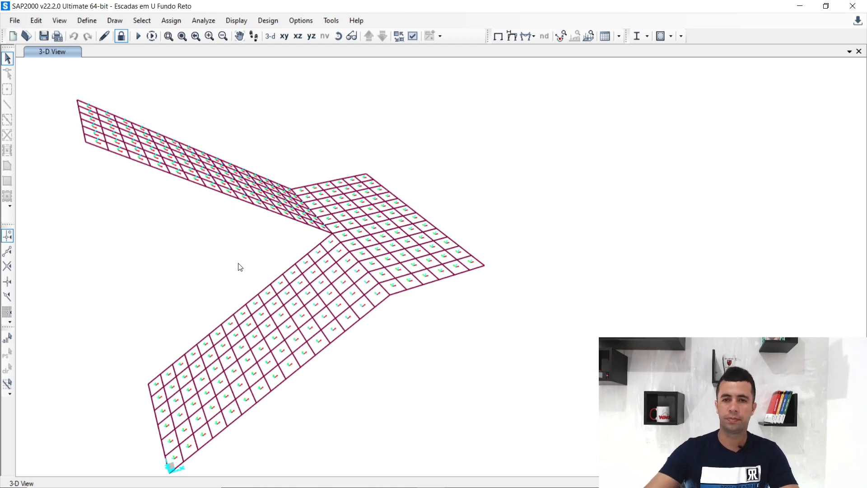
- Display the deformed shape for the ELS-Fluencia combination with Uz contours drawn on the objects
click(512, 38)
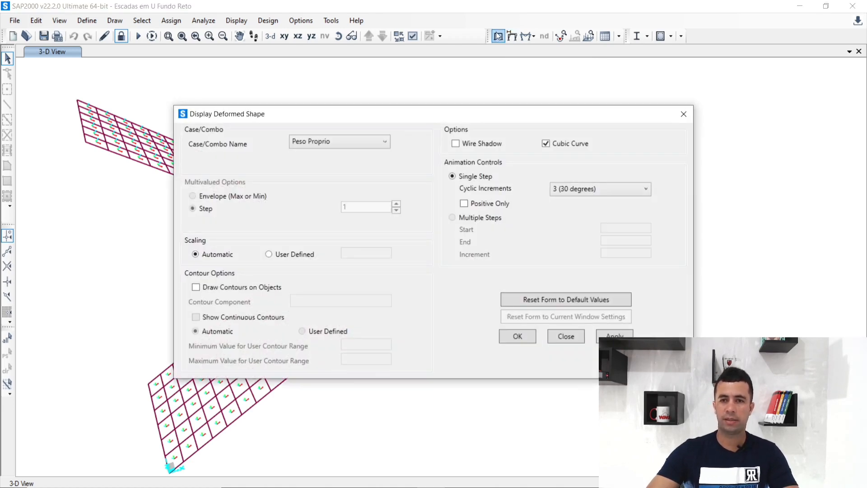
click(351, 143)
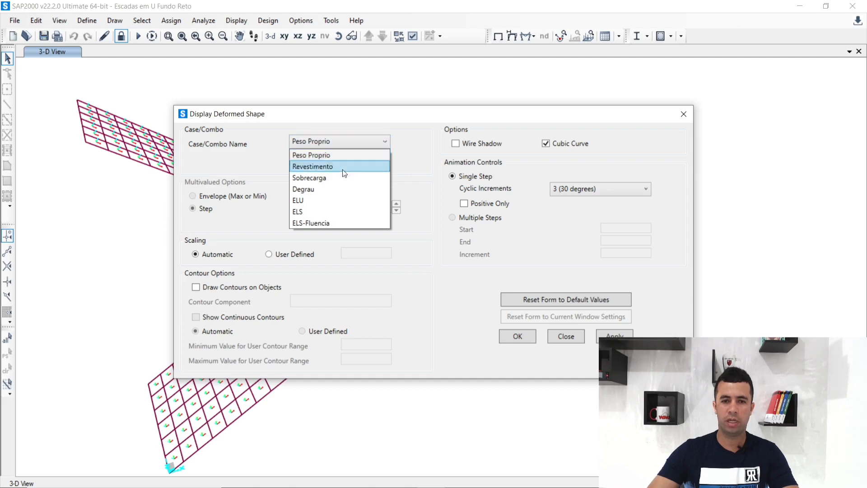
click(332, 224)
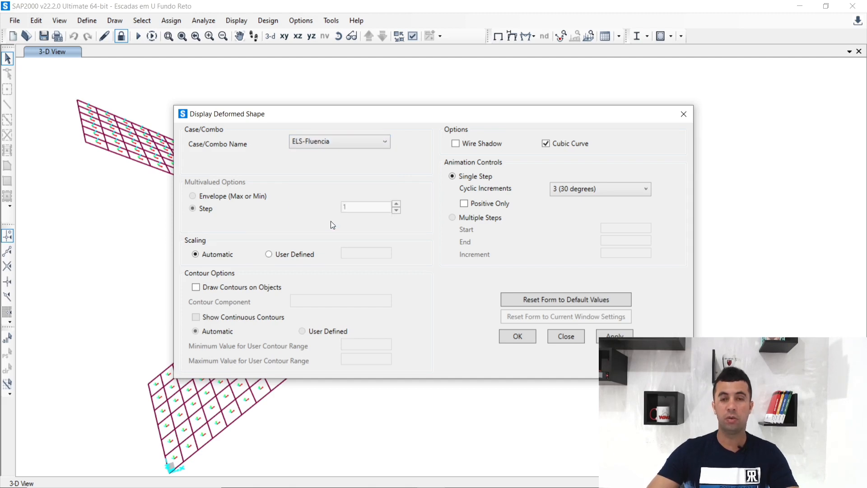
click(196, 287)
click(348, 302)
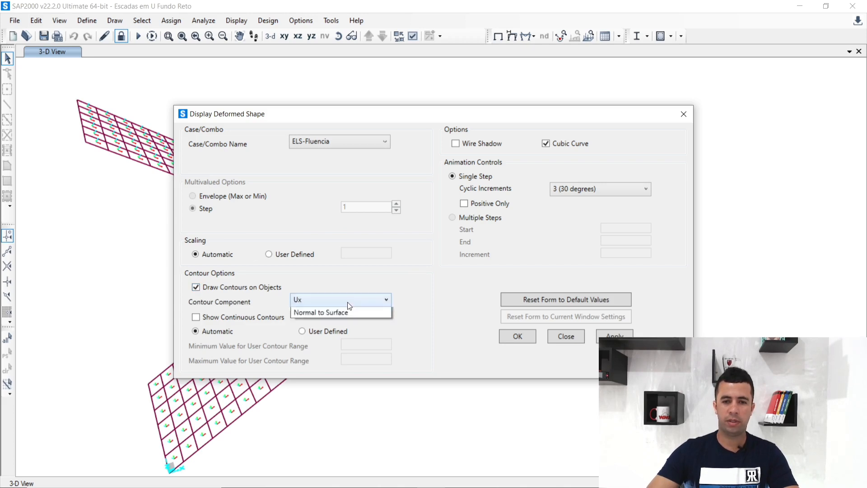
click(334, 337)
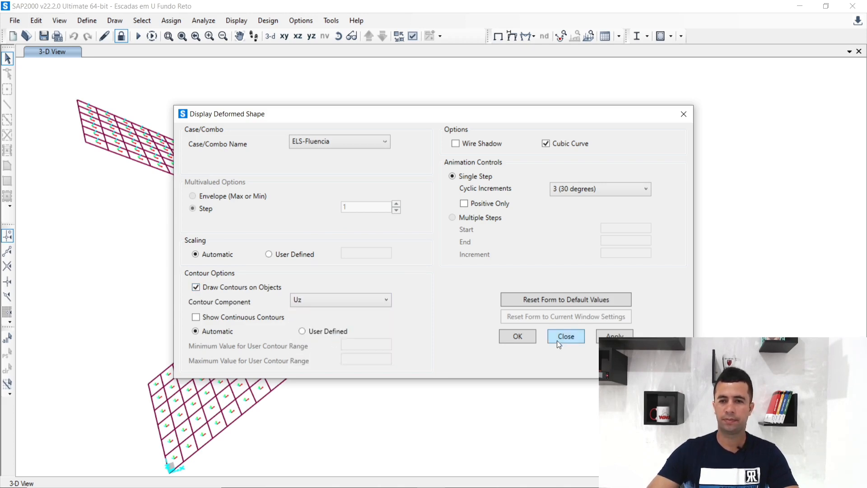
click(517, 336)
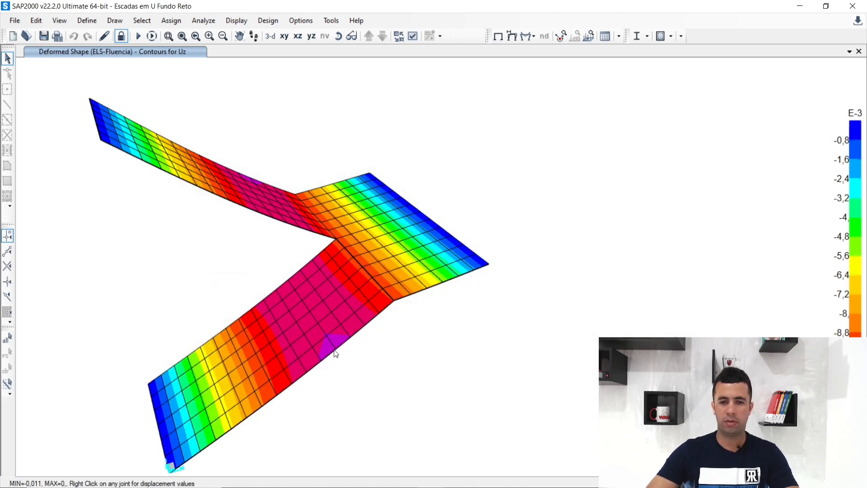
- Examine the peak vertical displacement zone on the lower flight and the contours across the whole stair
mouse_move(339, 352)
scroll(338, 351, up, 5)
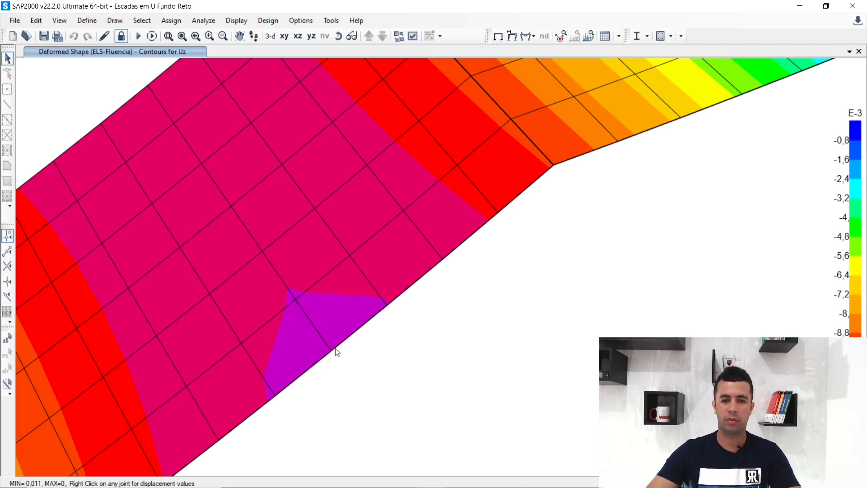
mouse_move(276, 397)
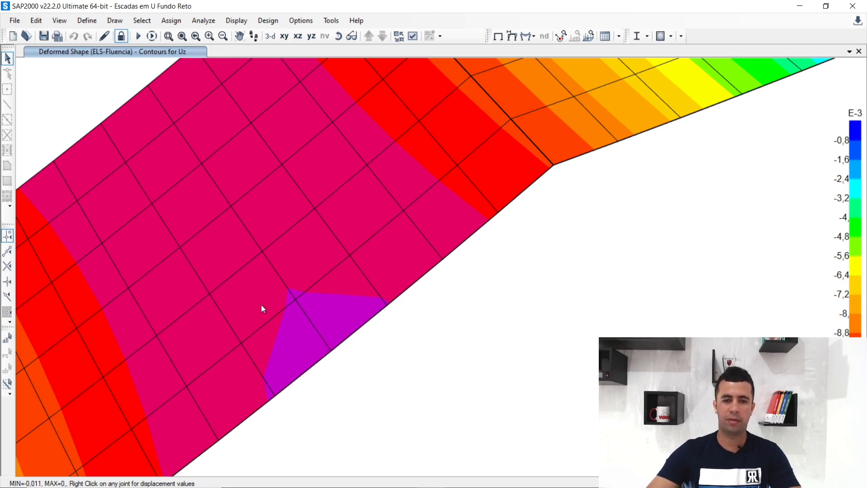
mouse_move(262, 254)
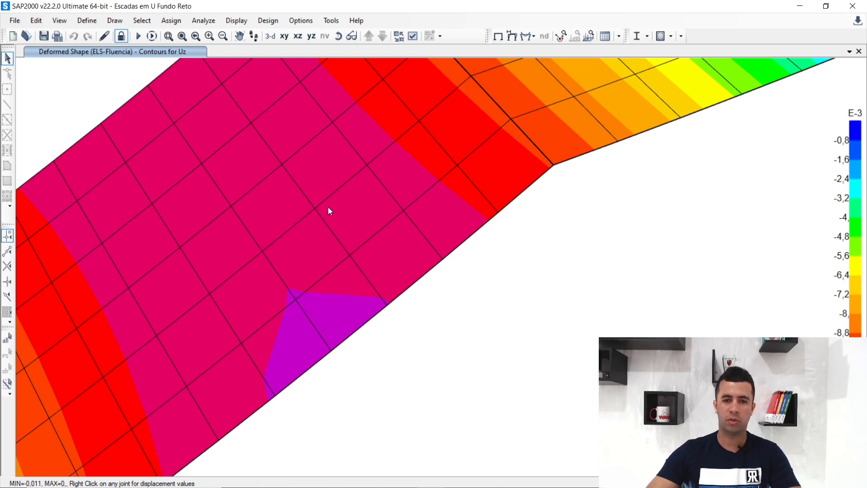
mouse_move(316, 210)
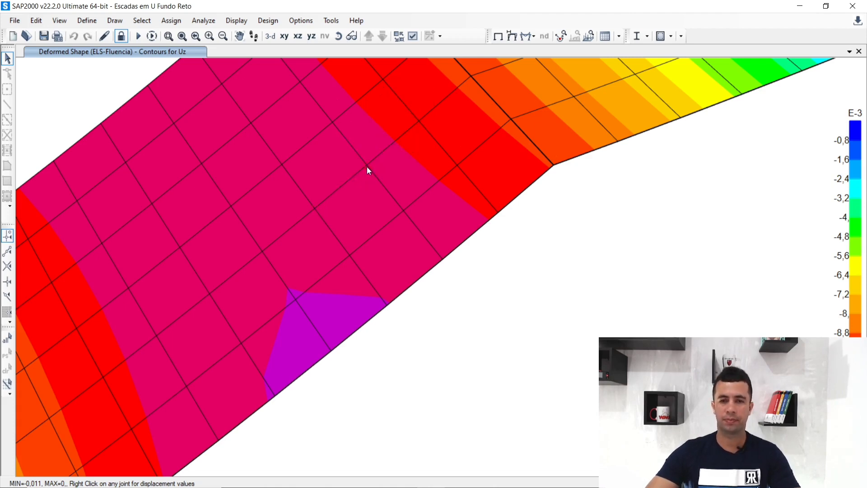
mouse_move(367, 166)
scroll(389, 300, down, 6)
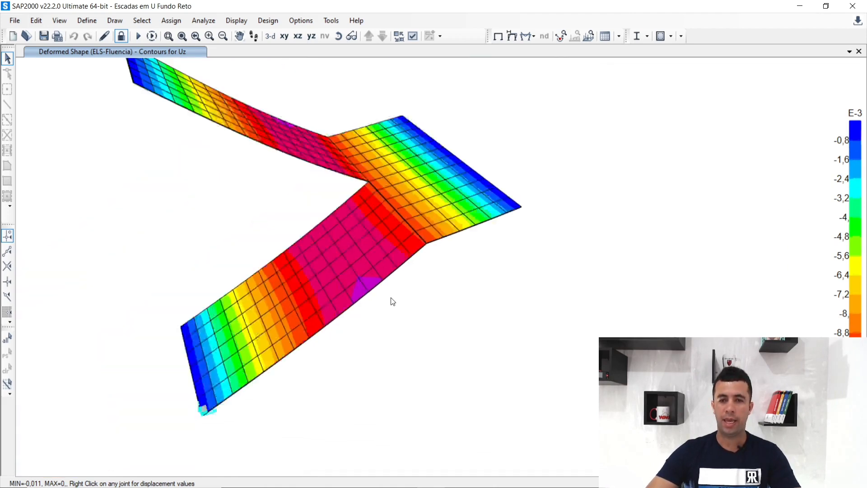
scroll(393, 301, up, 3)
scroll(386, 277, up, 2)
scroll(373, 262, down, 2)
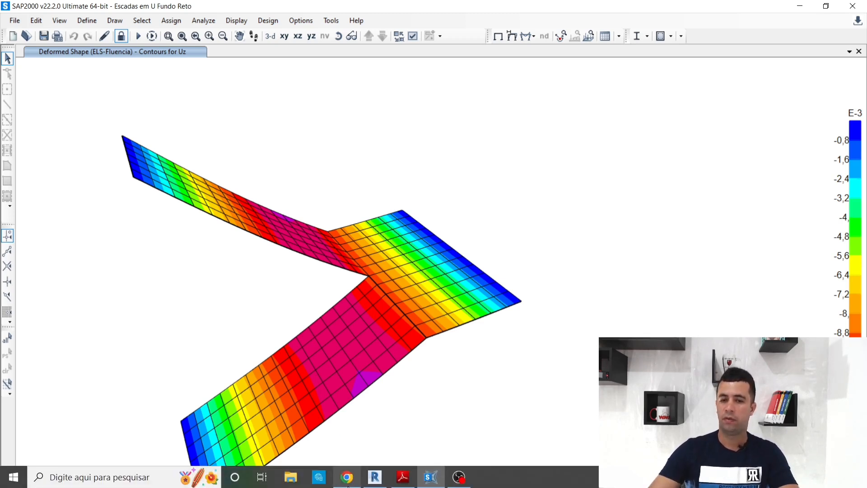
- Switch to Revit, check the straight stair's dimensions in the PLANTA BAIXA plan, view section B, and return to SAP2000
click(382, 481)
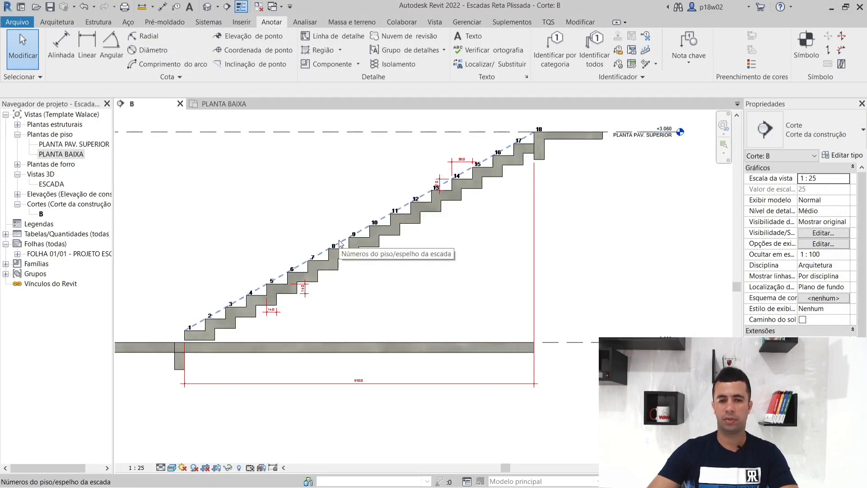
click(220, 104)
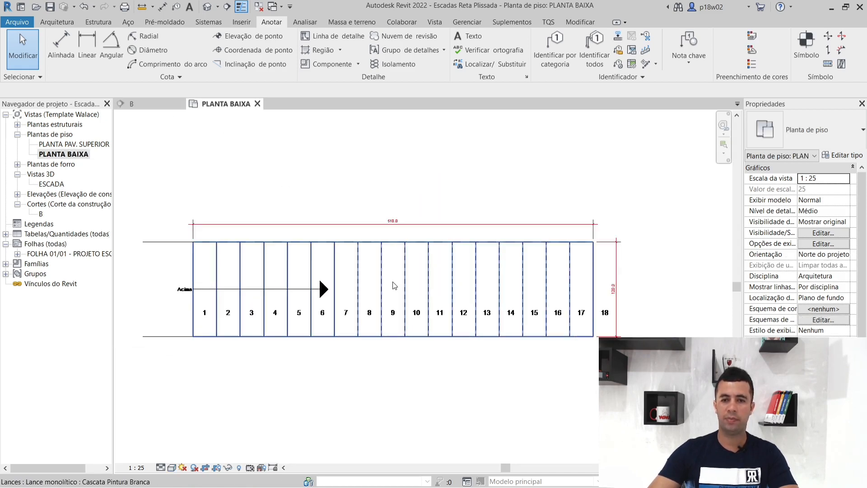
scroll(318, 317, up, 1)
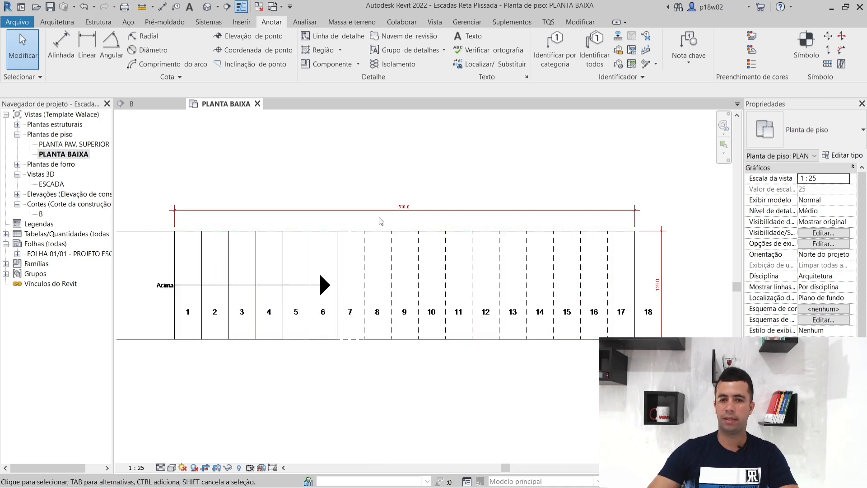
scroll(387, 212, up, 3)
scroll(414, 207, up, 2)
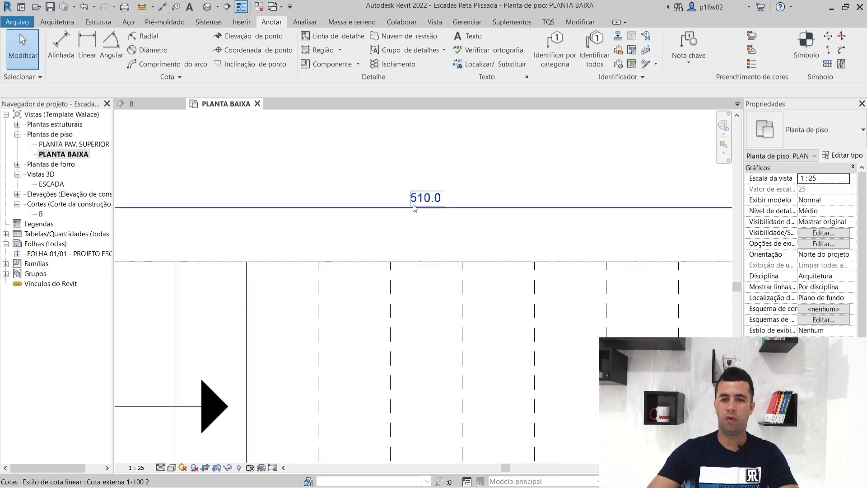
scroll(414, 208, down, 5)
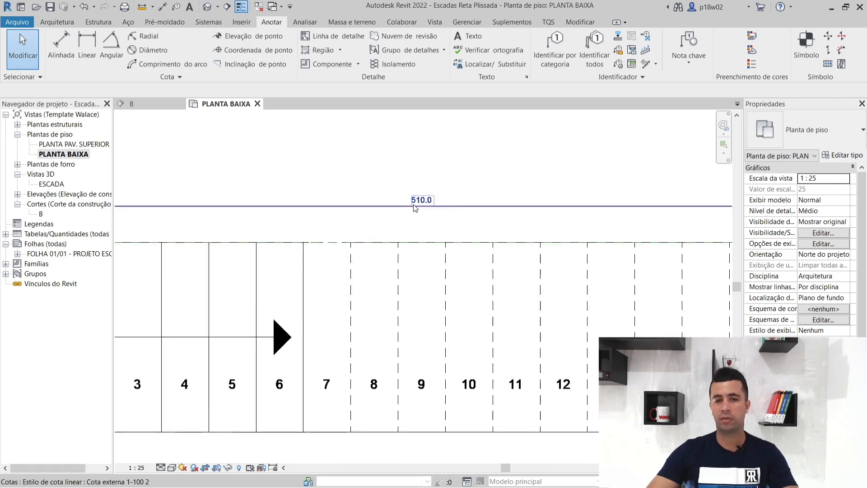
scroll(642, 292, up, 3)
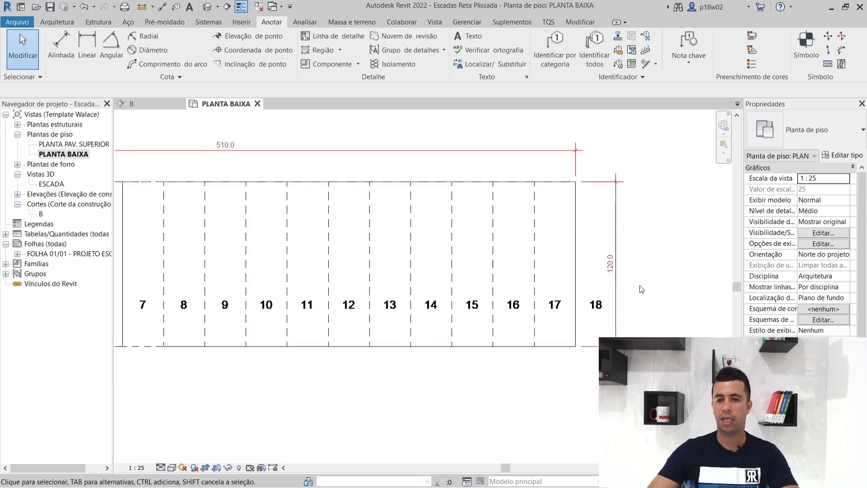
scroll(599, 267, down, 4)
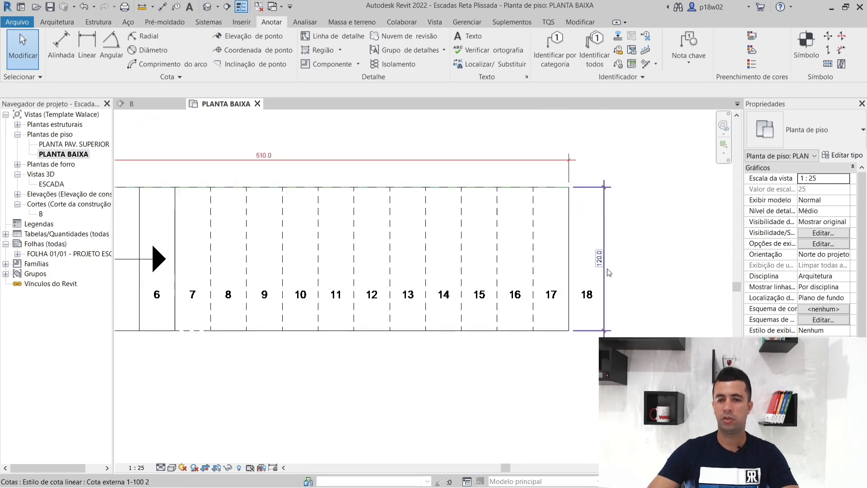
click(151, 107)
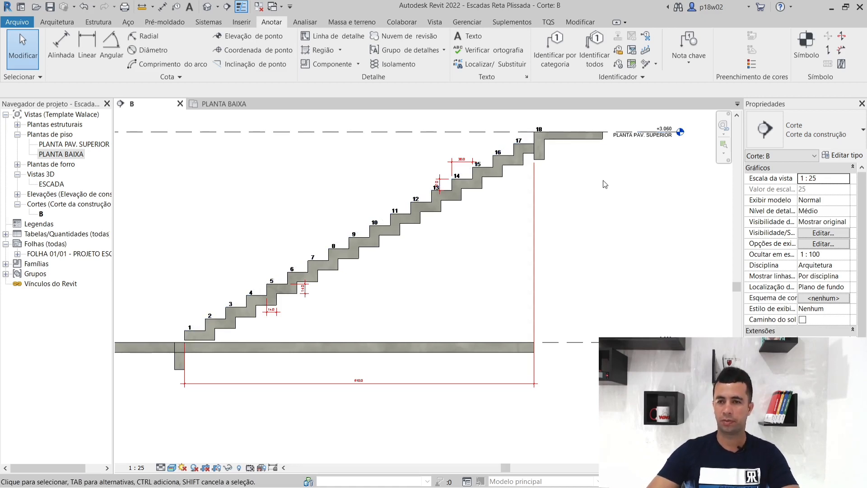
click(830, 10)
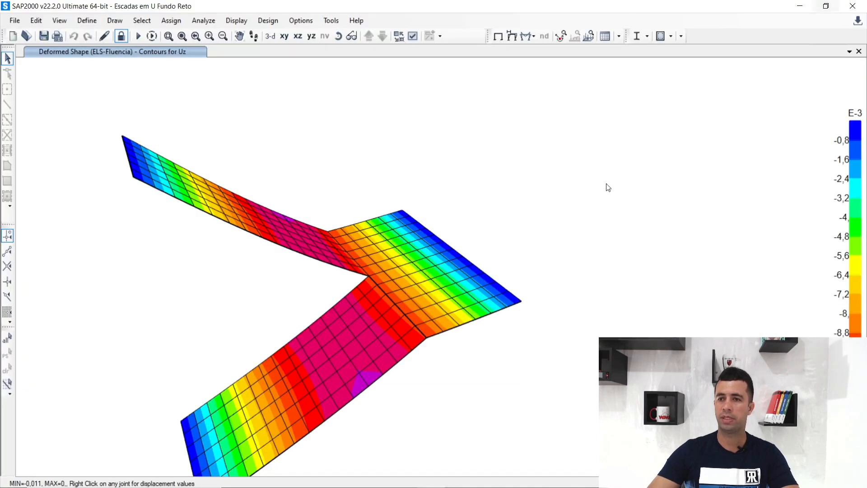
- Save the current stair model and start a new Grid Only model with KN, m, C as default units
click(43, 36)
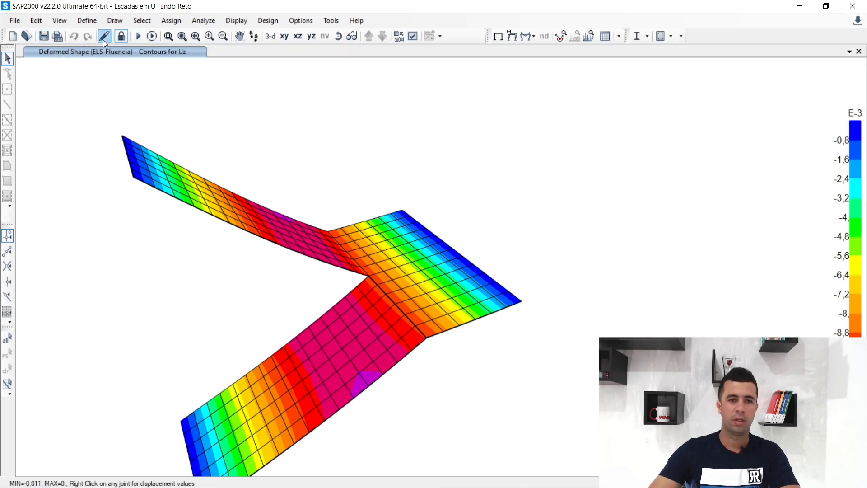
click(13, 37)
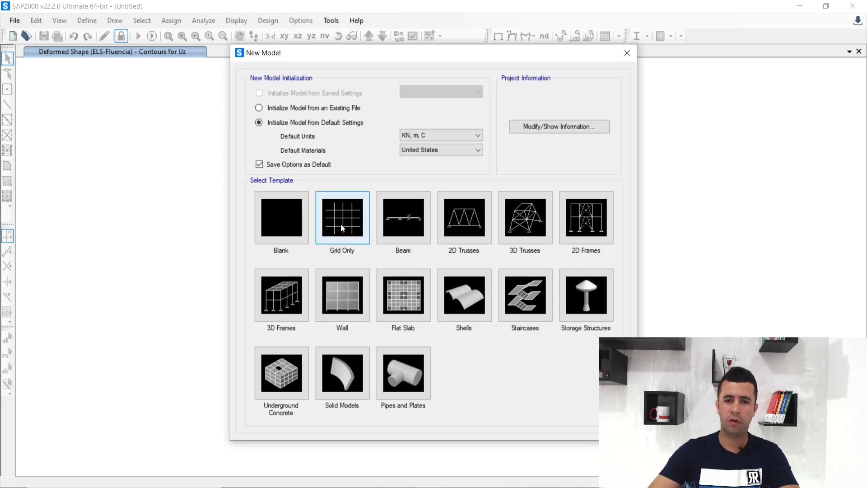
click(431, 136)
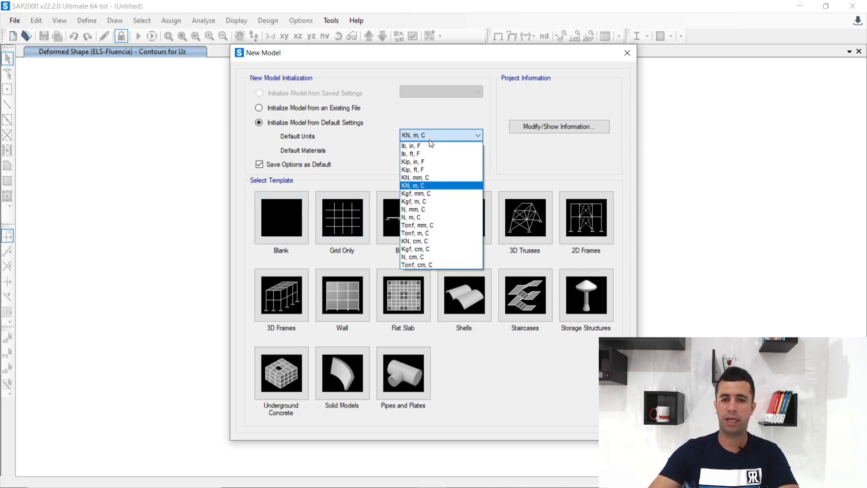
click(432, 186)
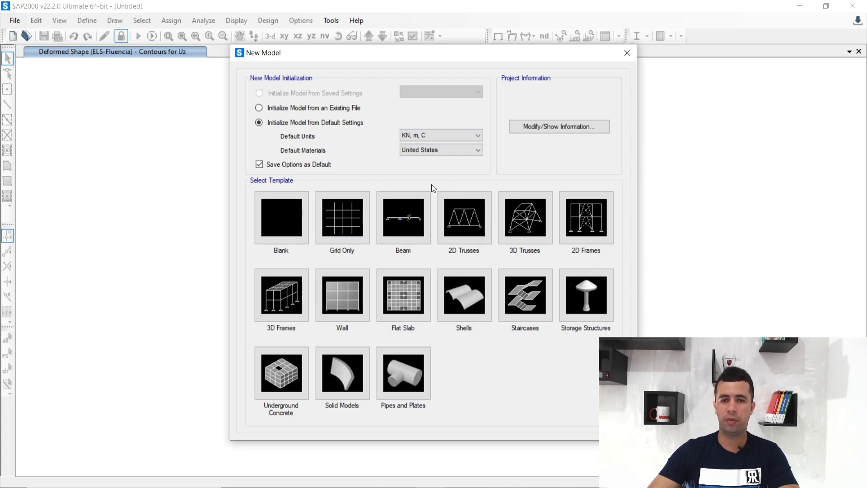
click(336, 234)
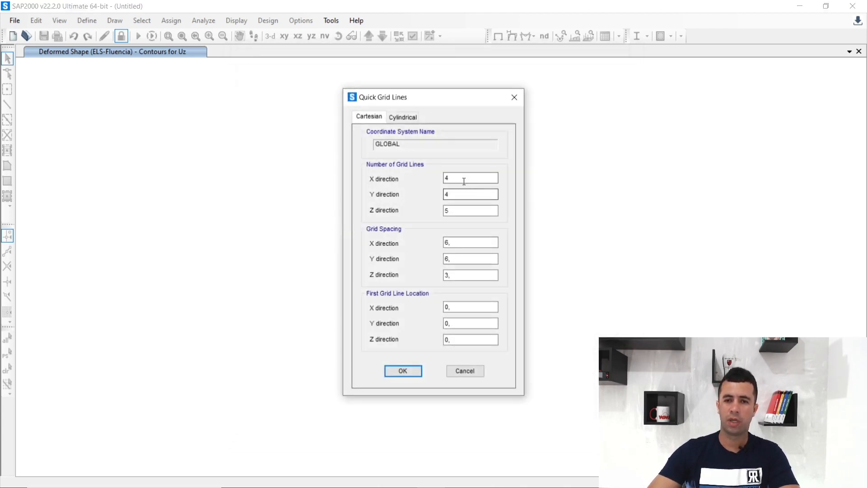
- Set the number of grid lines to 1 in the X, Y and Z directions
drag(465, 178, 418, 180)
text(1)
drag(469, 194, 432, 214)
text(15)
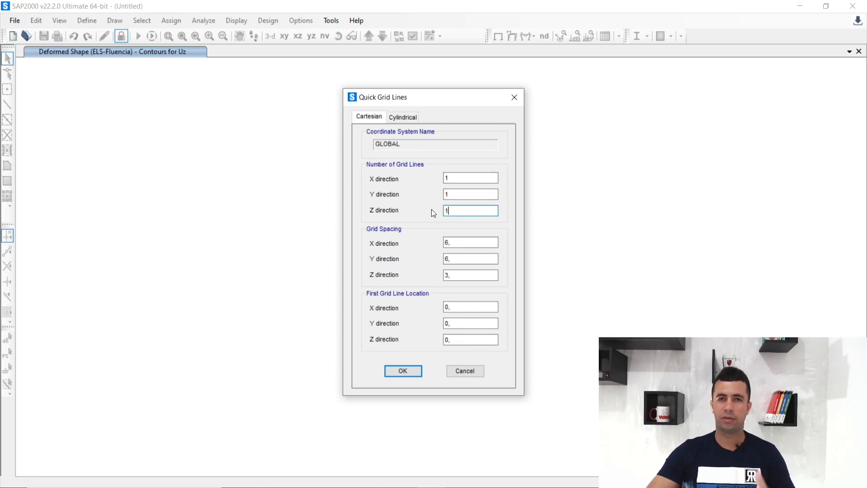
text(1)
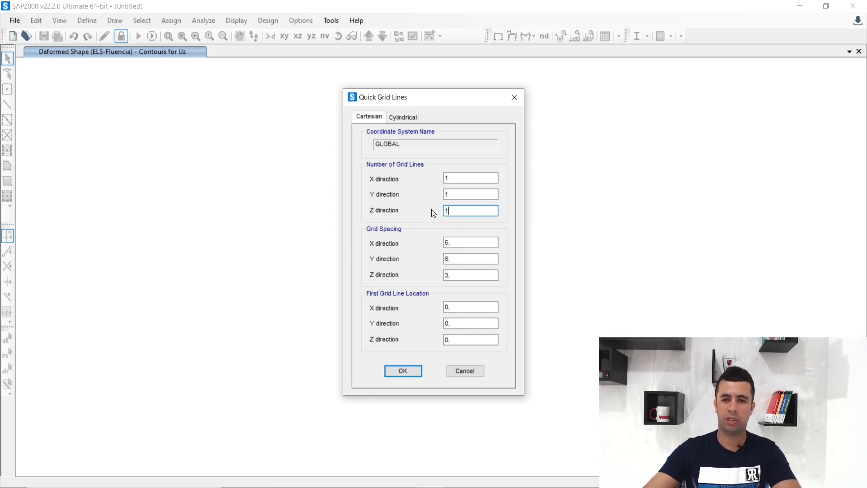
- Set the grid spacing to 1 in the X, Y and Z directions and create the grid
key(Tab)
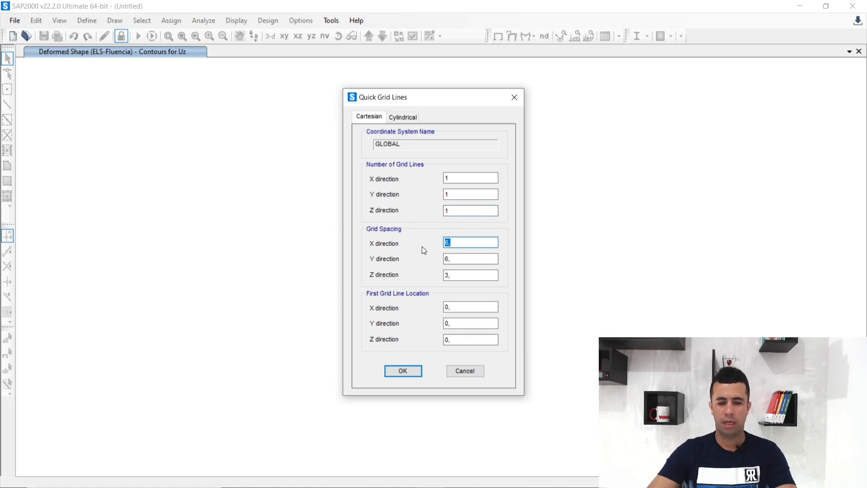
text(1)
key(Tab)
text(1)
key(Tab)
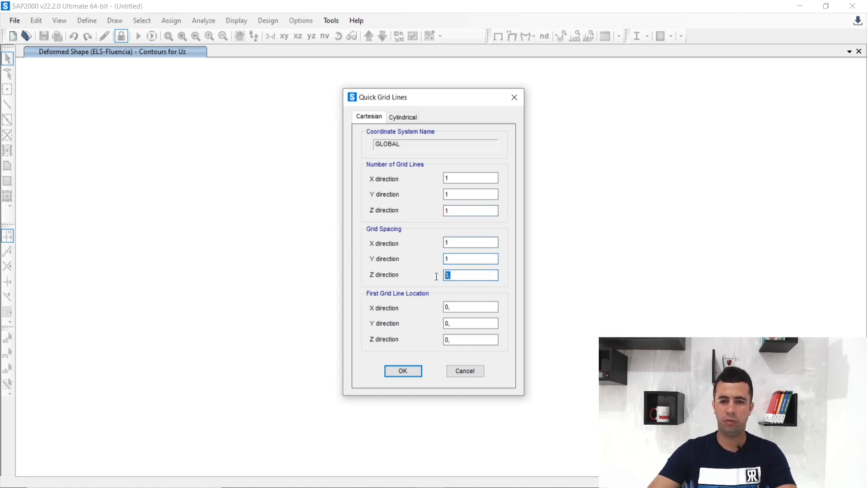
text(1)
click(403, 371)
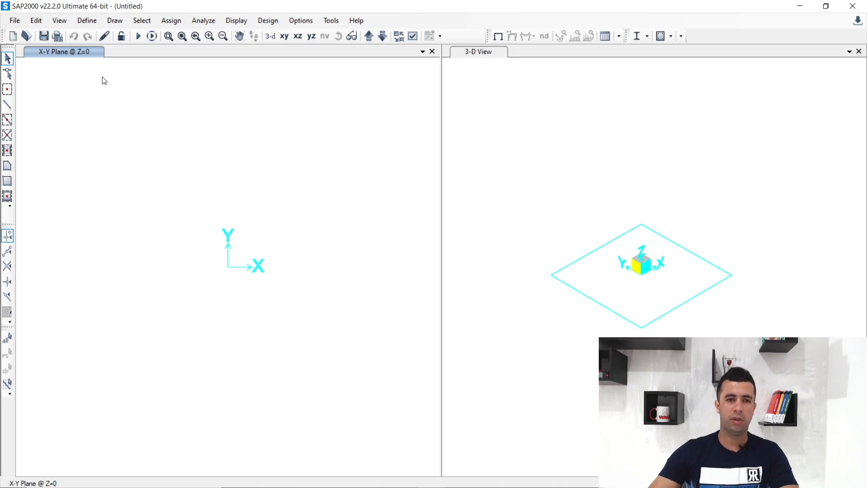
- Draw a special joint at the origin of the X-Y plane with zero offsets
click(7, 90)
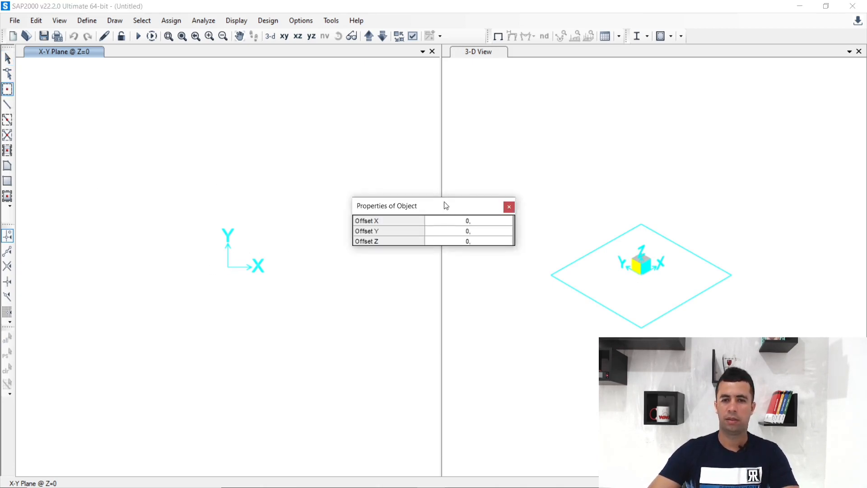
drag(445, 203, 382, 113)
click(228, 267)
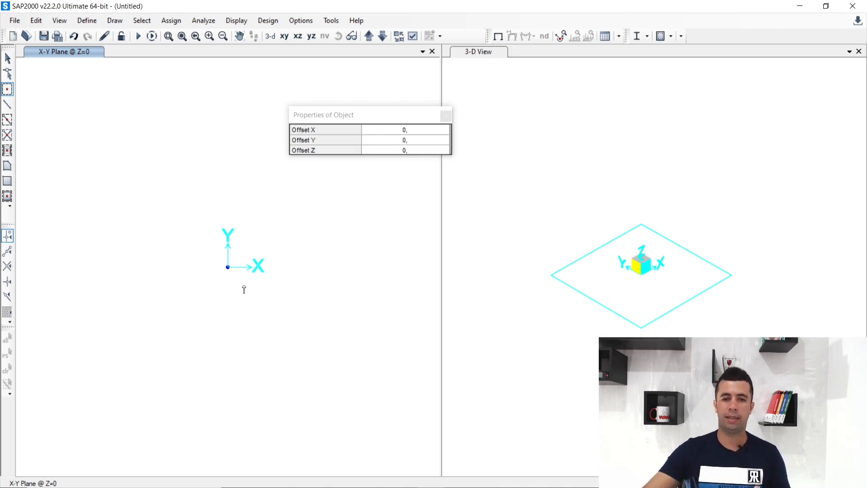
mouse_move(258, 483)
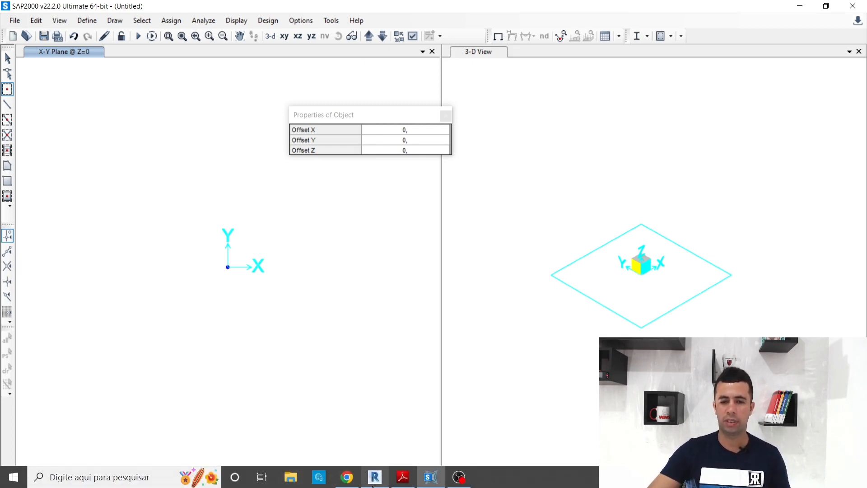
click(437, 486)
click(434, 479)
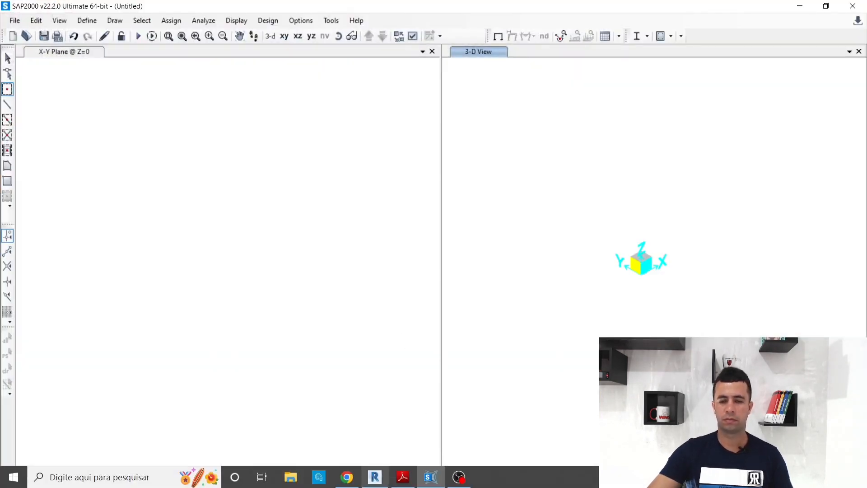
- Switch to Revit and examine the floor plan and section B for the stair's width, tread and riser dimensions, then return to SAP2000
click(382, 476)
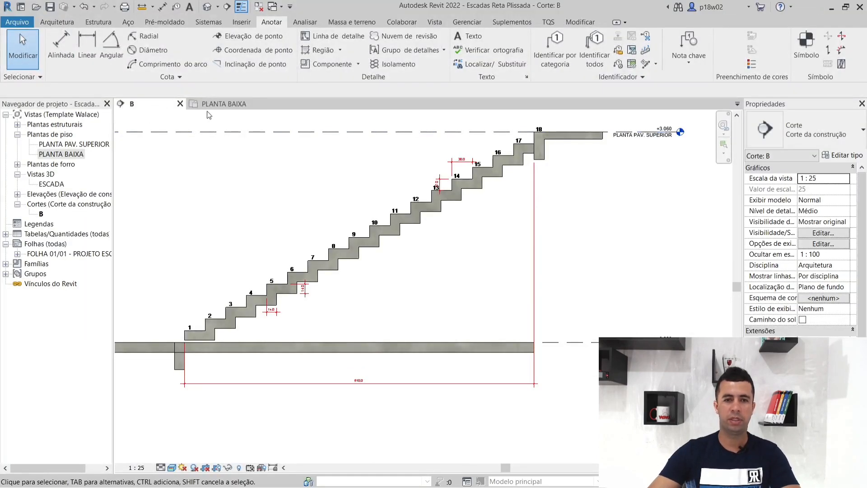
click(217, 104)
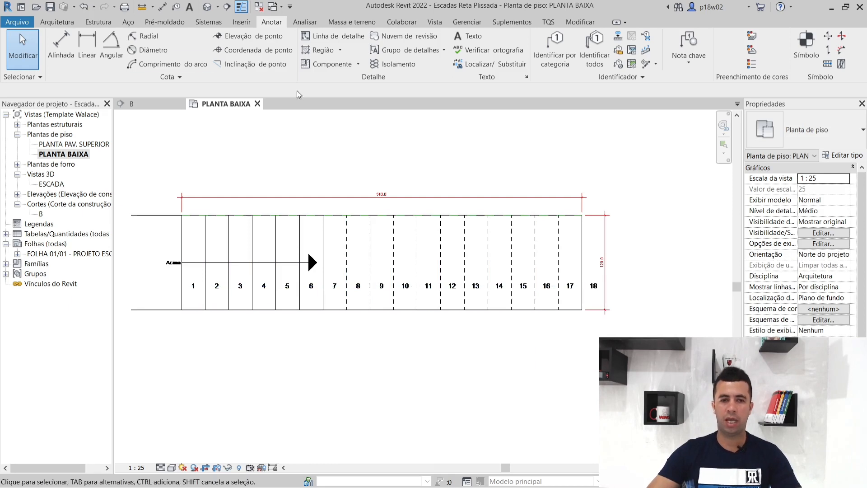
click(136, 104)
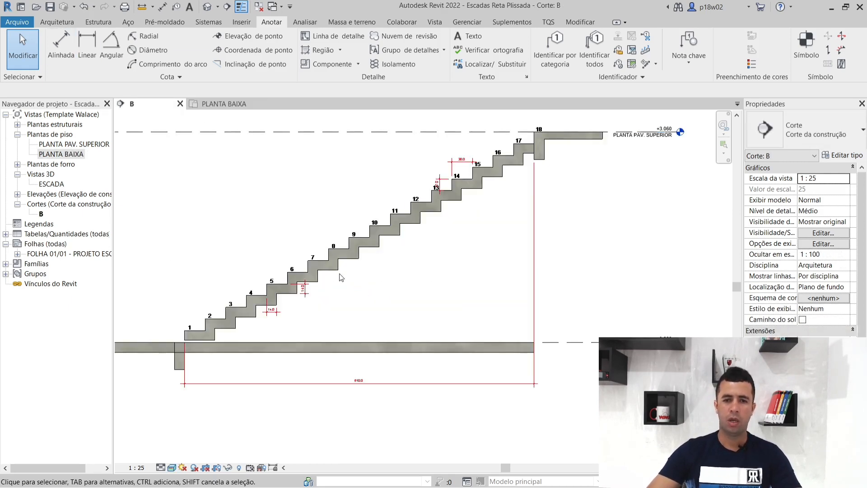
scroll(454, 178, up, 5)
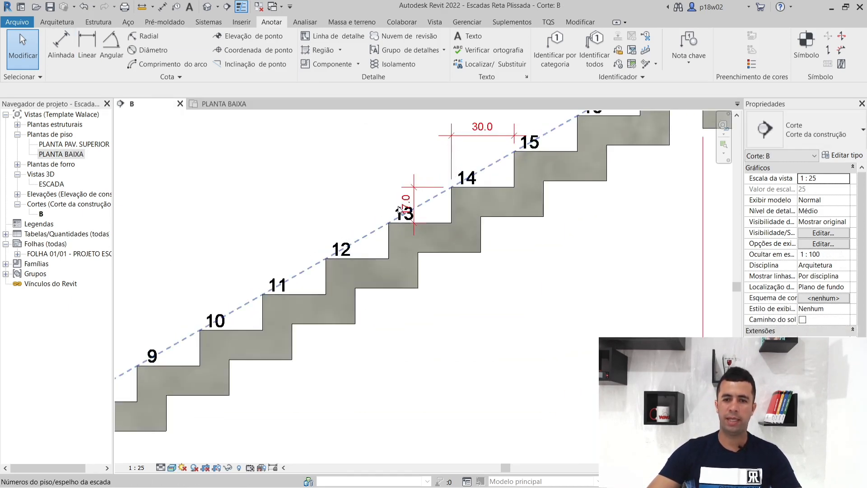
scroll(454, 177, down, 2)
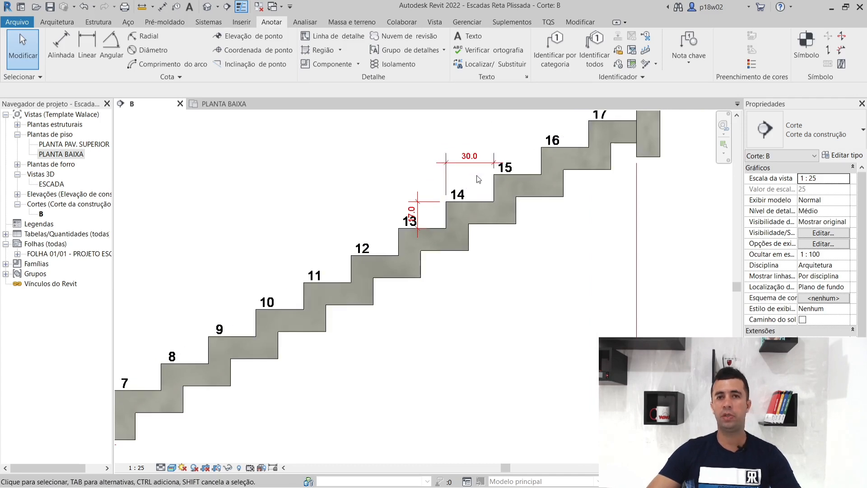
scroll(476, 177, down, 2)
scroll(450, 202, down, 3)
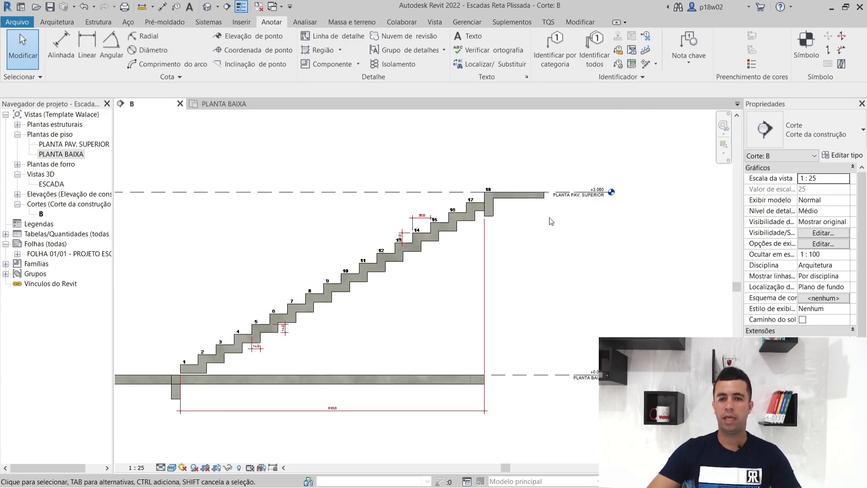
click(832, 6)
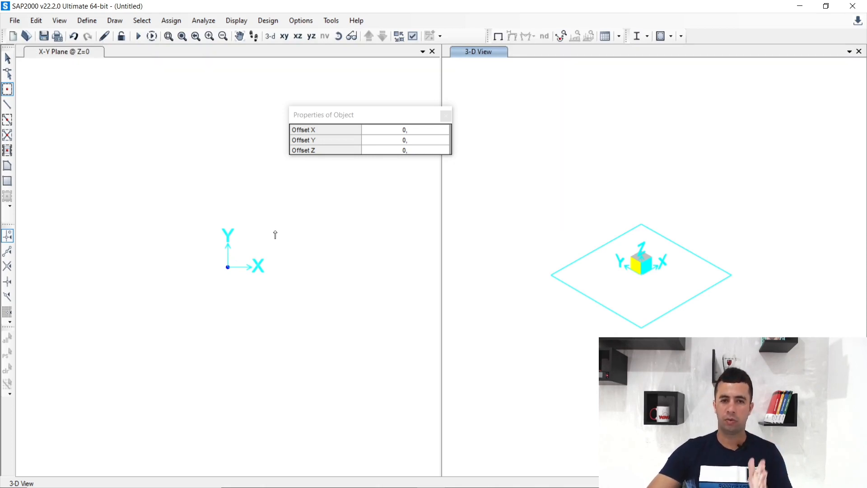
- Draw a second special joint offset 1,2 m in Y from the origin grid point, with X and Z offsets of 0
click(416, 144)
click(416, 143)
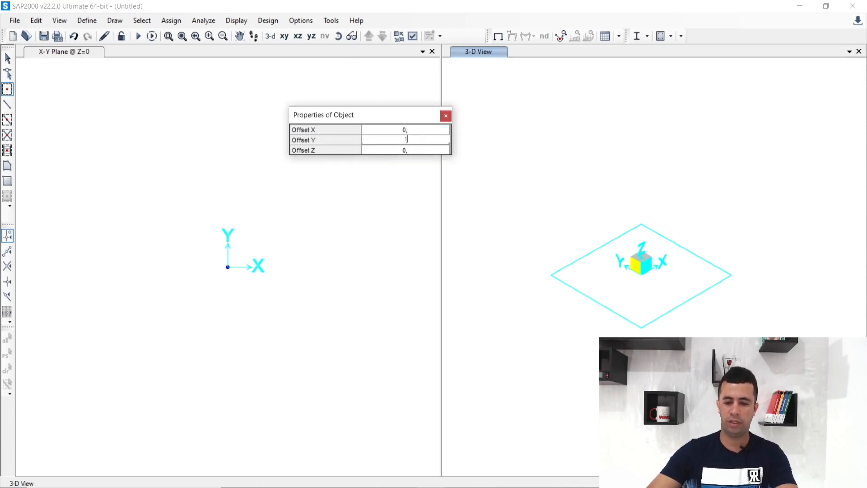
text(1,2)
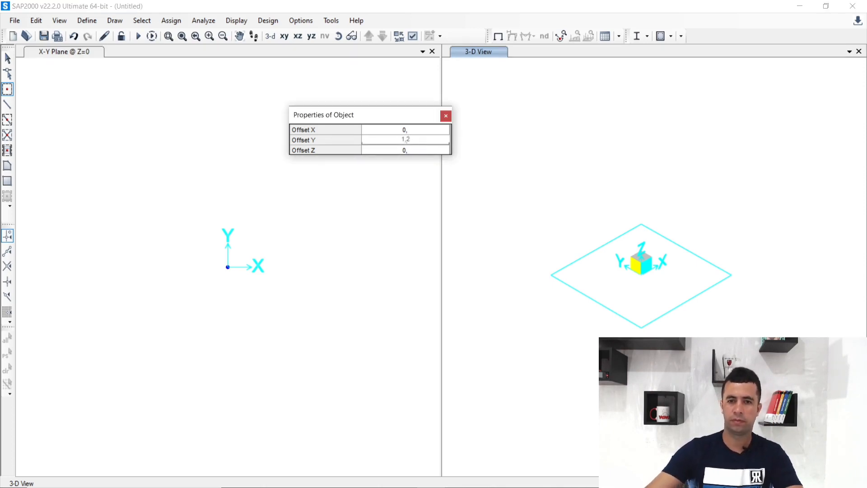
click(227, 266)
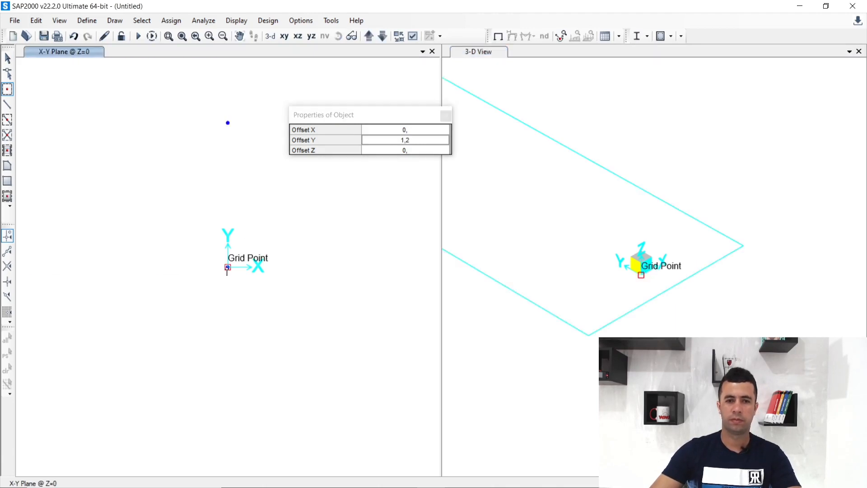
scroll(245, 319, down, 4)
scroll(247, 273, up, 8)
scroll(246, 271, down, 4)
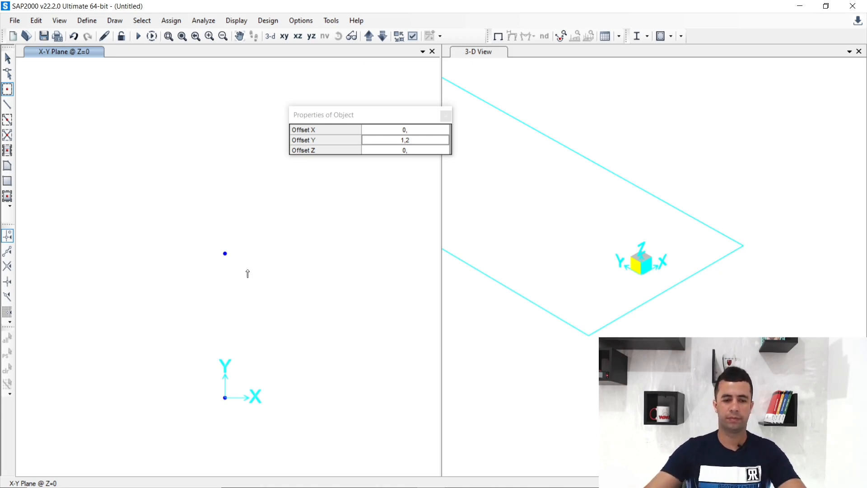
key(Escape)
scroll(259, 225, down, 3)
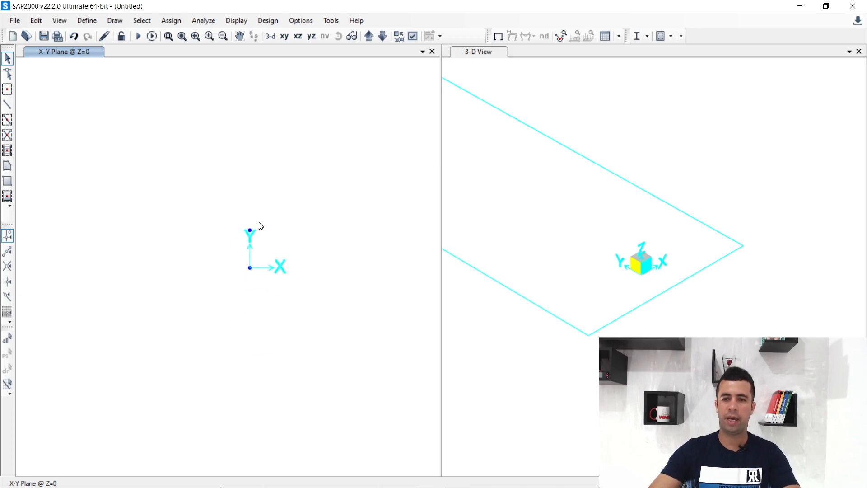
- Close the X-Y plane view so that only the 3-D view of the joints remains open
click(432, 51)
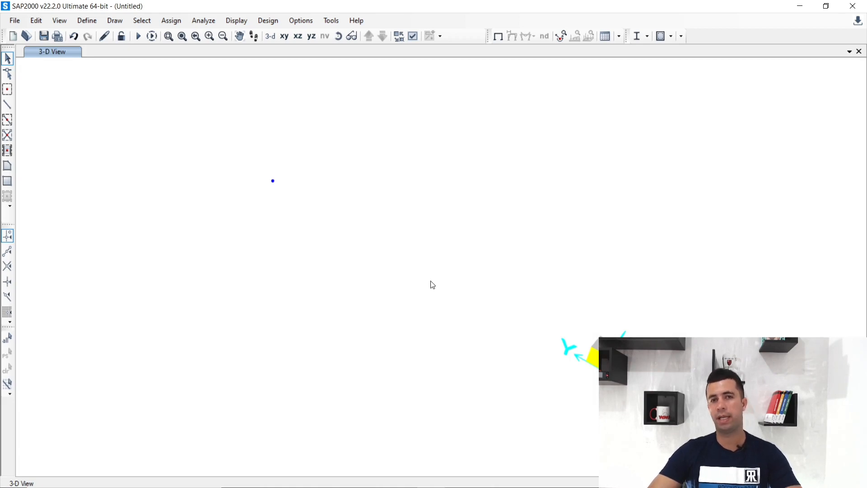
scroll(364, 335, down, 4)
scroll(404, 348, up, 2)
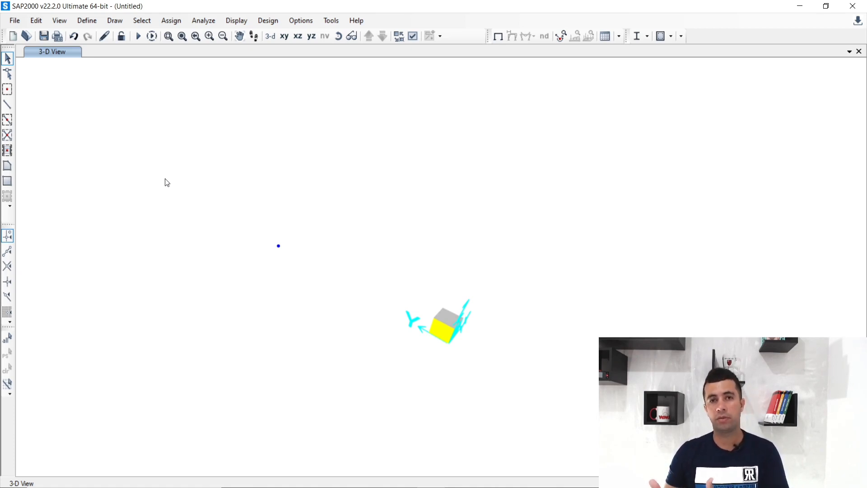
- Add a new material with region User and material type Concrete
click(94, 25)
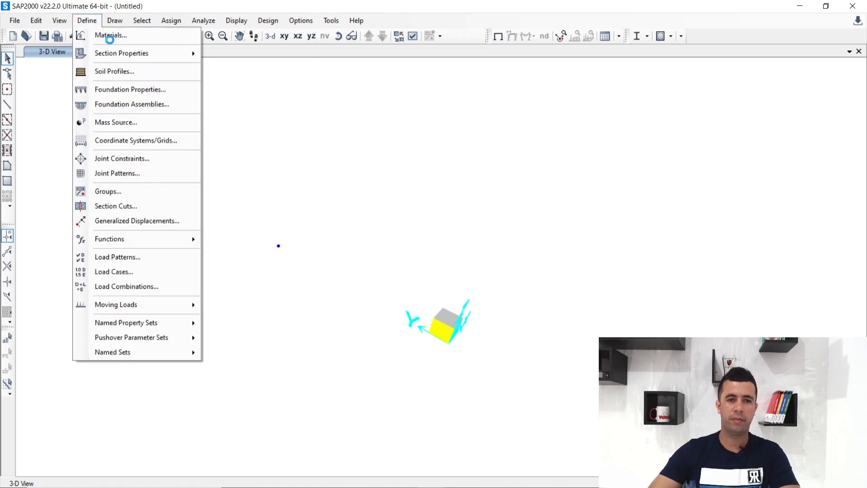
click(107, 34)
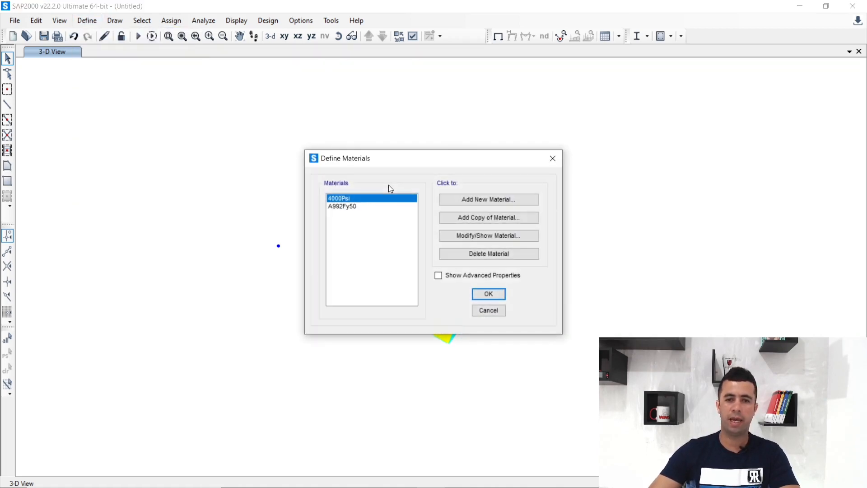
click(473, 202)
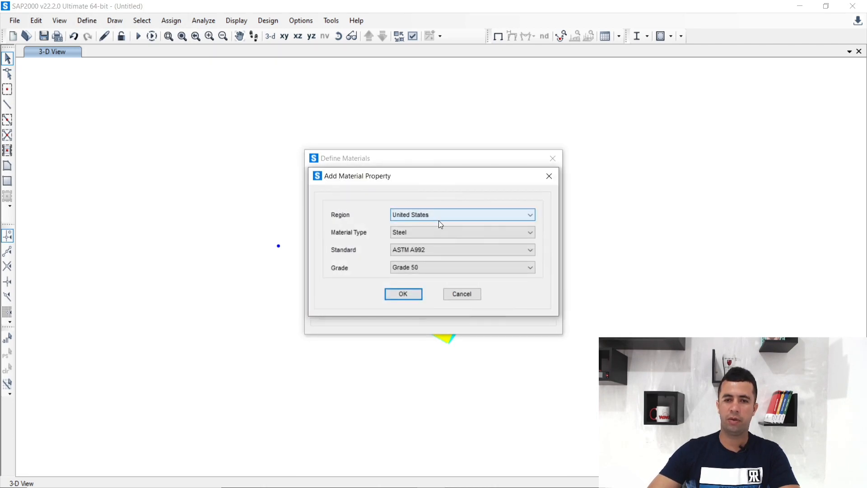
click(435, 215)
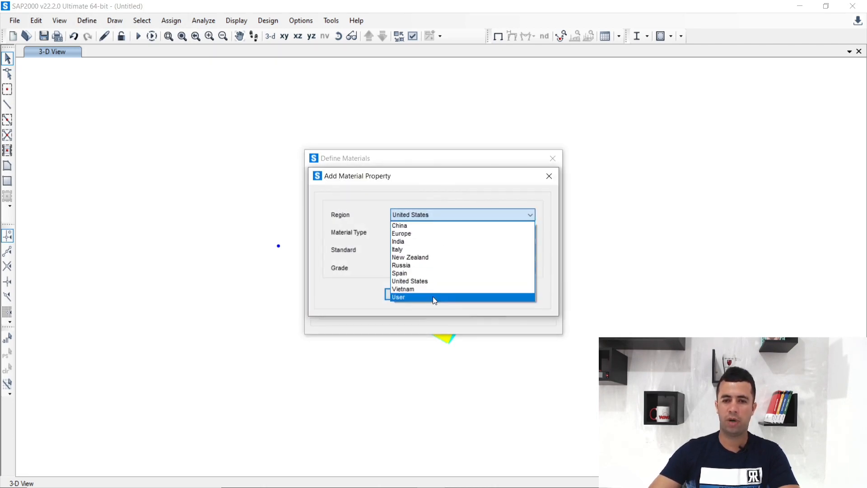
click(433, 296)
click(438, 236)
click(435, 251)
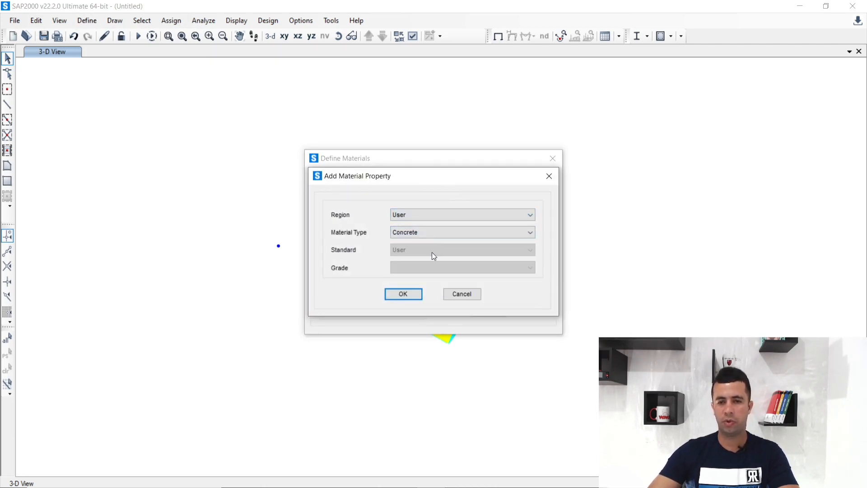
click(405, 292)
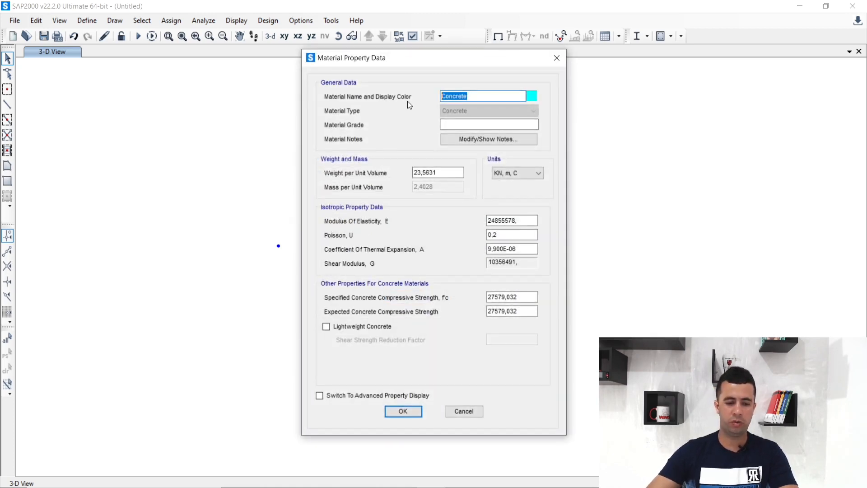
- Name the new concrete material C-25 and set its weight per unit volume to 25 kN/m³
text(C-25)
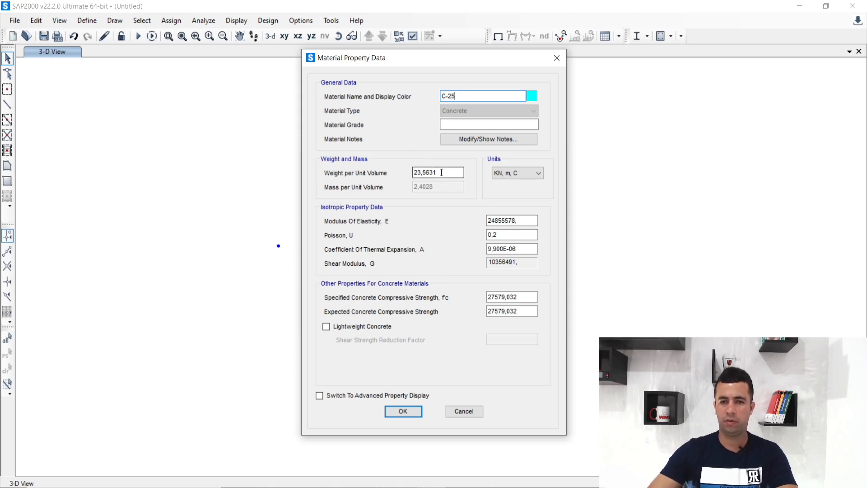
drag(441, 173, 391, 174)
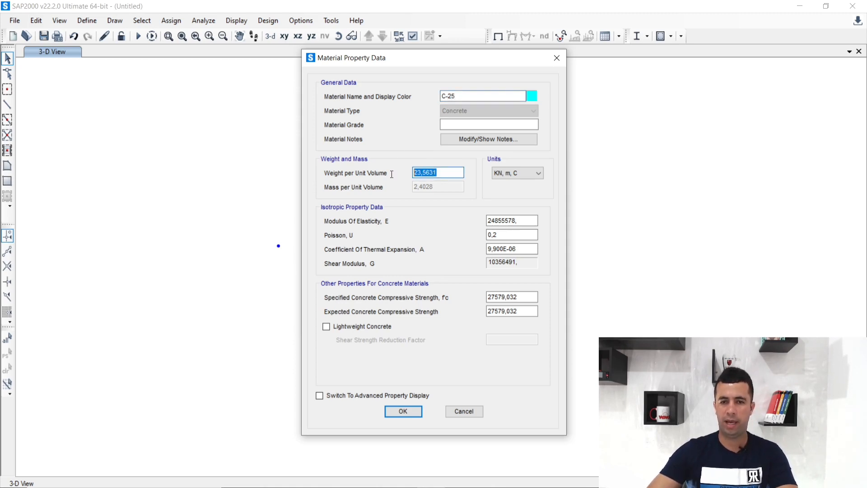
text(25)
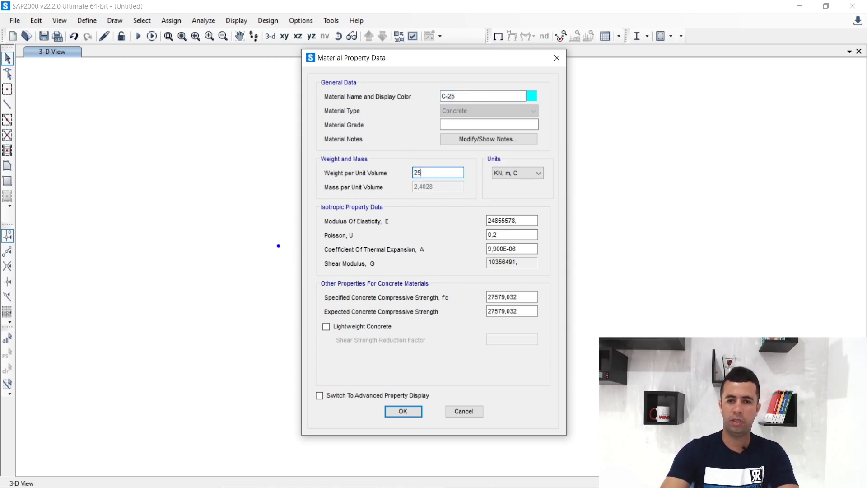
- Set the C-25 concrete's modulus of elasticity to 24000 MPa
drag(541, 221, 468, 220)
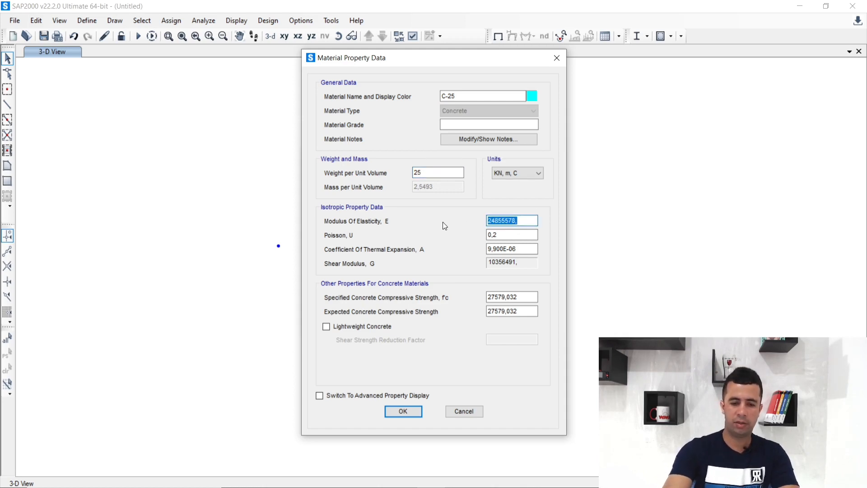
text(240)
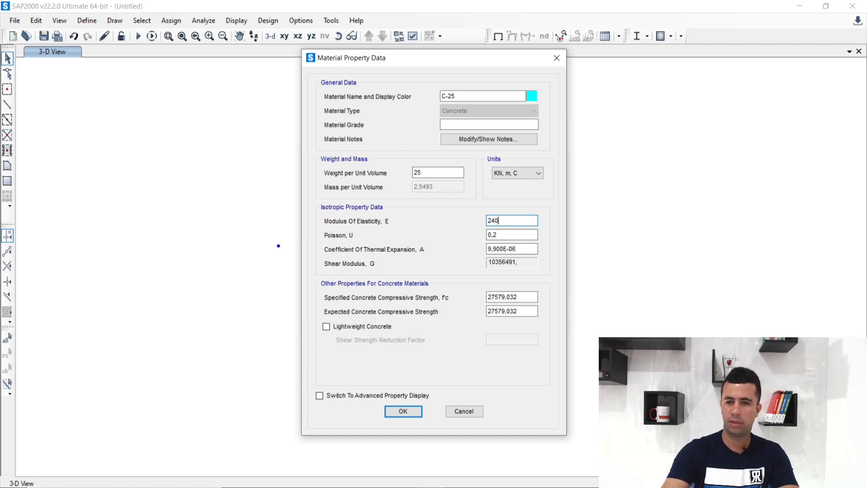
text(00mpa)
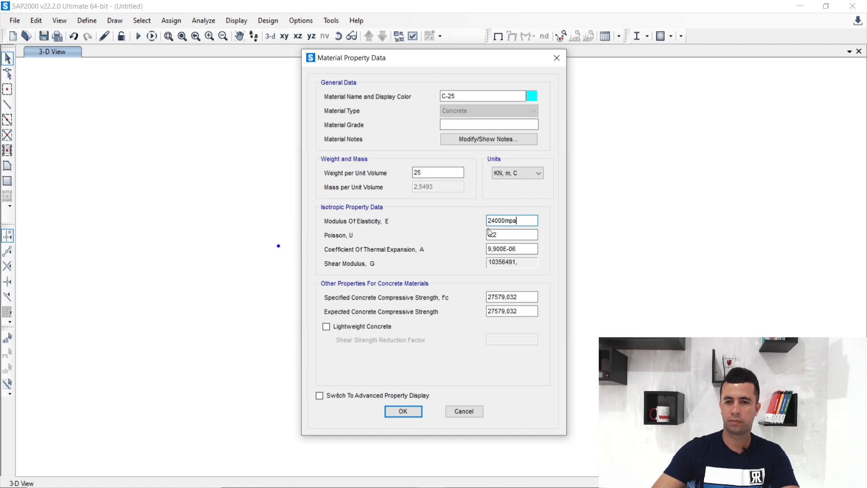
key(Tab)
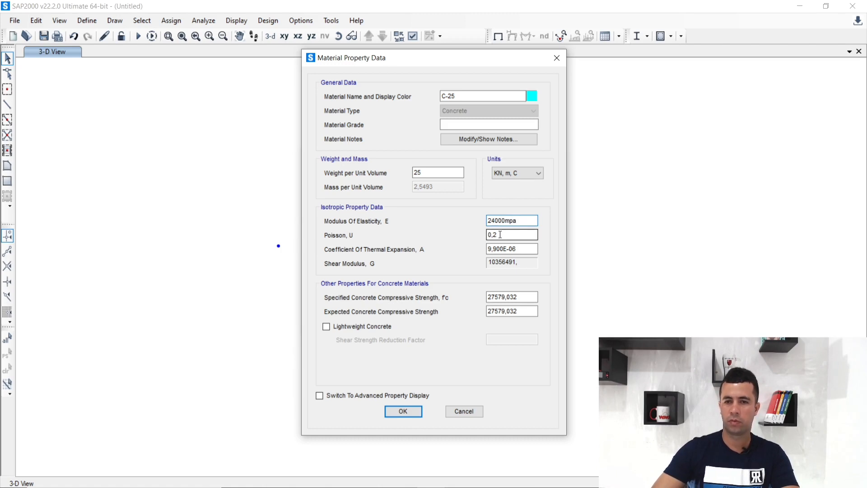
click(511, 234)
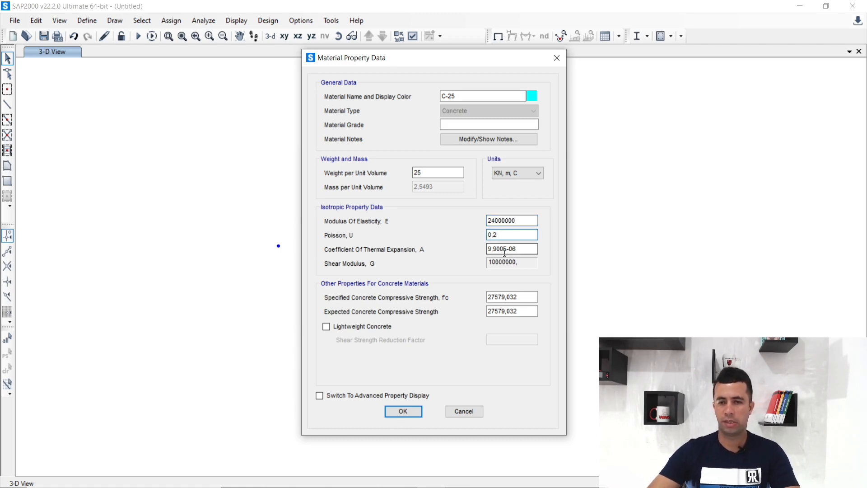
- Set the C-25 concrete's coefficient of thermal expansion to 10E-05
drag(501, 248, 460, 253)
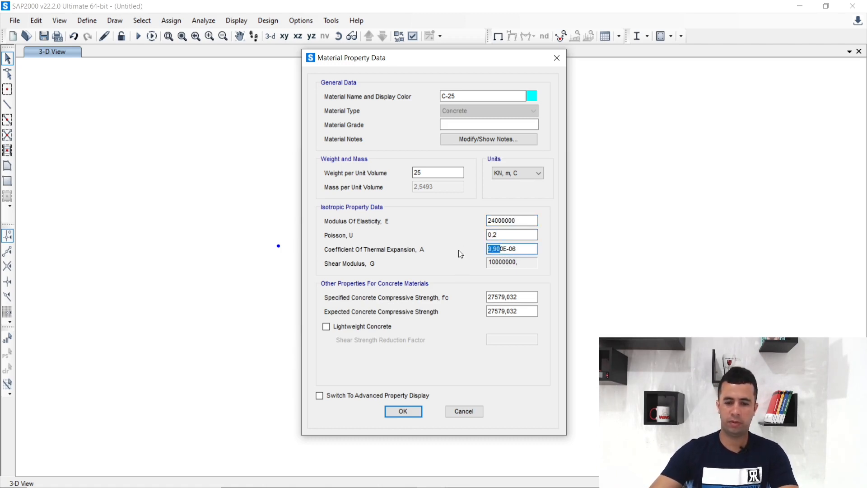
text(1)
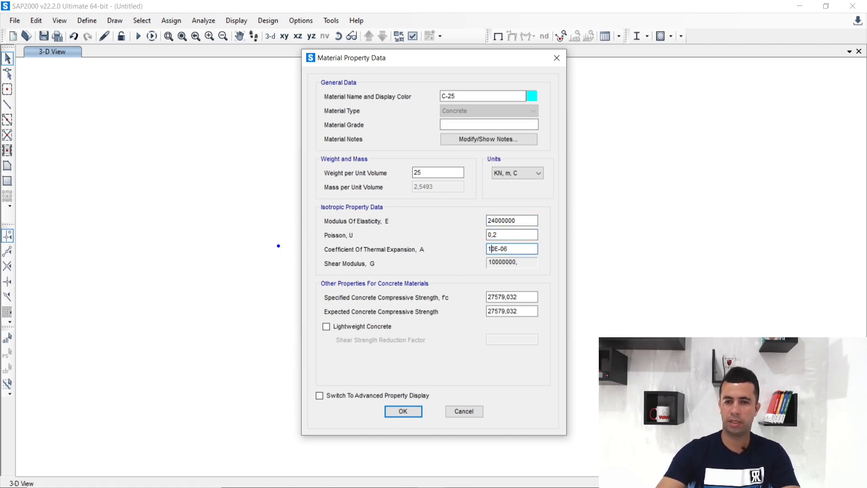
click(514, 250)
key(BackSpace)
text(5)
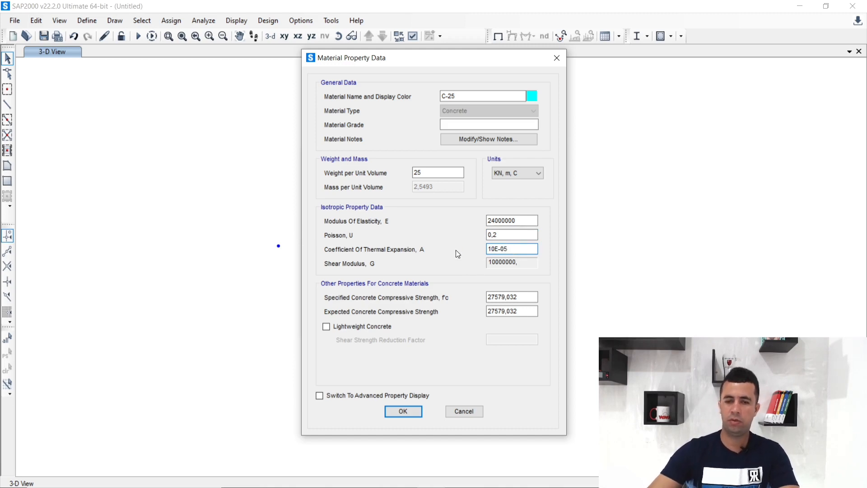
- Set the C-25 concrete's specified and expected compressive strengths to 25 MPa and accept the material
drag(528, 300, 467, 298)
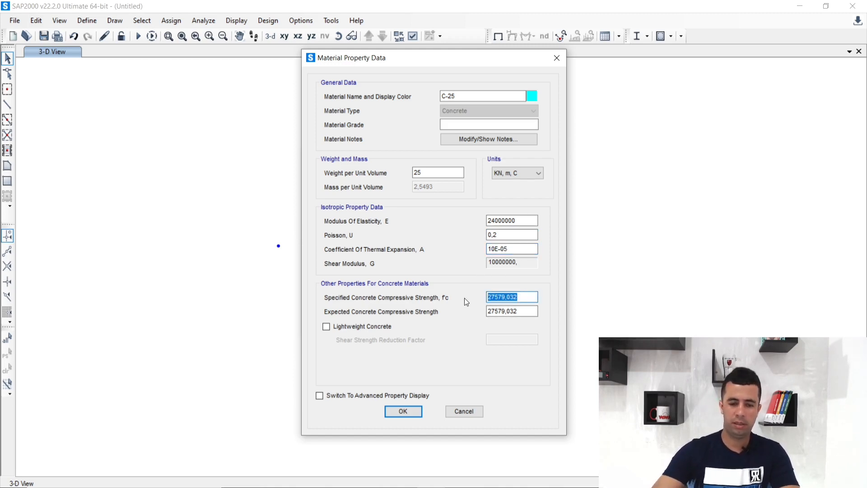
text(25)
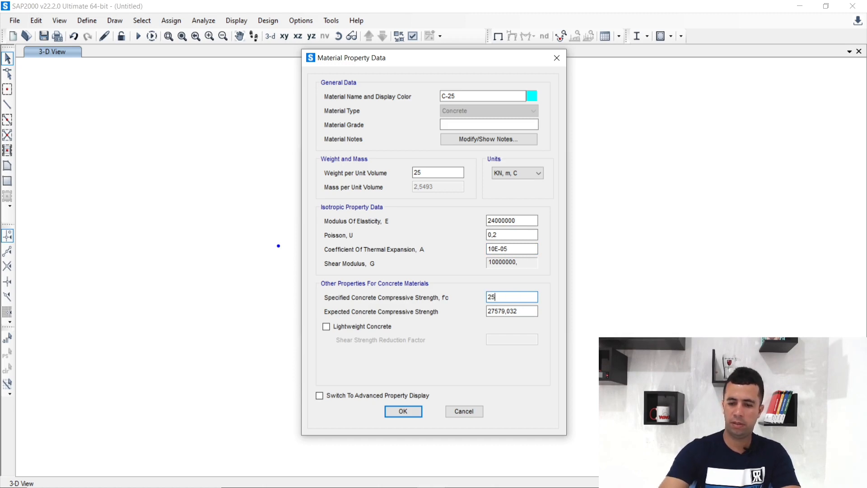
text(mpa)
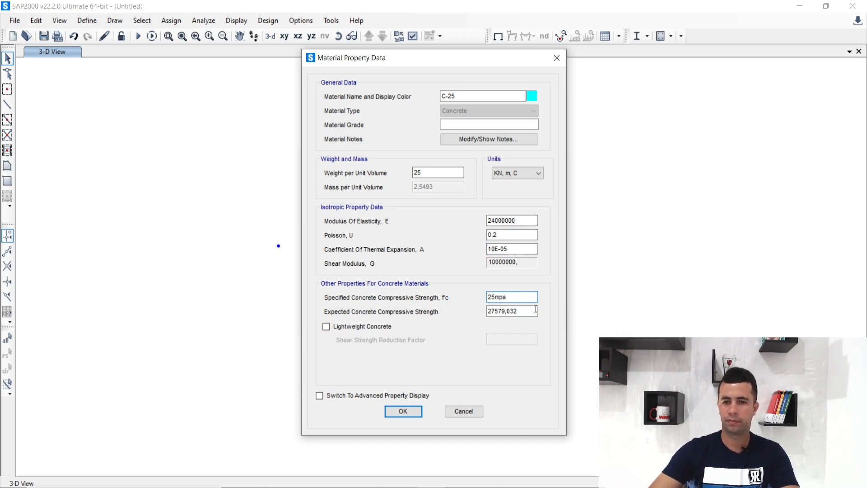
drag(529, 313, 461, 311)
text(25mp)
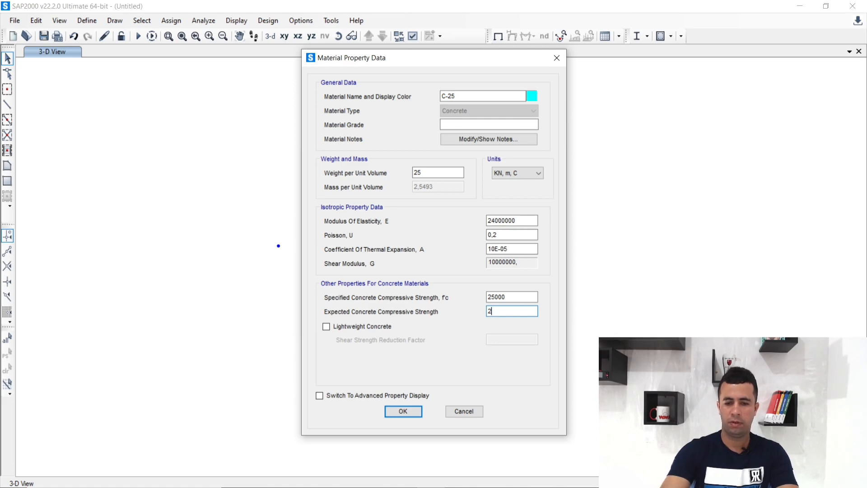
text(a)
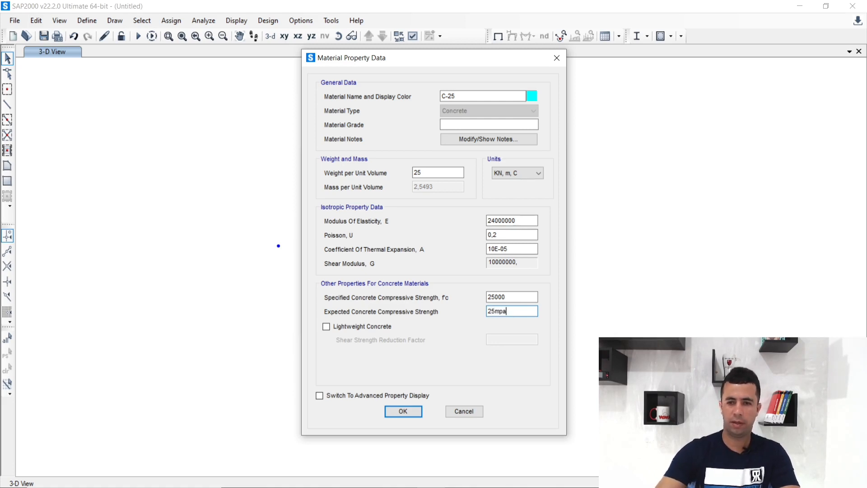
click(530, 294)
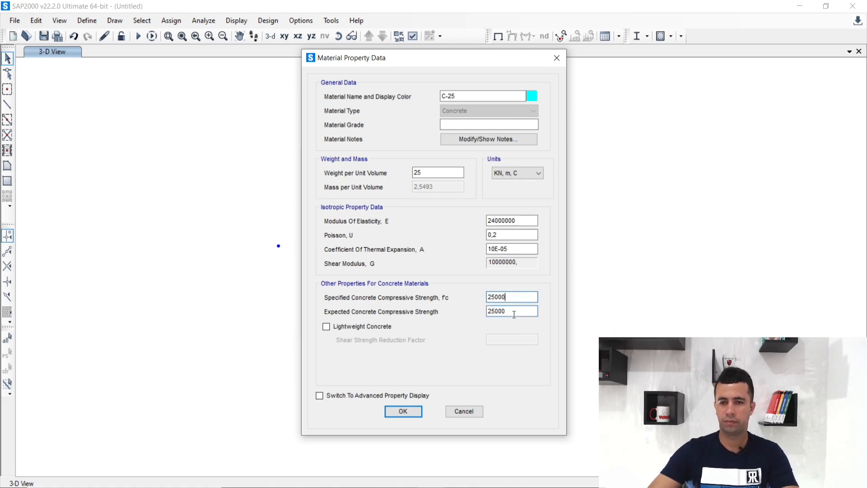
click(410, 412)
- Delete the 4000Psi and A992Fy50 materials from the model's material list
click(358, 206)
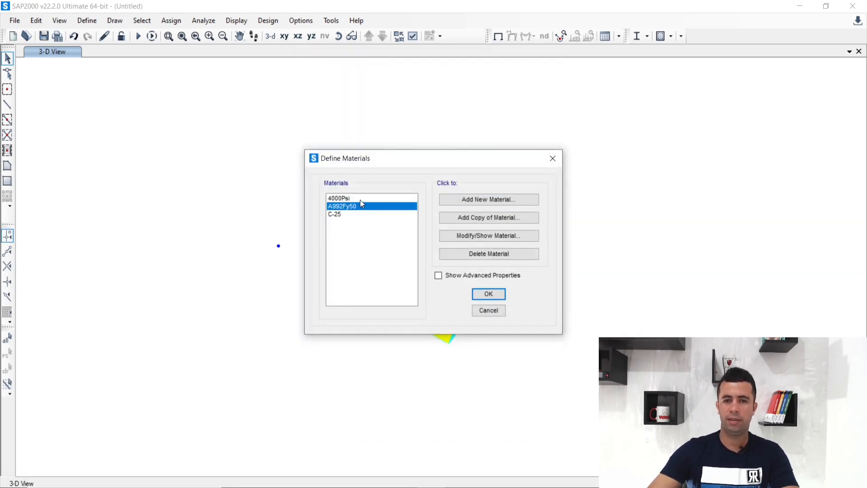
click(360, 199)
click(484, 254)
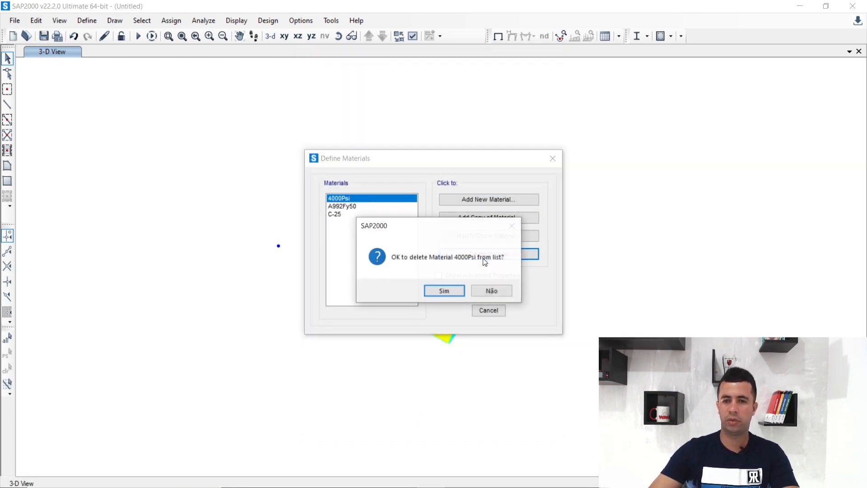
click(447, 289)
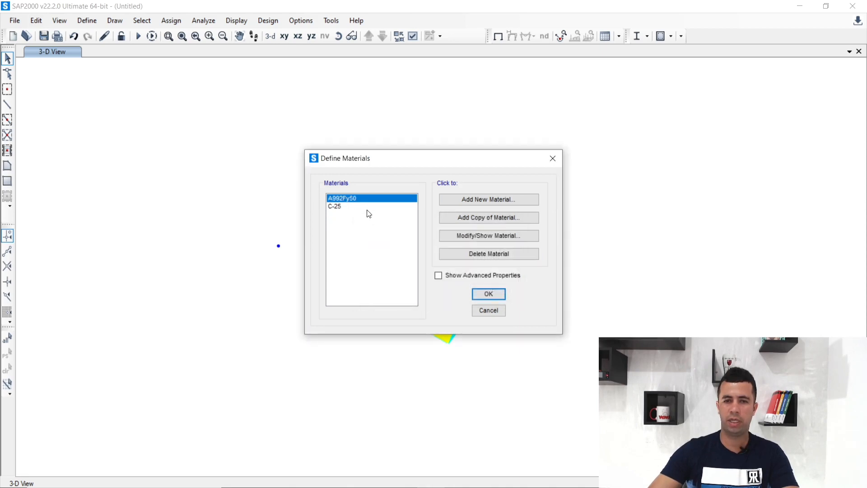
click(484, 254)
click(448, 291)
click(488, 294)
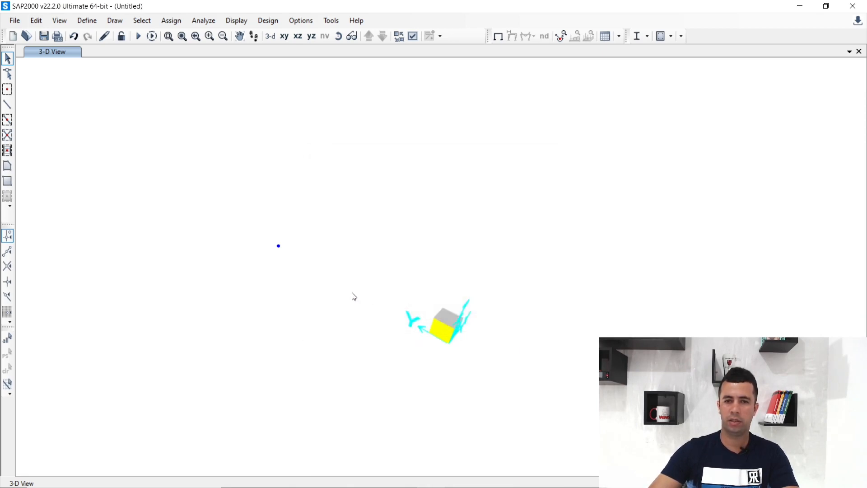
- Start a new area section of type Shell
click(83, 22)
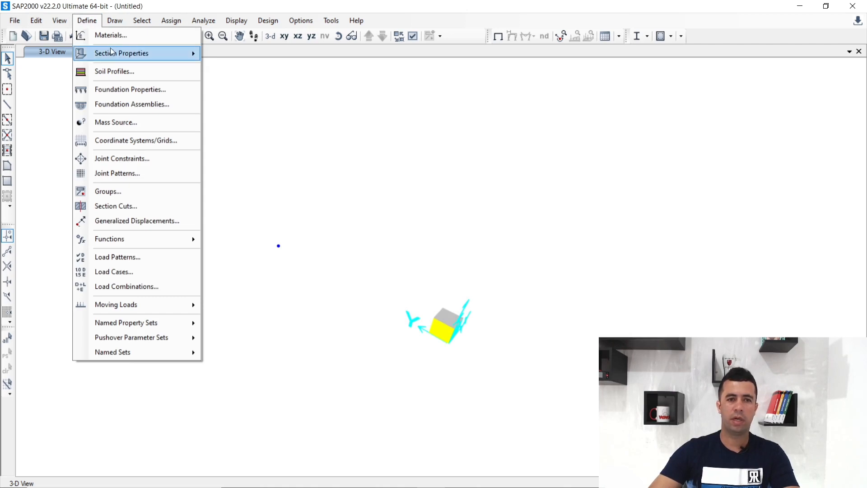
mouse_move(113, 54)
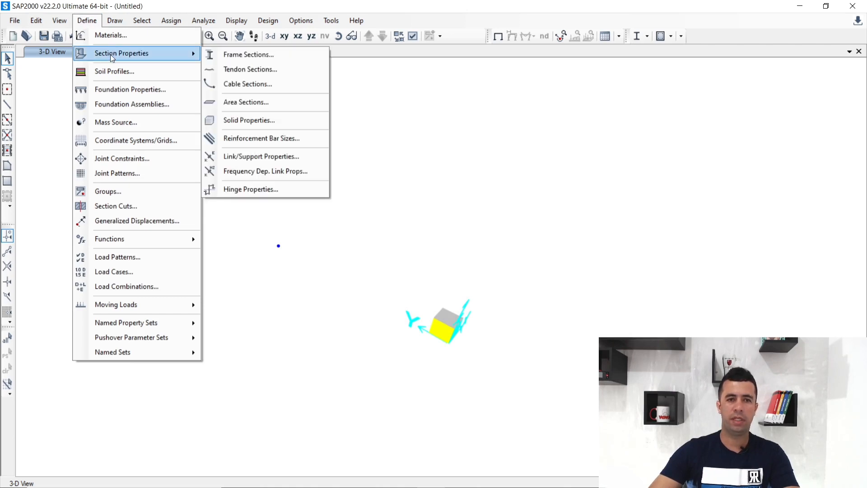
click(239, 104)
drag(442, 161, 352, 111)
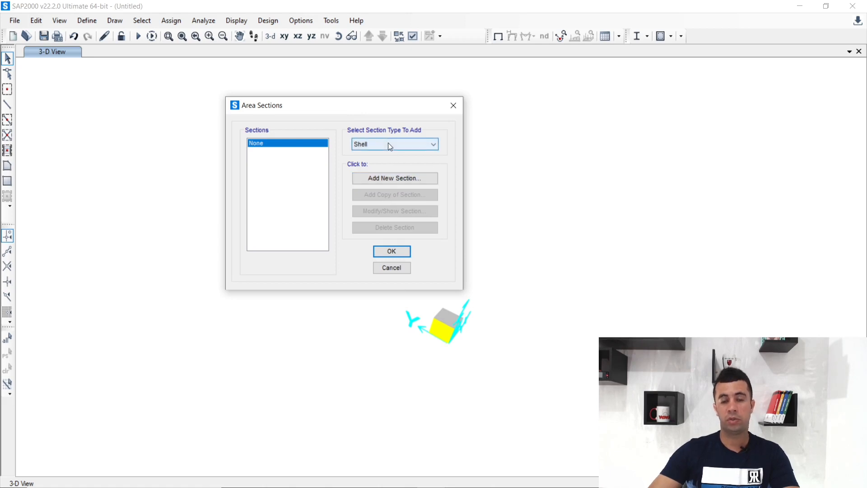
click(382, 181)
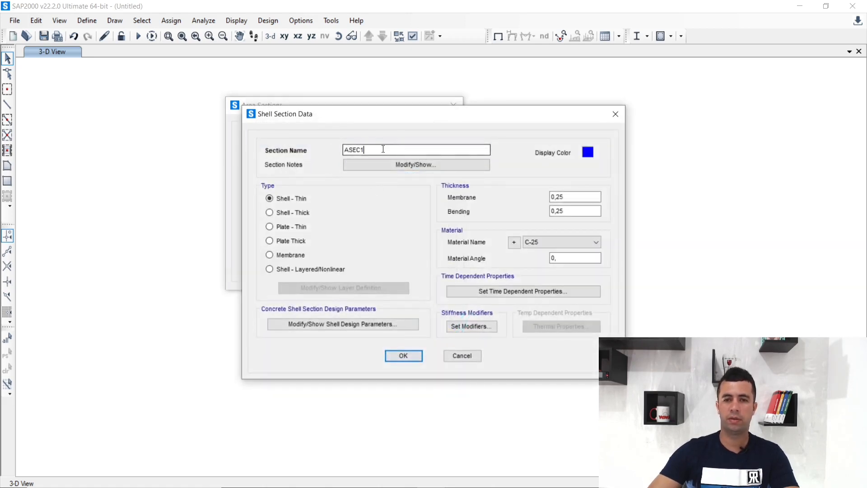
- Name the new shell section Piso - 14
drag(383, 150, 310, 155)
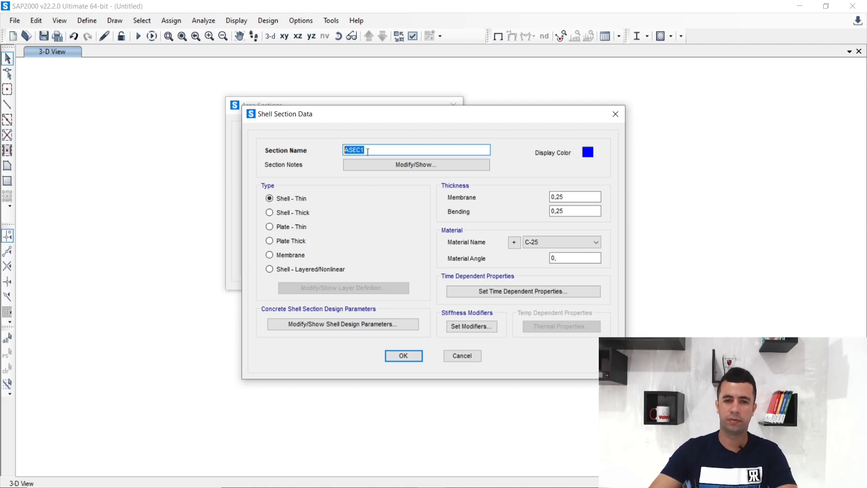
text(Sa)
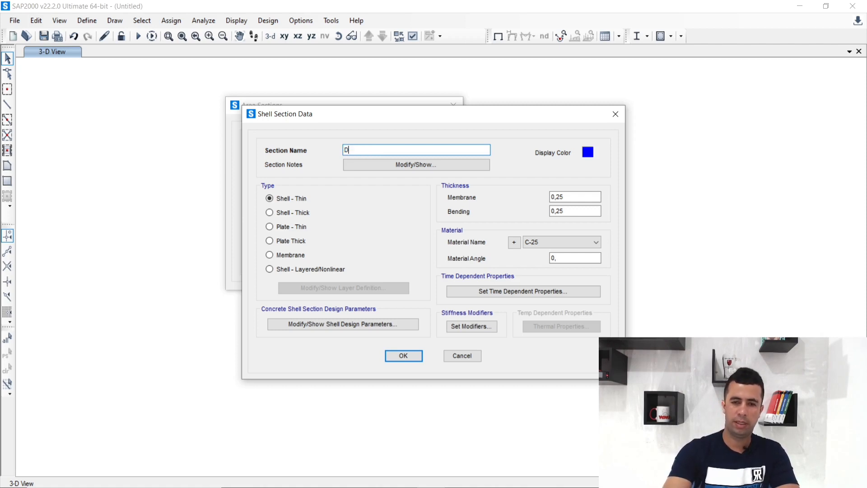
key(BackSpace)
key(BackSpace)
text(Piso)
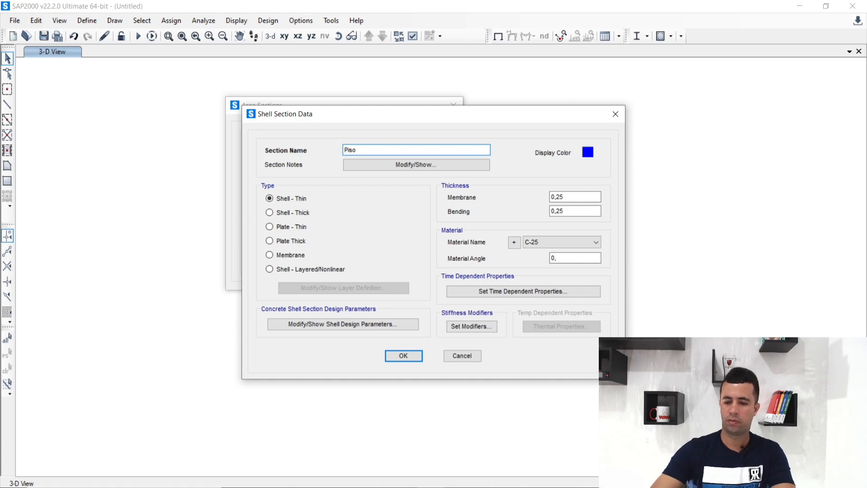
text( - 1)
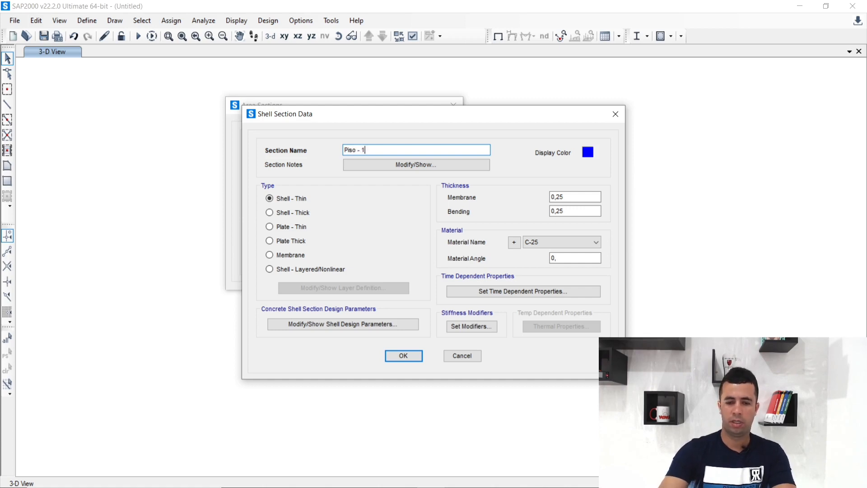
text(4)
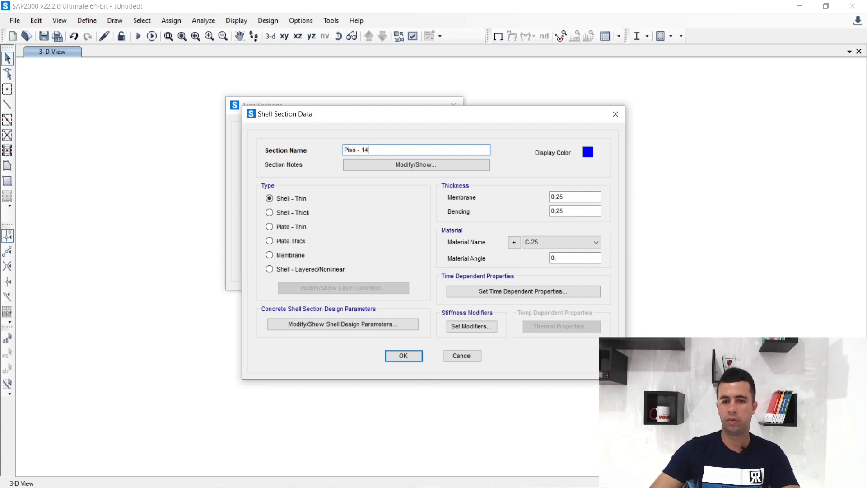
- Check the stair's horizontal span in the Revit section view against the slab thickness table in the Instagram post, returning to SAP2000
click(375, 479)
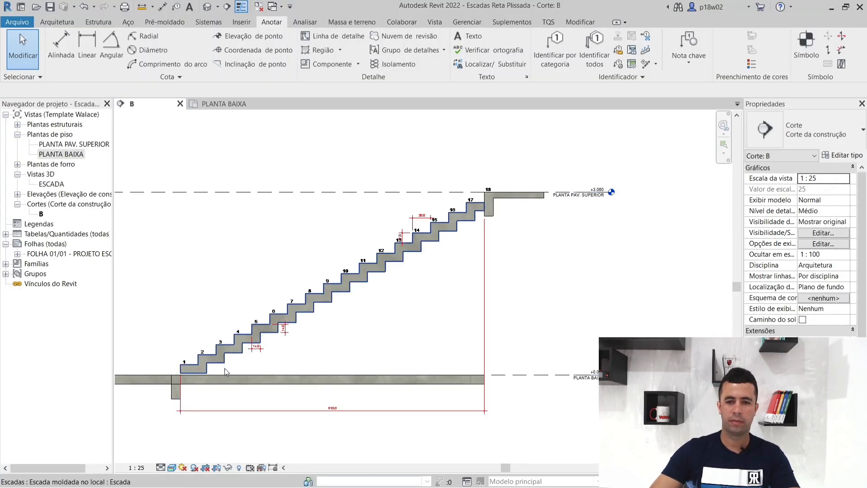
scroll(318, 431, up, 4)
scroll(341, 426, up, 1)
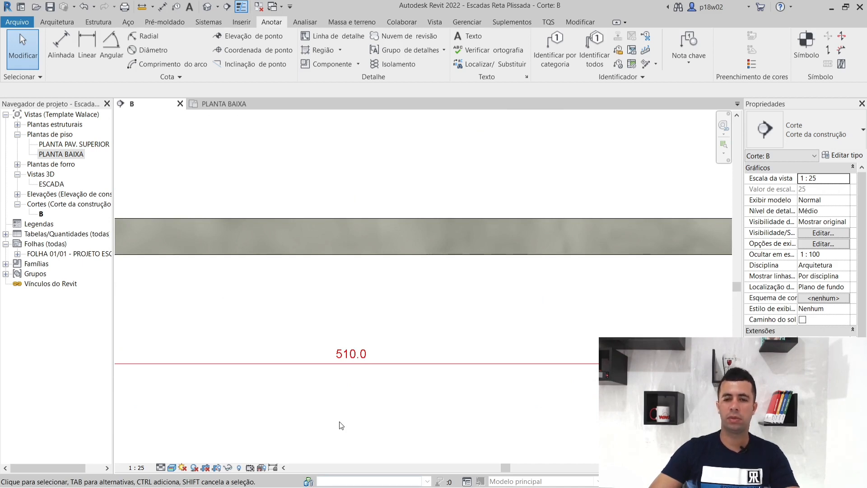
scroll(339, 421, down, 6)
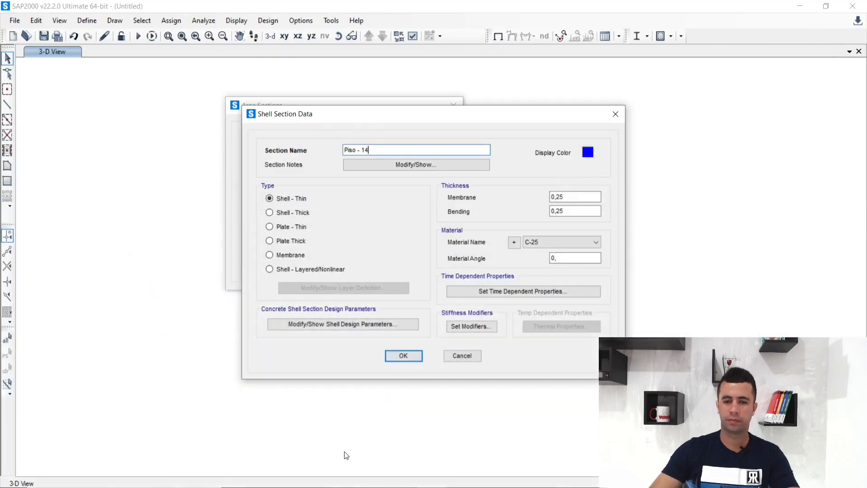
click(345, 477)
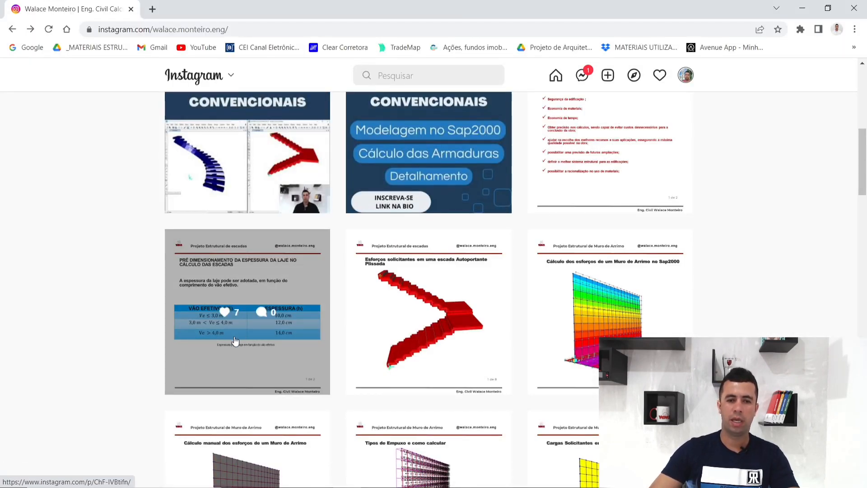
click(234, 341)
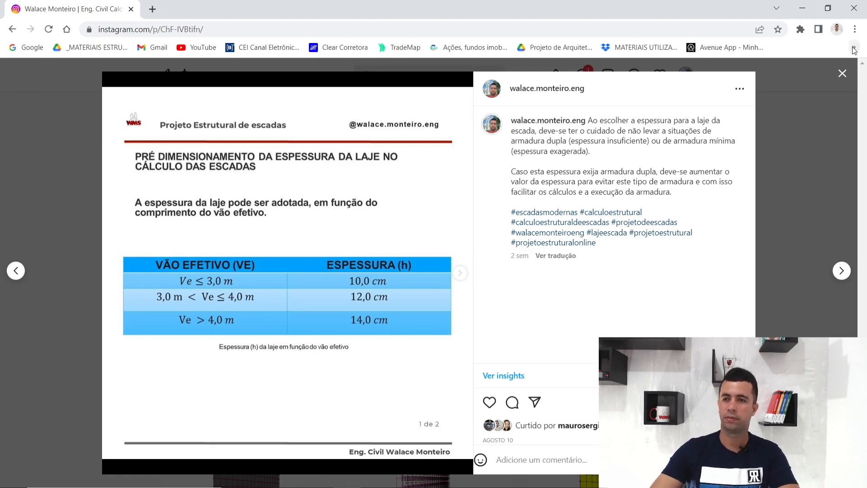
click(802, 8)
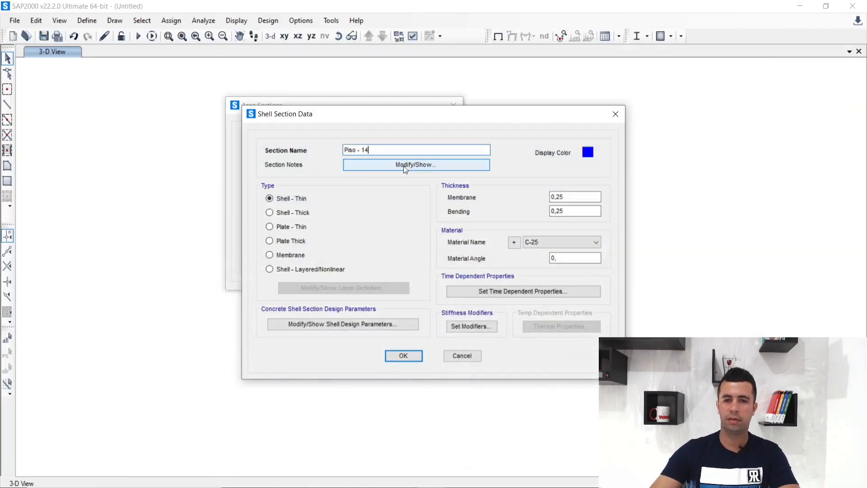
- Set the Piso - 14 section's membrane and bending thicknesses to 0,14 with material C-25 and accept the section
click(568, 198)
key(BackSpace)
key(BackSpace)
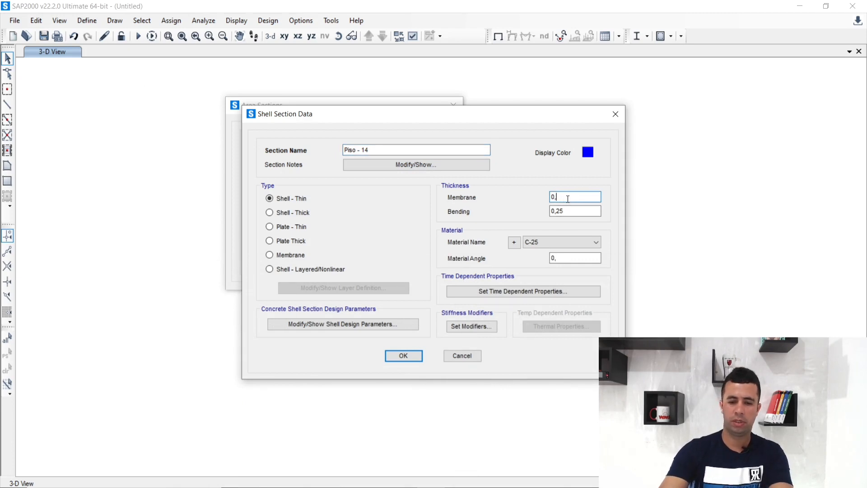
text(14)
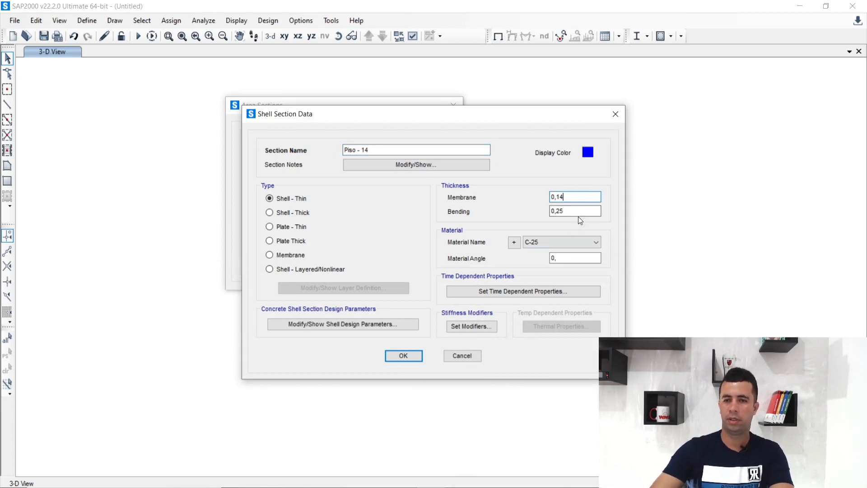
click(579, 208)
key(BackSpace)
key(BackSpace)
text(14)
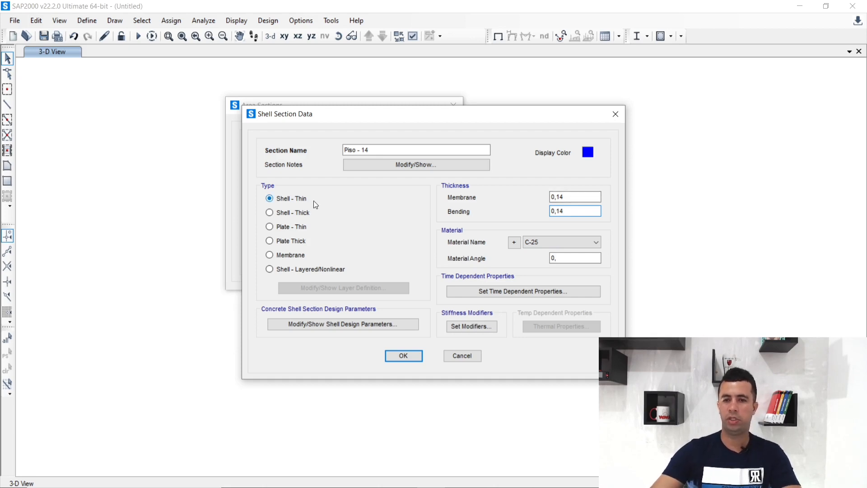
click(581, 244)
click(578, 246)
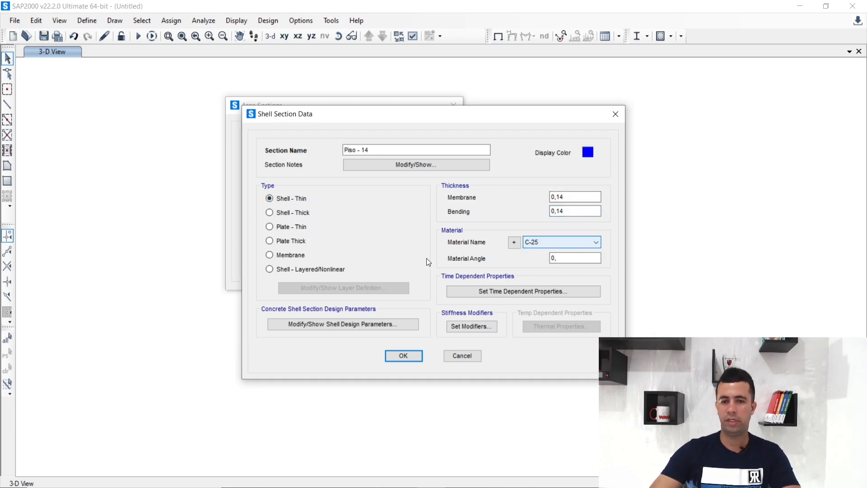
click(399, 356)
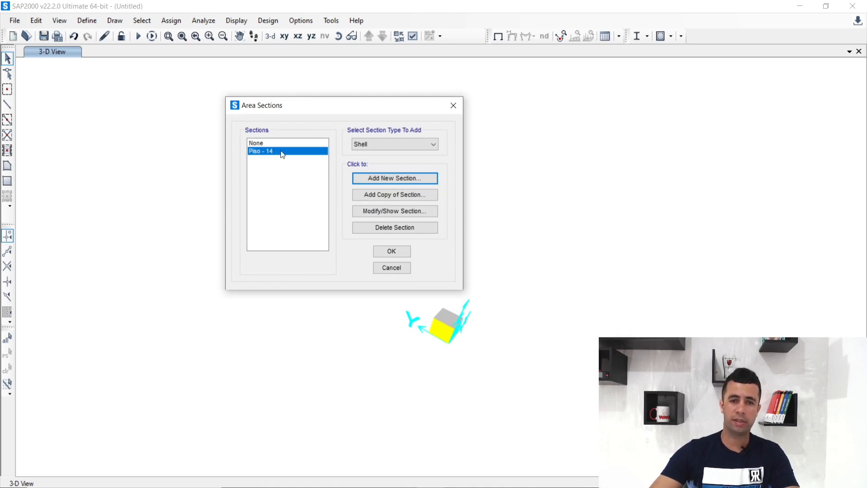
- Add a copy of the Piso - 14 area section named Espelho - 14 and accept the area sections
click(374, 197)
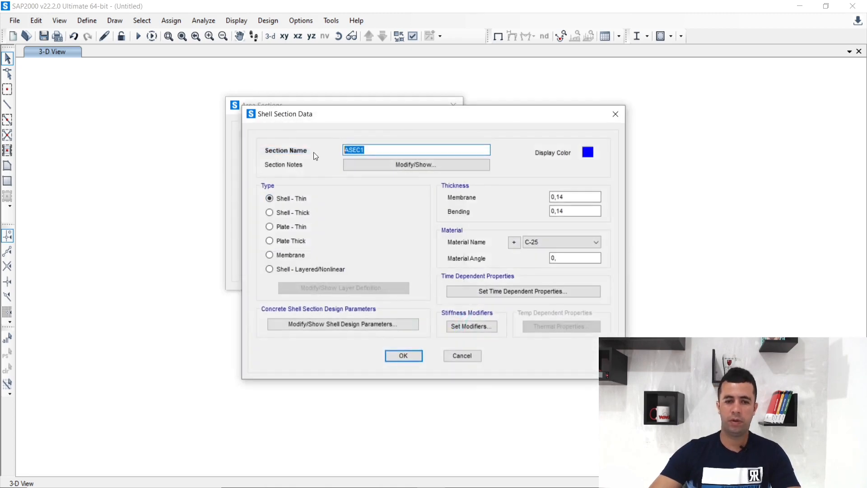
text(Es)
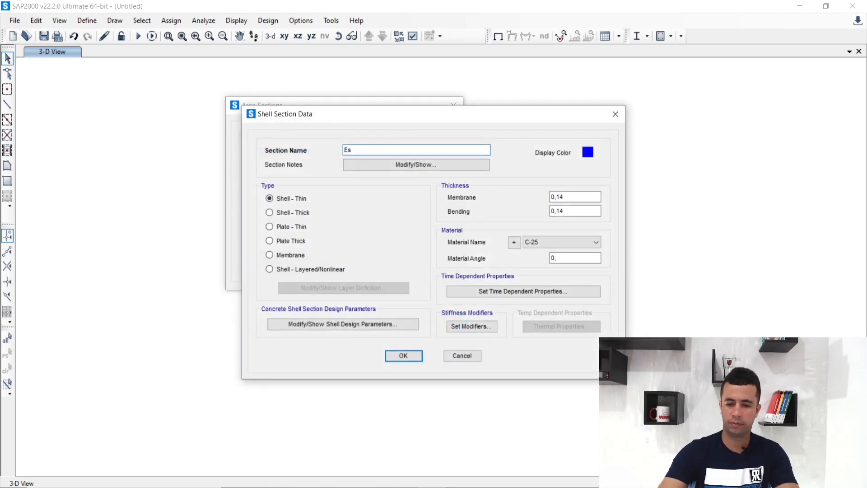
text(pelho)
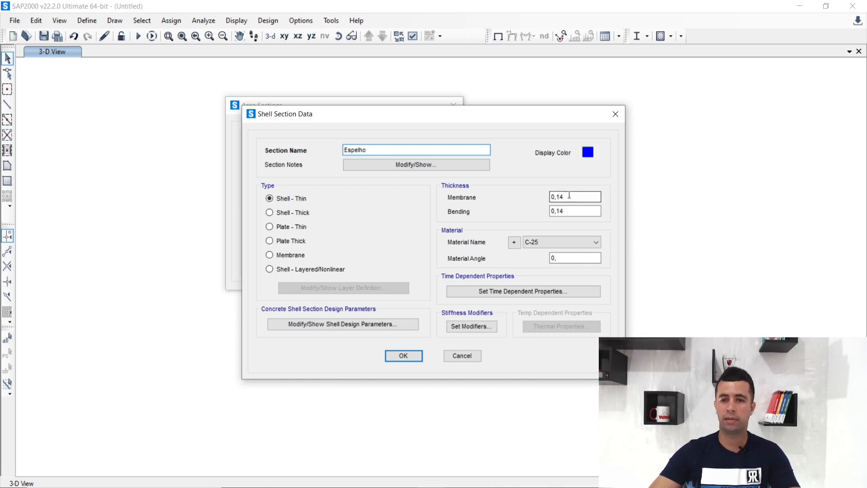
text( - 1)
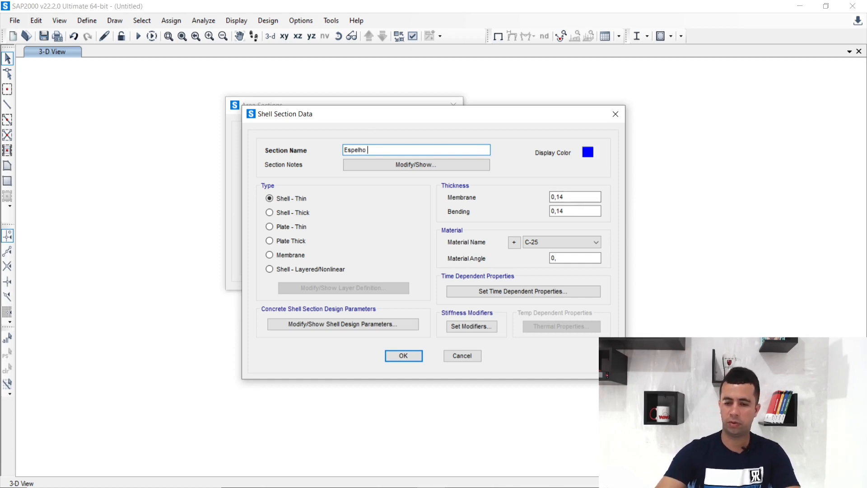
text(4)
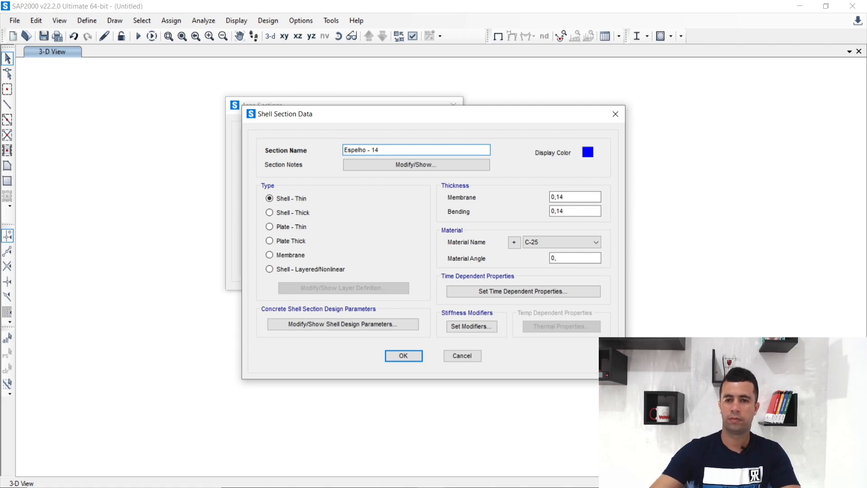
click(392, 356)
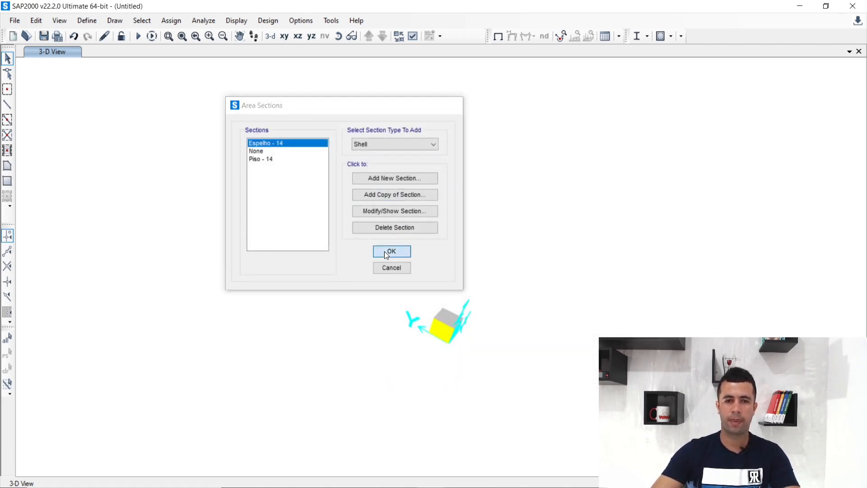
click(386, 253)
- Rename the DEAD load pattern as Peso Proprio
click(85, 20)
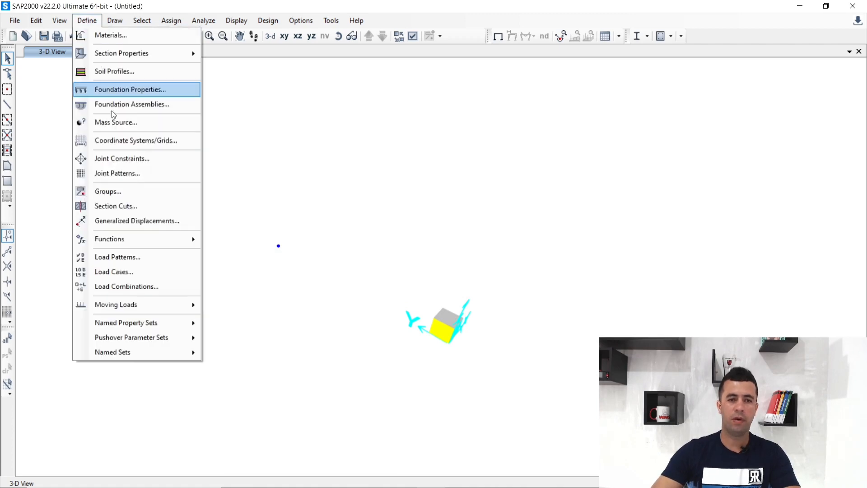
click(149, 259)
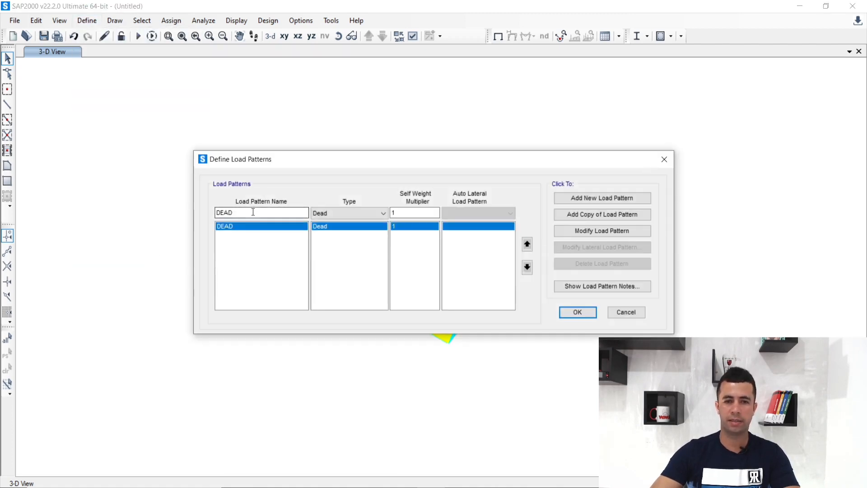
drag(253, 211, 198, 210)
text(Pe)
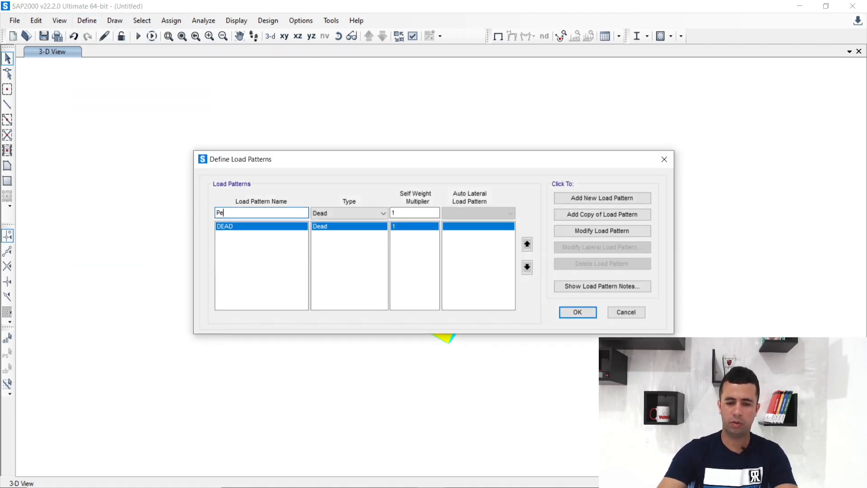
text(so P)
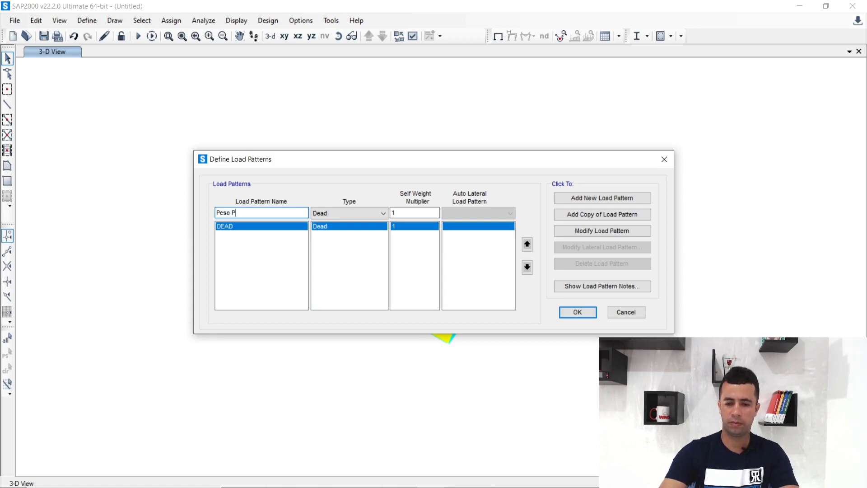
text(roprio)
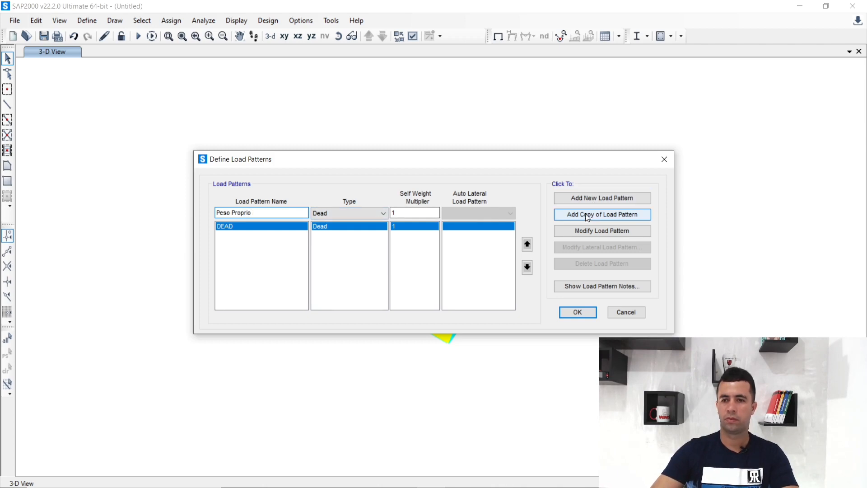
click(602, 230)
- Add a load pattern named Revestimento of type Other with a self-weight multiplier of 0
click(287, 215)
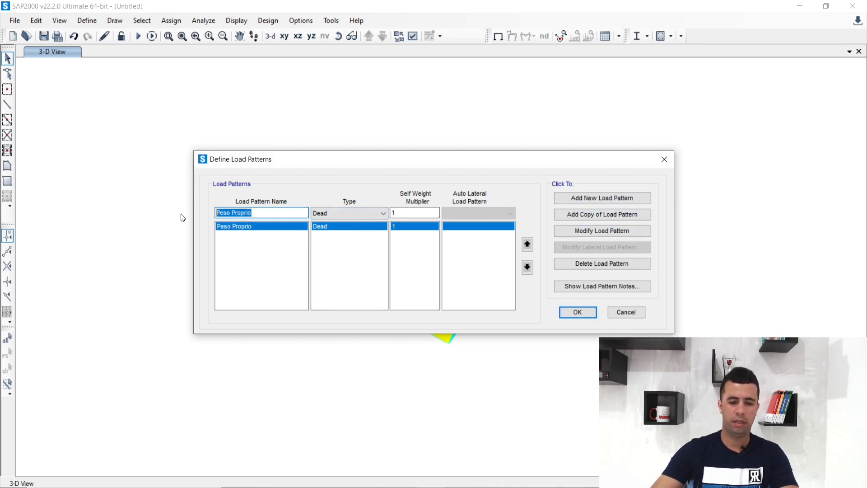
text(Revest)
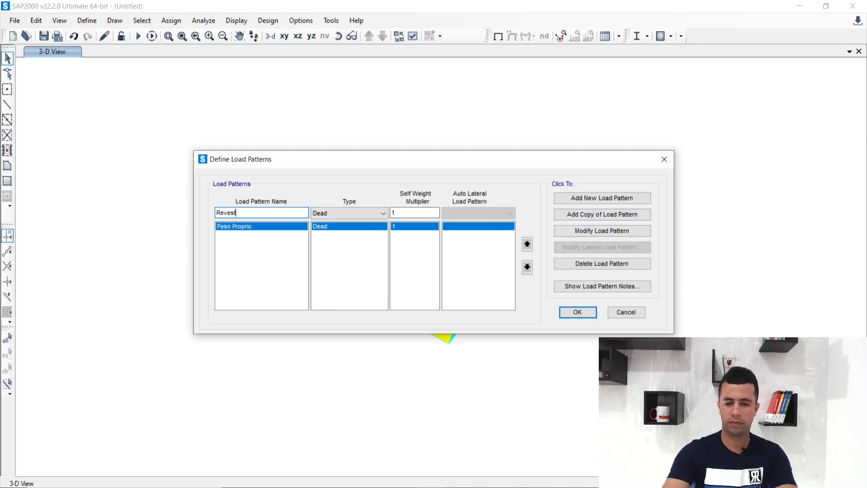
text(imento)
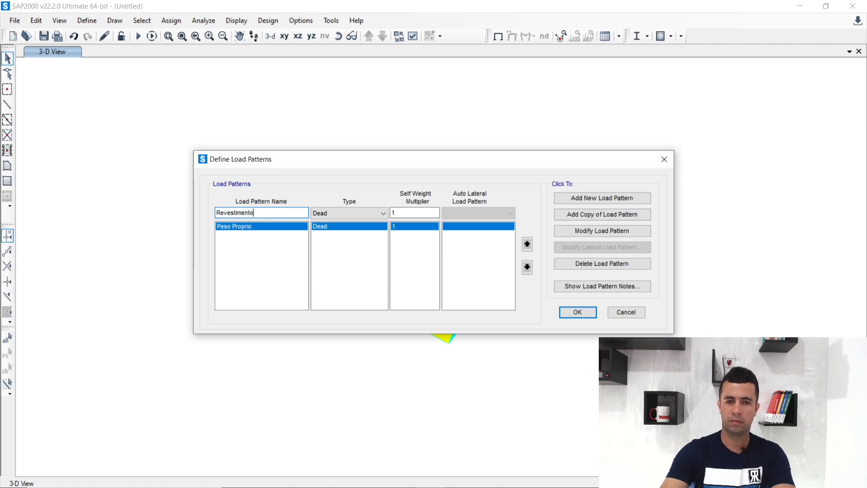
click(332, 216)
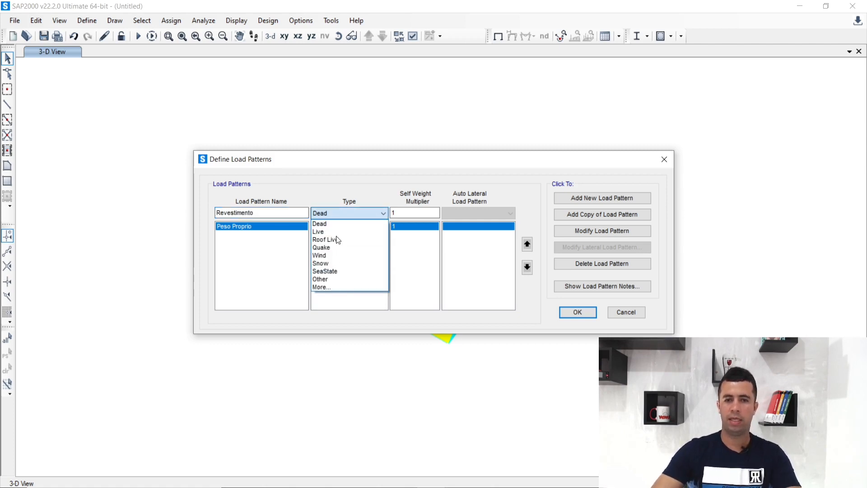
click(344, 277)
click(406, 214)
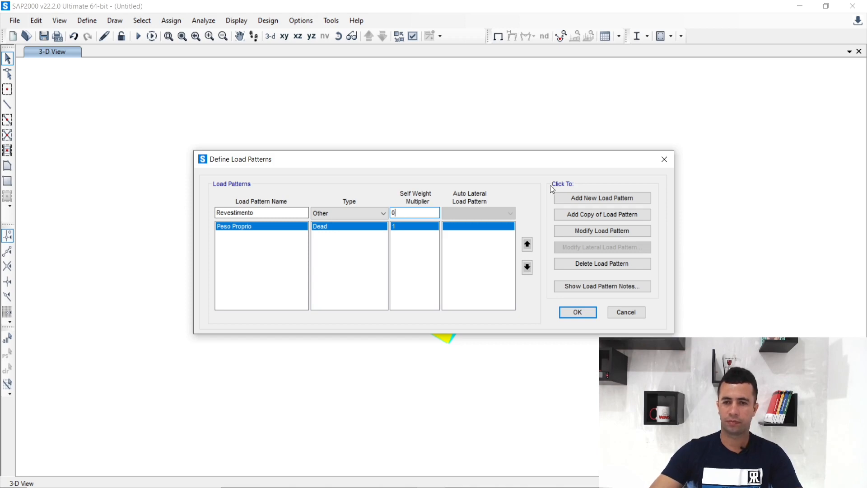
click(568, 196)
- Add a load pattern named Sobrecarga of type Other with self-weight multiplier 0 and accept the load patterns
click(256, 213)
drag(257, 213, 206, 216)
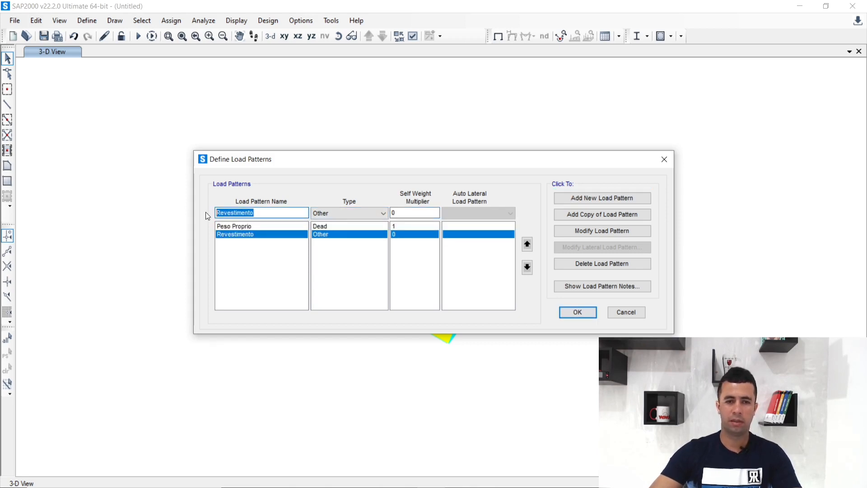
text(Sob)
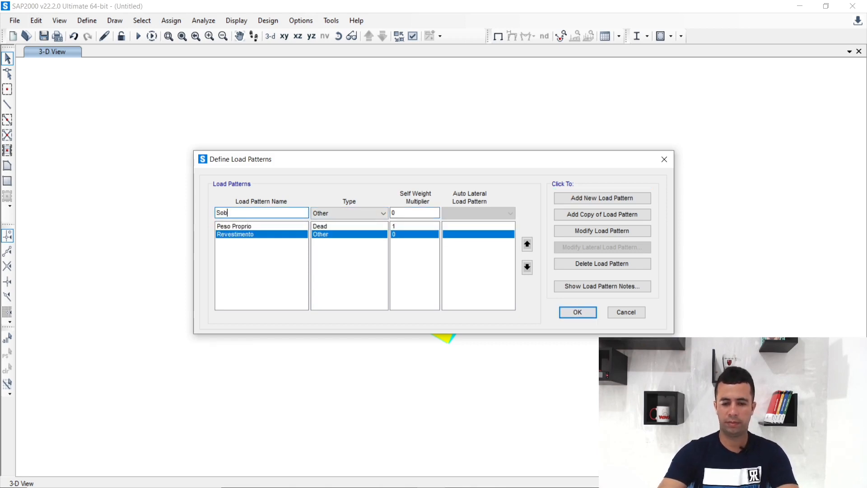
text(recarga)
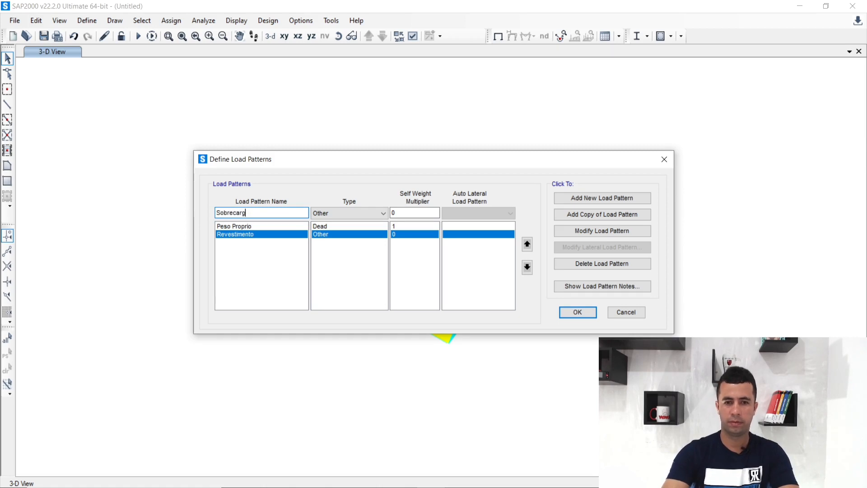
click(587, 198)
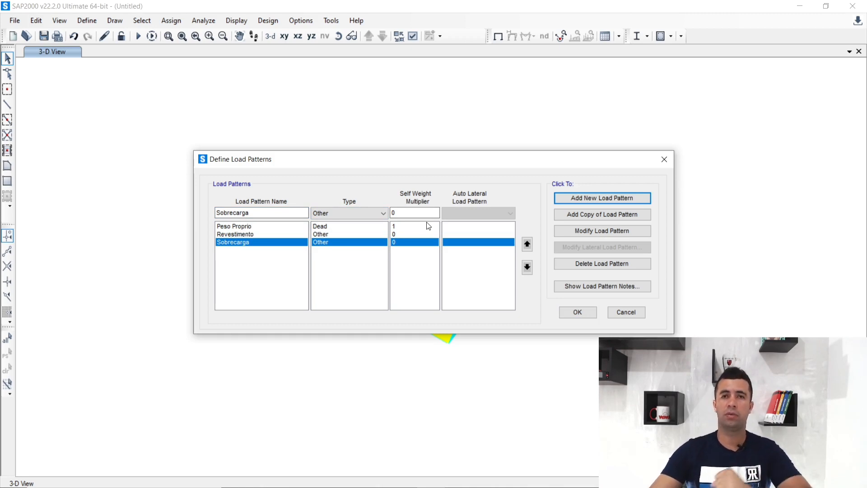
click(576, 312)
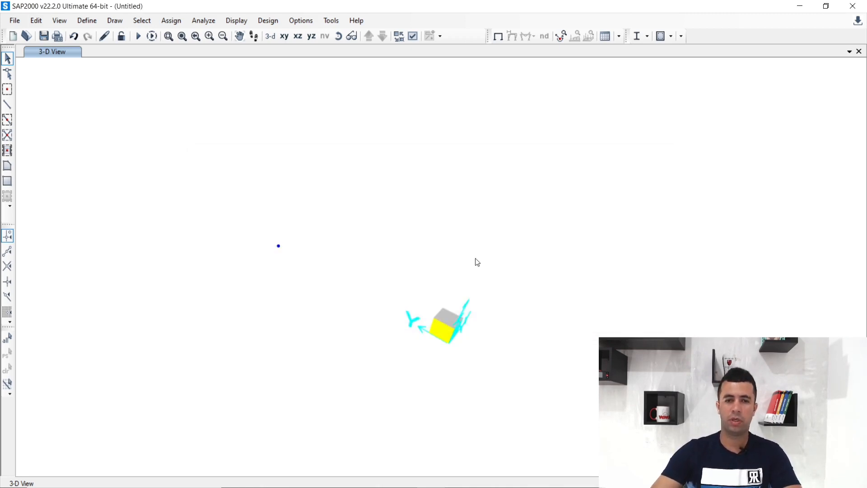
- Delete the MODAL load case from the defined load cases
click(87, 20)
click(108, 270)
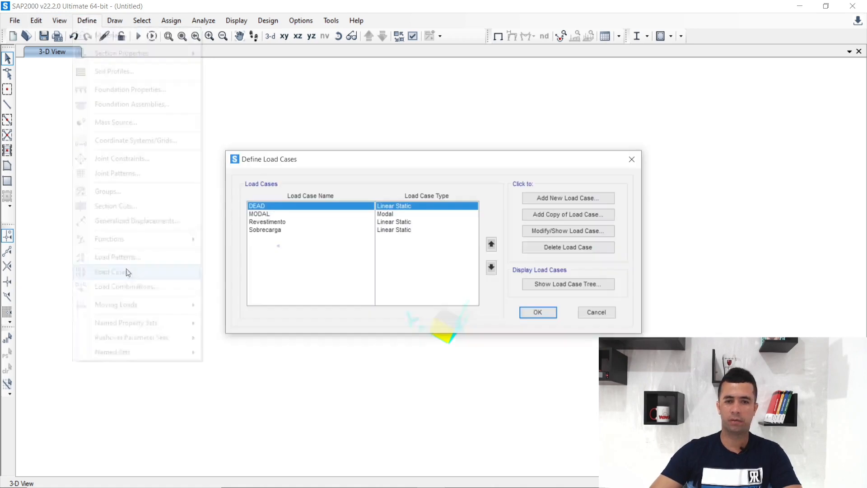
drag(440, 175, 323, 128)
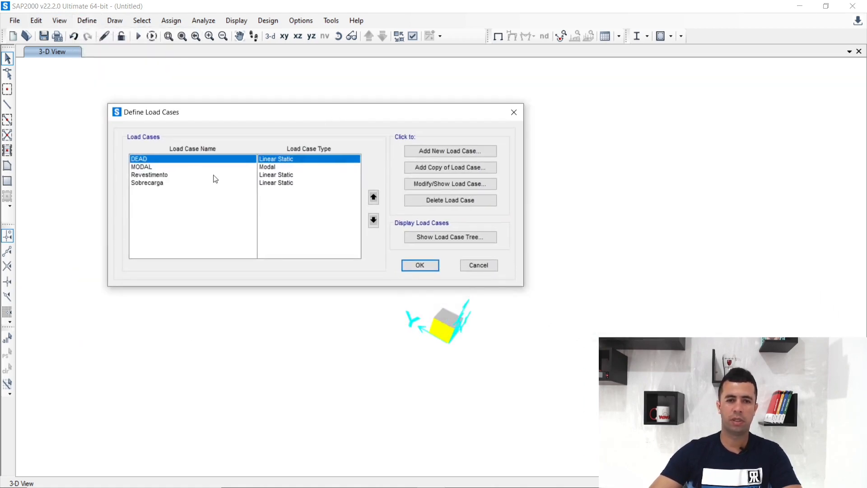
click(178, 166)
click(432, 201)
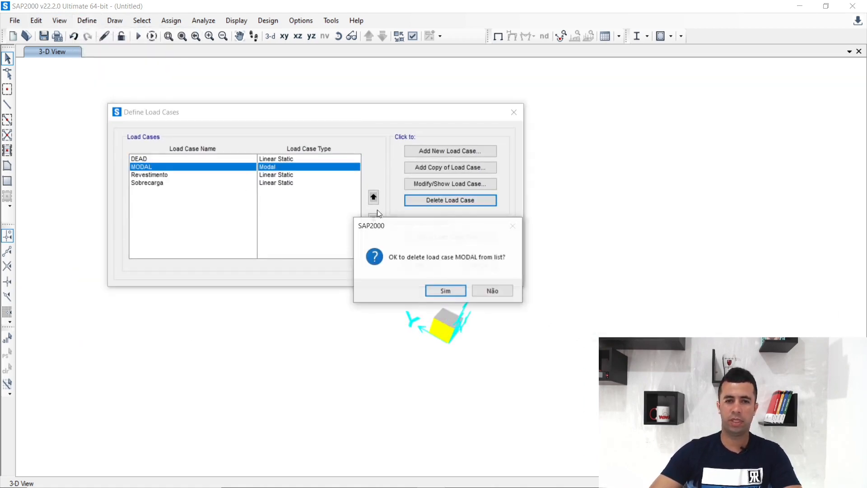
click(438, 287)
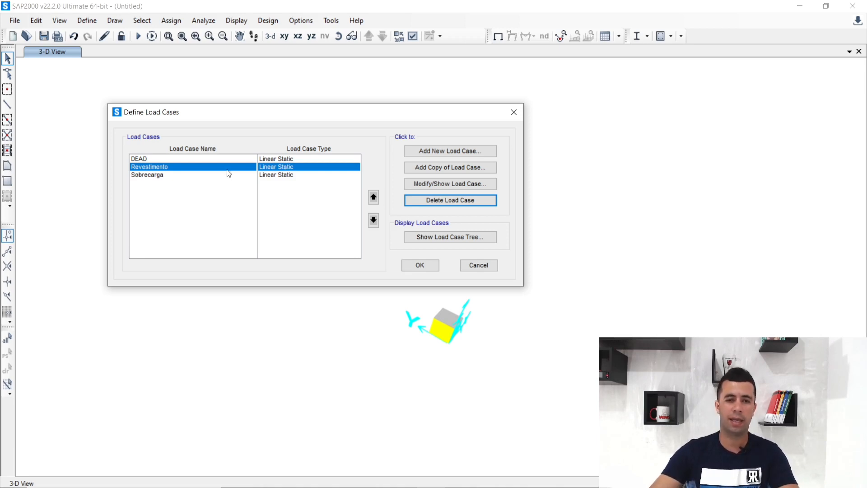
- Rename the DEAD load case as Peso Proprio, keeping its type Static, and accept the load cases
click(205, 158)
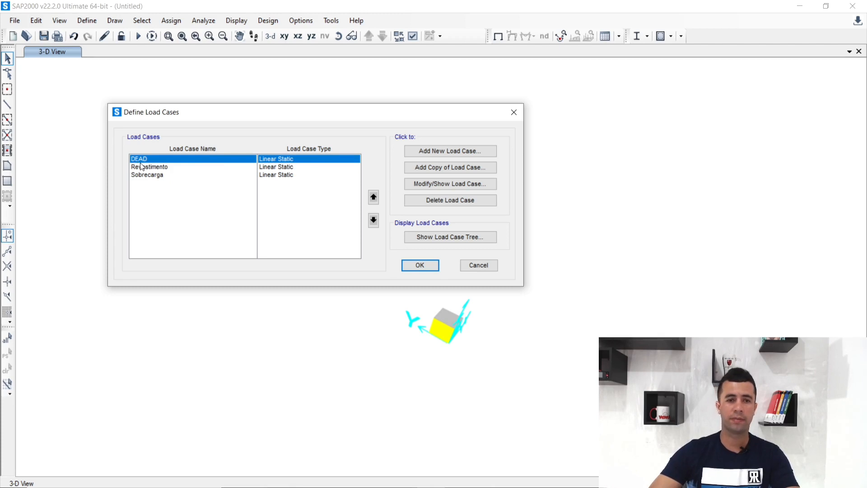
click(451, 184)
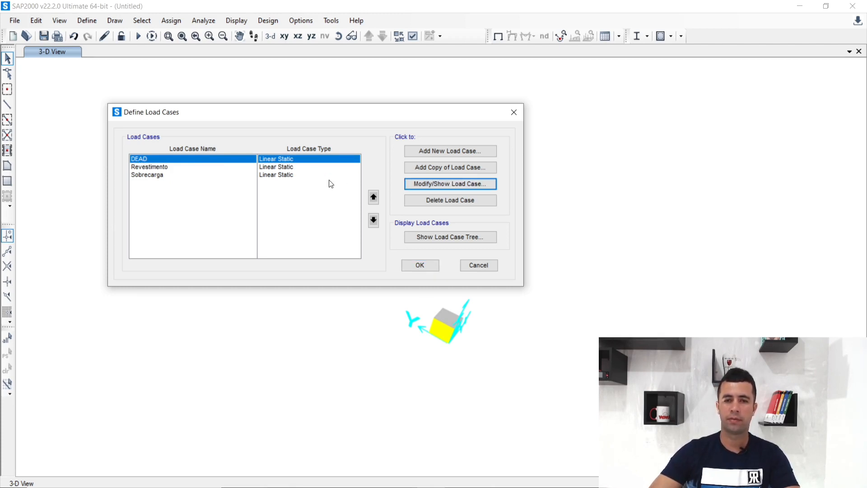
click(530, 111)
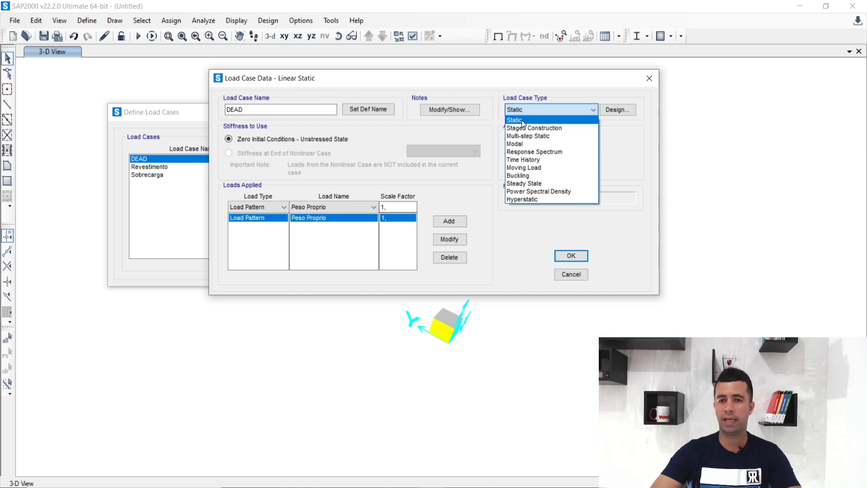
click(522, 121)
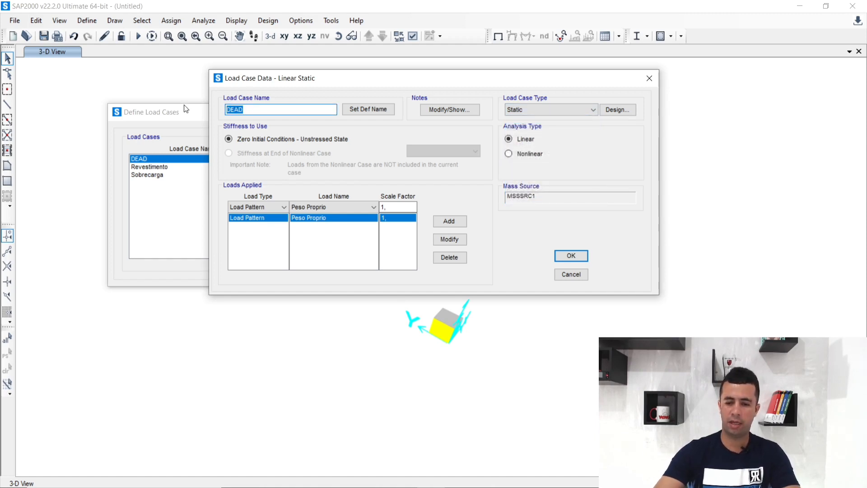
text(Peso )
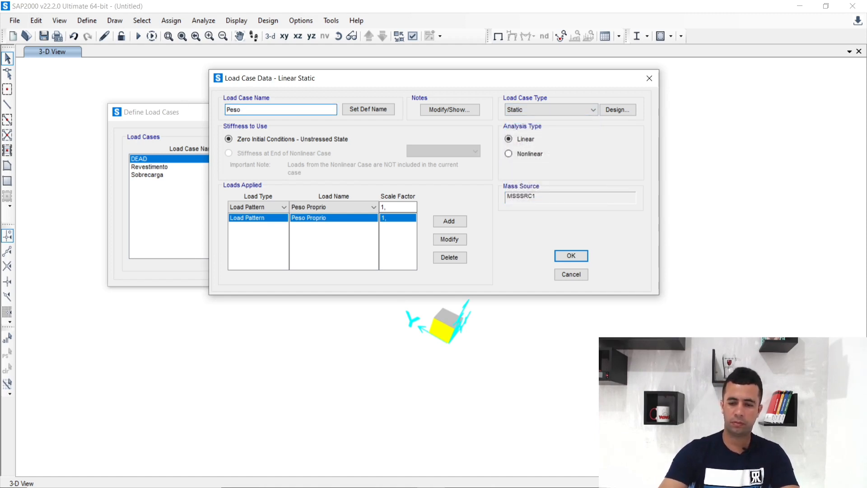
text(Propri)
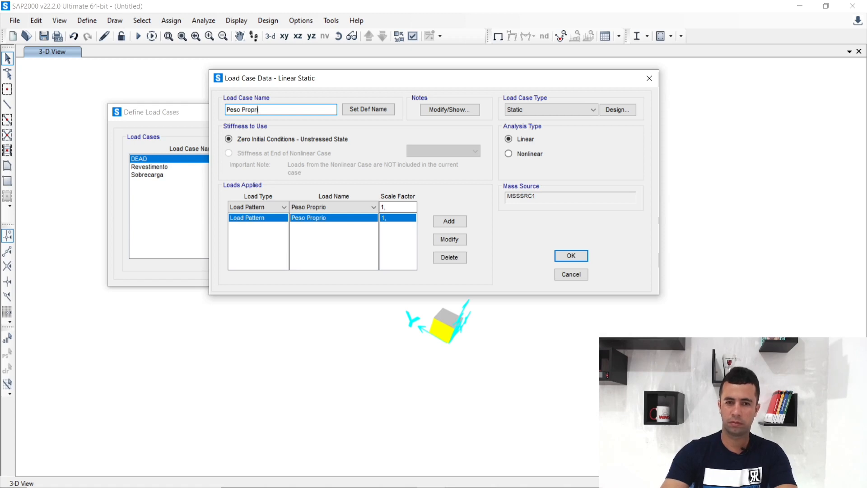
text(o)
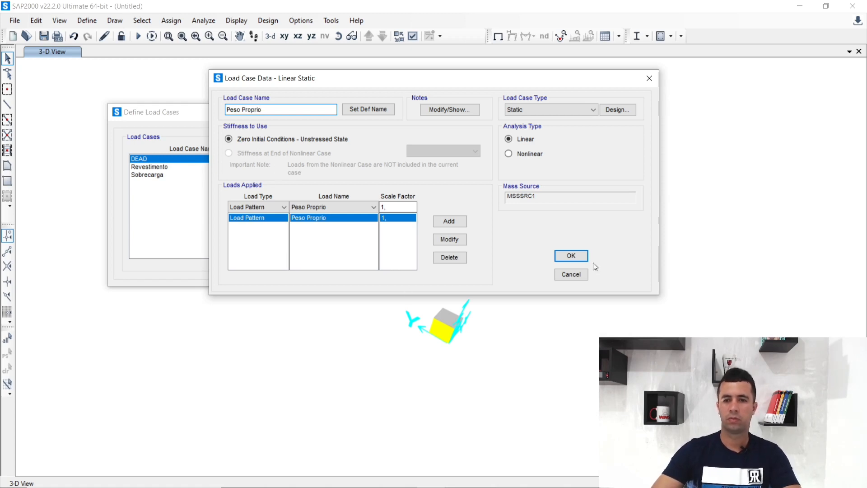
click(582, 256)
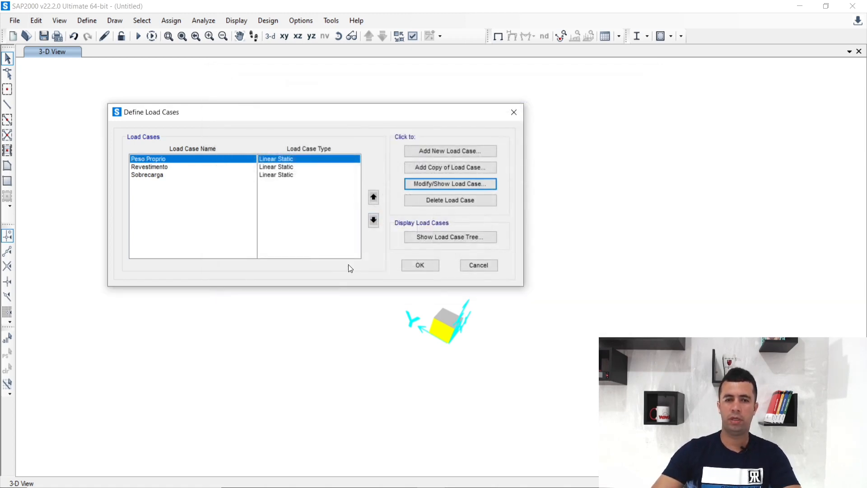
click(411, 266)
- Create a Linear Add load combination named ELU and add the Peso Proprio case with a scale factor of 1,4
click(87, 20)
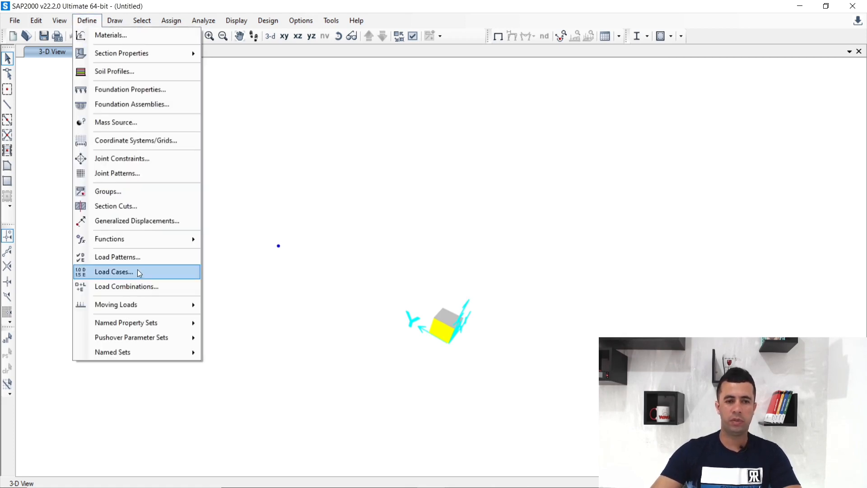
click(145, 288)
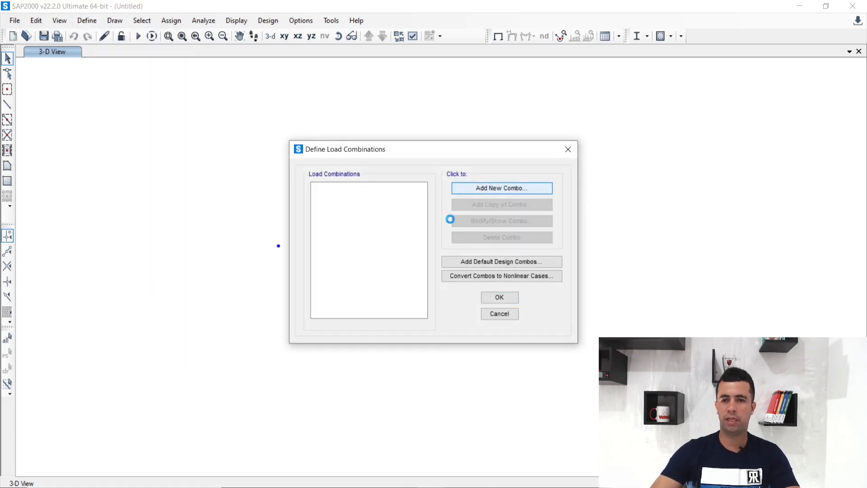
drag(489, 144, 391, 138)
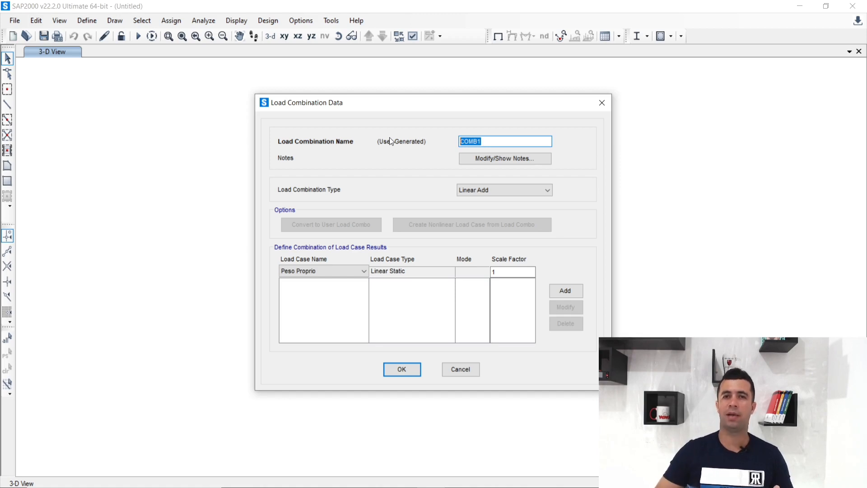
text(ELU)
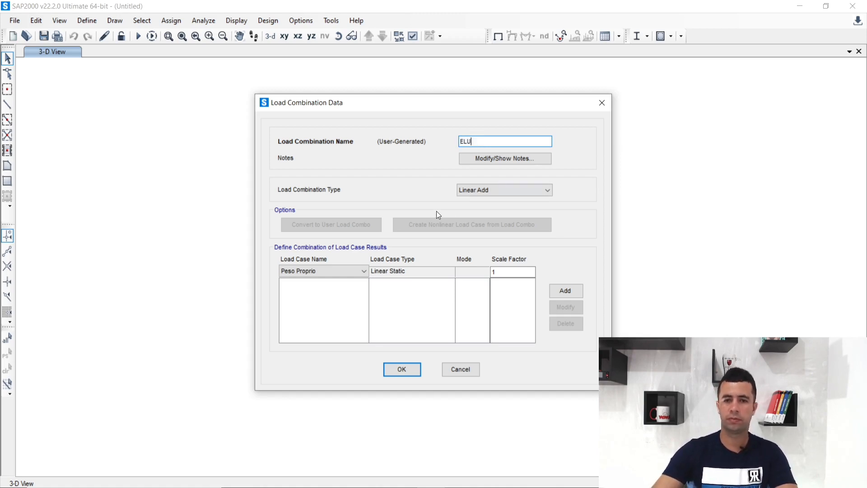
click(339, 270)
click(509, 279)
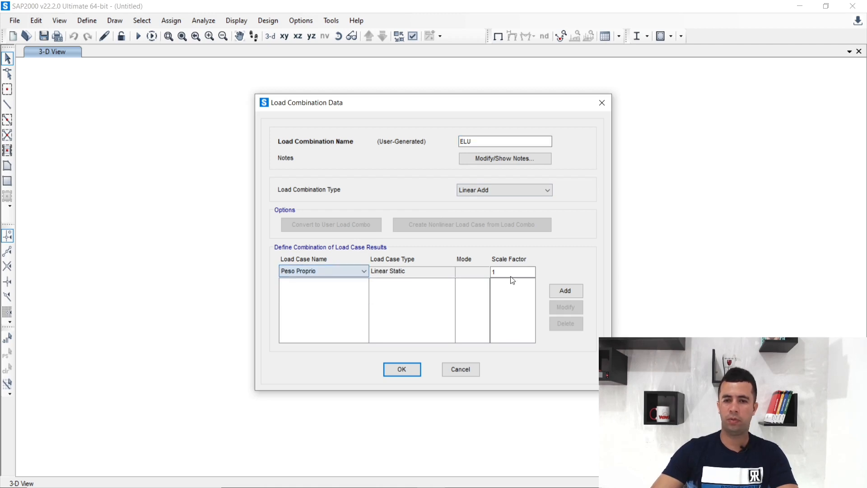
click(509, 272)
text(,4)
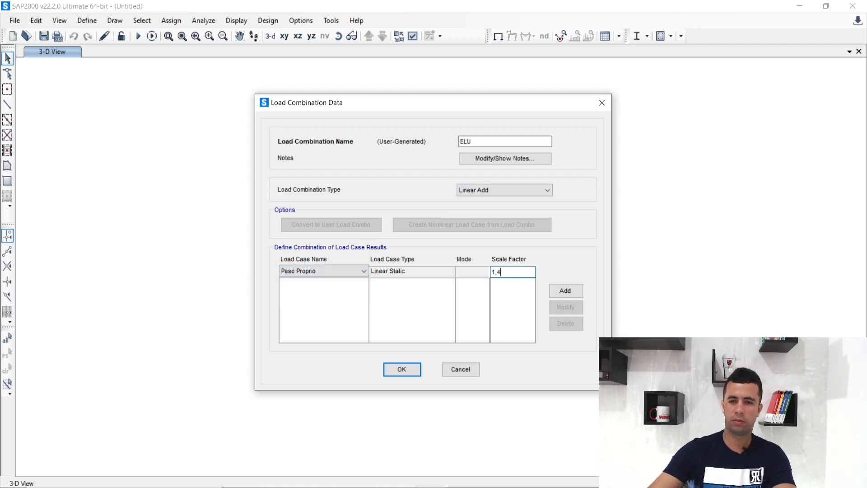
click(562, 297)
- Add the Revestimento and Sobrecarga cases to the ELU combination with scale factor 1,4 and accept it
click(303, 271)
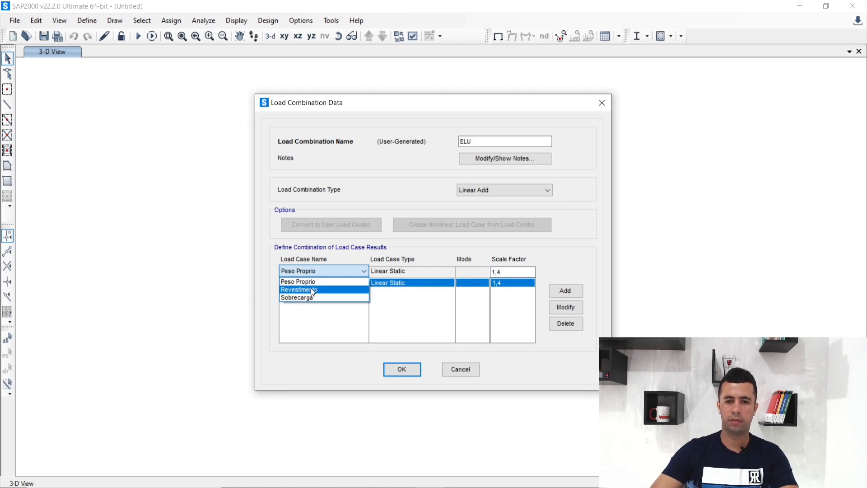
click(311, 289)
click(570, 290)
click(312, 271)
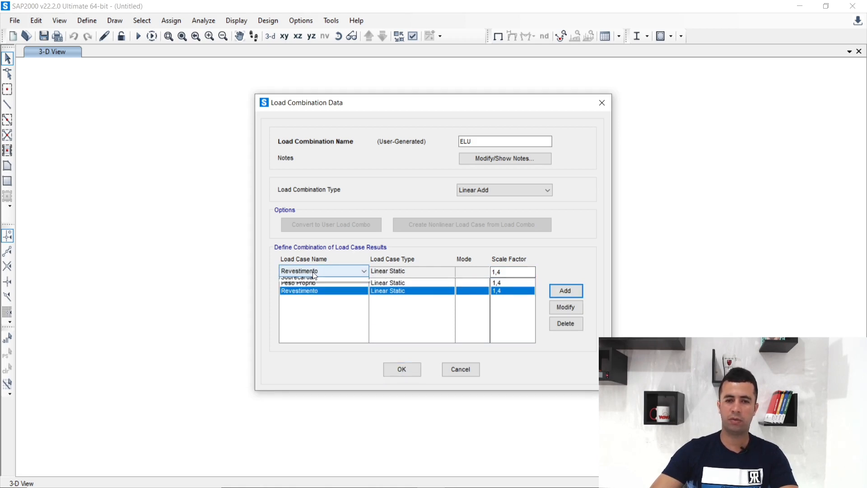
click(320, 297)
click(560, 290)
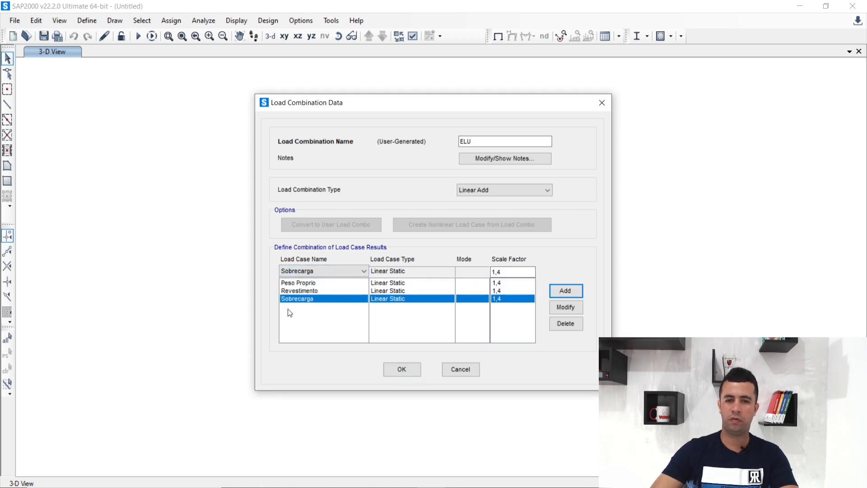
click(405, 366)
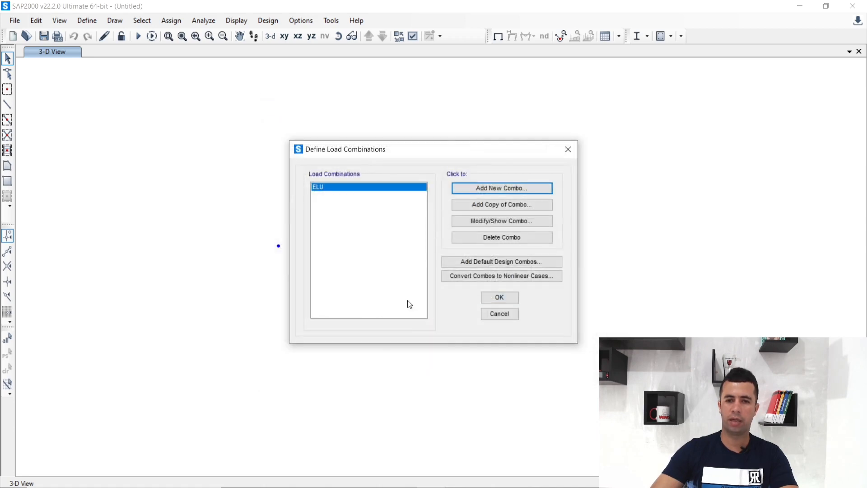
- Create a Linear Add load combination named ELS with the Peso Proprio and Revestimento cases at scale factor 1
click(515, 188)
double_click(498, 140)
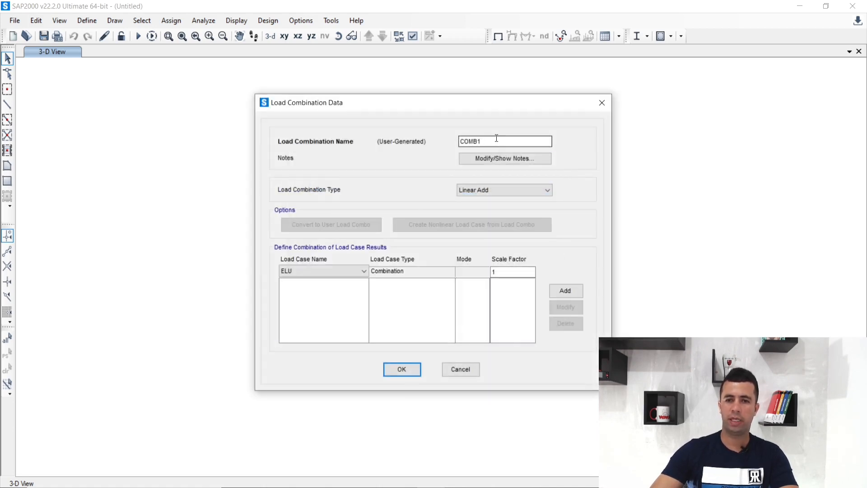
text(EL)
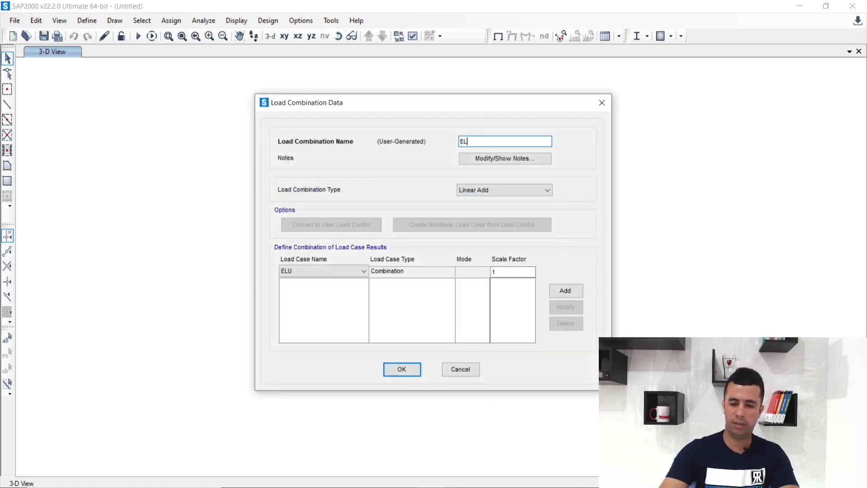
text(S)
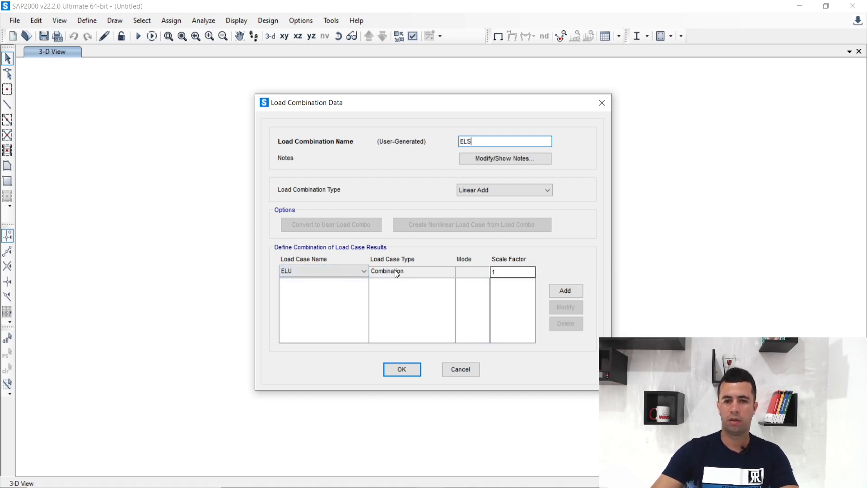
click(337, 270)
click(316, 290)
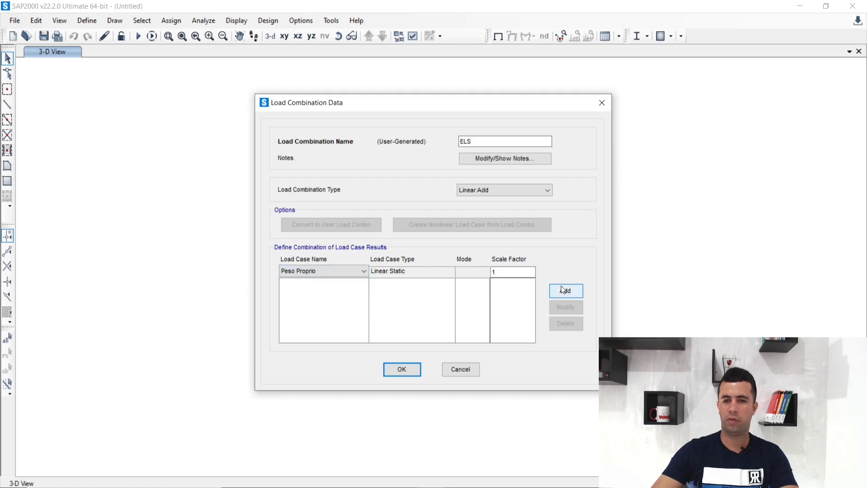
click(565, 291)
click(334, 270)
click(337, 289)
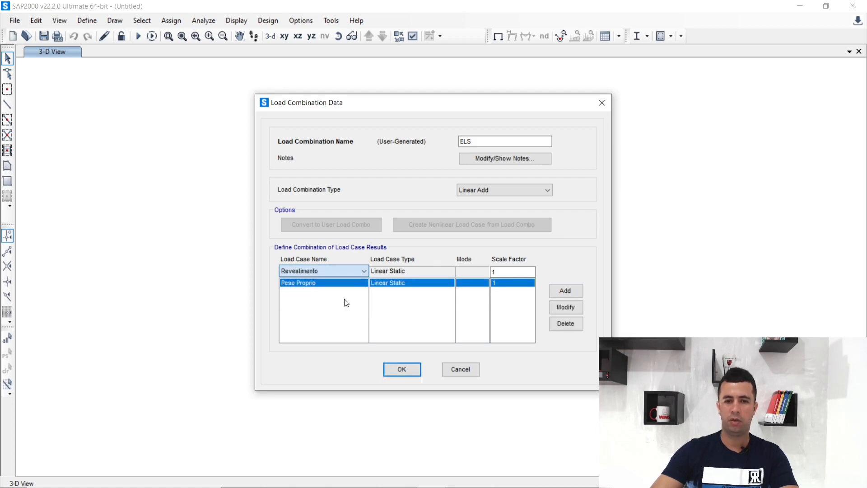
click(559, 292)
- Add the Sobrecarga case to the ELS combination with a scale factor of 0,3 and accept the combination
click(347, 271)
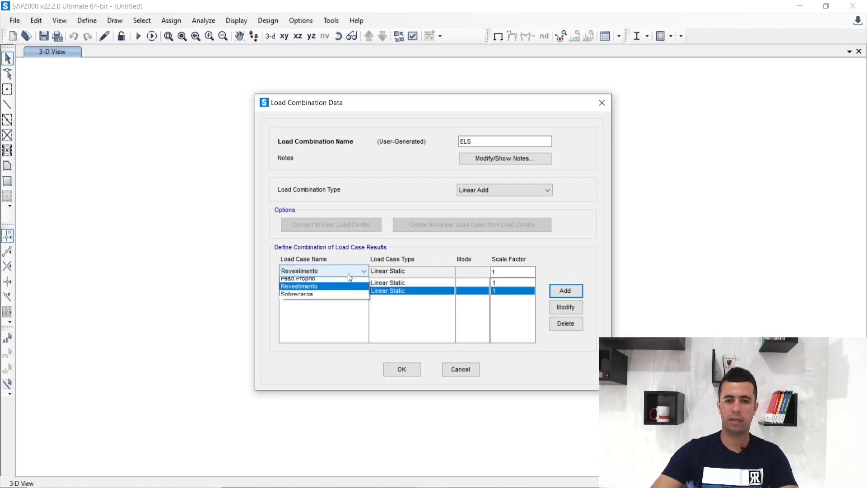
click(353, 305)
double_click(501, 271)
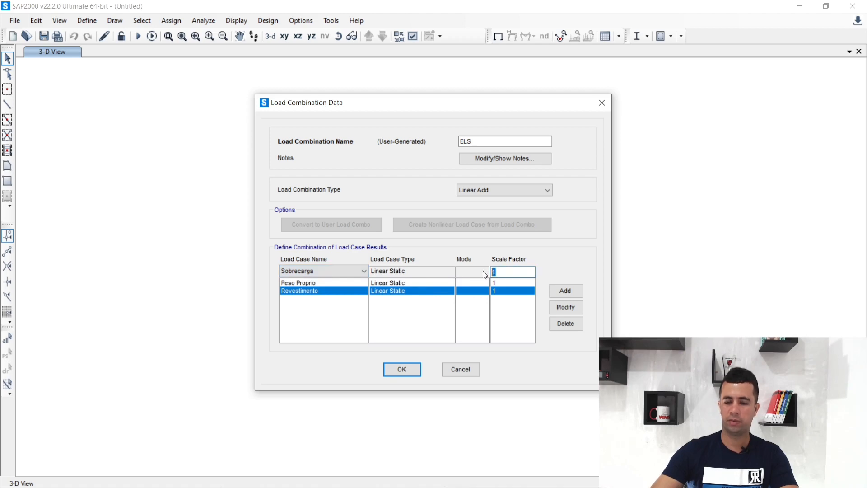
text(0,3)
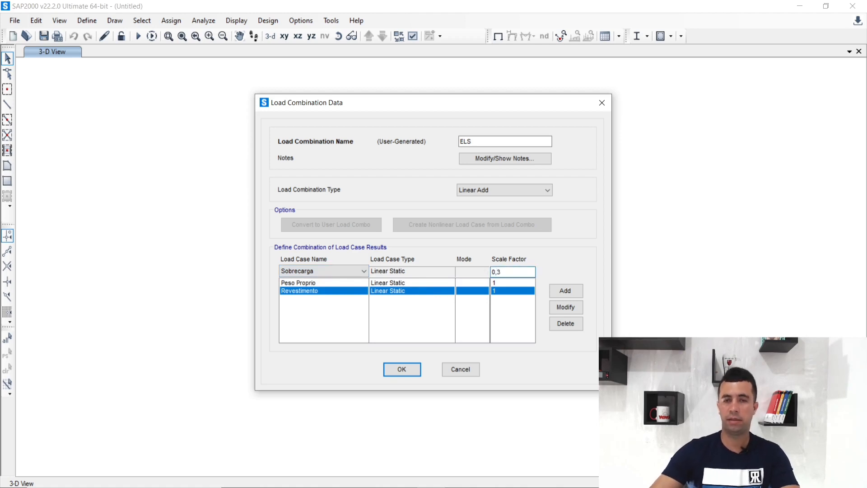
click(562, 292)
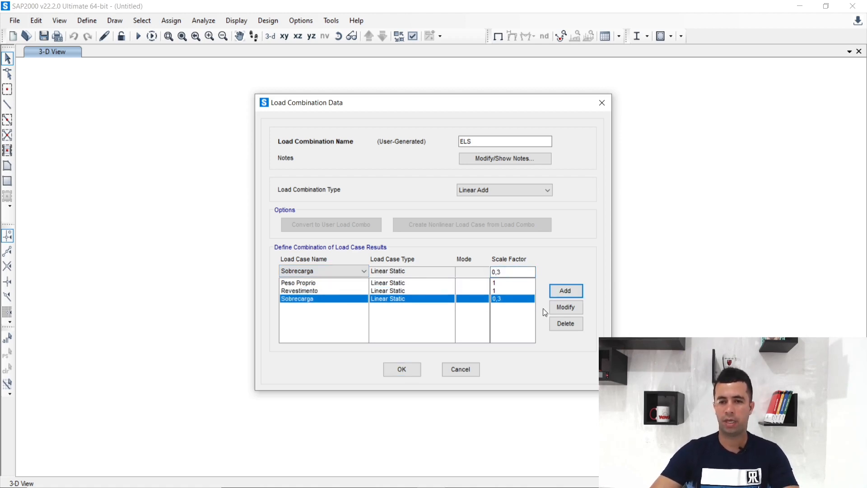
click(394, 369)
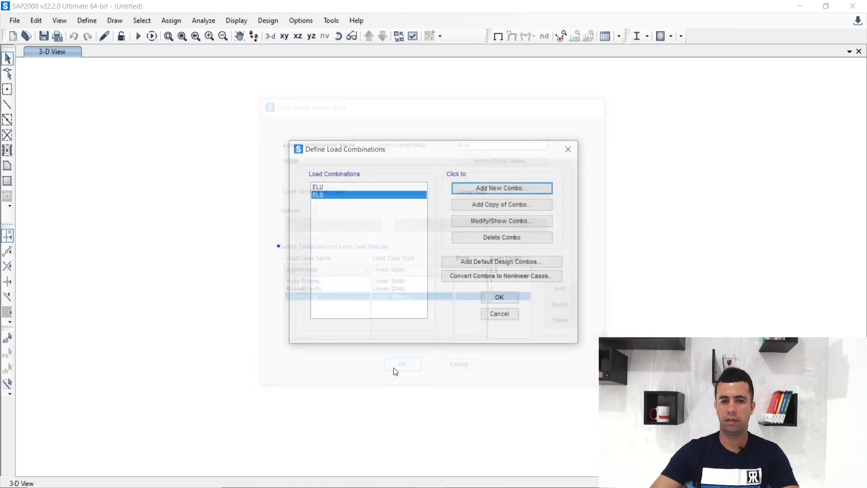
- Start a new Linear Add load combination and name it ELS_Fluencia
click(511, 187)
drag(482, 142, 438, 145)
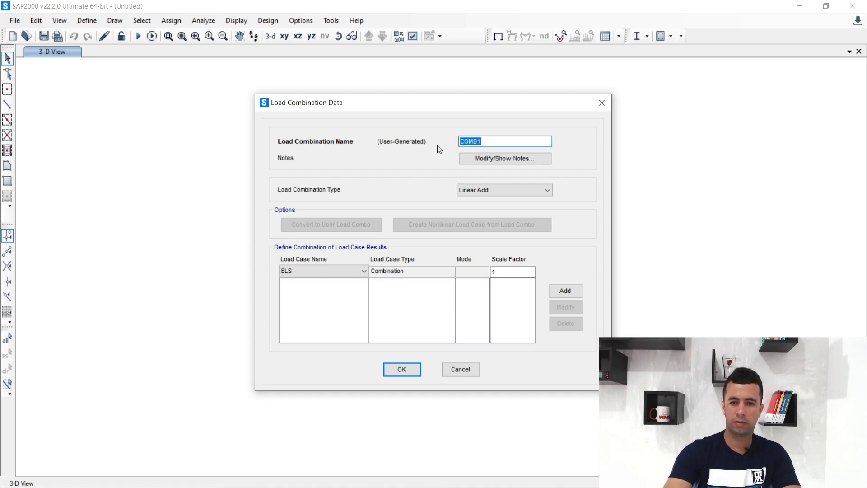
text(ELS )
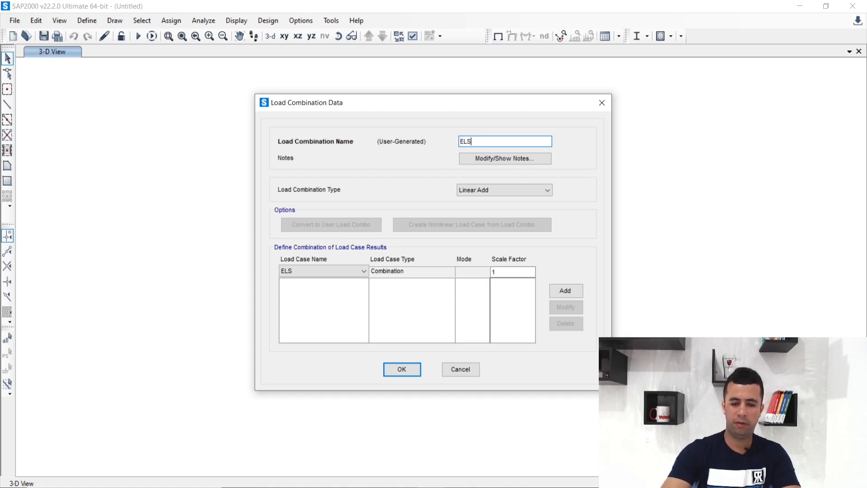
text(_)
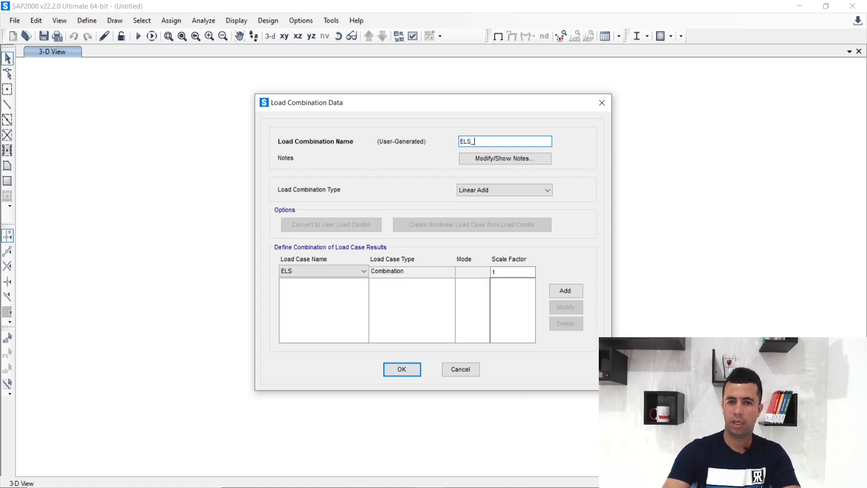
text(F)
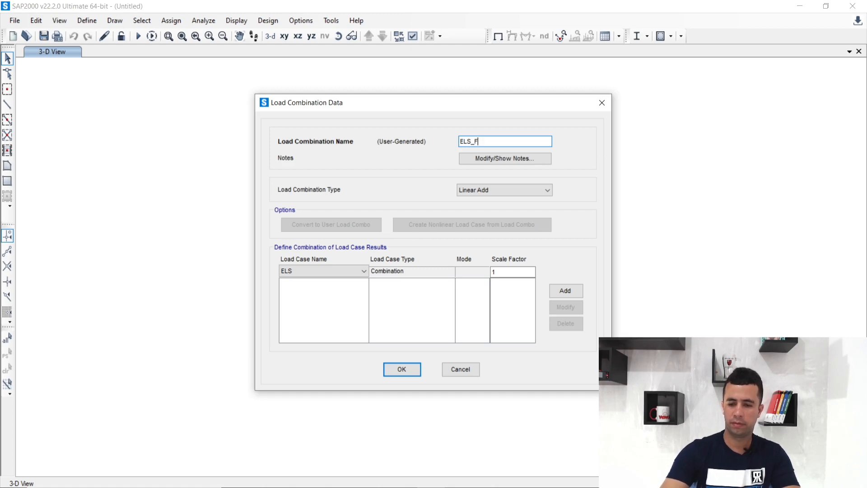
text(luencia)
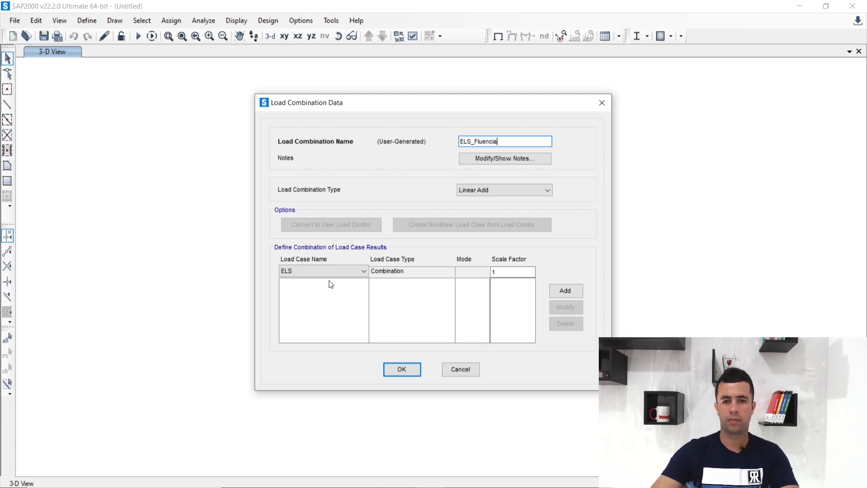
- Add the ELS combination to ELS_Fluencia with a scale factor of 2 and accept all the load combinations
click(343, 273)
click(343, 272)
key(Tab)
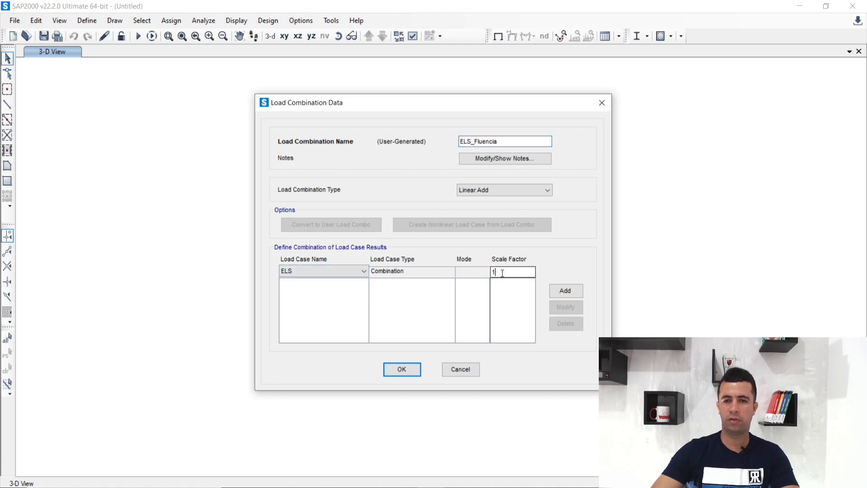
text(2)
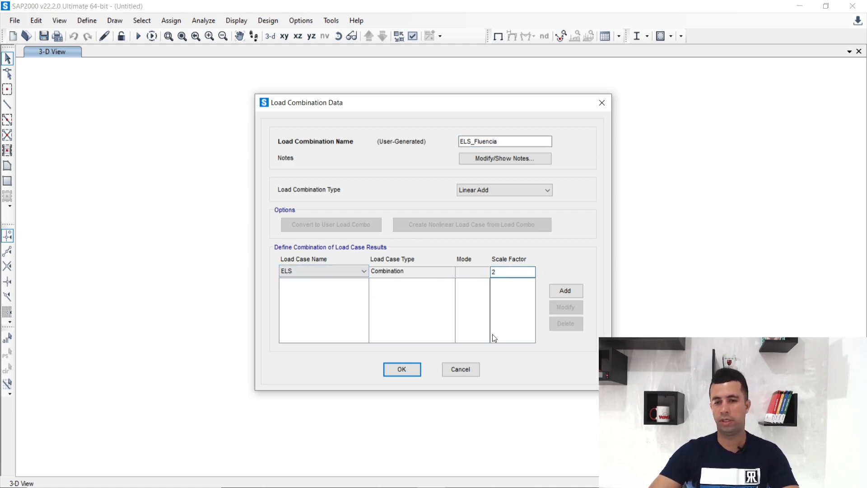
click(573, 294)
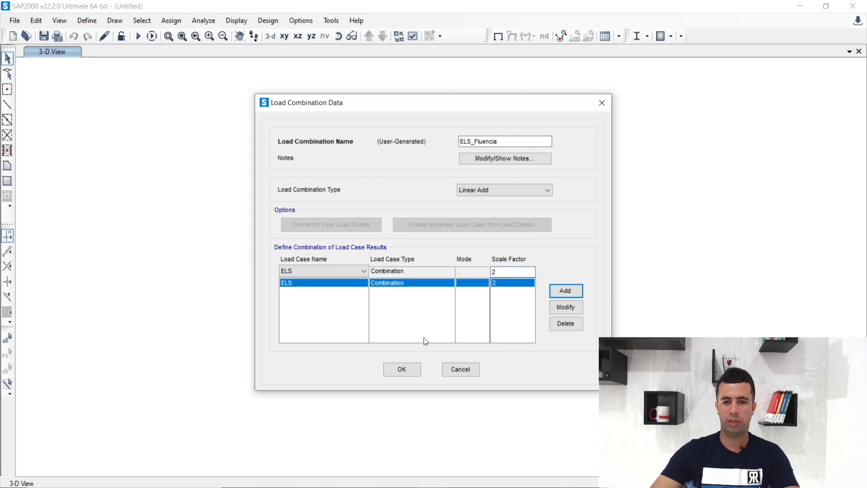
click(399, 371)
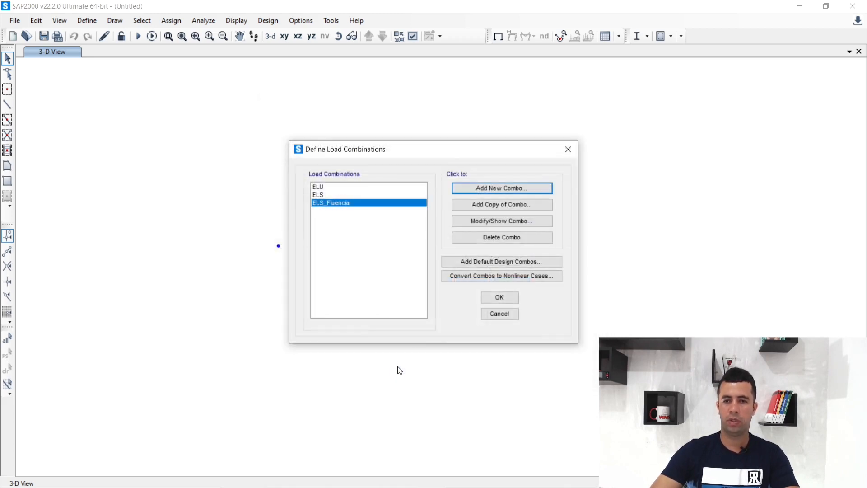
click(489, 299)
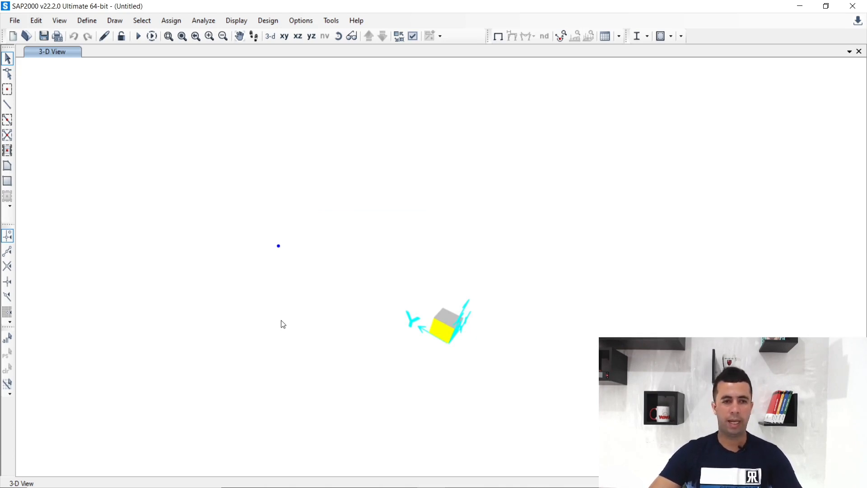
- Draw a straight frame with section FSEC1 from the origin to the existing joint along the Y axis
click(7, 105)
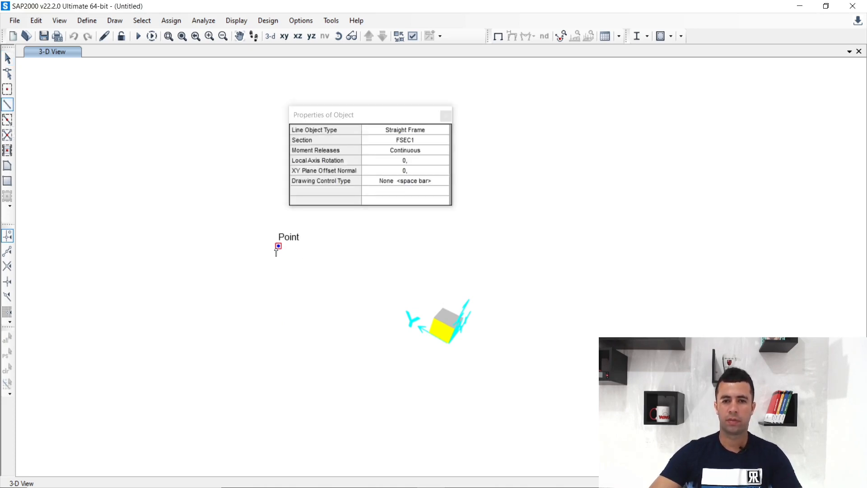
click(447, 348)
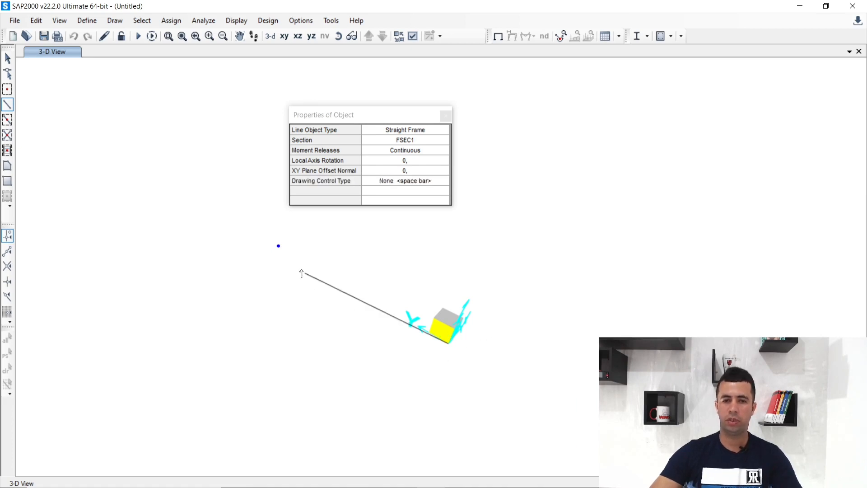
click(278, 247)
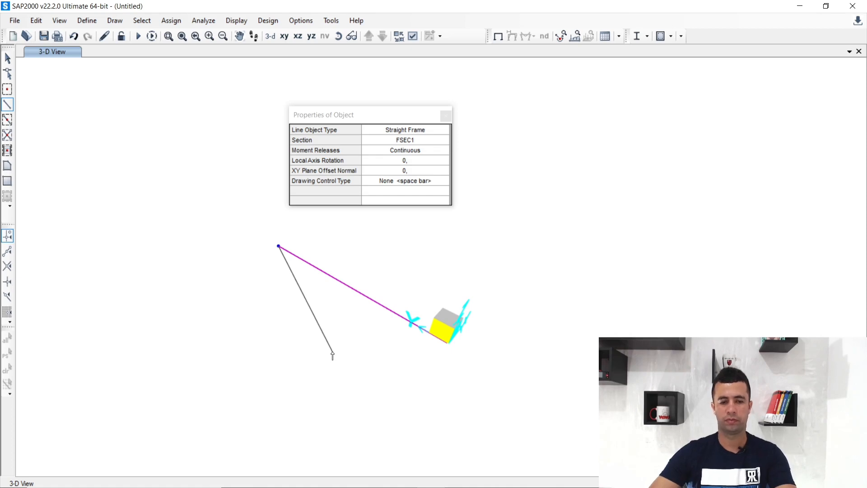
key(Escape)
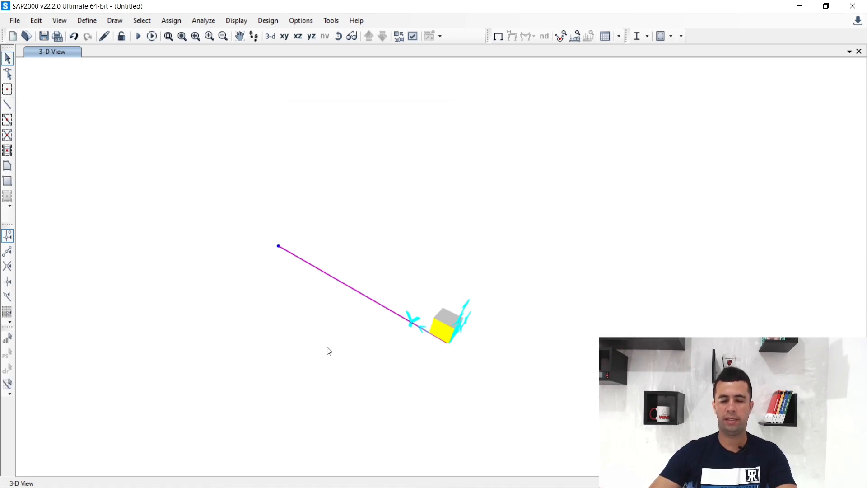
- Start extruding the base line along the Y axis into areas, with Espelho - 14 as the property for the added objects
scroll(327, 350, down, 5)
scroll(335, 335, up, 5)
click(338, 337)
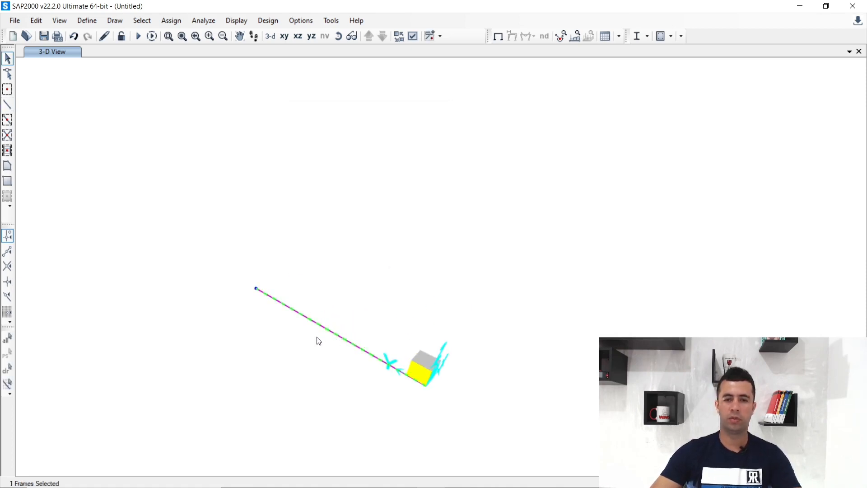
click(328, 332)
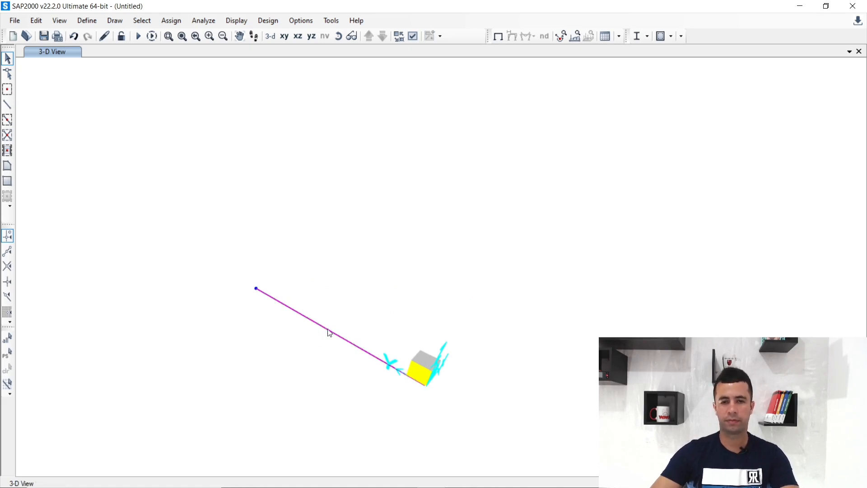
click(327, 333)
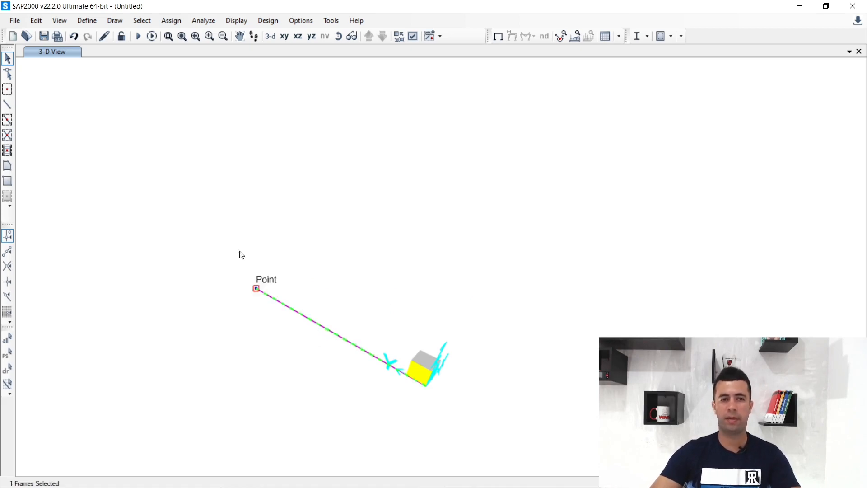
click(32, 22)
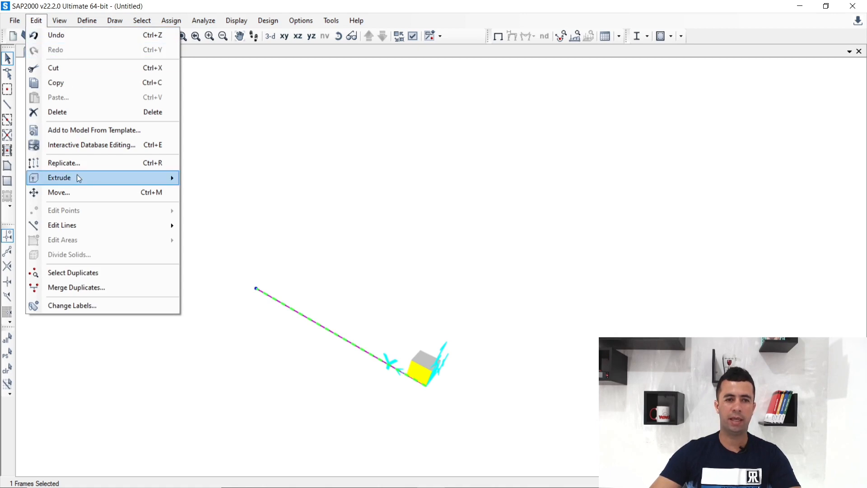
mouse_move(79, 174)
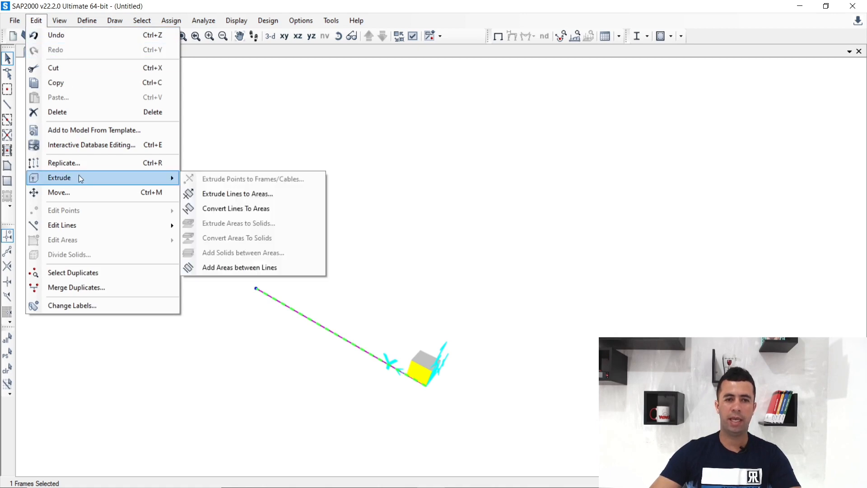
click(230, 195)
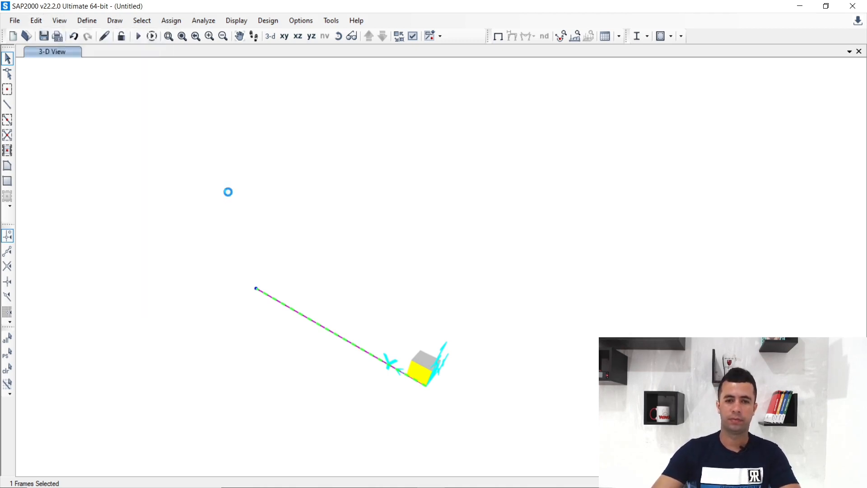
drag(446, 117, 591, 84)
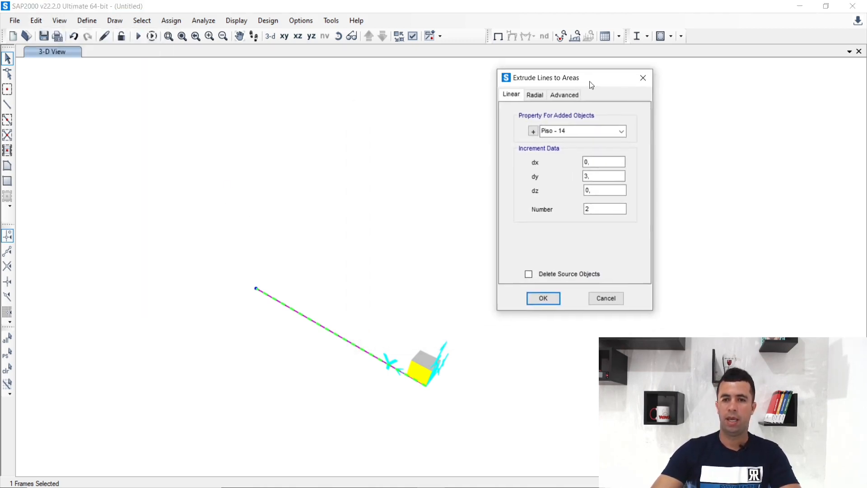
click(604, 135)
click(621, 132)
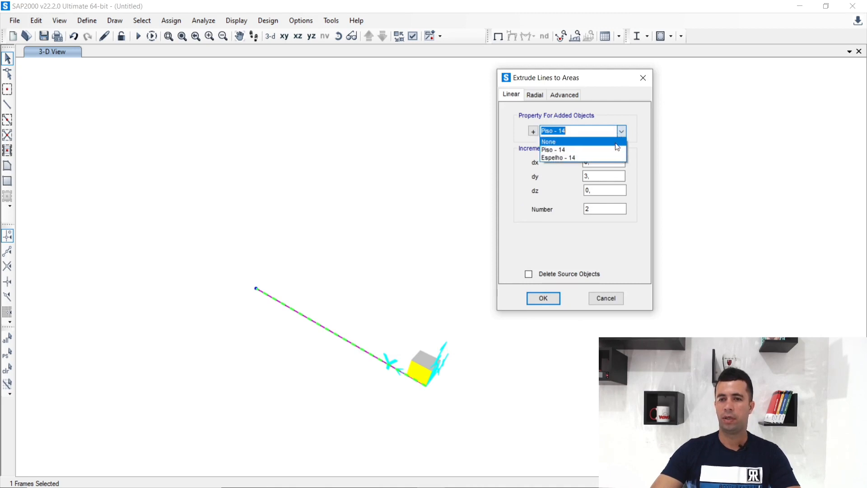
click(610, 153)
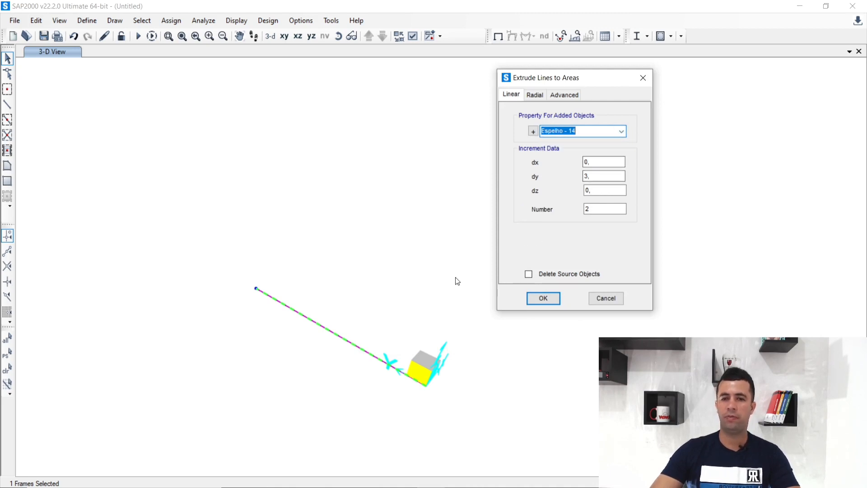
- Switch to Revit to check the stair's dimensions in section B, and return to the extrusion settings in SAP2000
click(374, 482)
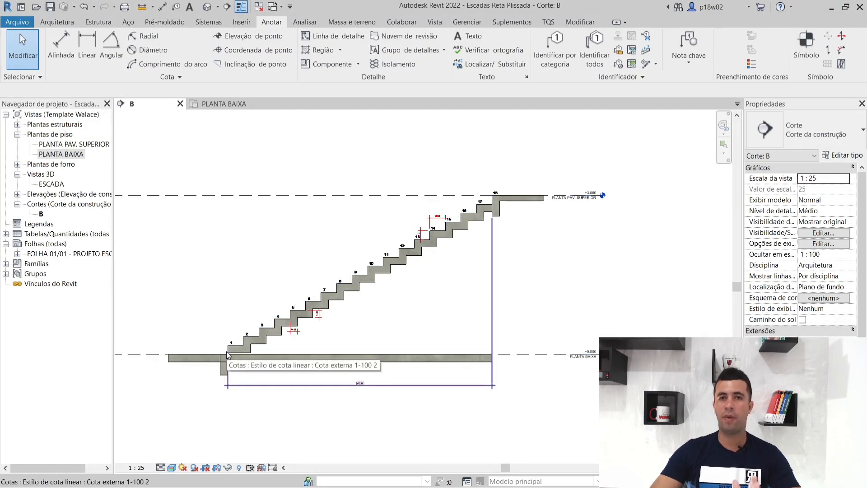
click(831, 7)
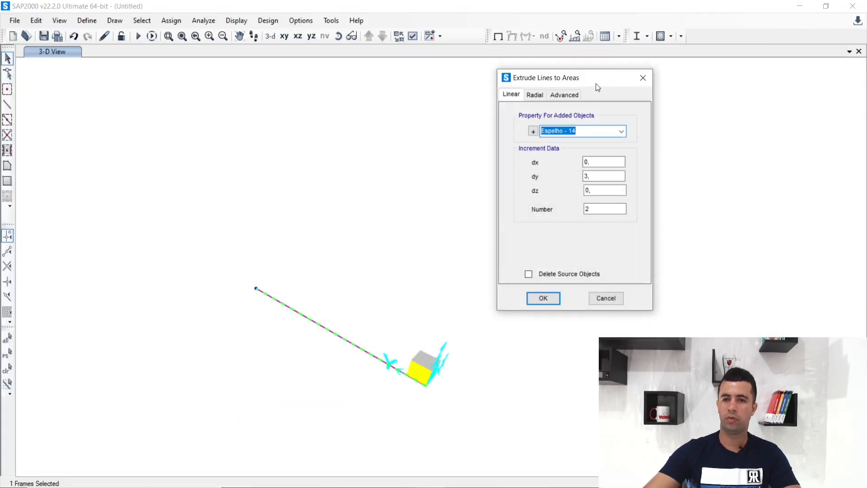
drag(616, 78, 640, 78)
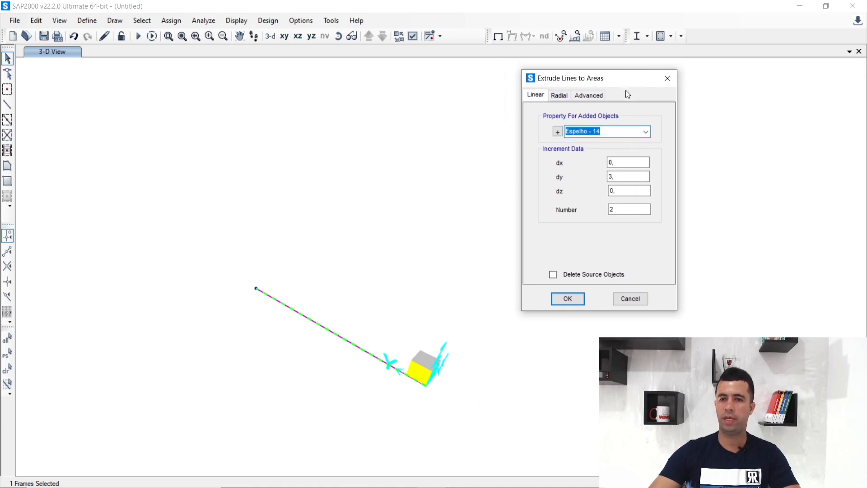
- Set the linear extrusion increments to dx 0, dy 0 and dz 0,17, with a number of 1
click(623, 162)
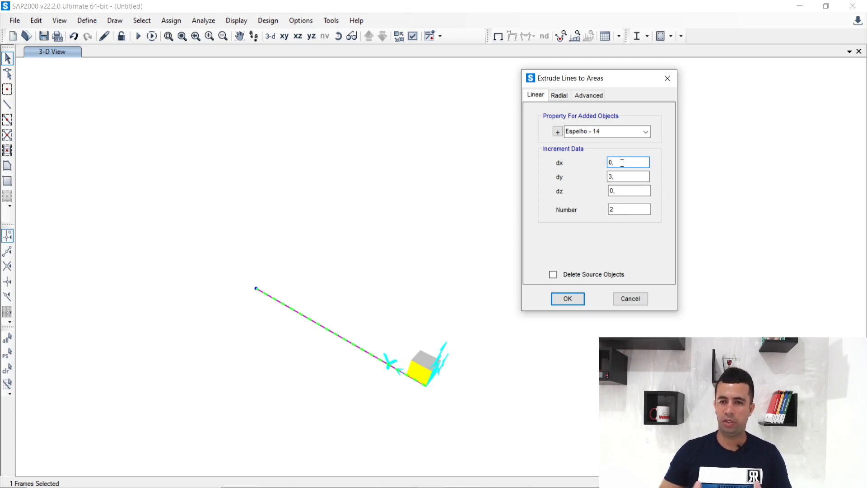
key(Tab)
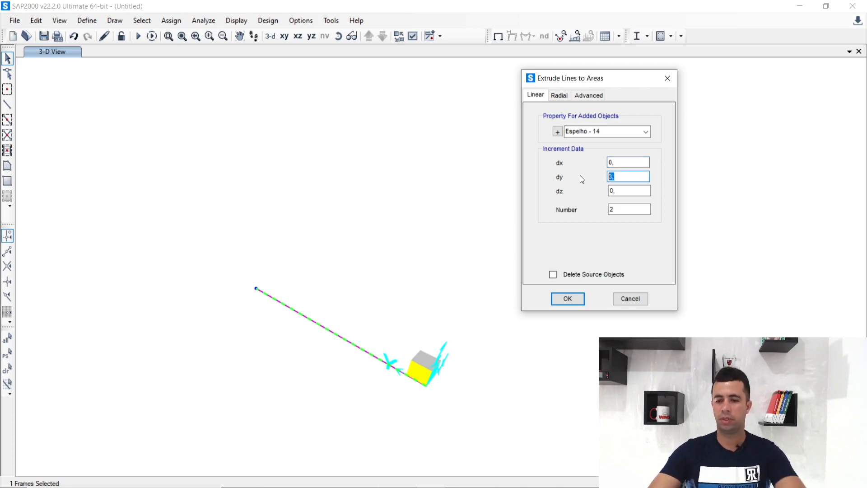
text(0)
click(632, 191)
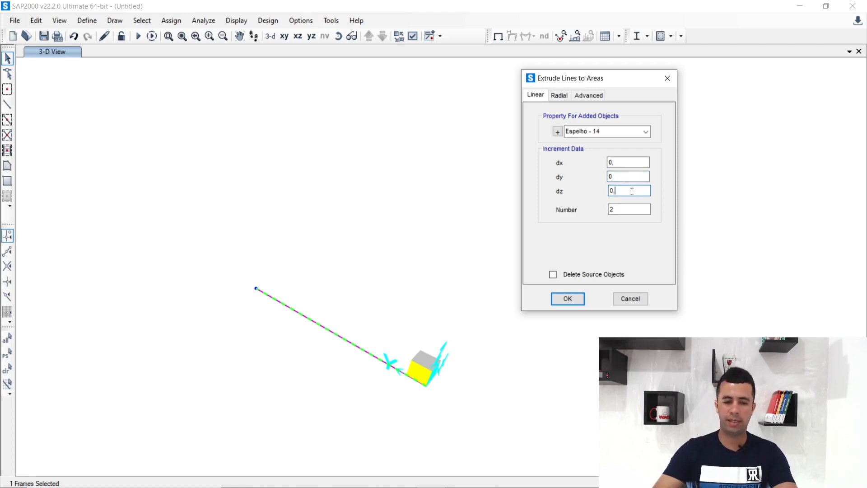
text(17)
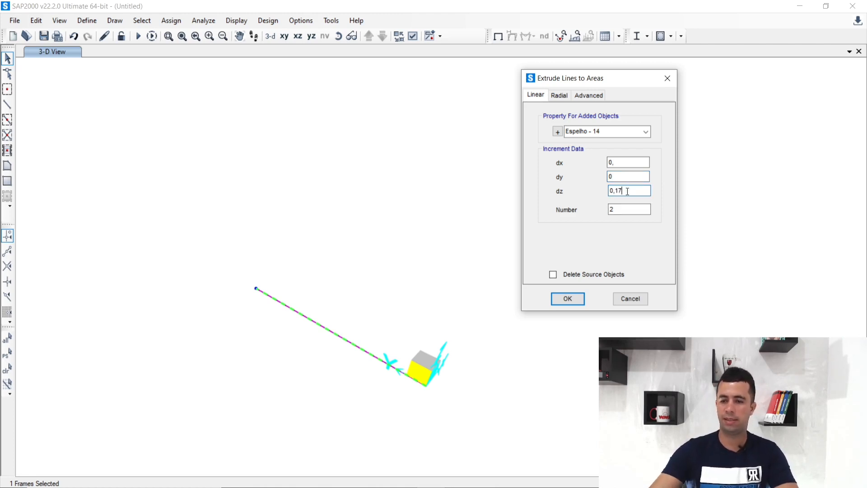
key(Tab)
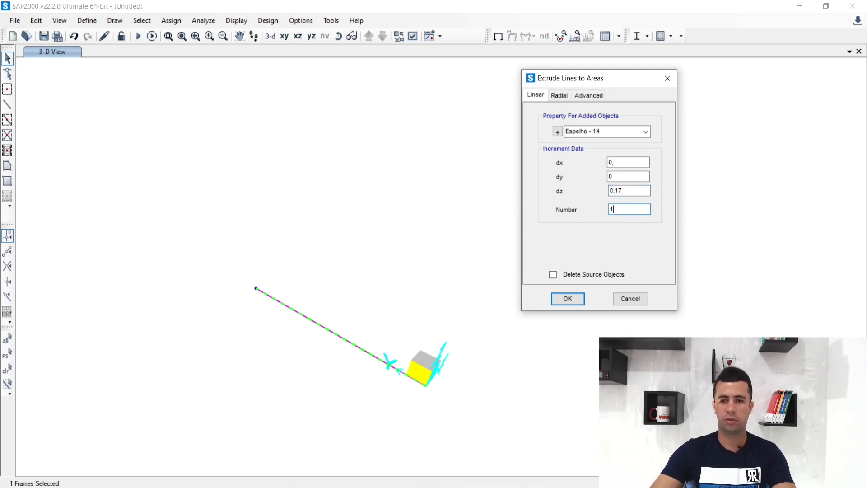
- Enable deletion of the source objects and accept the extrusion to create the first riser area
click(553, 276)
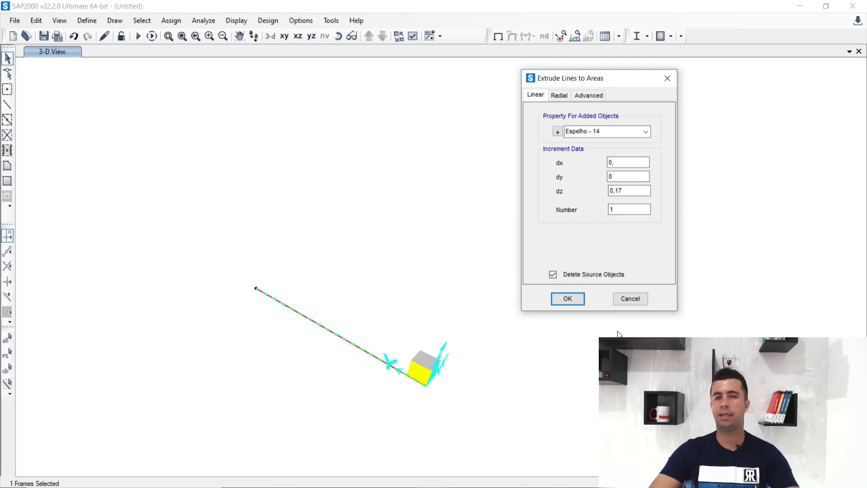
drag(636, 83, 165, 60)
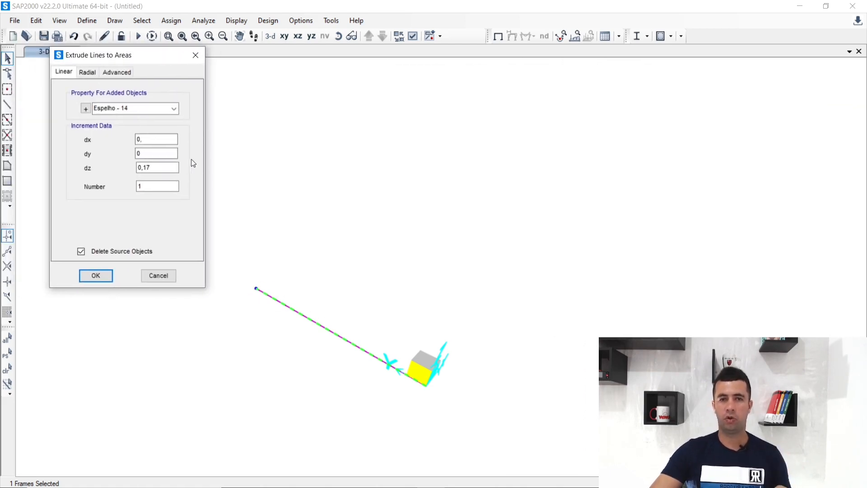
click(165, 151)
click(159, 139)
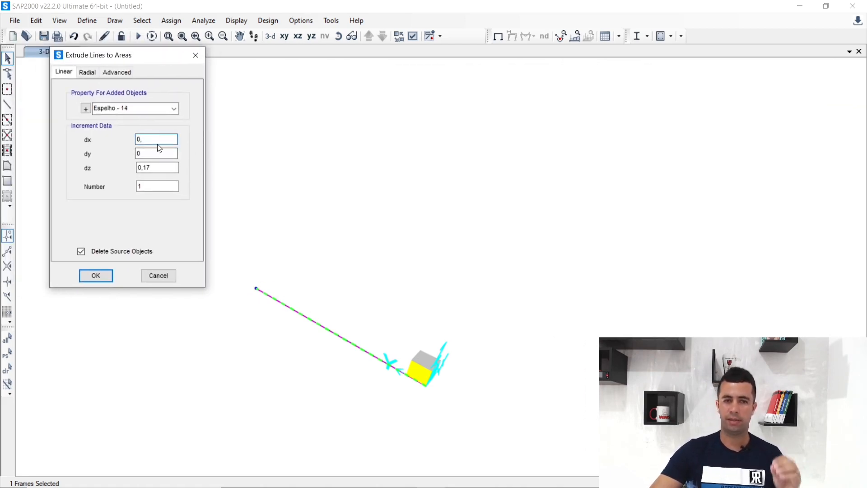
click(154, 153)
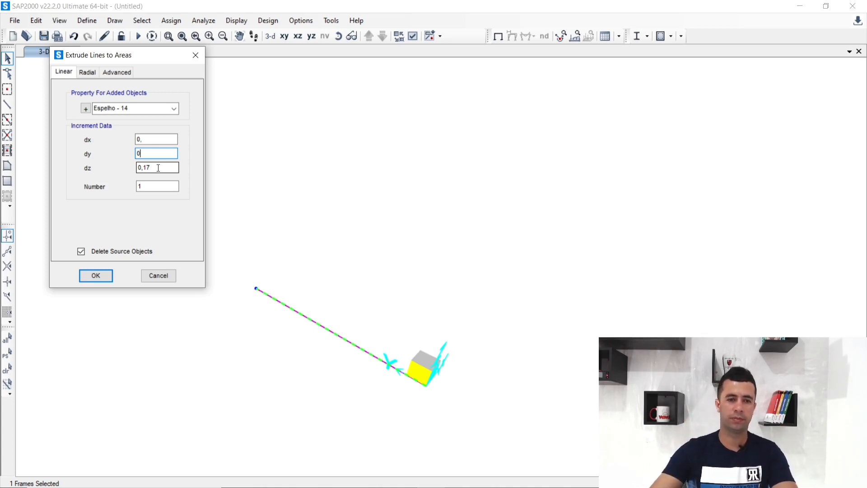
click(95, 275)
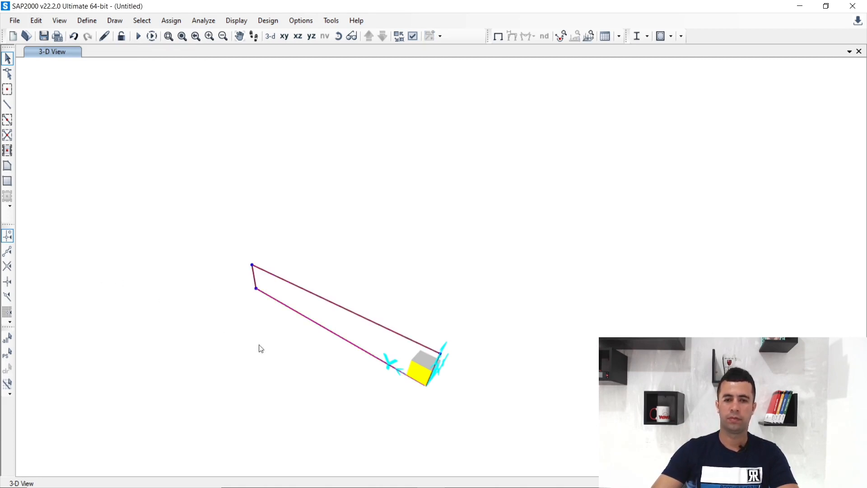
- Draw a straight frame with section FSEC1 along the riser's upper edge, between its two top joints
shift+middle_drag(350, 422, 344, 397)
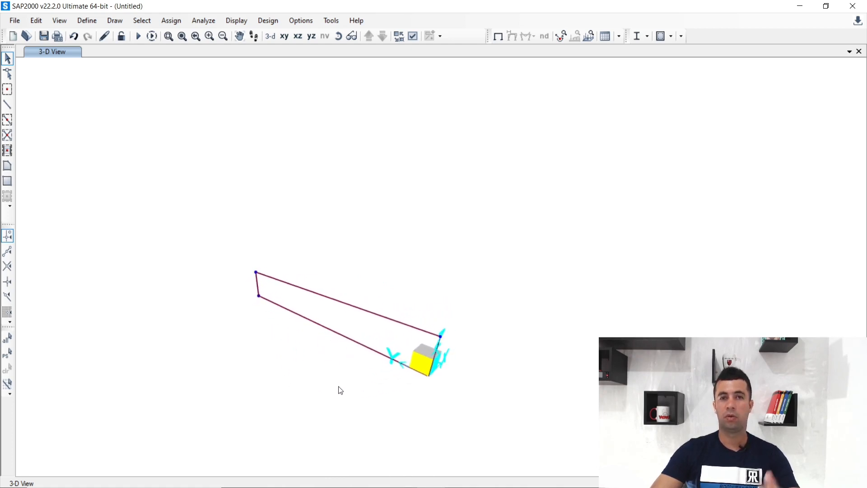
click(7, 106)
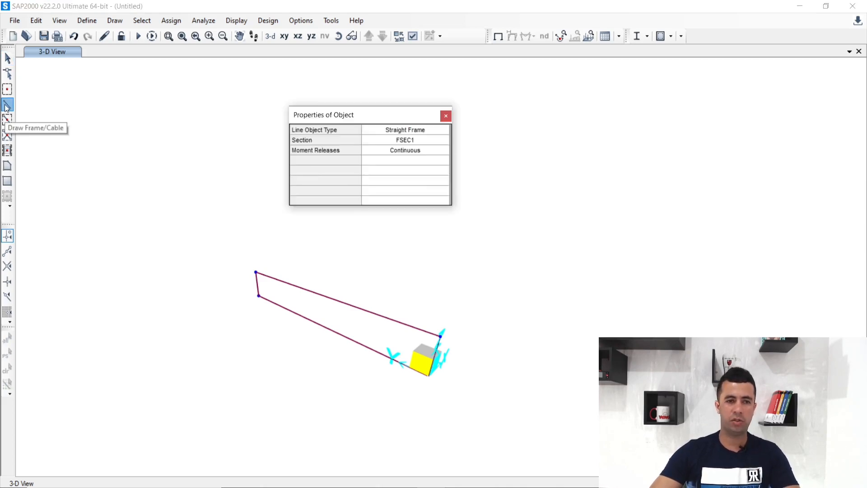
click(258, 272)
click(441, 337)
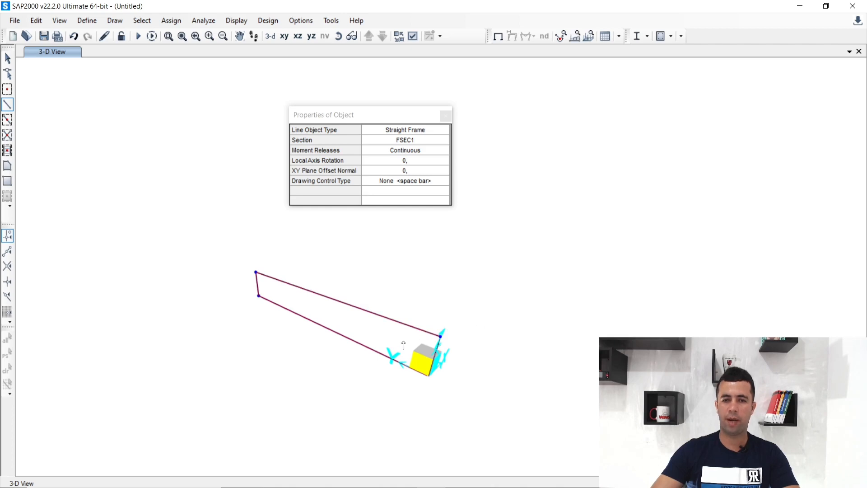
key(Escape)
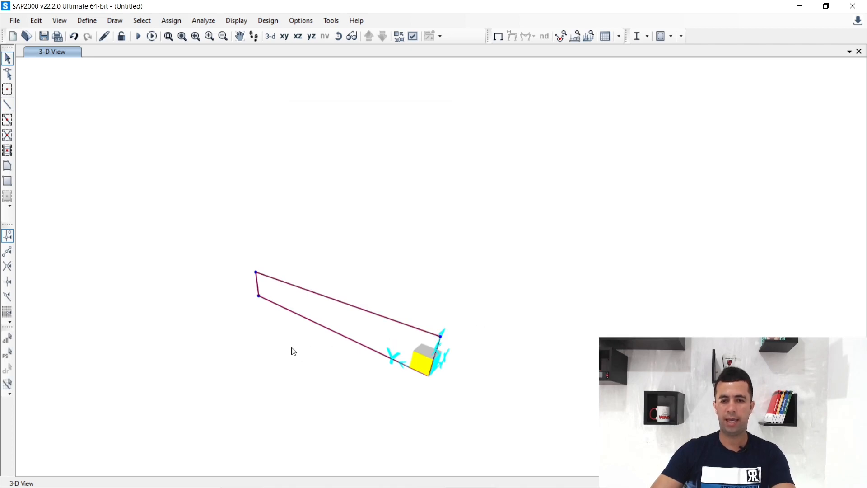
- Extrude the riser's upper-edge frame into one Piso - 14 tread area with dx 0,30, dy 0 and dz 0, deleting the source line
click(328, 299)
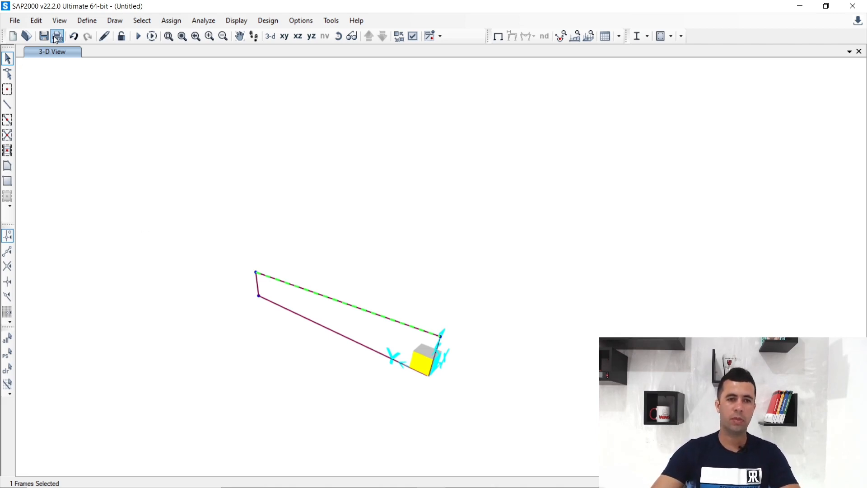
click(29, 23)
mouse_move(103, 176)
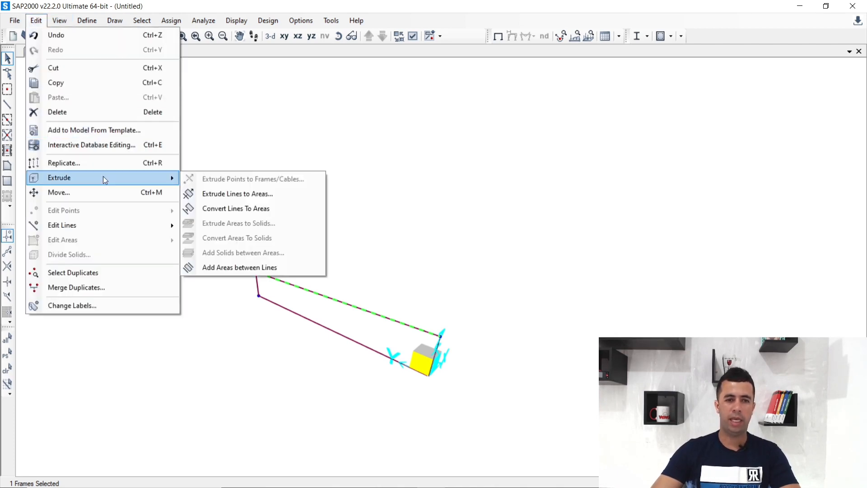
click(220, 194)
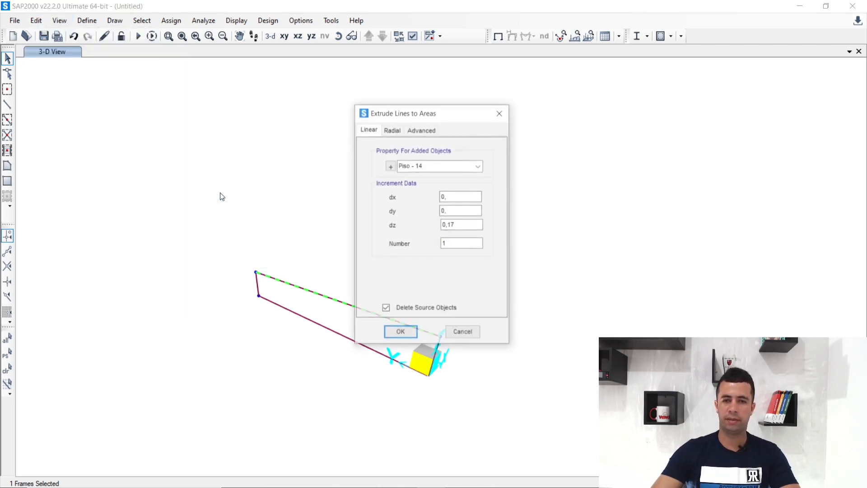
drag(432, 115, 121, 82)
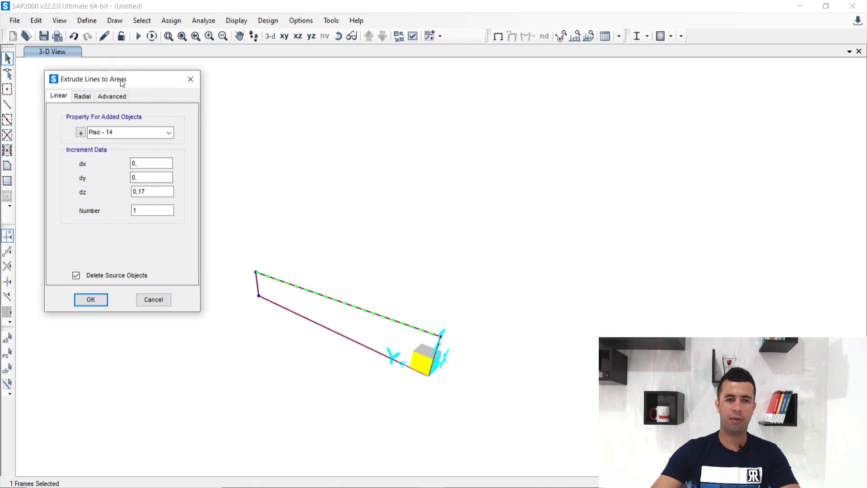
click(153, 166)
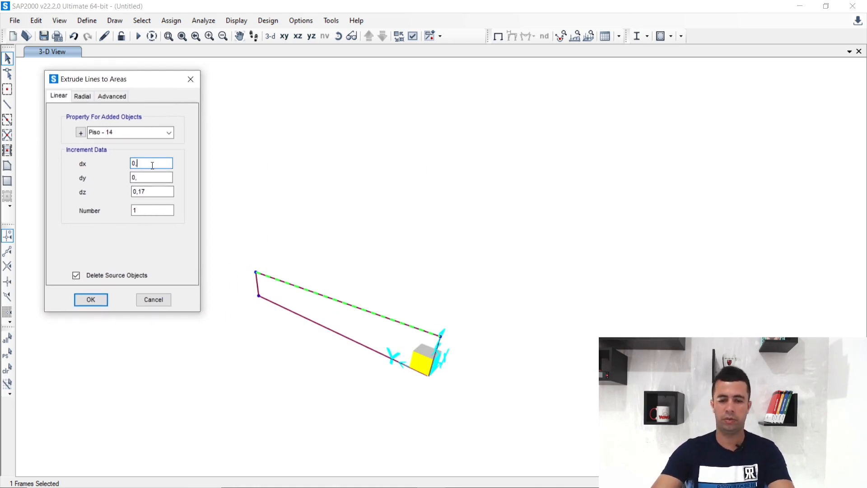
text(30)
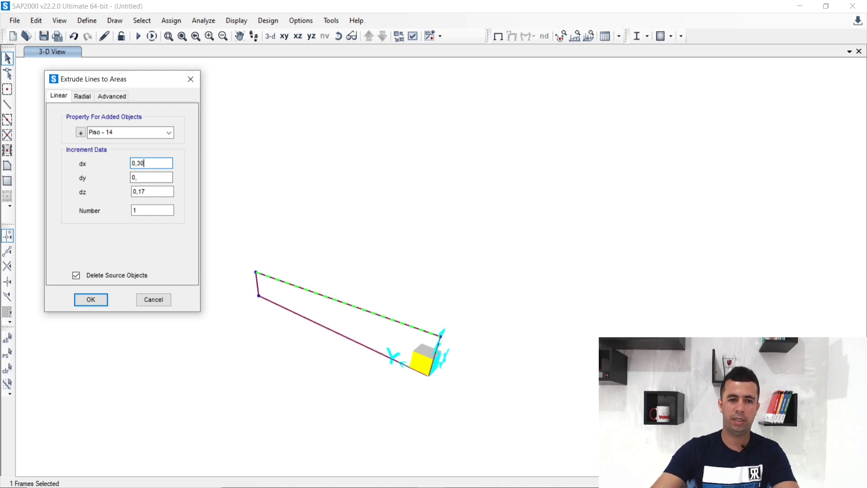
click(154, 179)
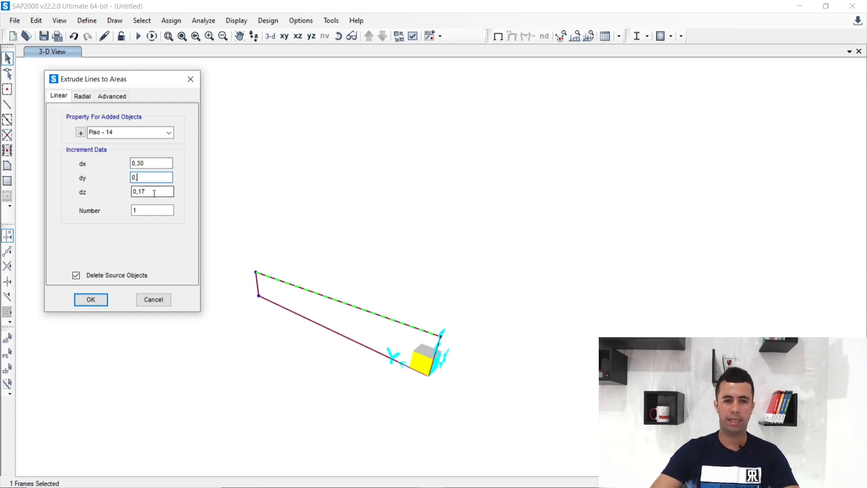
key(Tab)
text(0)
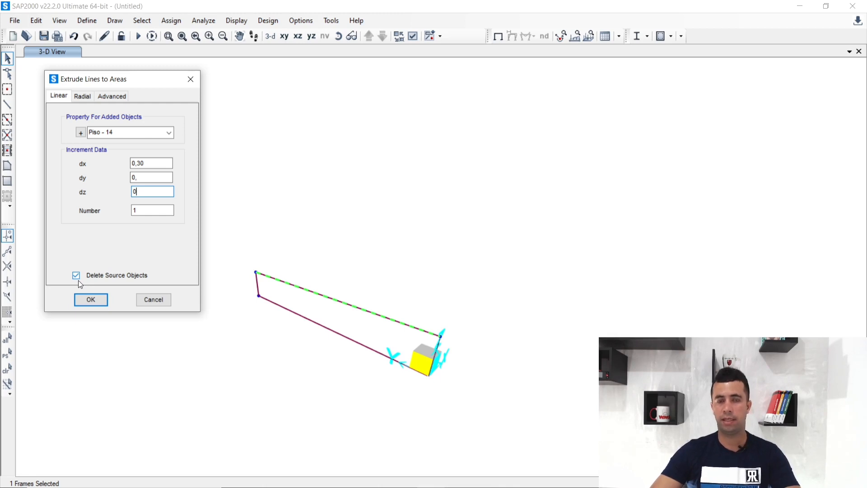
click(87, 300)
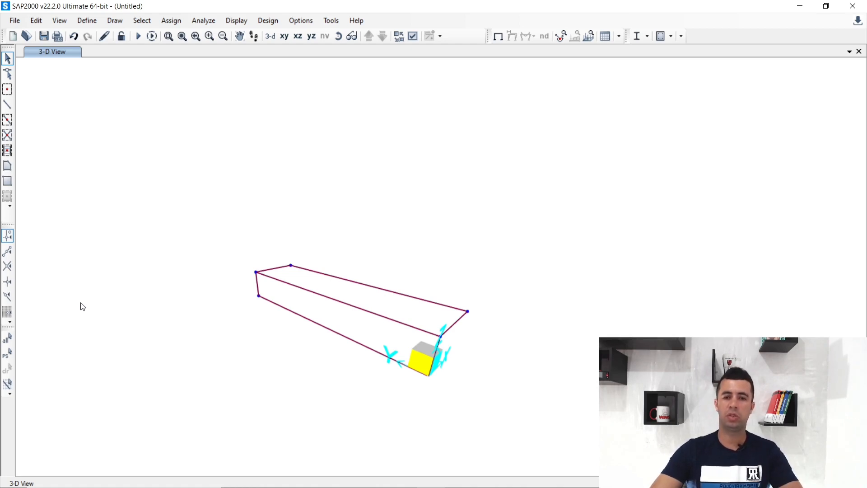
- Turn on the display of local axes for area objects in the 3-D view, then clear the riser selection
shift+middle_drag(257, 234, 228, 234)
scroll(291, 279, down, 6)
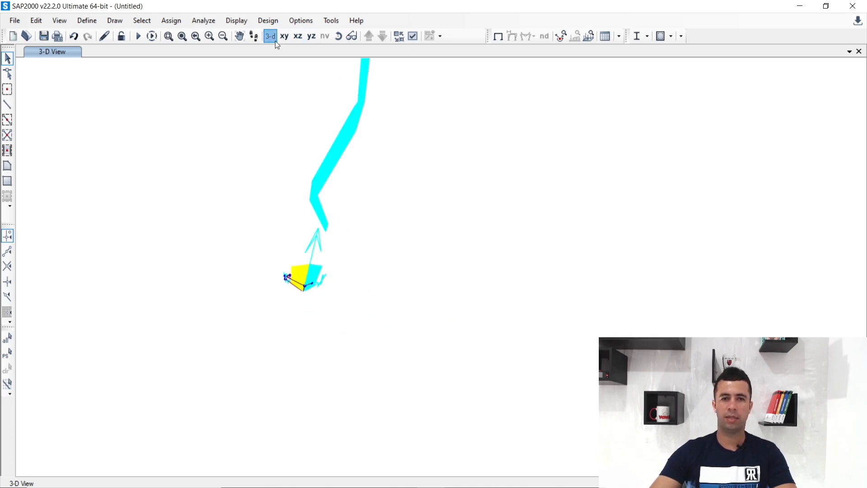
key(F3)
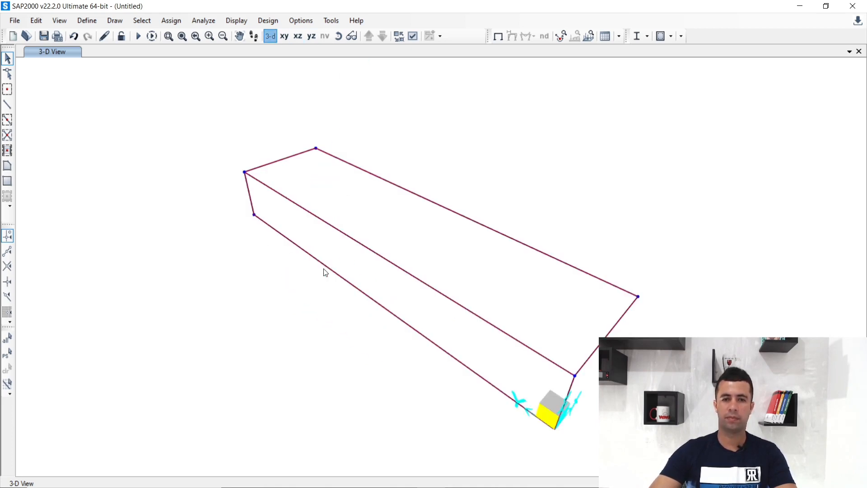
click(320, 240)
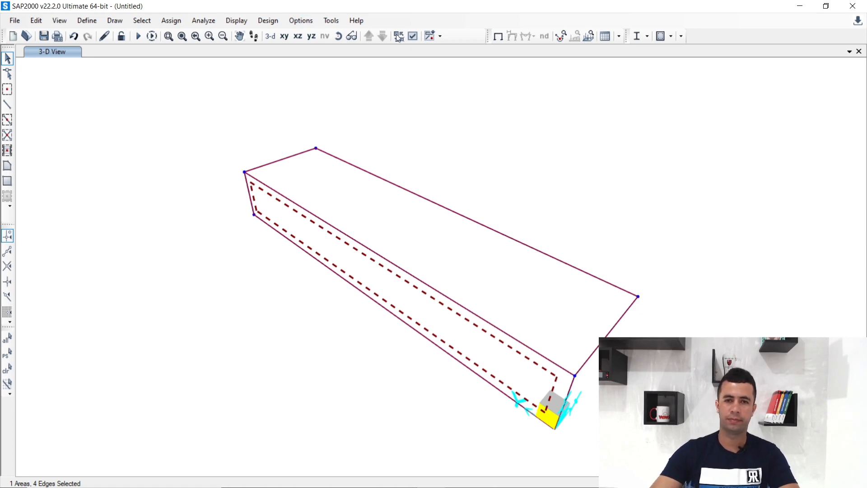
click(416, 37)
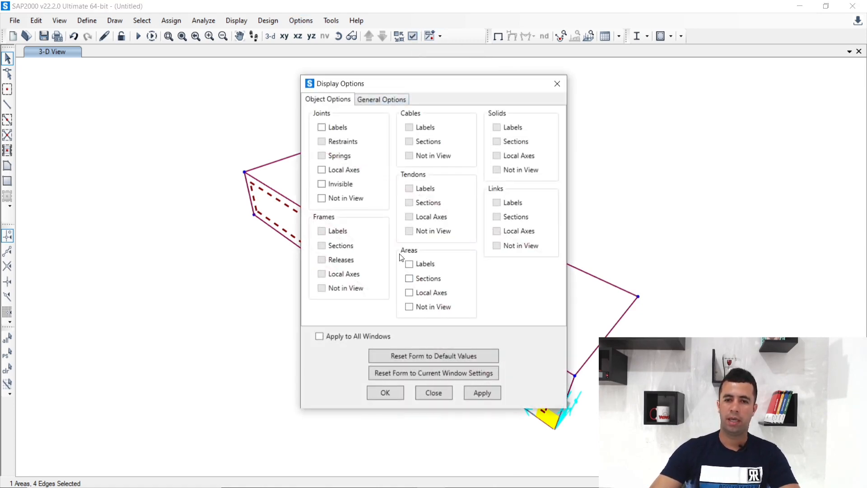
click(409, 292)
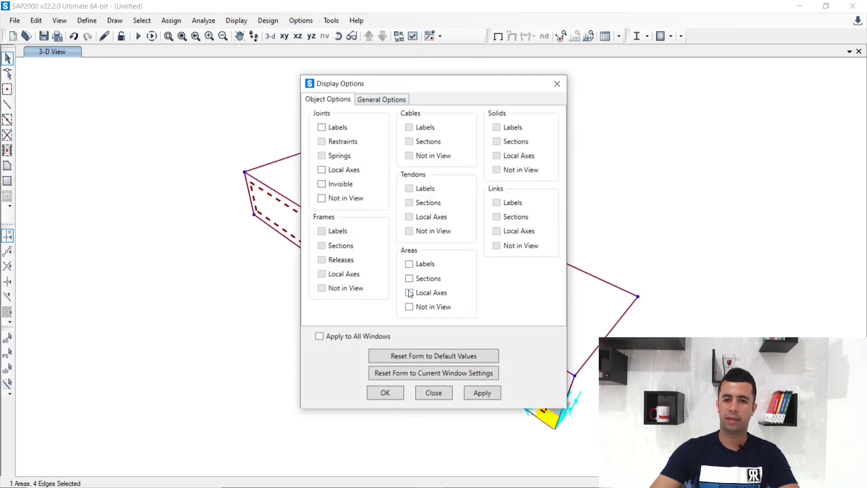
click(482, 392)
drag(484, 90, 256, 47)
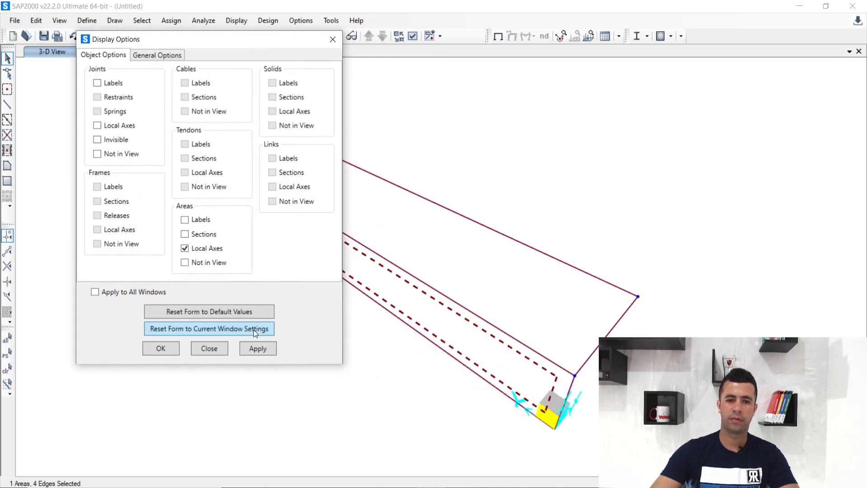
click(253, 348)
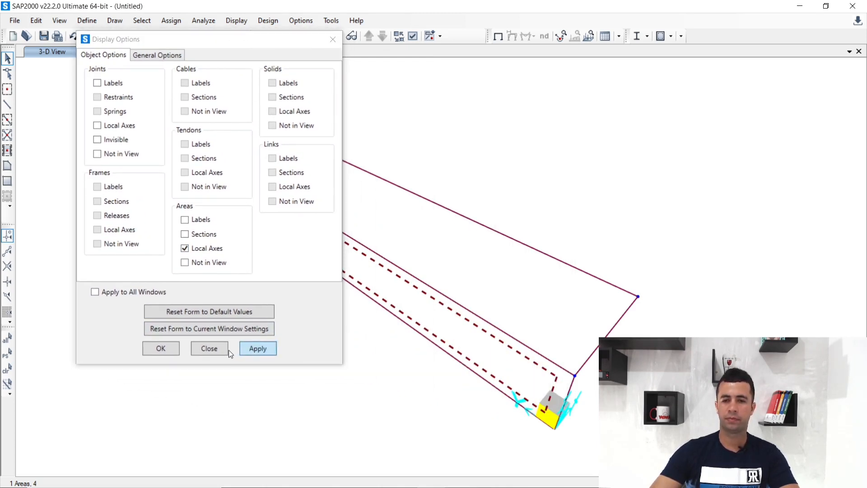
click(163, 349)
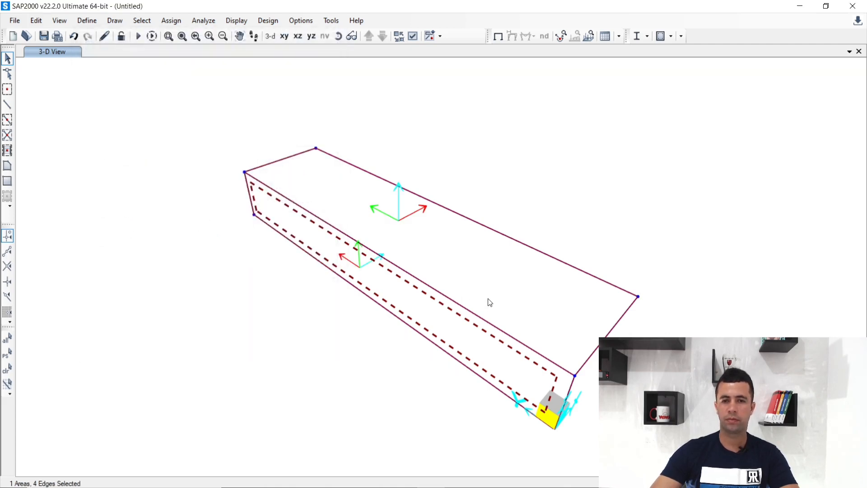
middle_drag(489, 302, 345, 265)
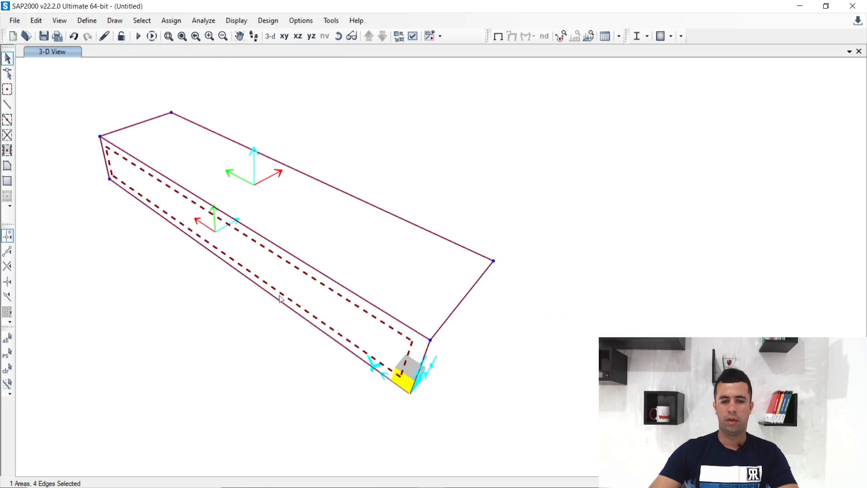
click(280, 299)
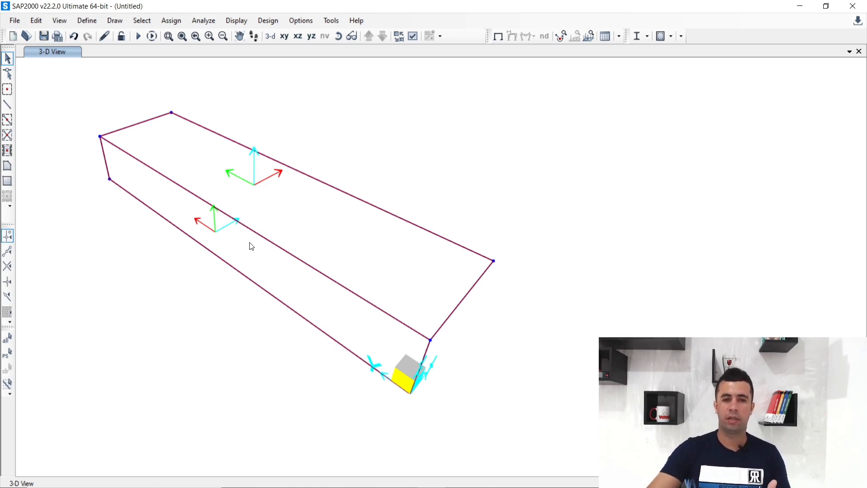
- Reverse the local 3 axis of the riser area, keeping assigns in the same global orientation
scroll(258, 171, up, 5)
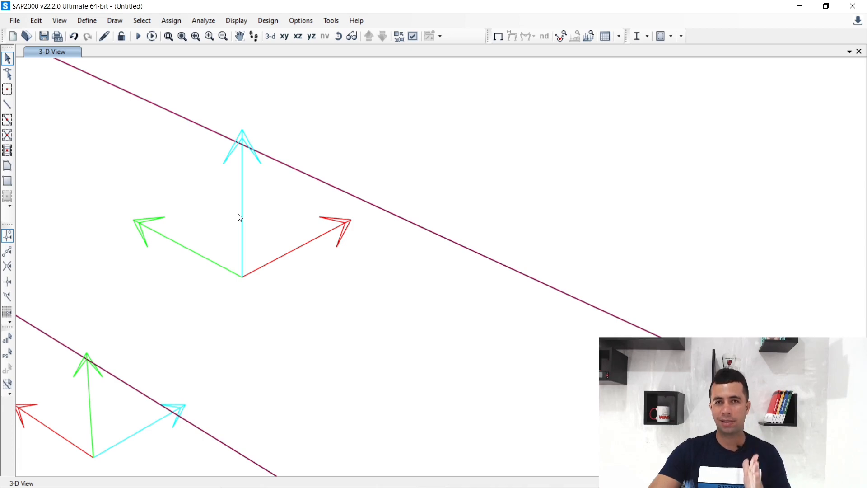
scroll(239, 217, down, 5)
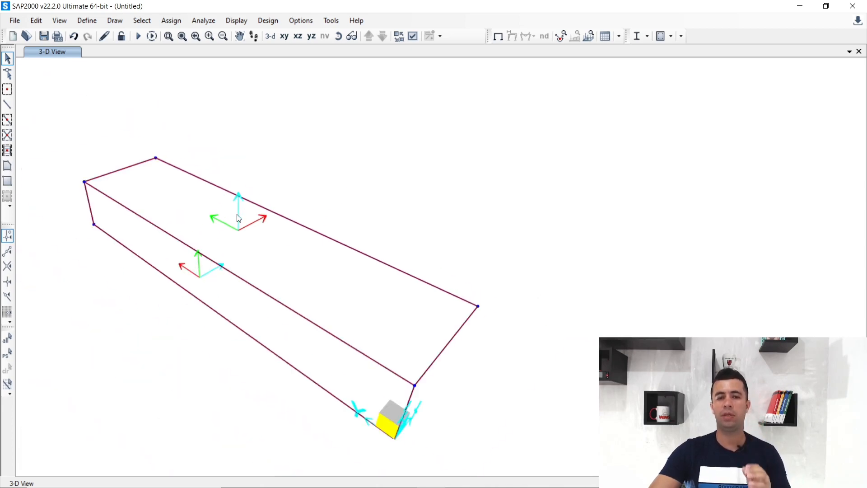
scroll(197, 280, up, 5)
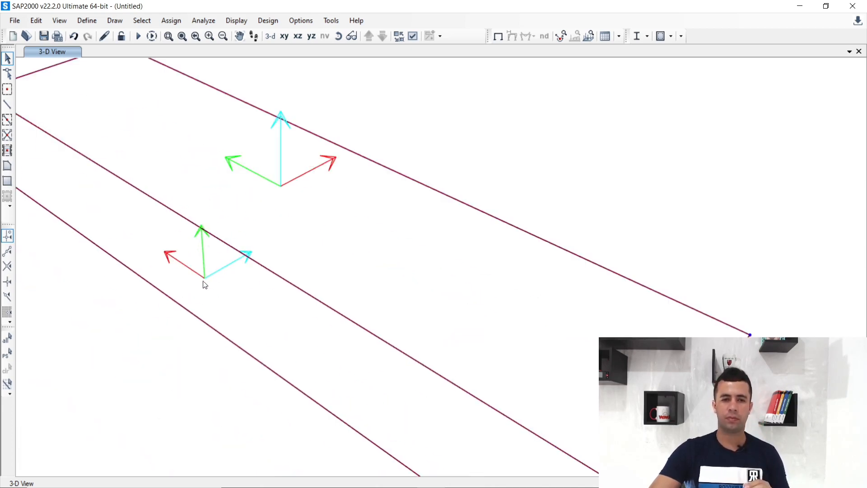
click(238, 300)
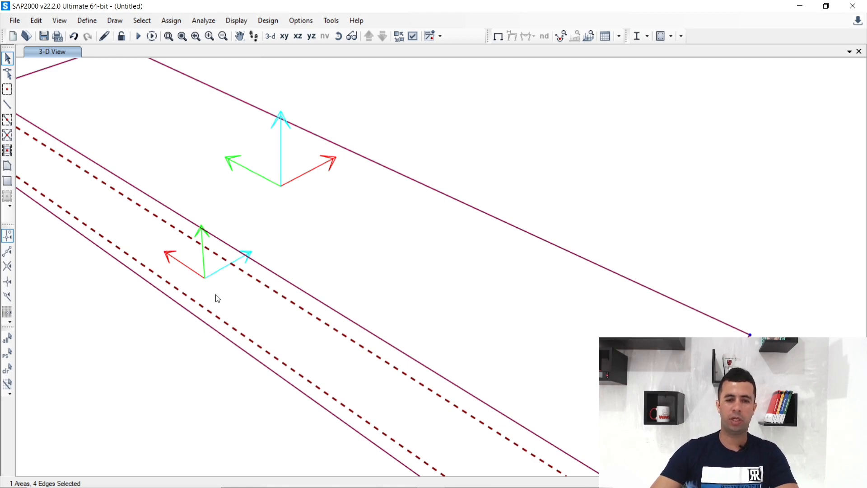
click(173, 21)
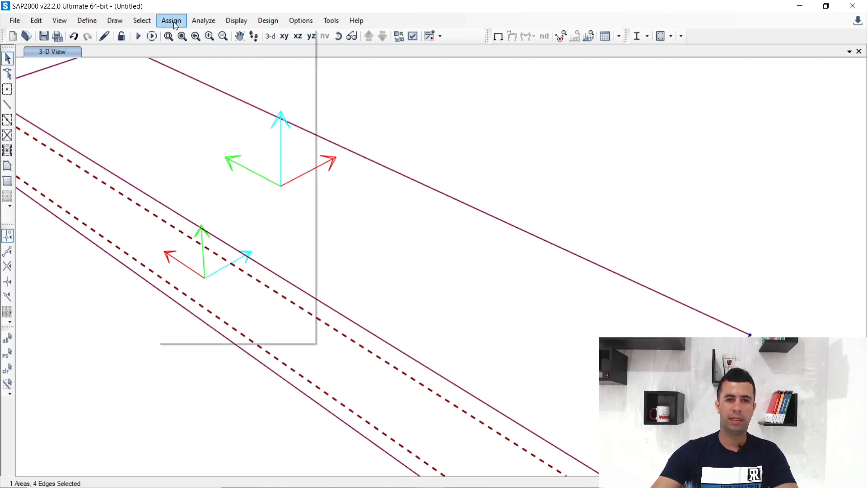
mouse_move(204, 95)
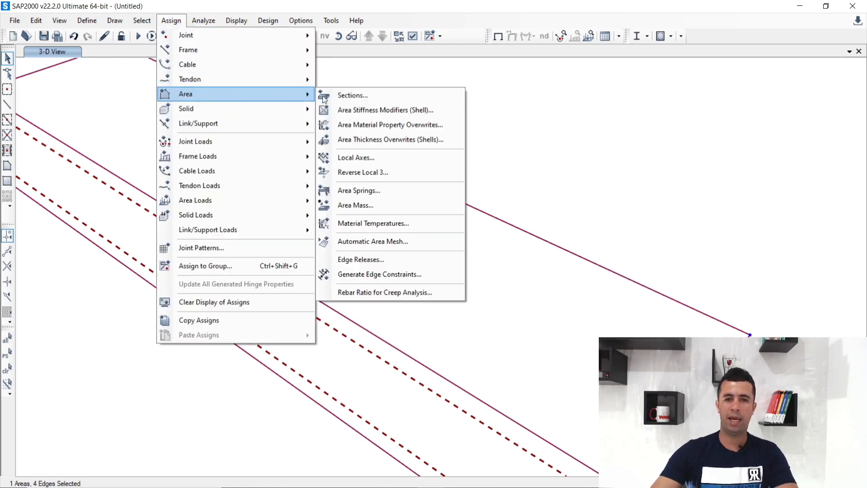
click(351, 173)
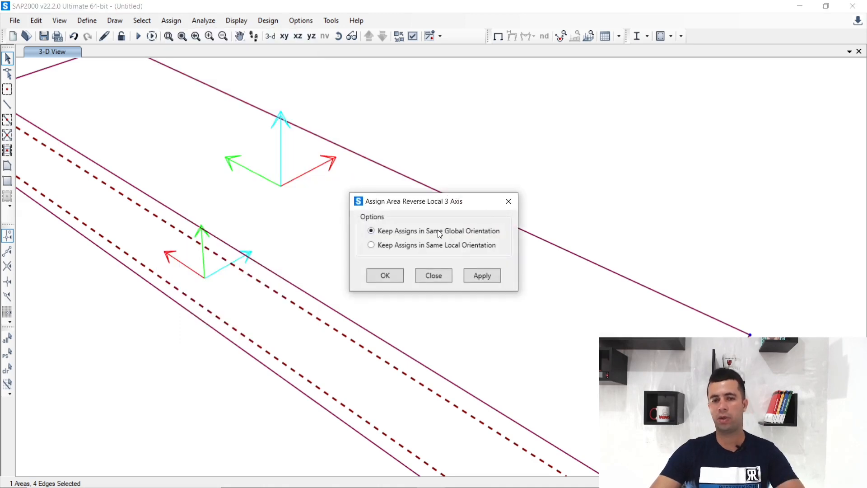
click(477, 271)
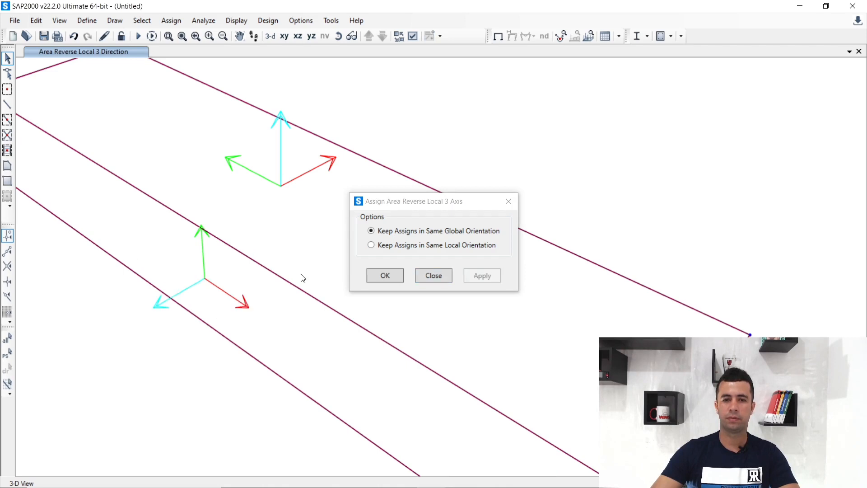
click(384, 275)
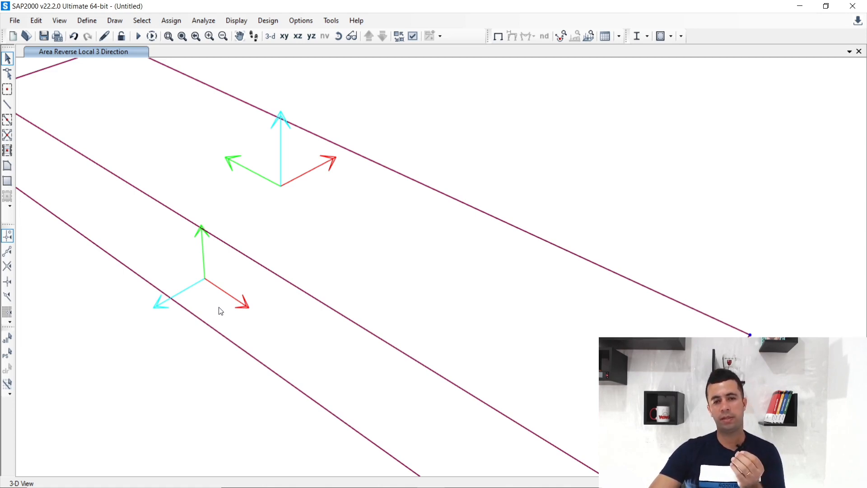
- Try rotating the riser area's standard local axes by an angle of -90 degrees from the default orientation
scroll(219, 307, up, 2)
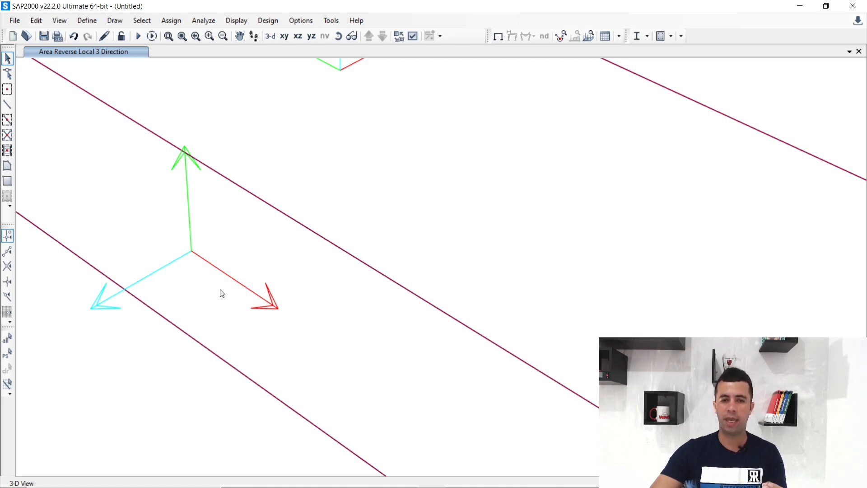
scroll(223, 298, down, 6)
scroll(227, 304, up, 2)
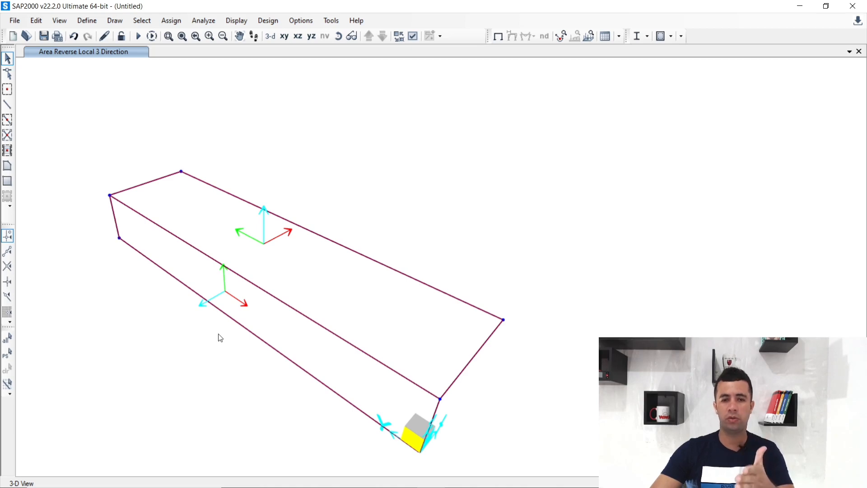
scroll(233, 312, up, 3)
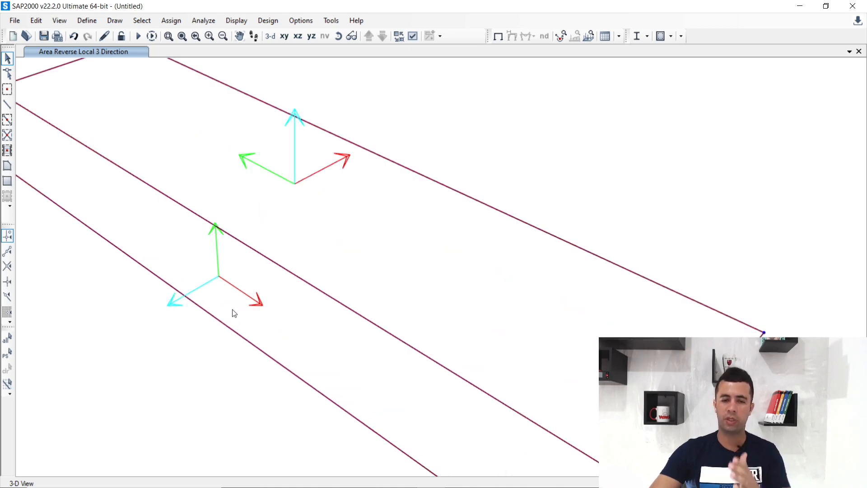
click(236, 282)
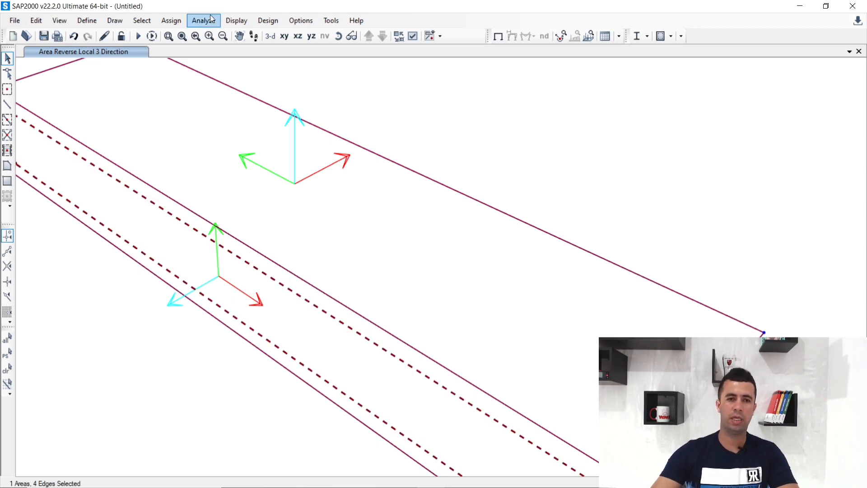
click(173, 21)
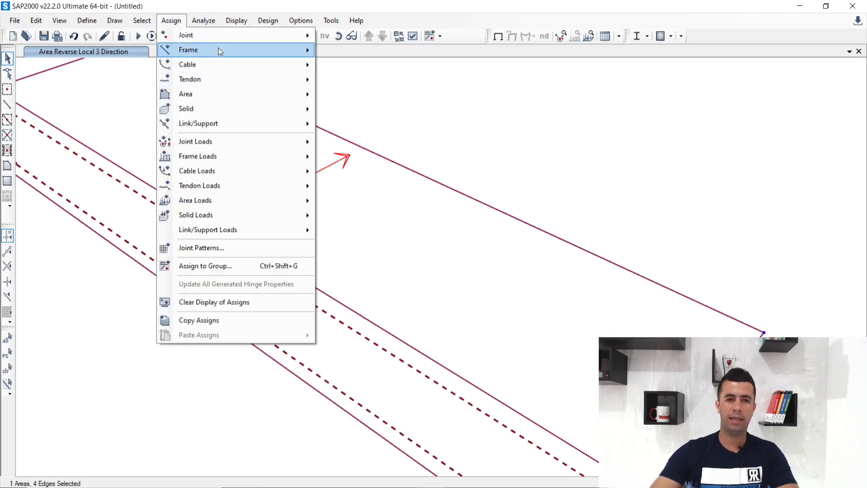
mouse_move(245, 93)
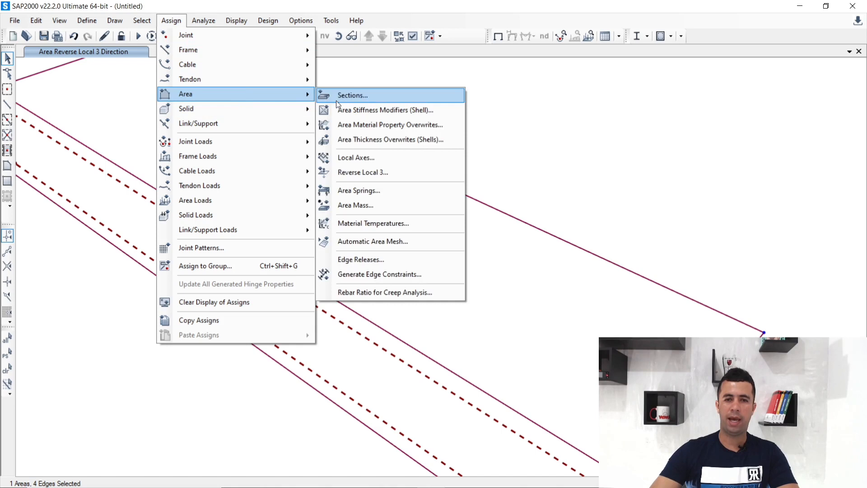
click(350, 157)
double_click(455, 226)
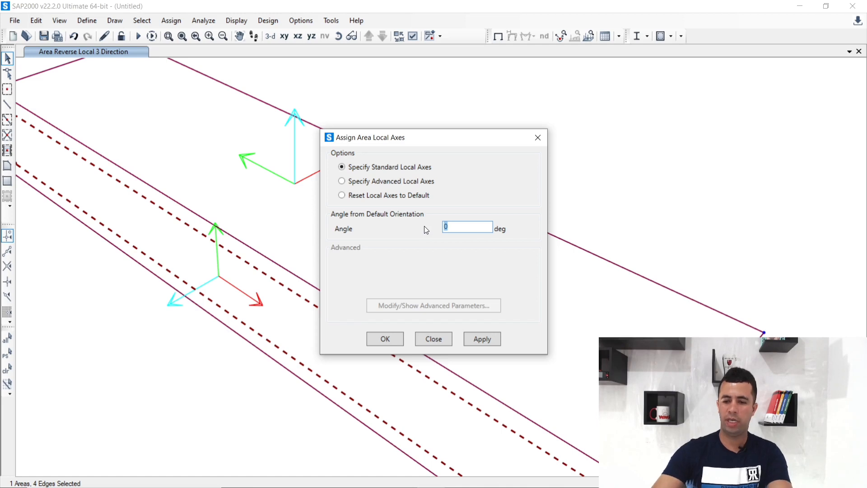
text(-90)
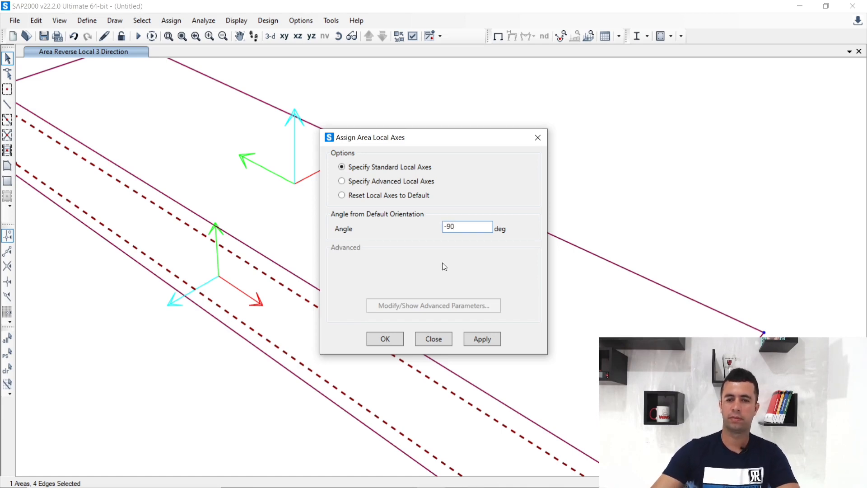
drag(459, 142, 432, 40)
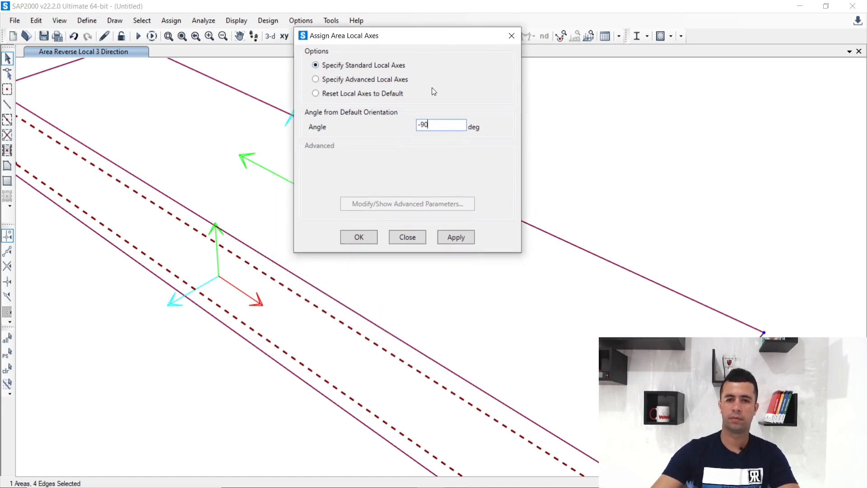
click(456, 237)
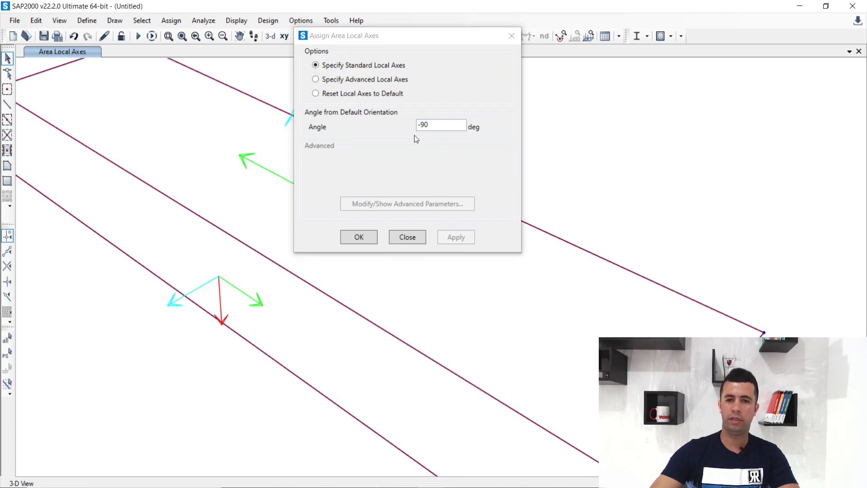
- Try a local axes angle of 180 degrees on the riser area
click(432, 128)
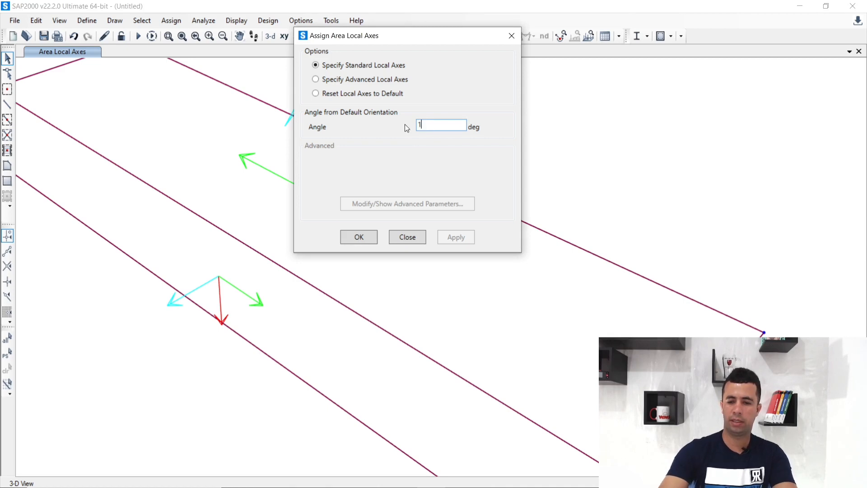
click(268, 310)
click(456, 240)
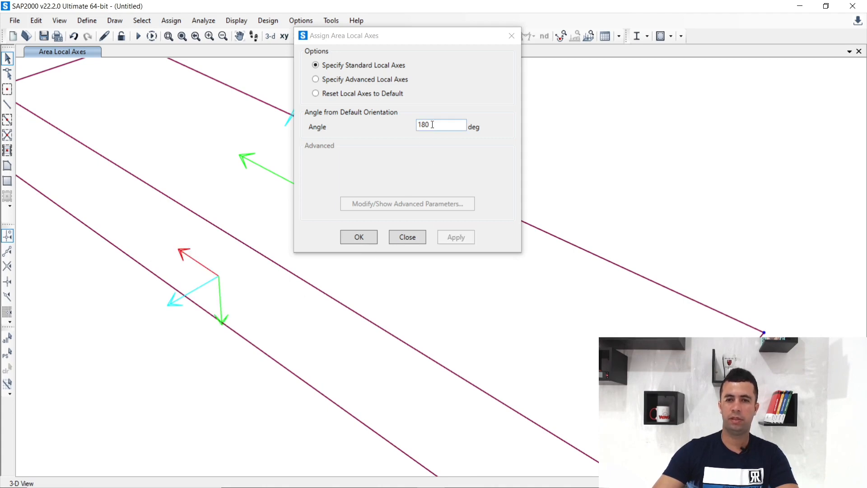
- Assign a standard local axes angle of 90 degrees to the riser area and finish the local axes assignment
drag(432, 125, 388, 126)
text(90)
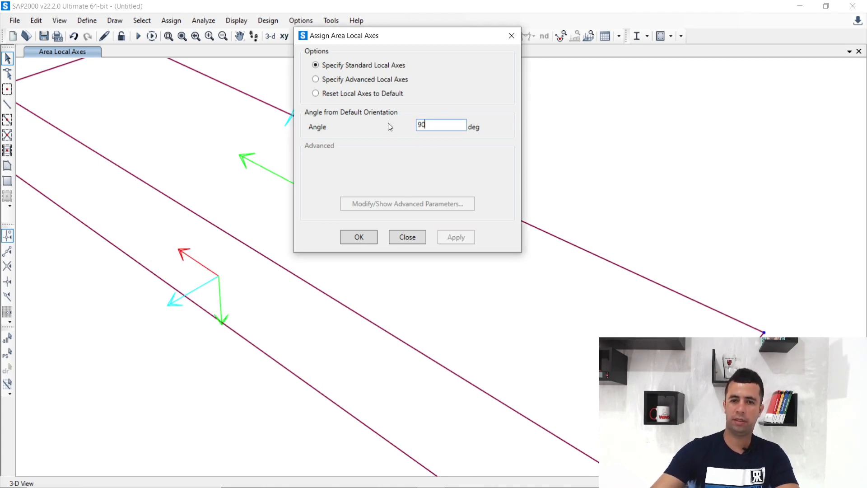
click(327, 294)
click(455, 238)
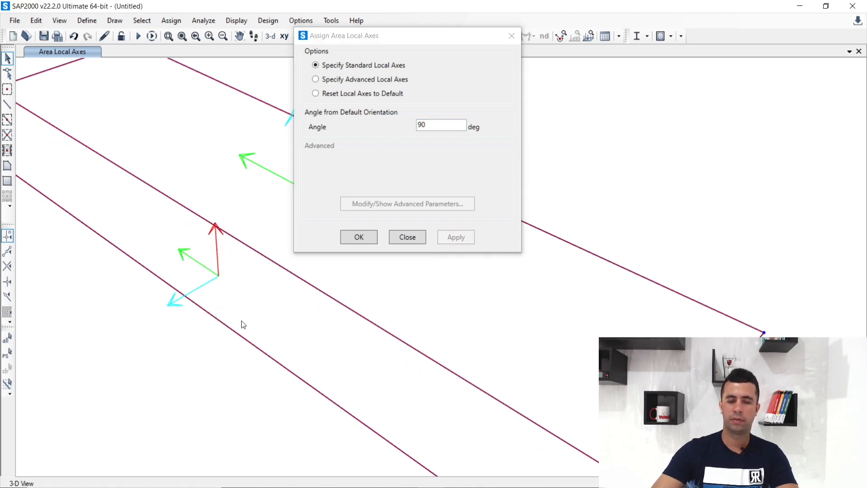
click(351, 237)
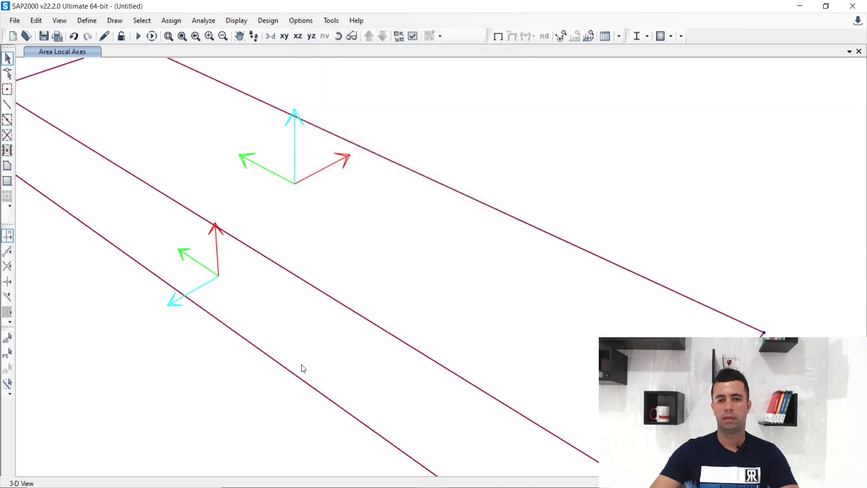
scroll(299, 367, down, 3)
scroll(230, 317, up, 4)
scroll(234, 316, down, 2)
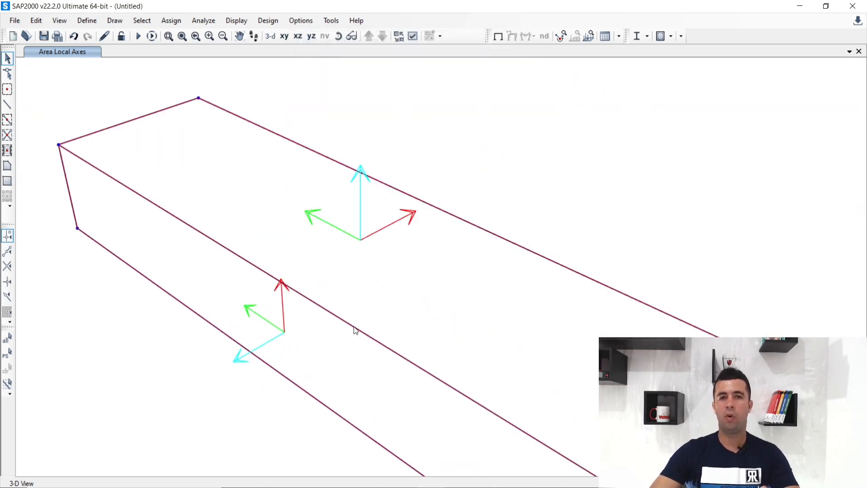
- Select the riser and tread areas and set up a linear replication with increments dx 0,30 and dz 0,17
scroll(354, 329, down, 2)
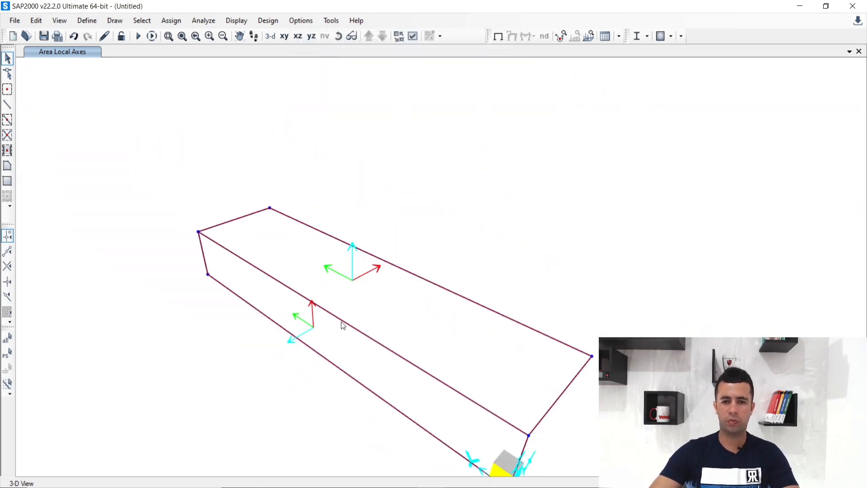
scroll(315, 297, down, 2)
scroll(319, 300, up, 2)
scroll(323, 306, down, 3)
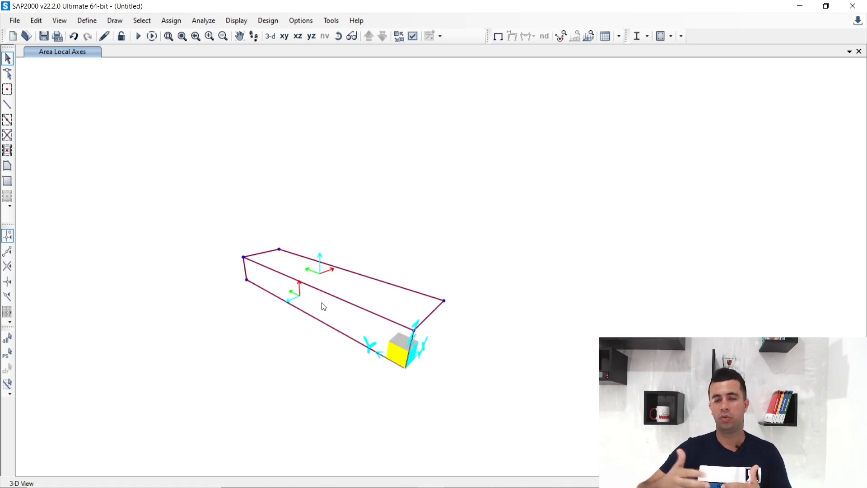
click(323, 305)
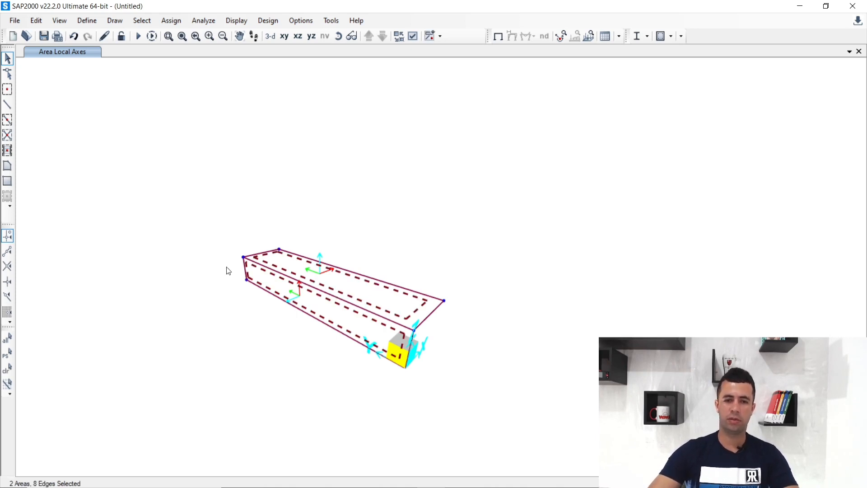
click(37, 20)
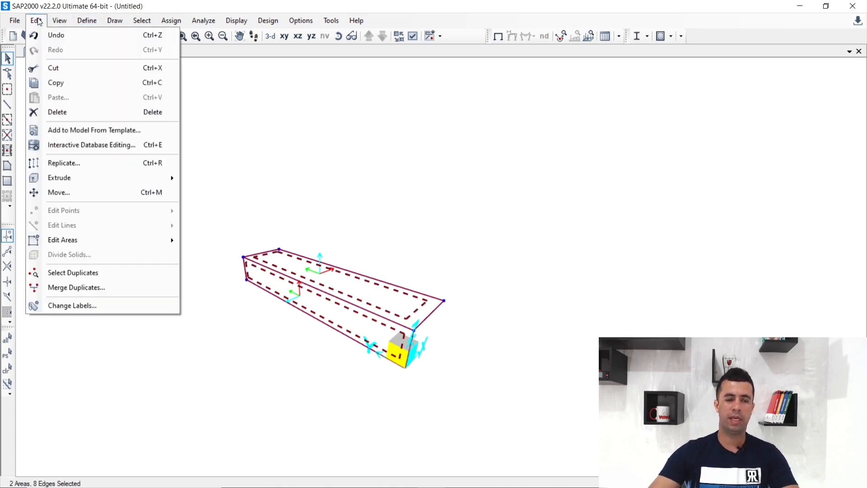
click(91, 161)
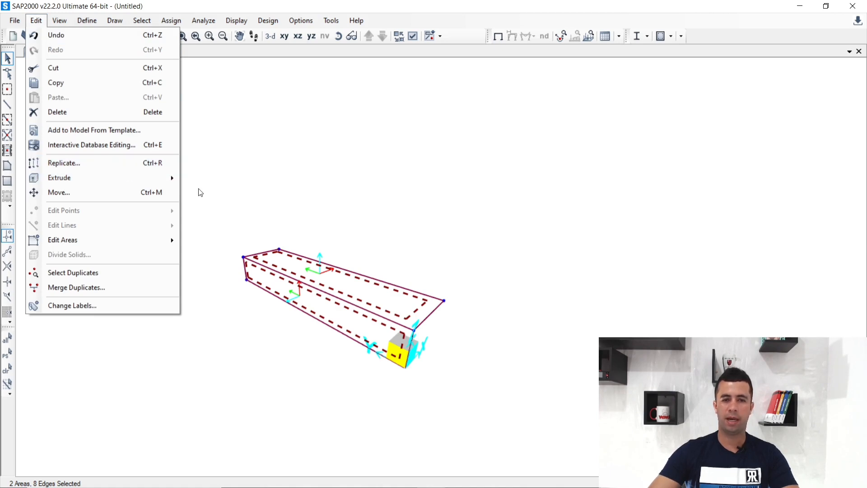
drag(442, 121, 164, 104)
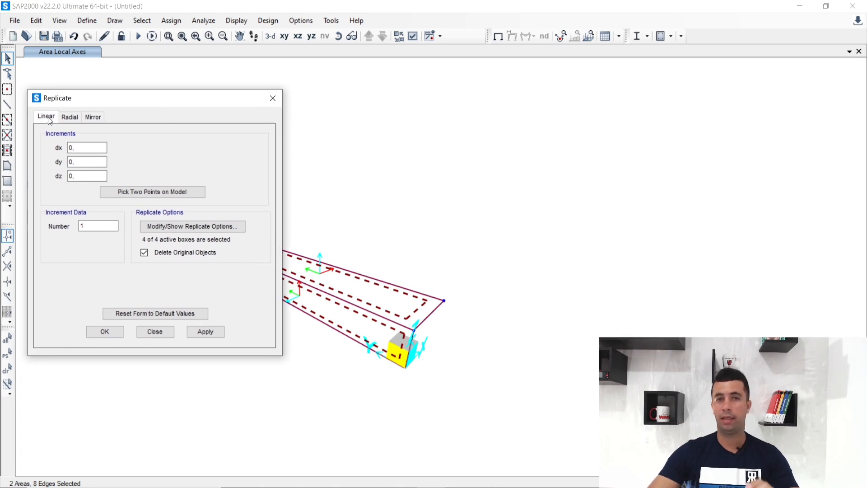
click(83, 149)
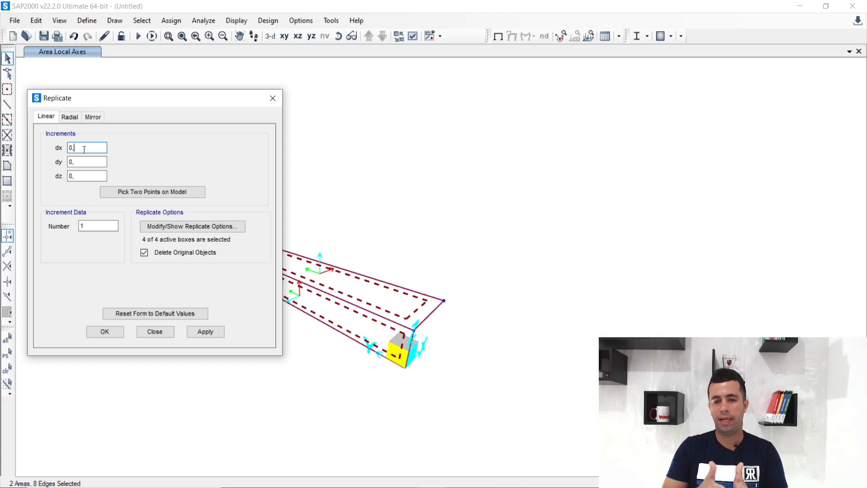
text(30)
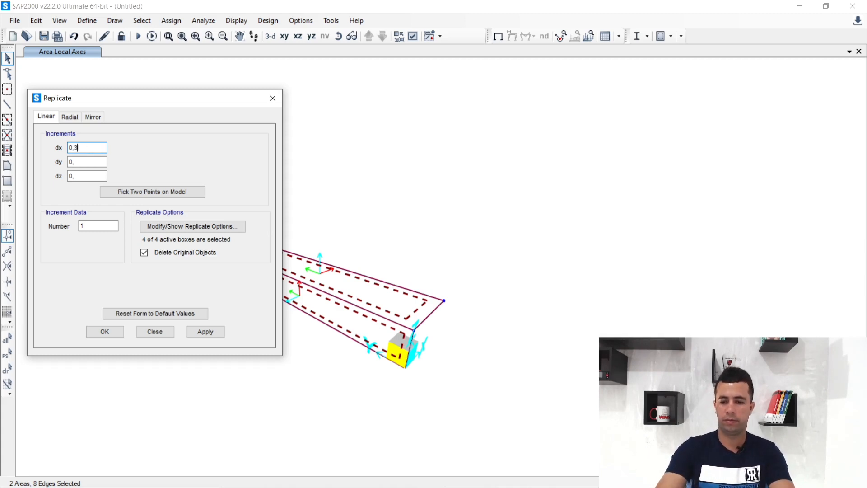
click(79, 163)
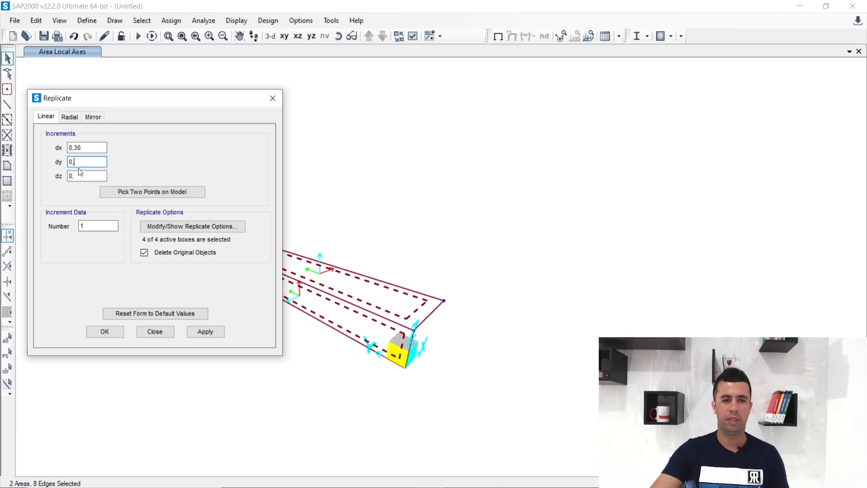
click(79, 172)
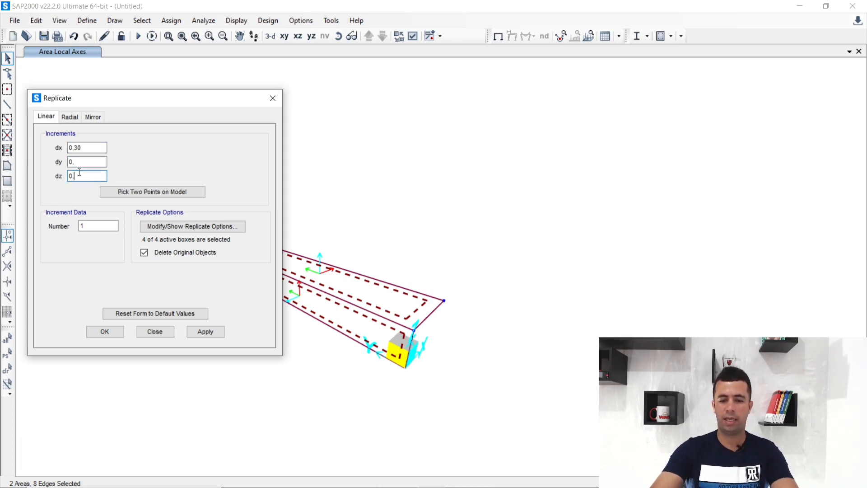
text(17)
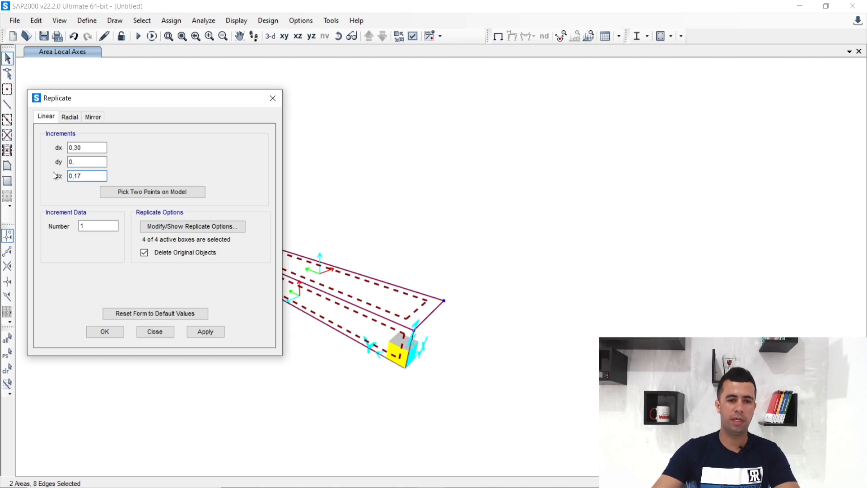
- Replicate the selected riser and tread 17 times, keeping the original objects
double_click(97, 226)
text(17)
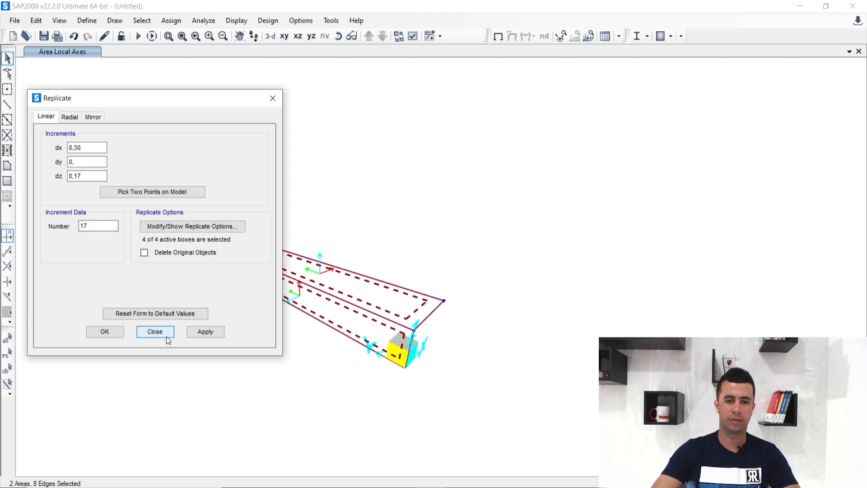
click(204, 331)
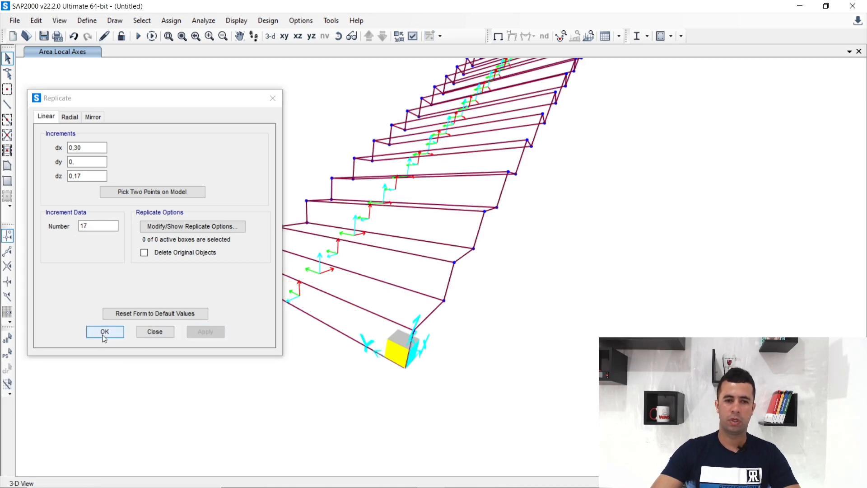
click(103, 333)
- Switch to the standard 3-D view and examine the replicated staircase from several angles
scroll(203, 384, down, 5)
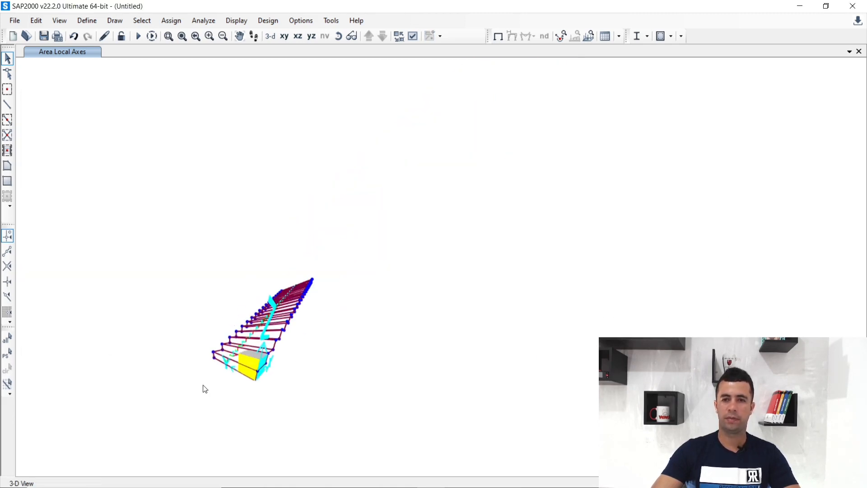
click(270, 34)
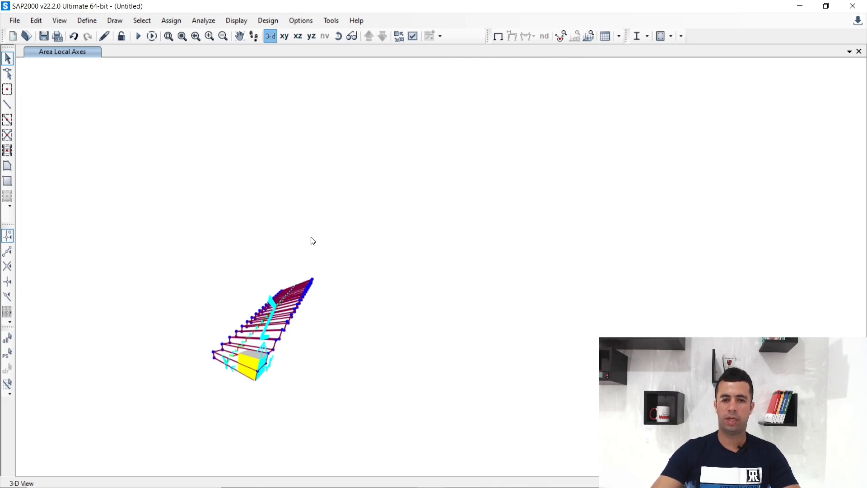
scroll(311, 239, up, 5)
scroll(297, 238, down, 3)
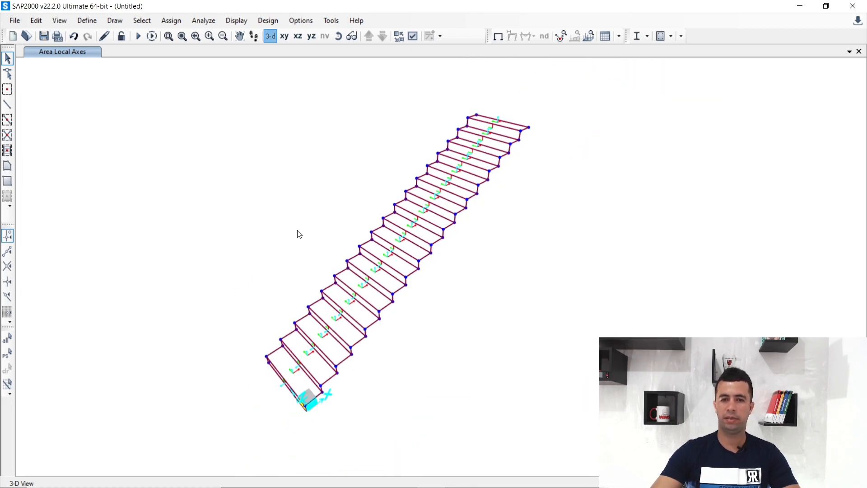
shift+middle_drag(395, 378, 322, 282)
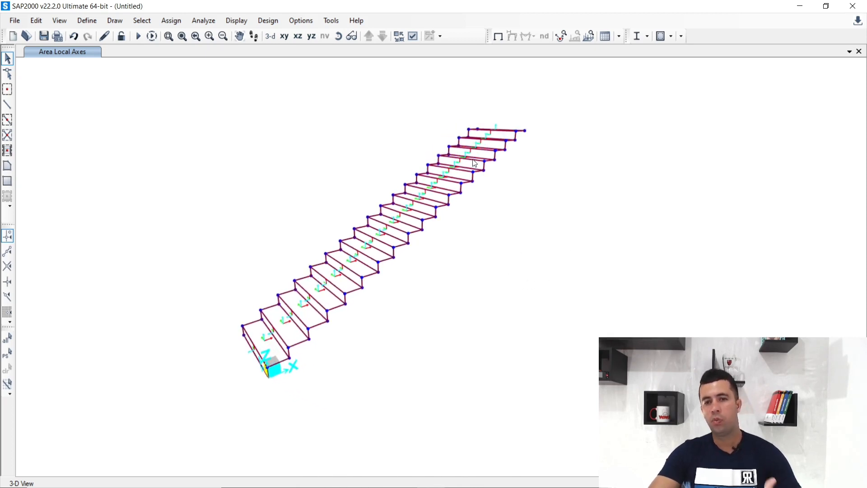
scroll(535, 142, up, 4)
scroll(407, 145, down, 2)
scroll(408, 148, down, 4)
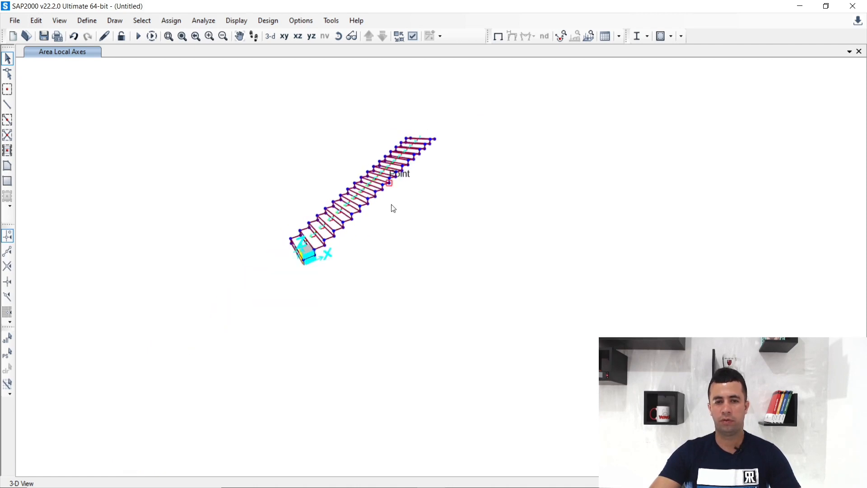
scroll(361, 253, up, 2)
scroll(271, 373, down, 2)
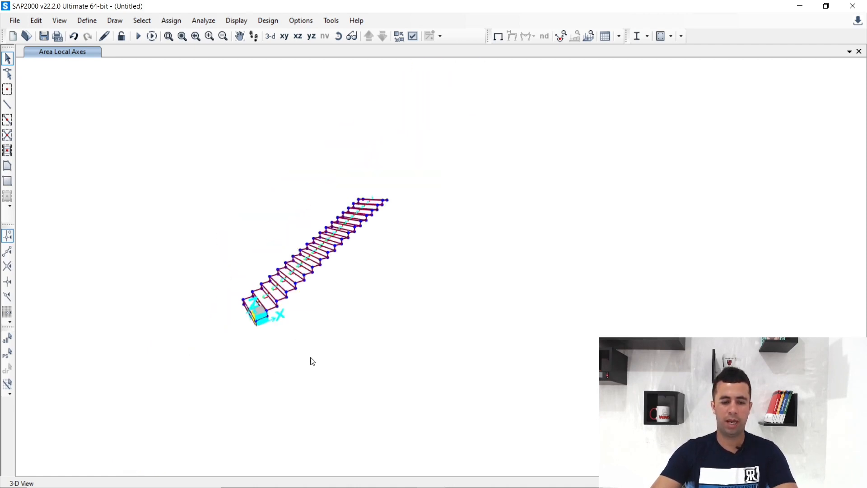
shift+middle_drag(321, 334, 313, 310)
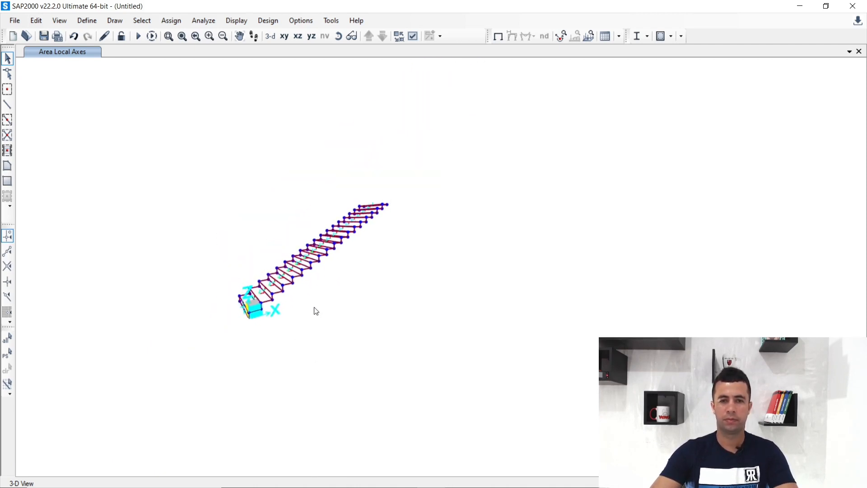
scroll(398, 276, up, 2)
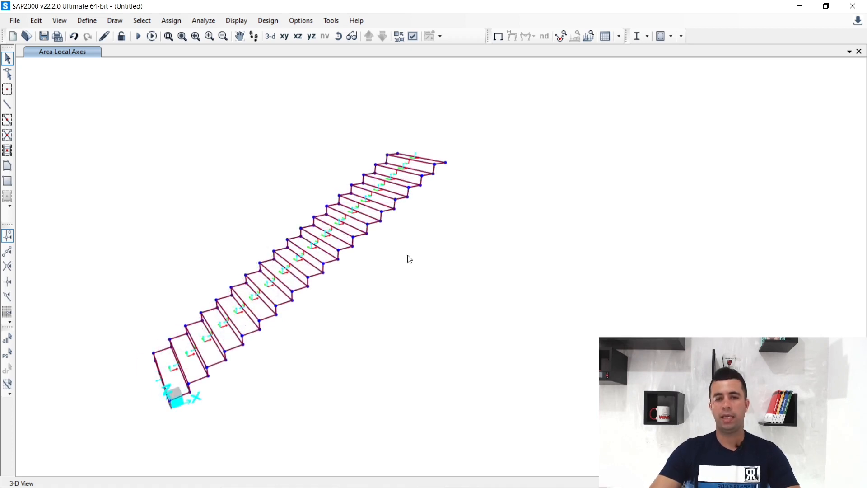
- Delete the topmost tread area at the upper end of the staircase
scroll(445, 154, up, 3)
click(374, 191)
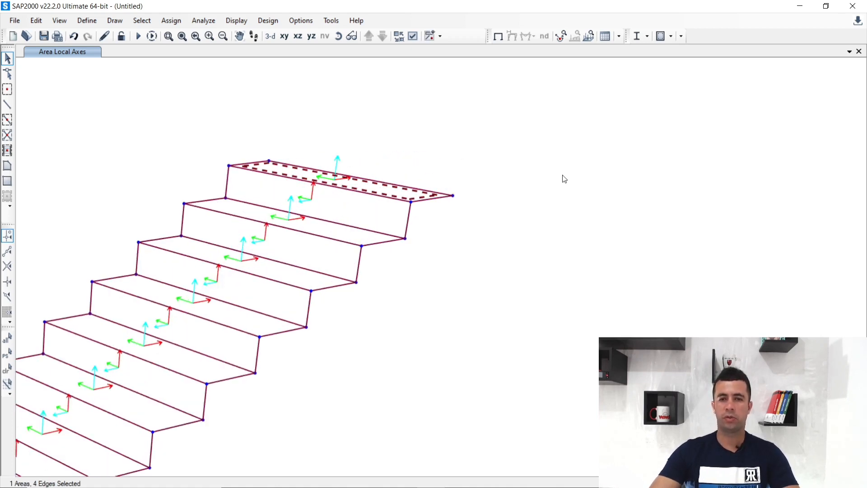
key(Escape)
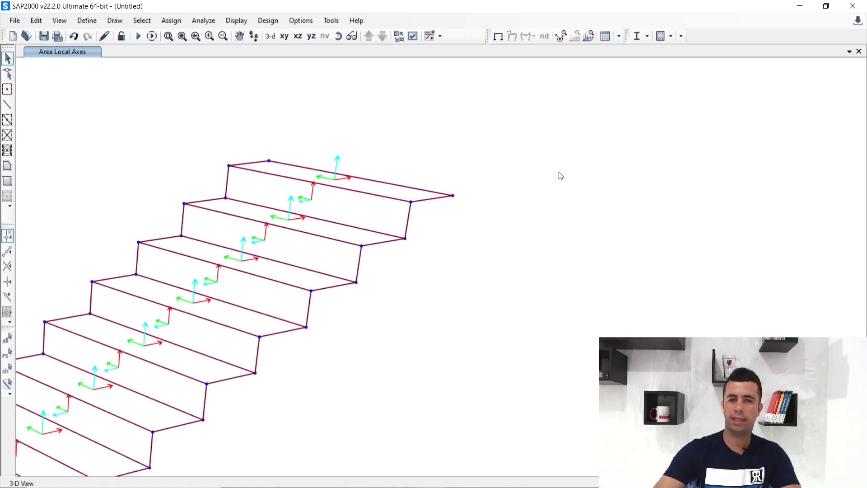
scroll(457, 128, down, 3)
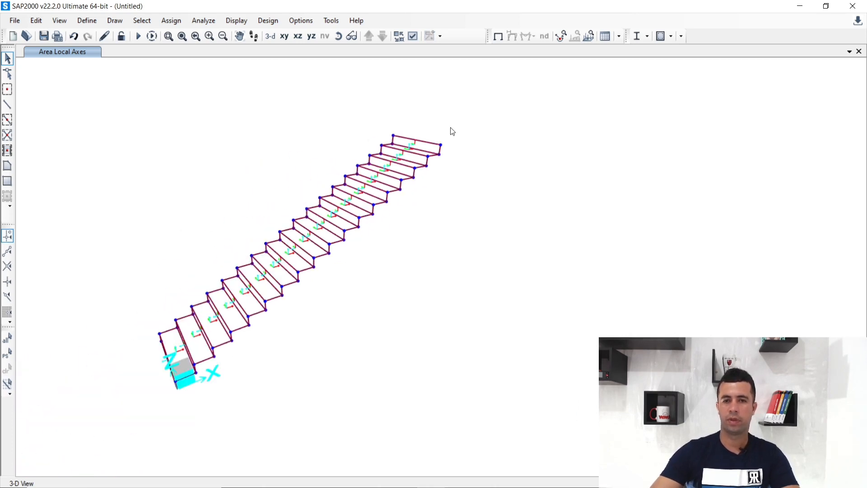
scroll(447, 144, up, 1)
- Switch to Revit and examine where the stair meets the upper floor beam in section B
mouse_move(332, 486)
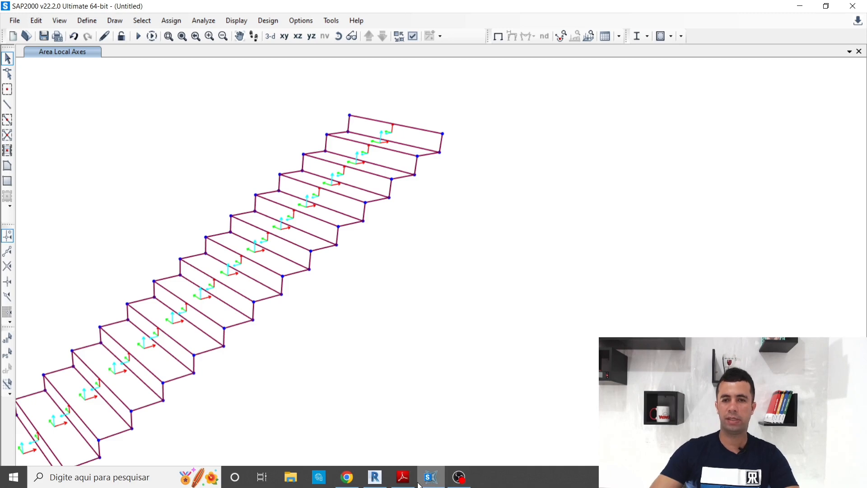
mouse_move(418, 485)
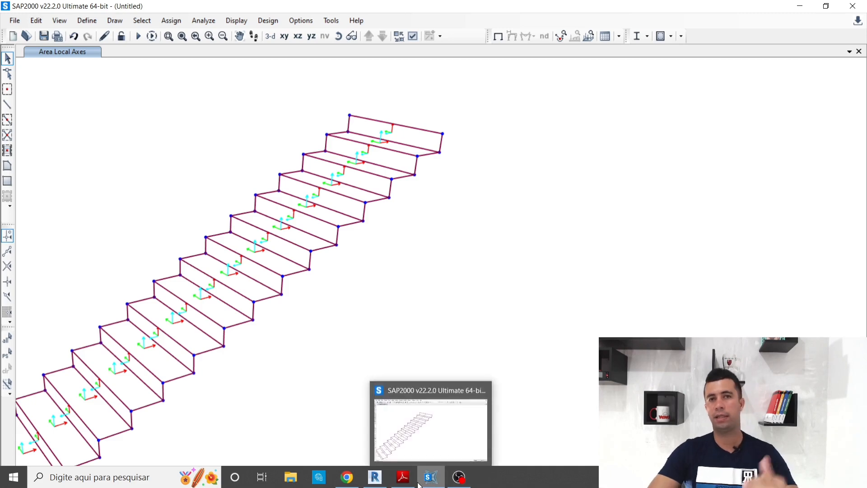
click(382, 482)
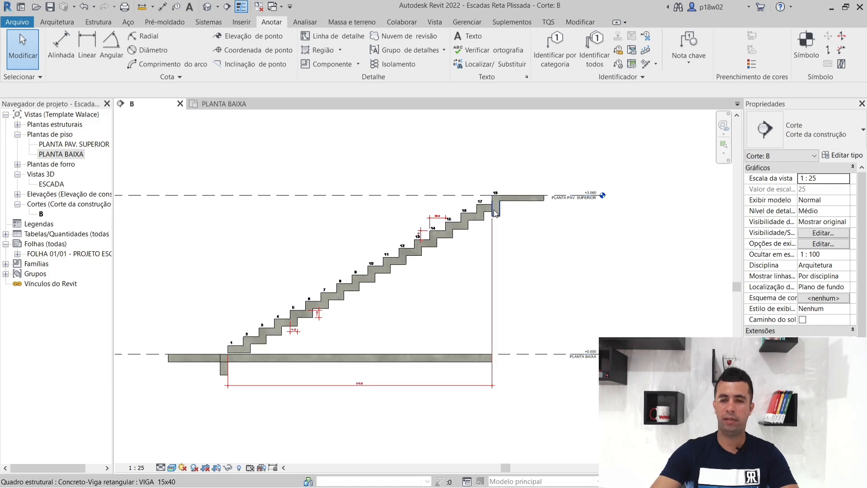
scroll(495, 204, up, 2)
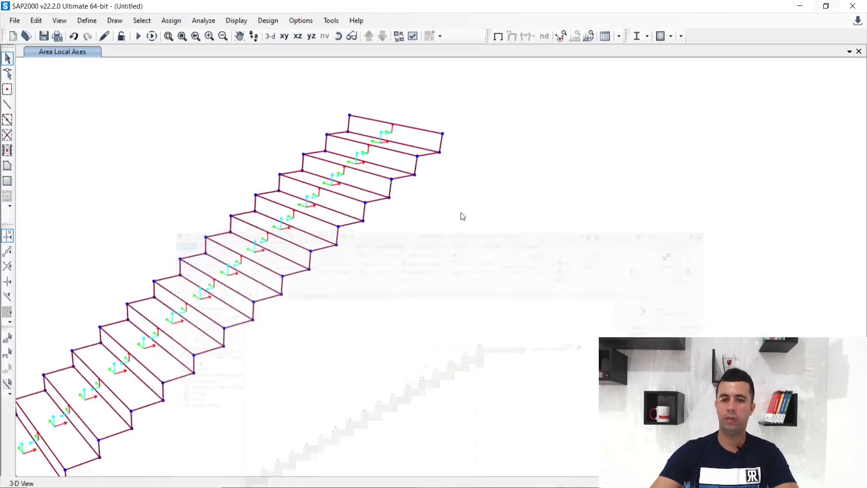
- Select the whole staircase and divide its areas into objects with a maximum size of 0,2 m along both edge directions
scroll(418, 154, down, 3)
scroll(412, 164, up, 1)
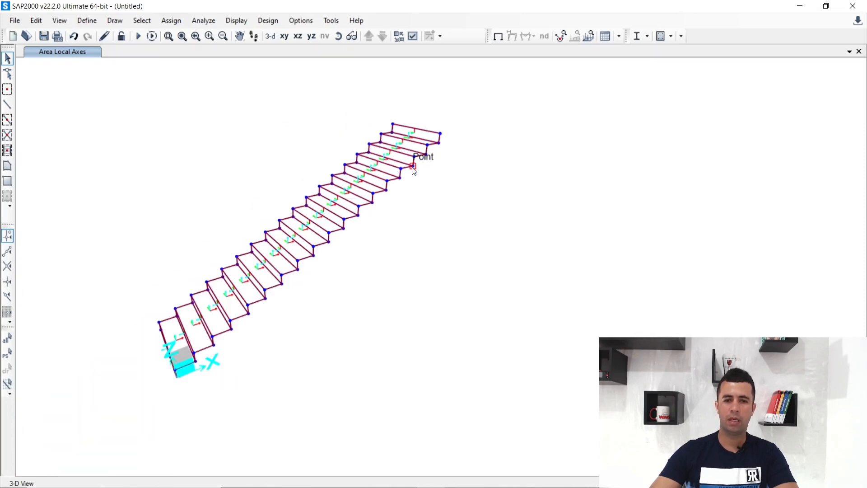
drag(88, 88, 511, 393)
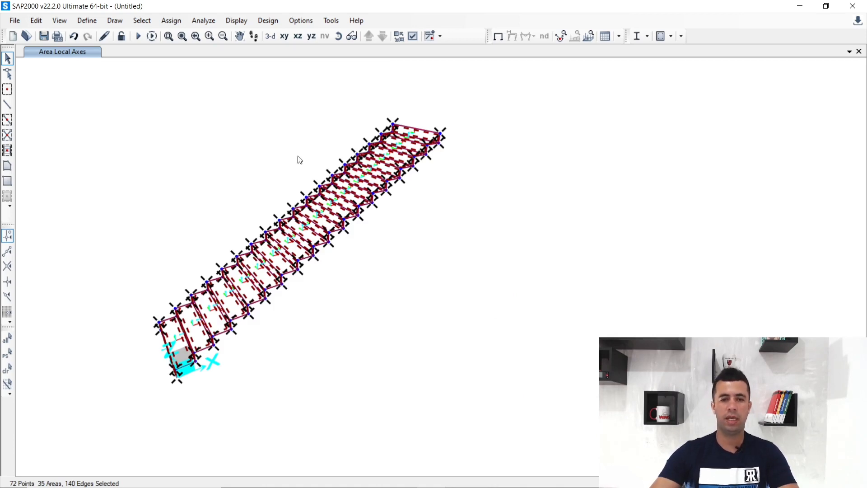
click(37, 20)
mouse_move(96, 240)
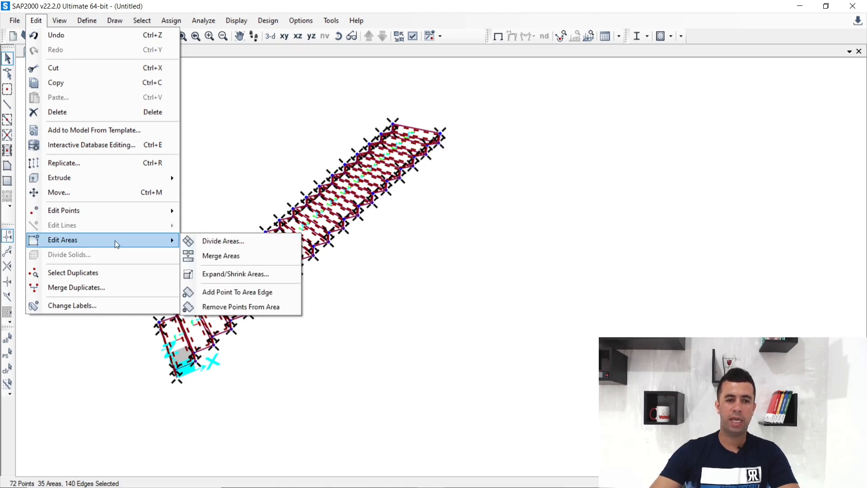
click(213, 242)
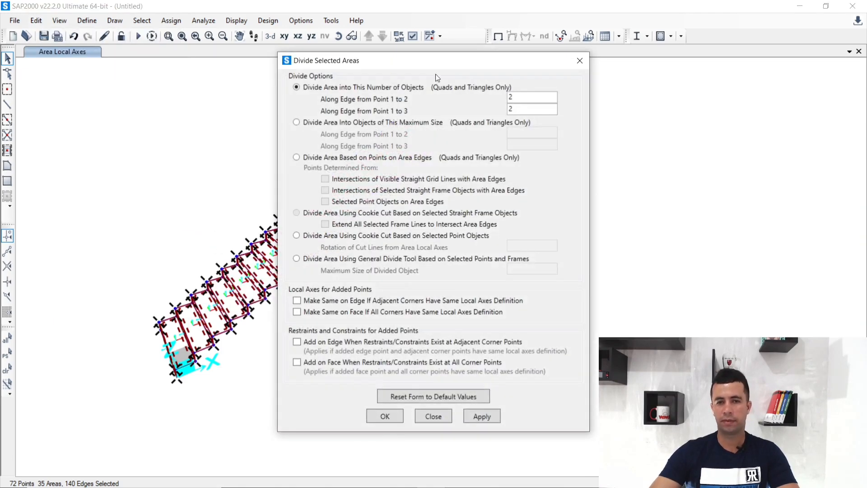
drag(453, 65, 236, 51)
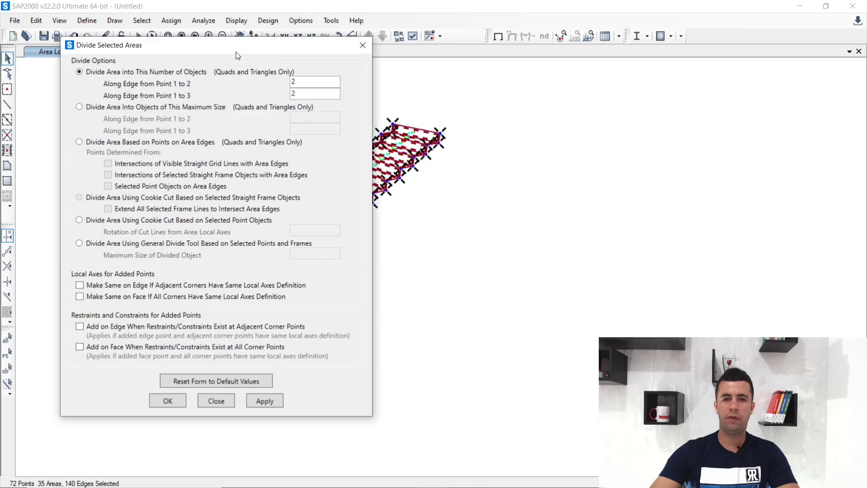
click(79, 108)
drag(317, 114, 264, 119)
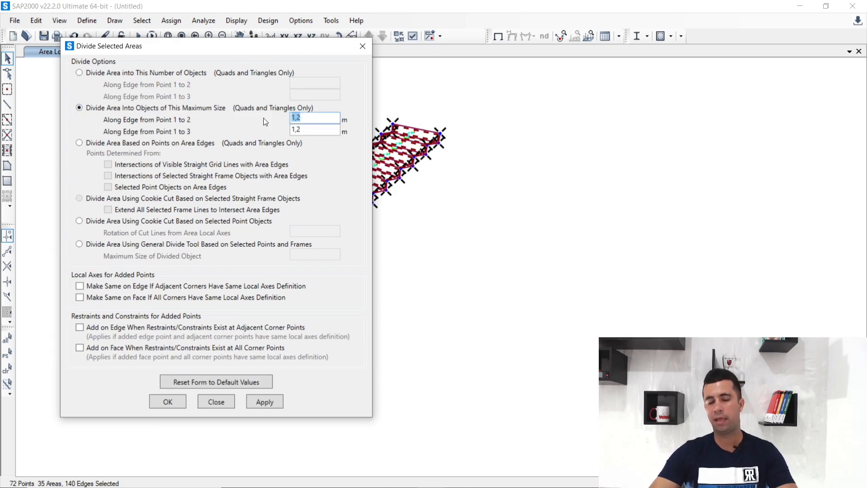
text(0,2)
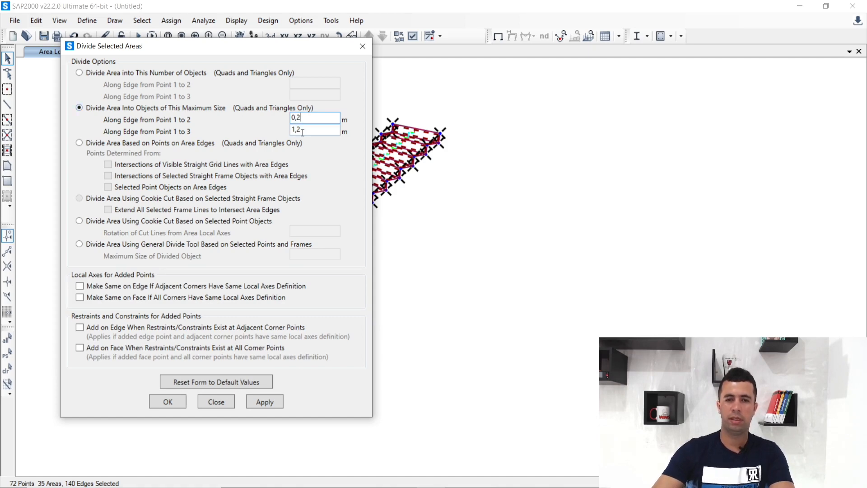
drag(301, 130, 281, 133)
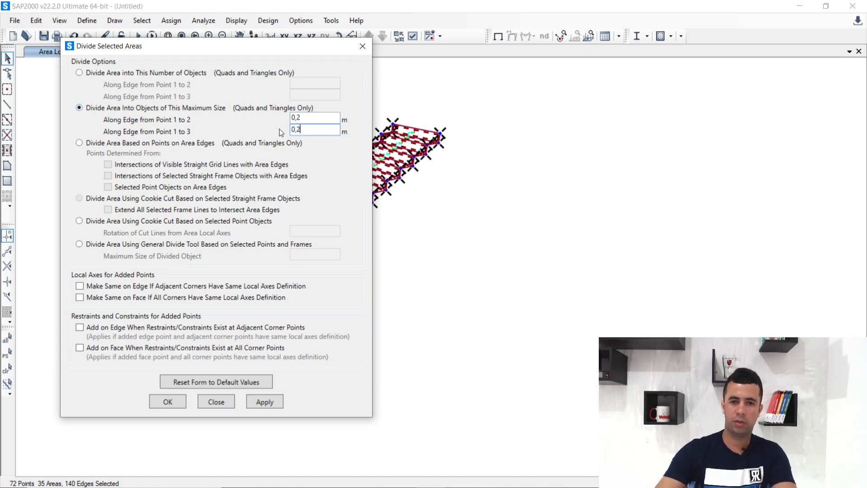
click(255, 402)
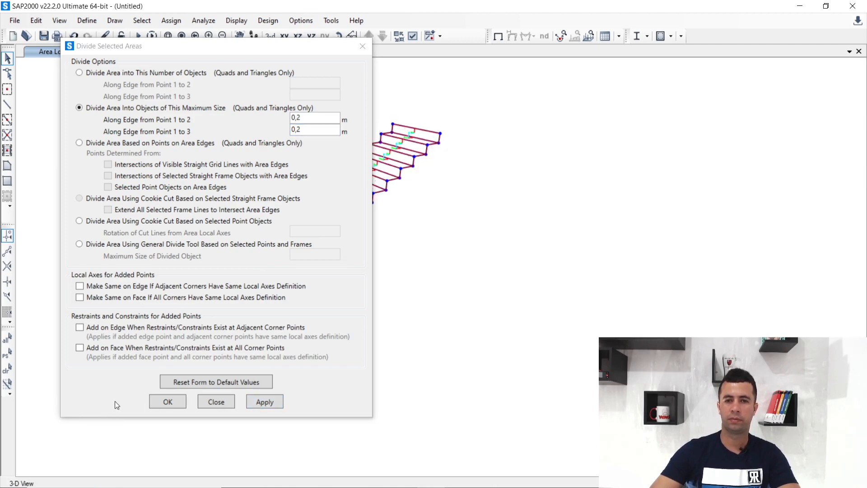
click(171, 402)
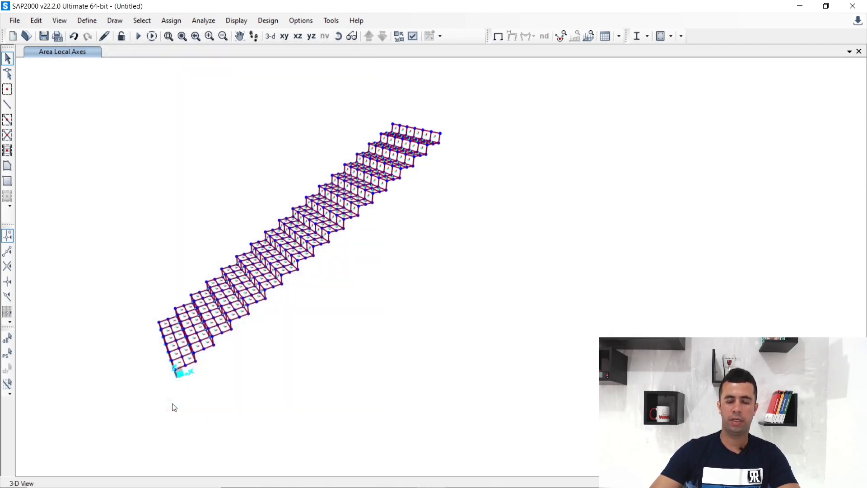
- Examine the divided mesh on the treads and risers along the full staircase from different angles
scroll(210, 335, up, 5)
scroll(211, 335, down, 5)
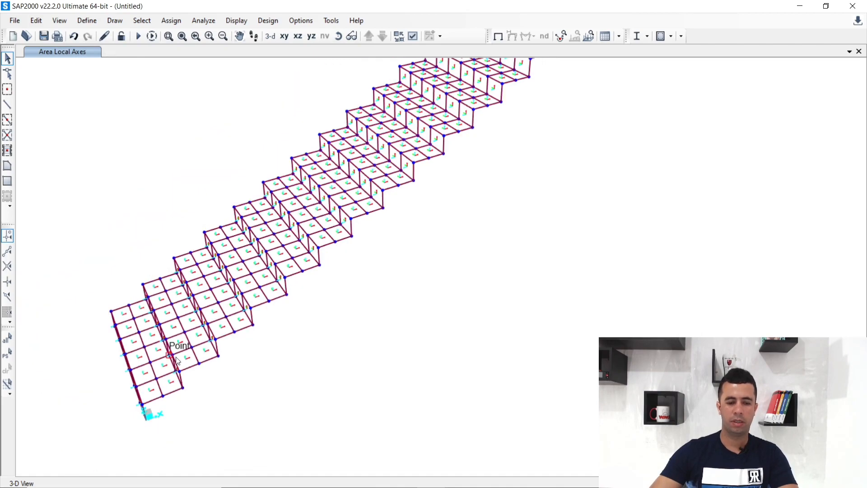
shift+middle_drag(176, 344, 306, 325)
scroll(256, 402, down, 6)
scroll(272, 361, up, 6)
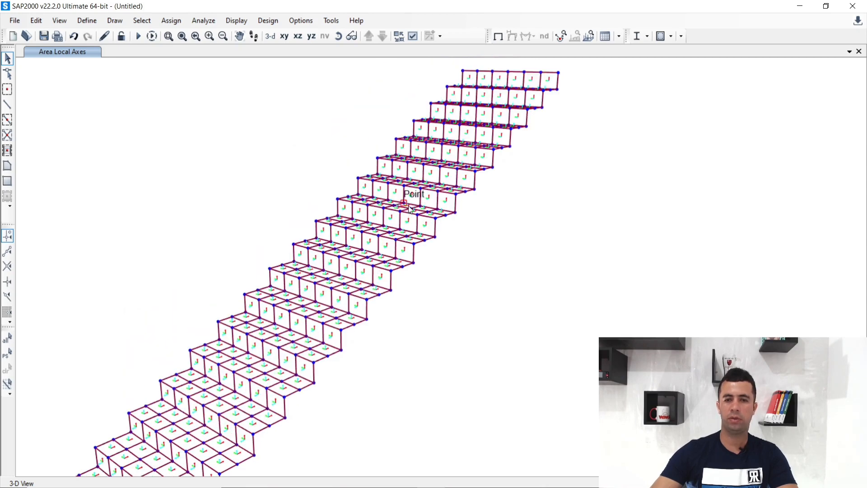
scroll(411, 197, down, 2)
scroll(346, 290, up, 1)
scroll(346, 290, down, 3)
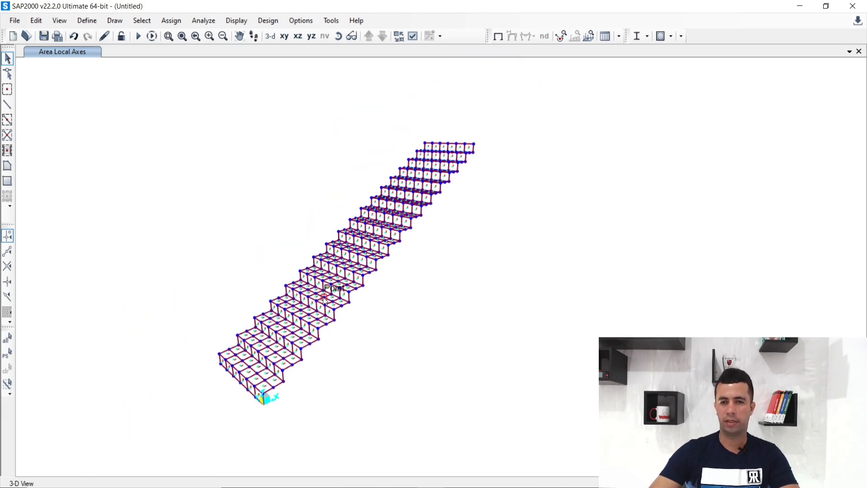
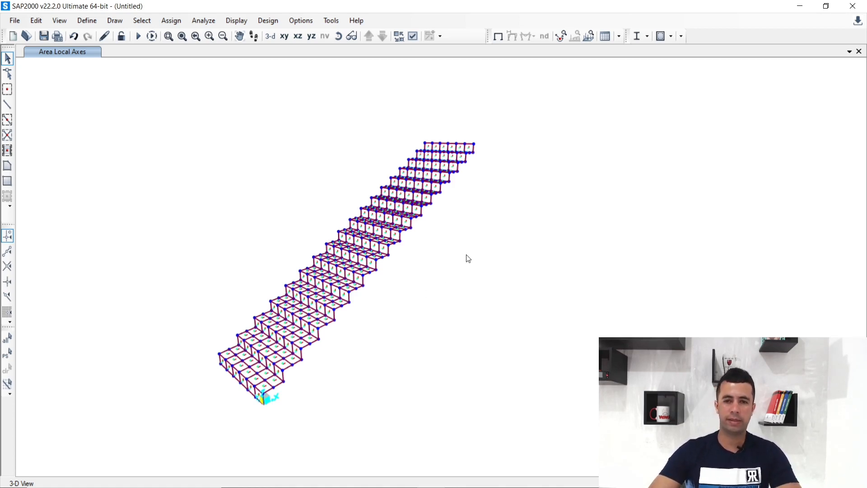
- Select all tread areas by their area section, Piso - 14
middle_drag(469, 258, 416, 250)
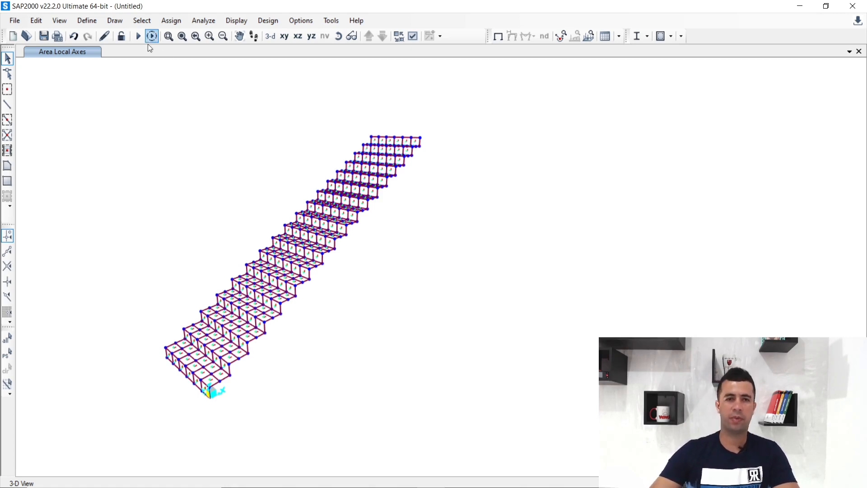
click(143, 21)
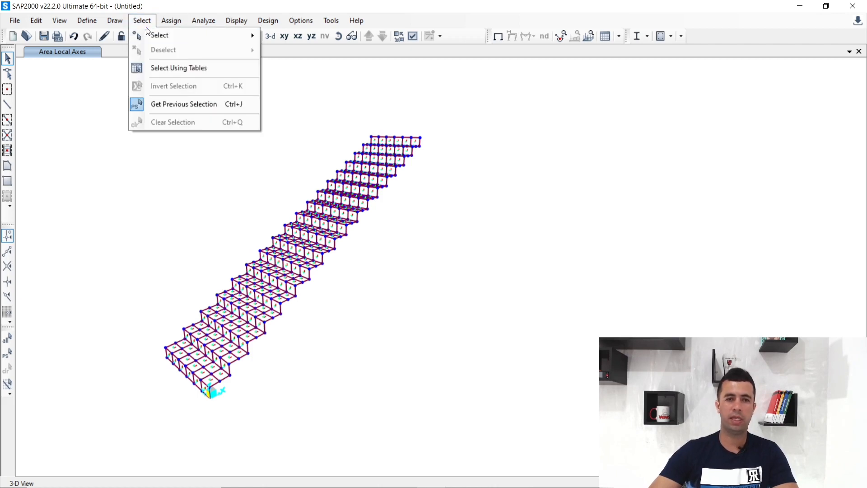
mouse_move(155, 37)
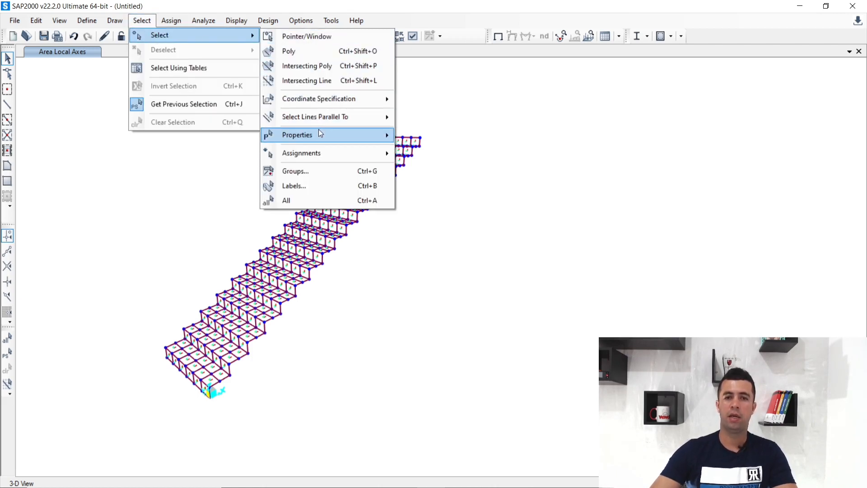
mouse_move(318, 131)
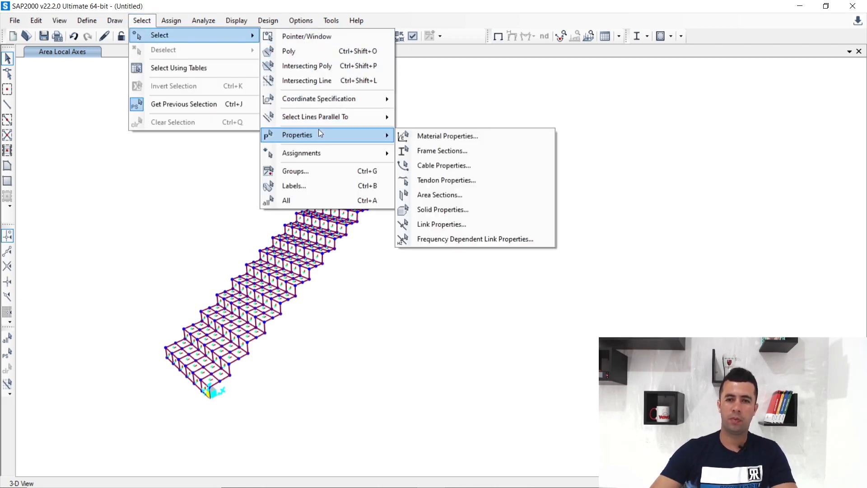
click(451, 195)
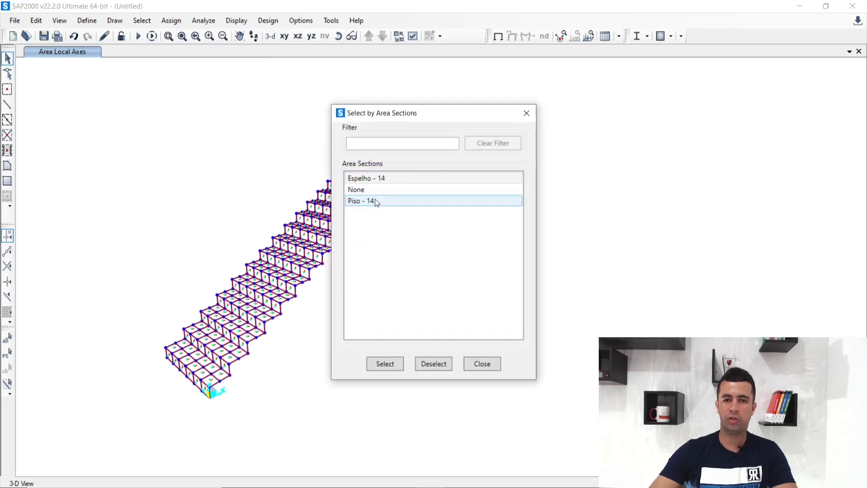
click(374, 199)
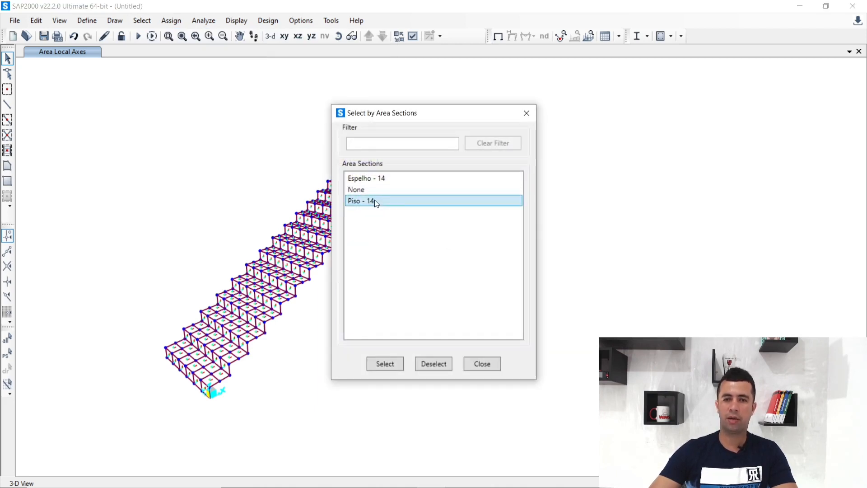
click(380, 363)
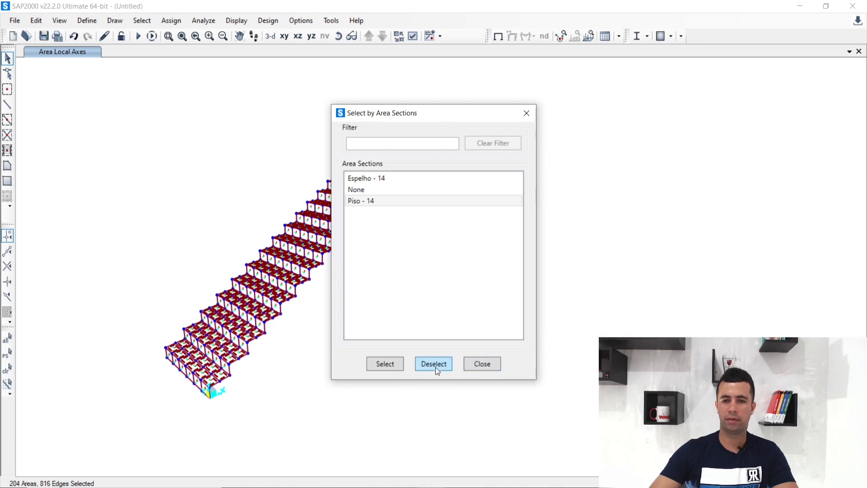
click(472, 365)
scroll(359, 218, up, 2)
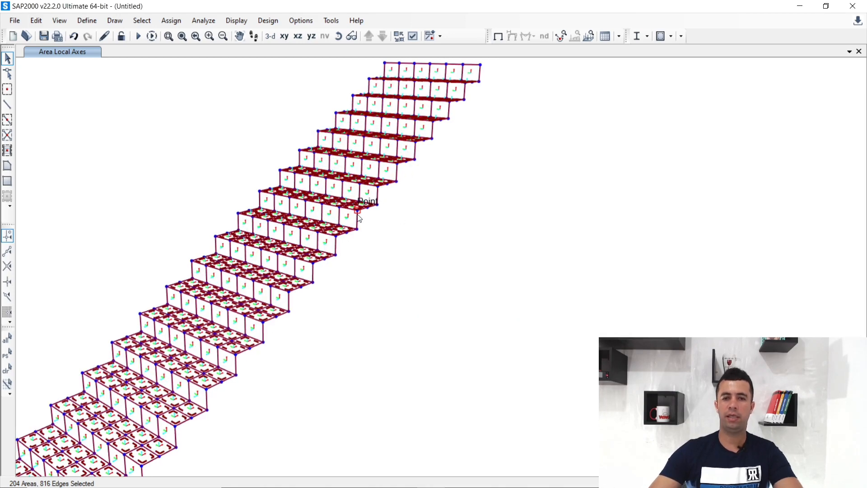
scroll(359, 218, up, 2)
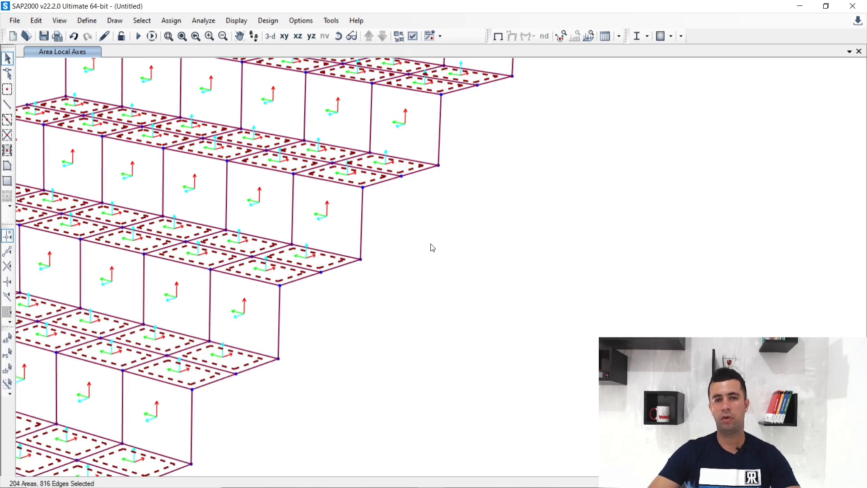
scroll(432, 247, down, 3)
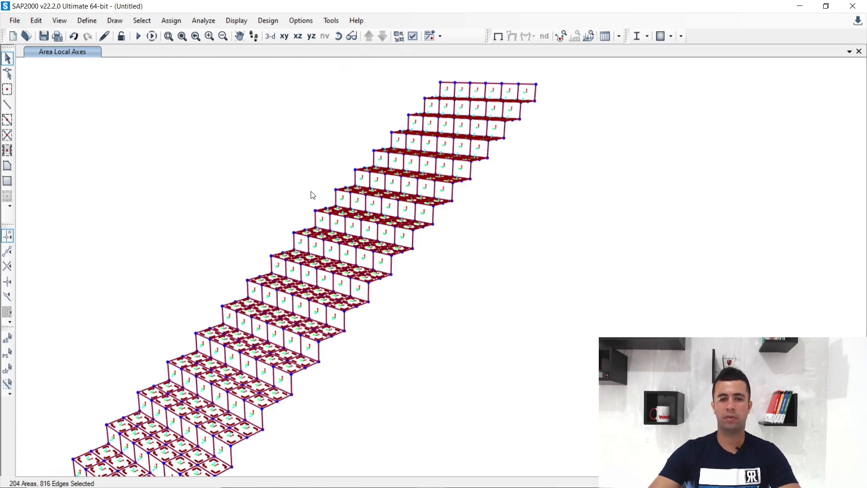
scroll(311, 191, down, 2)
scroll(307, 198, up, 2)
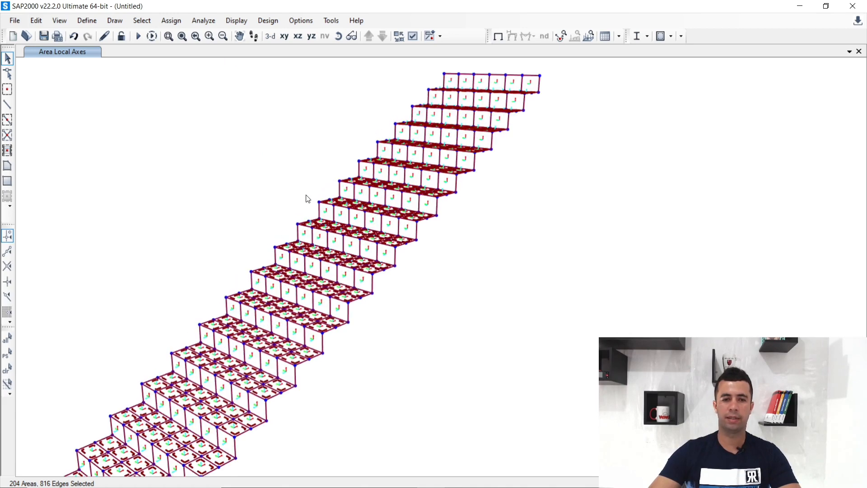
- Add a uniform gravity load of 1 kN/m² in the Revestimento load pattern to the selected tread areas, keeping existing loads
click(177, 21)
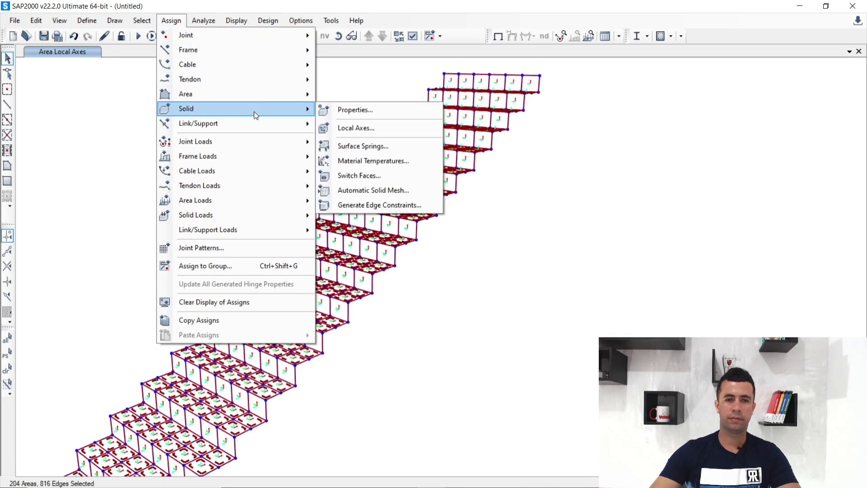
mouse_move(266, 200)
click(354, 221)
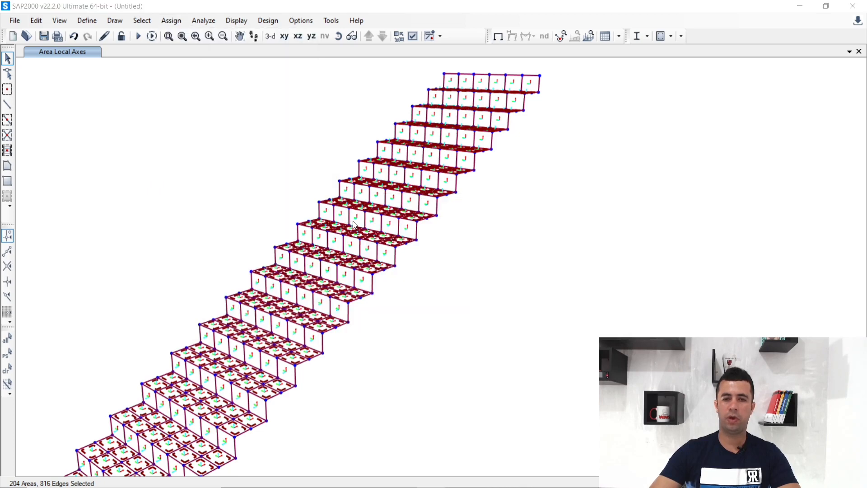
drag(432, 141, 211, 78)
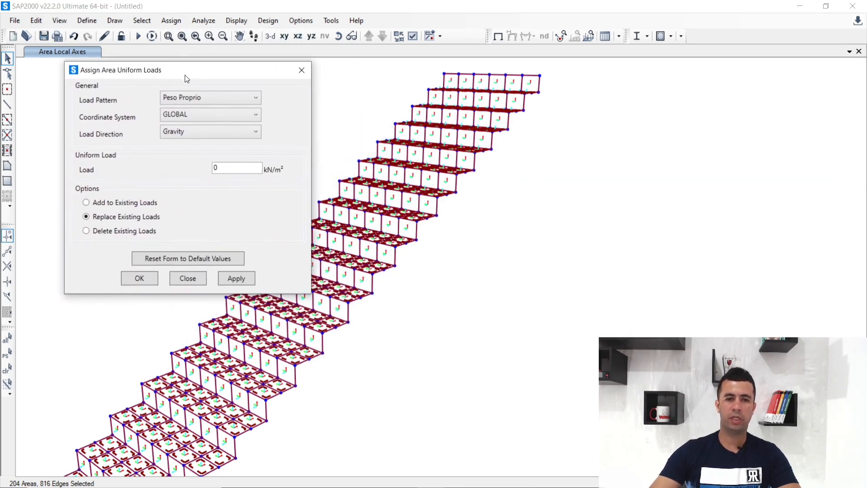
click(192, 98)
click(198, 123)
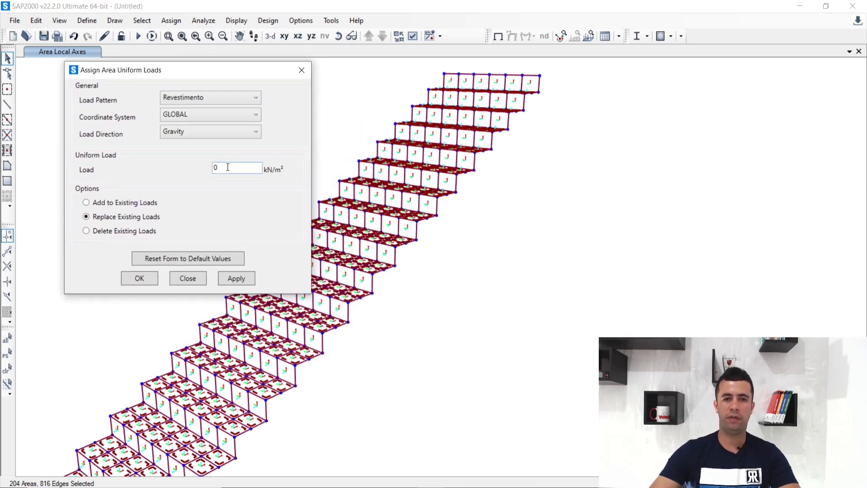
drag(227, 167, 172, 170)
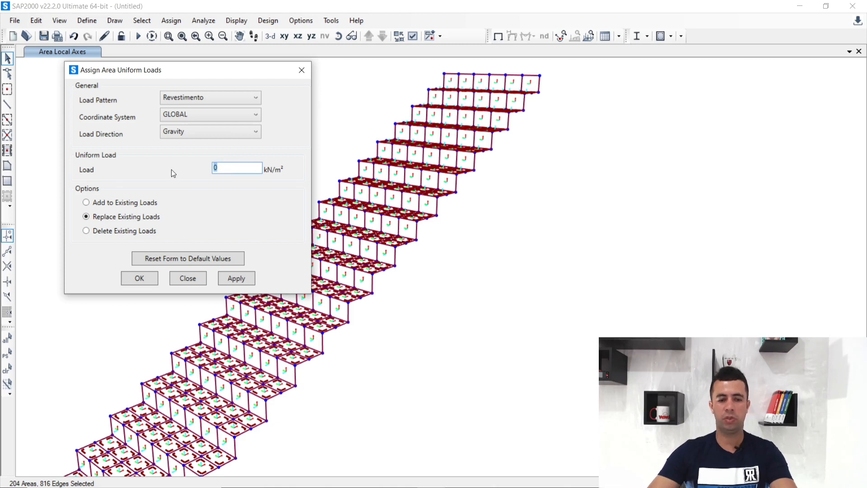
text(1)
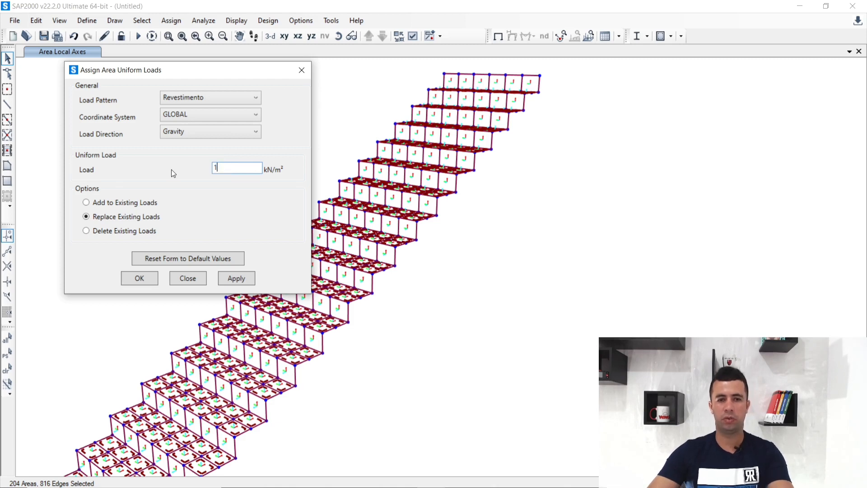
click(86, 202)
click(234, 278)
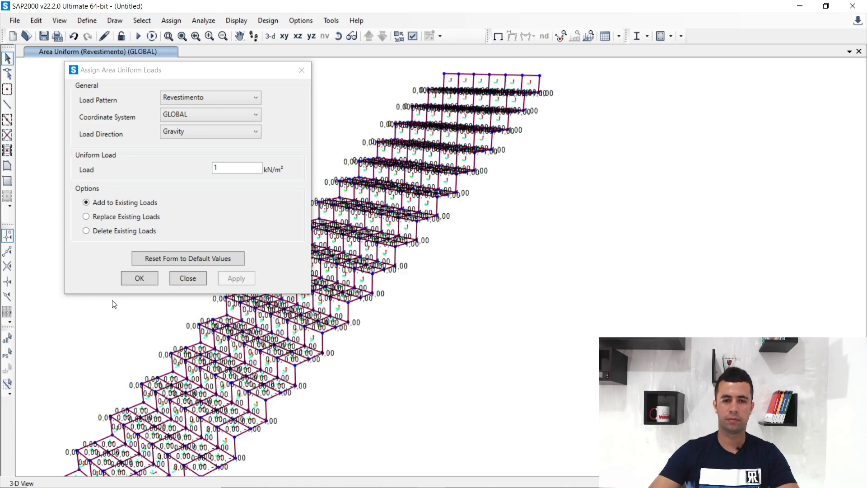
click(132, 277)
scroll(287, 261, up, 5)
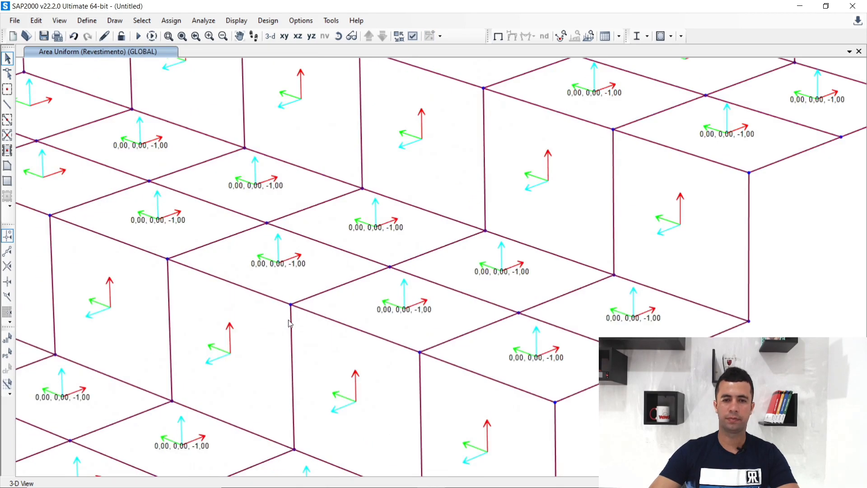
scroll(266, 279, up, 3)
scroll(265, 279, down, 4)
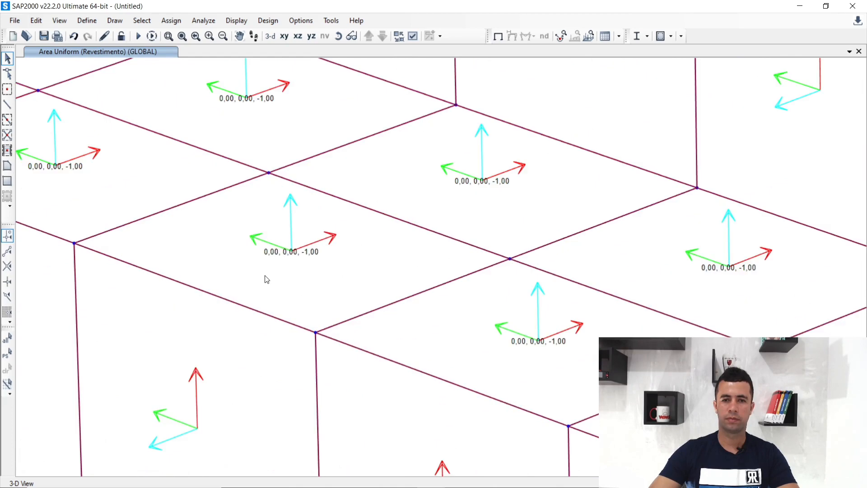
scroll(267, 279, down, 6)
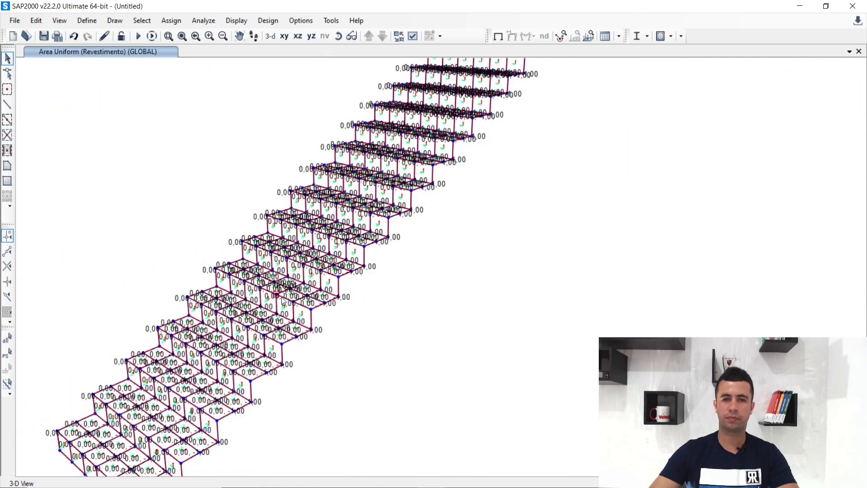
- Select all of the staircase's tread areas again by their area section, Piso - 14
scroll(283, 301, down, 2)
scroll(282, 302, up, 2)
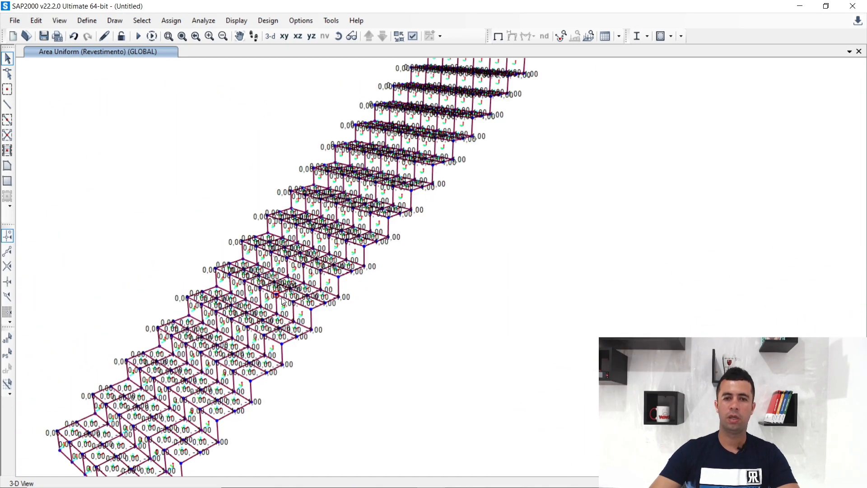
click(153, 21)
mouse_move(171, 34)
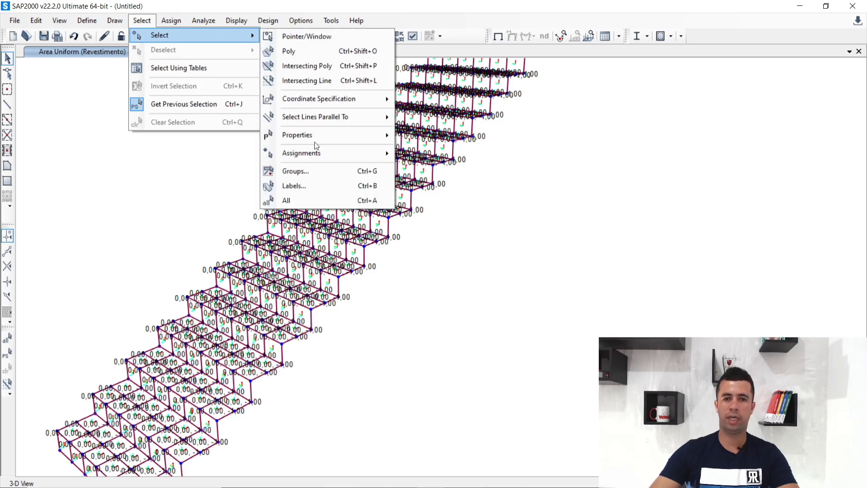
mouse_move(329, 136)
click(437, 194)
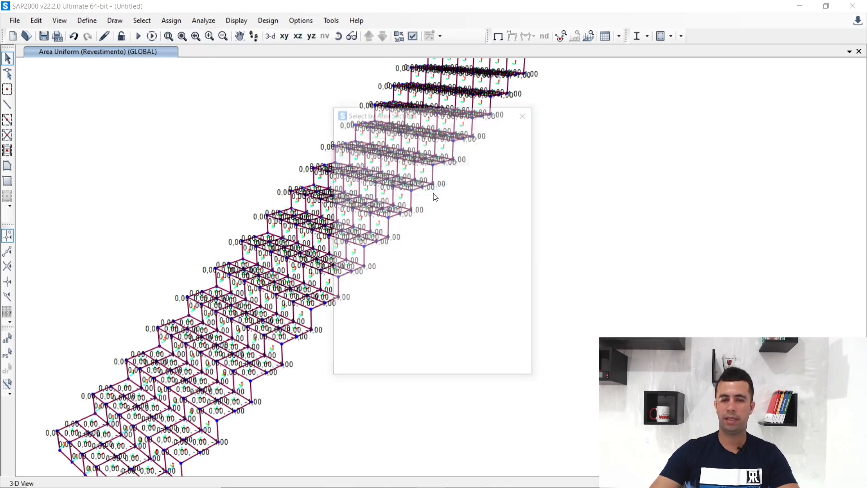
click(375, 201)
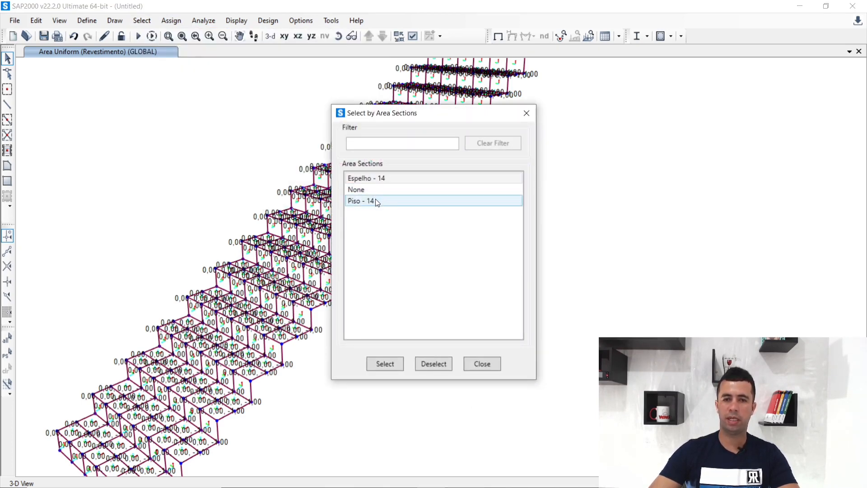
click(375, 201)
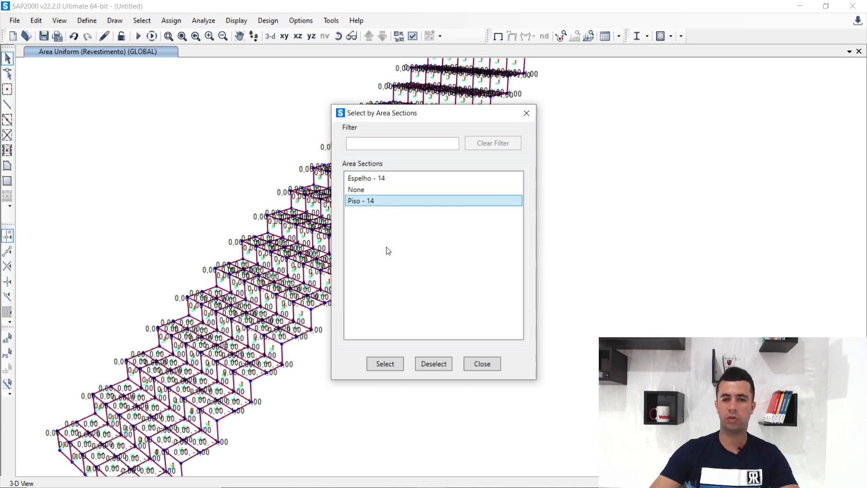
click(379, 365)
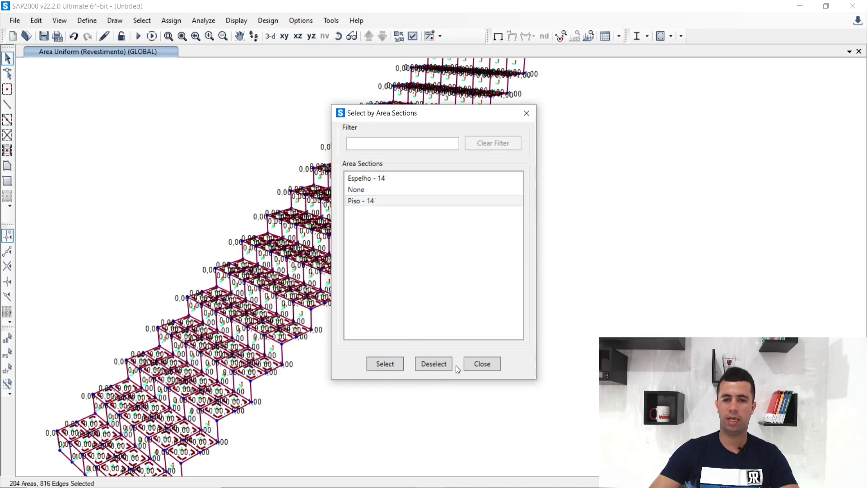
click(481, 364)
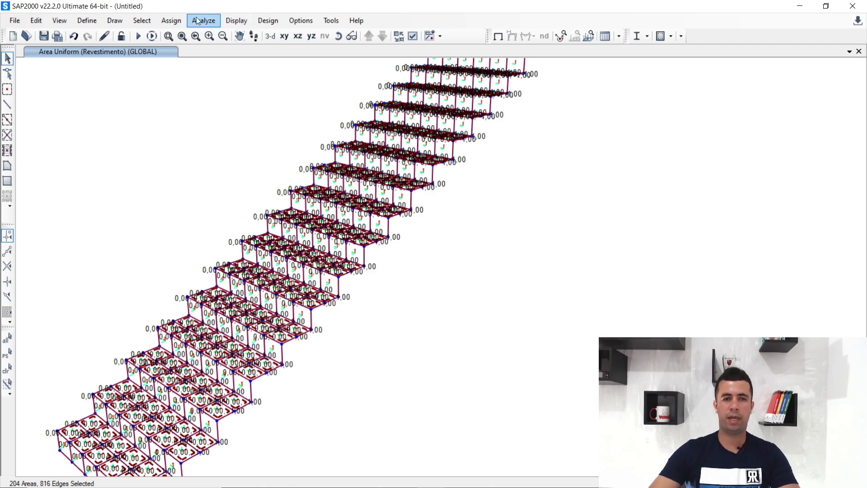
- Add a uniform gravity load of 2,5 kN/m² in the Sobrecarga load pattern to the selected tread areas, keeping existing loads
click(171, 22)
mouse_move(226, 199)
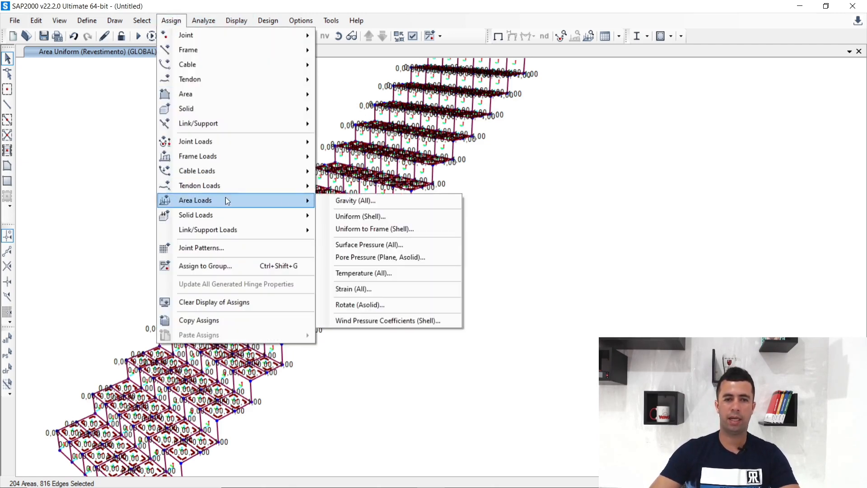
click(368, 217)
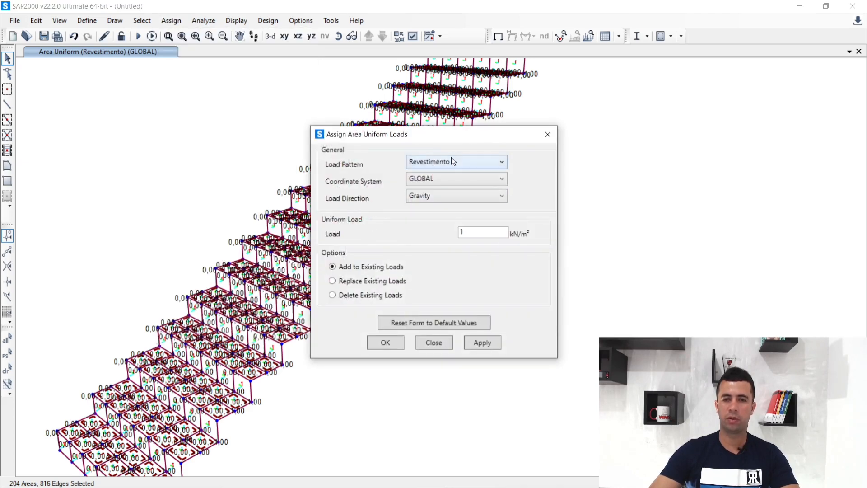
drag(472, 137, 238, 82)
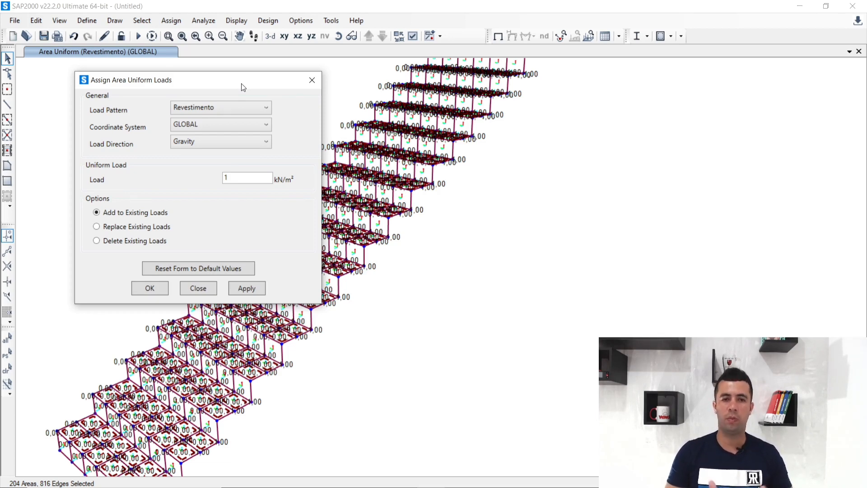
click(236, 108)
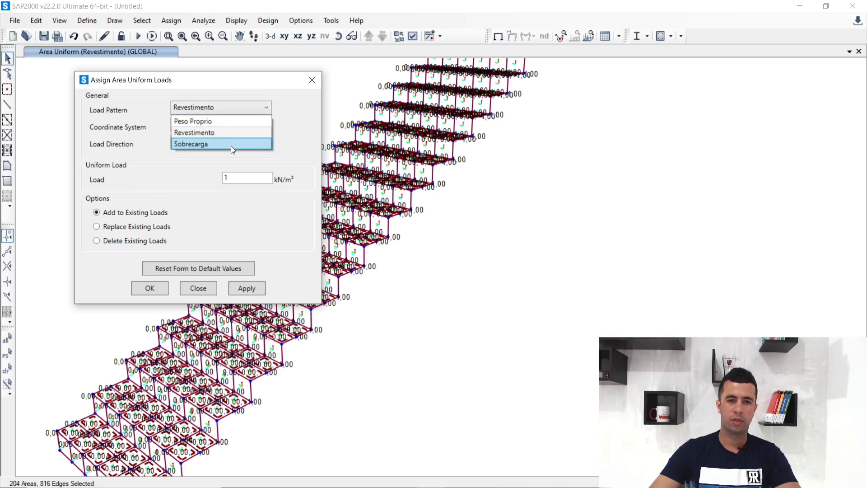
click(231, 146)
double_click(228, 177)
text(2,)
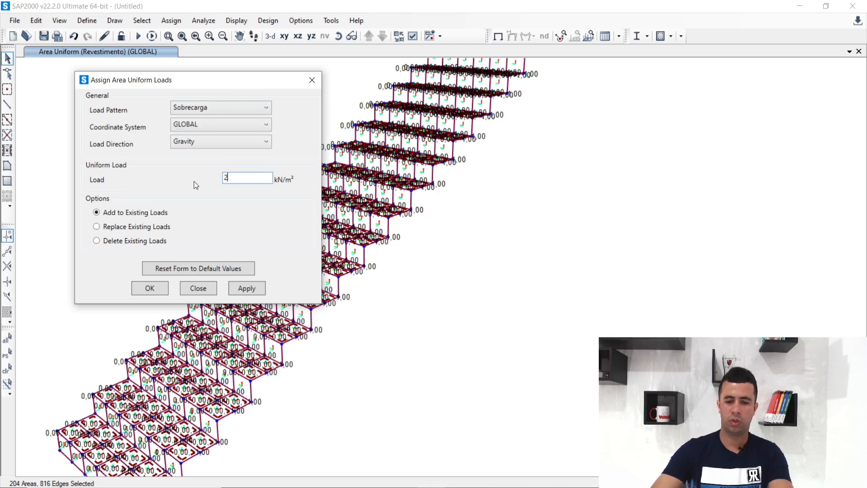
text(5)
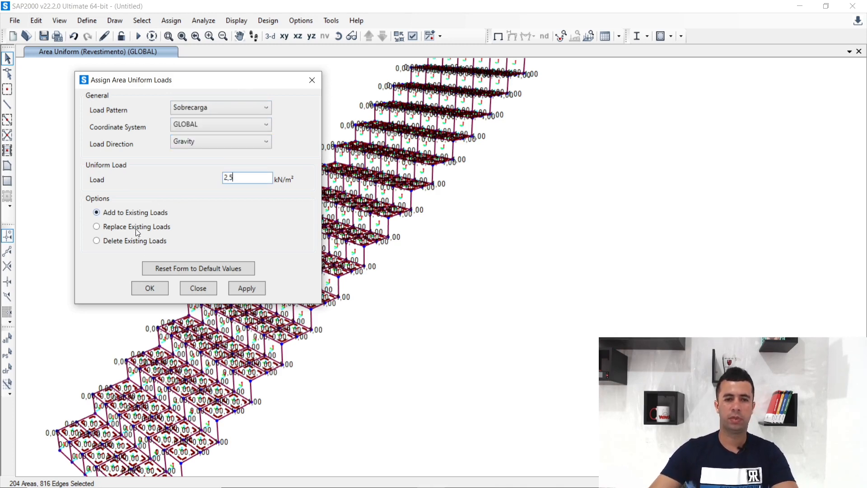
click(235, 289)
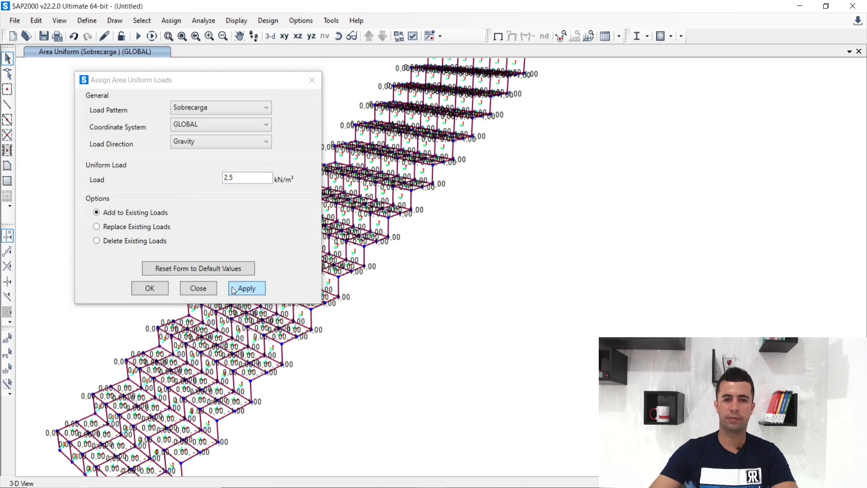
click(234, 289)
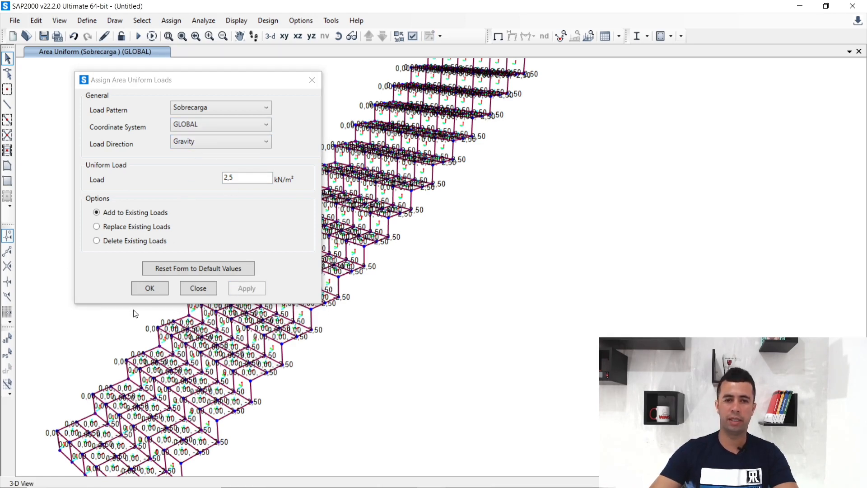
click(150, 288)
- Check the loads assigned to a single tread area and review the load labels along the staircase
scroll(214, 315, up, 6)
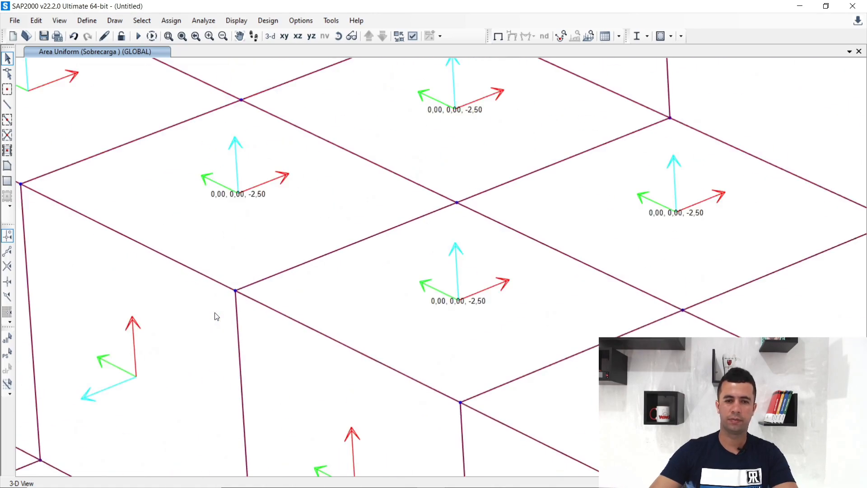
click(260, 270)
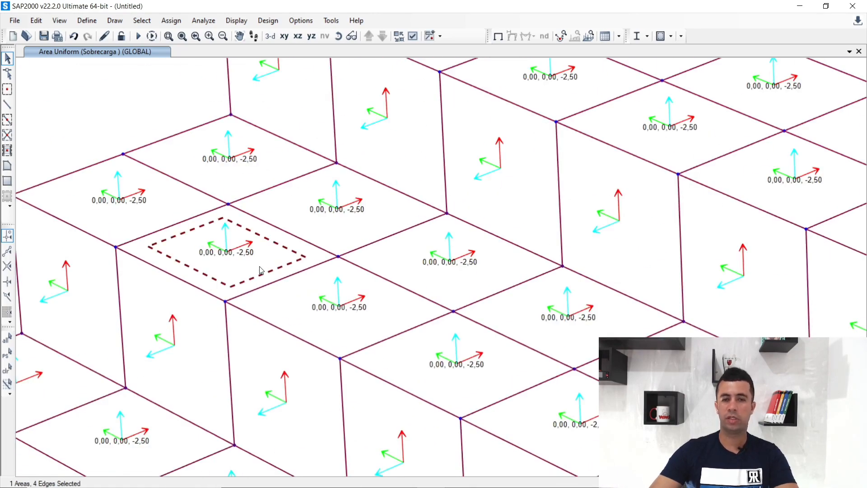
right_click(260, 270)
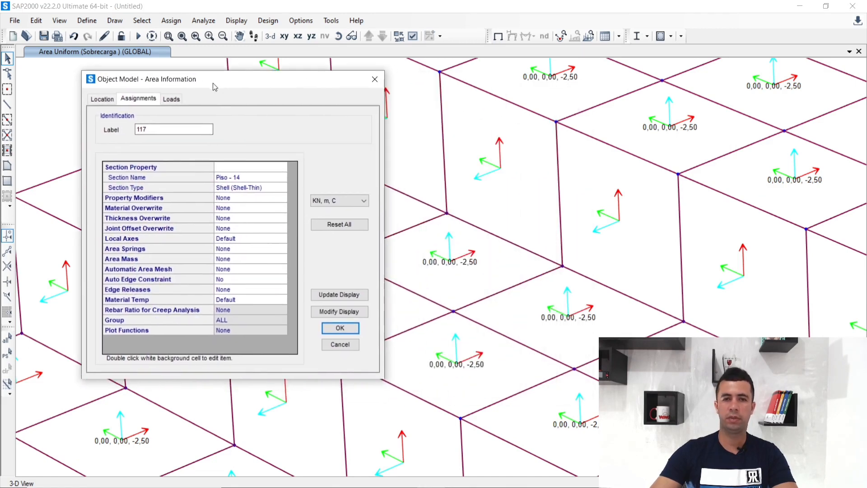
click(171, 99)
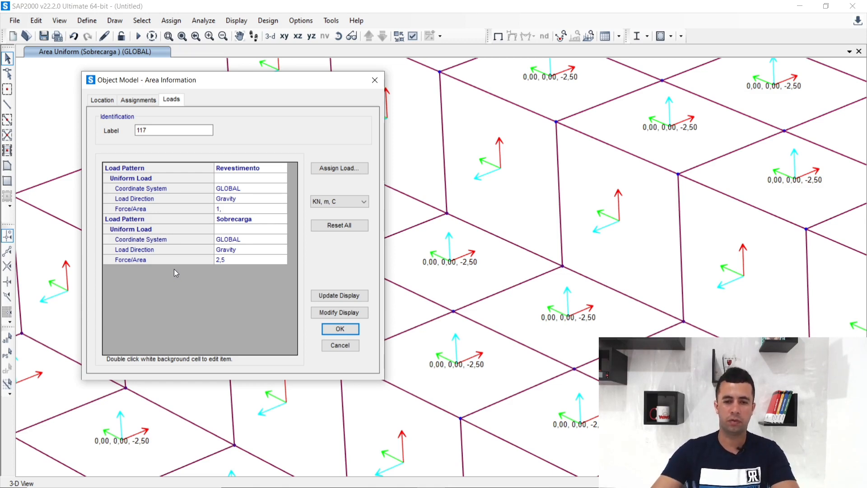
click(340, 328)
scroll(286, 263, down, 3)
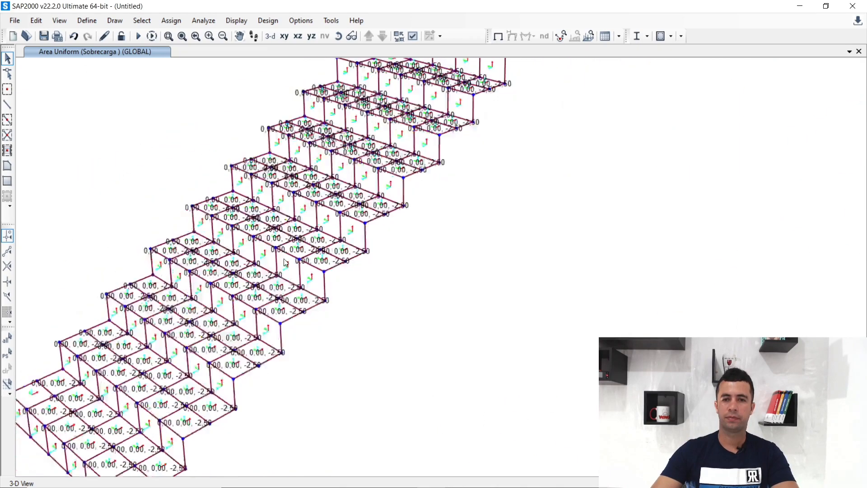
scroll(285, 263, down, 3)
scroll(376, 294, up, 1)
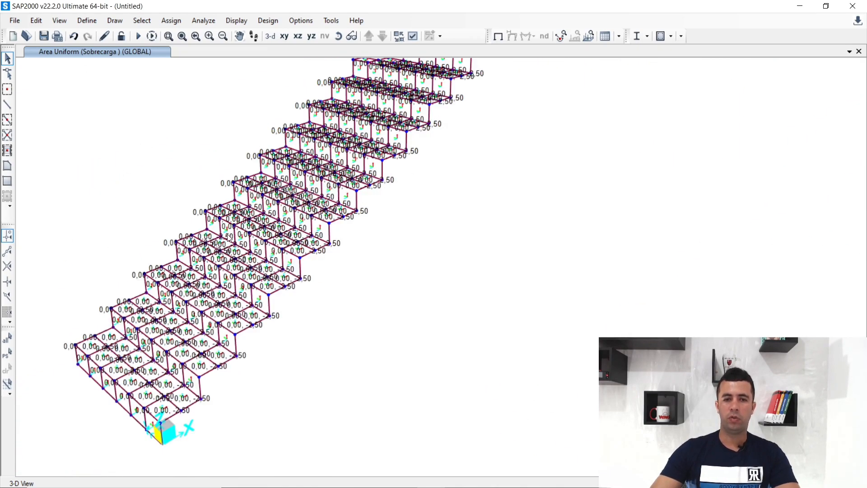
scroll(229, 239, up, 4)
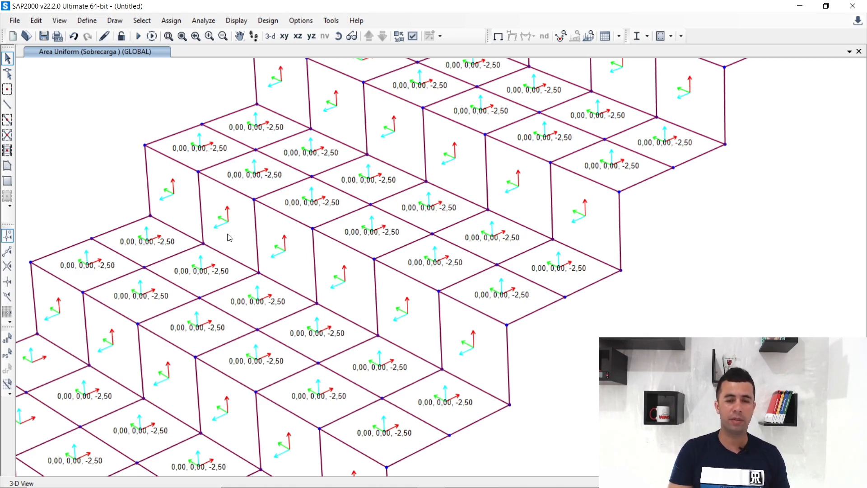
scroll(278, 282, down, 5)
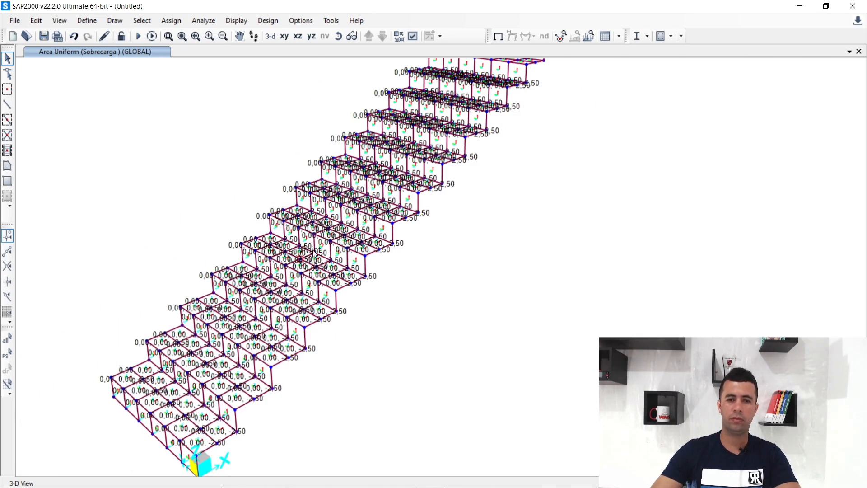
- Select all riser areas by their area section, Espelho - 14, and check the selection along the whole staircase
click(140, 21)
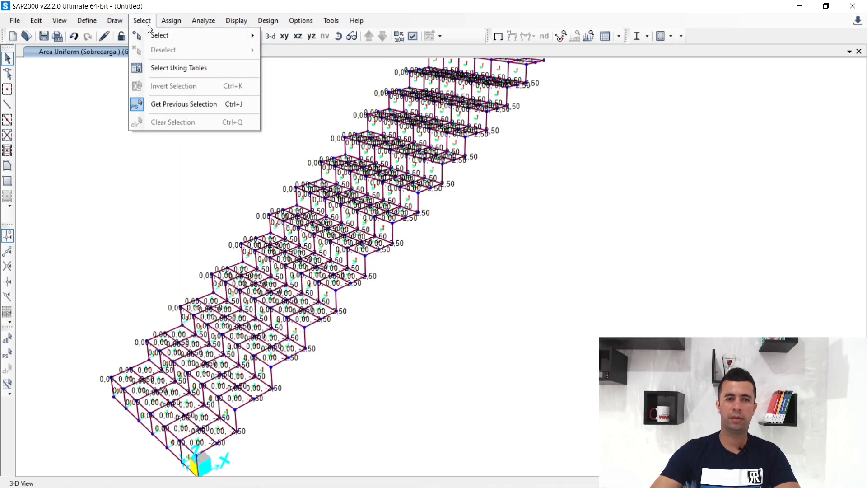
mouse_move(189, 35)
mouse_move(322, 137)
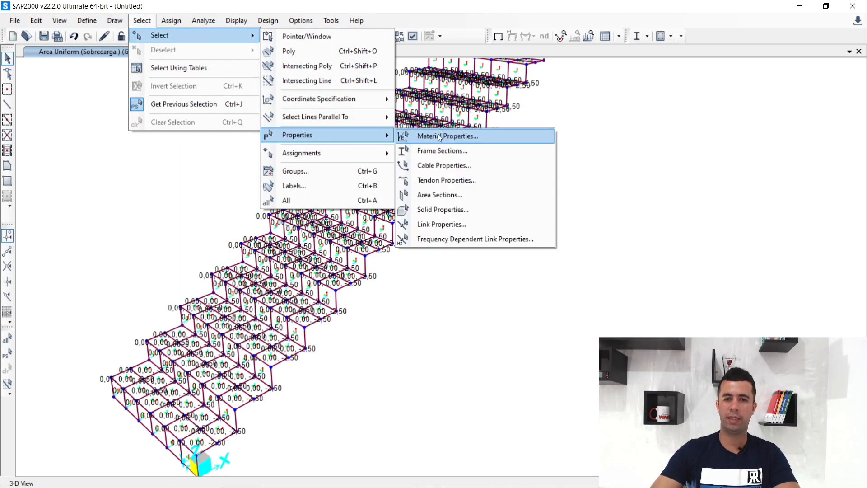
click(452, 198)
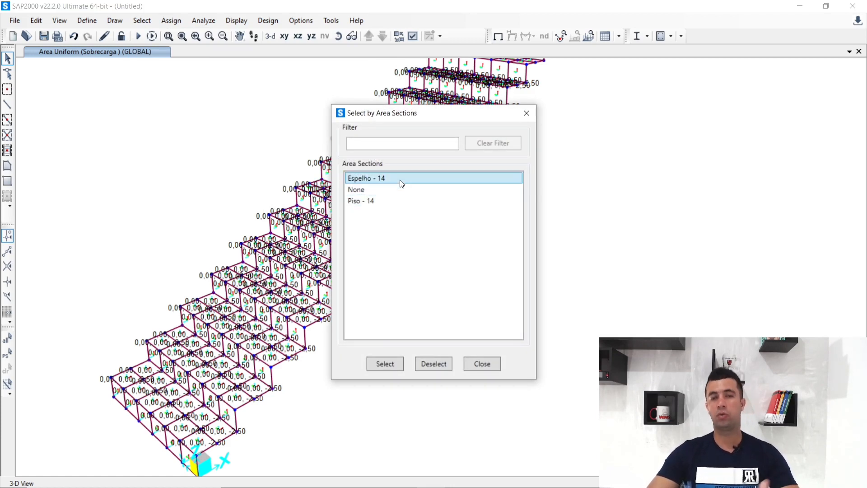
click(385, 363)
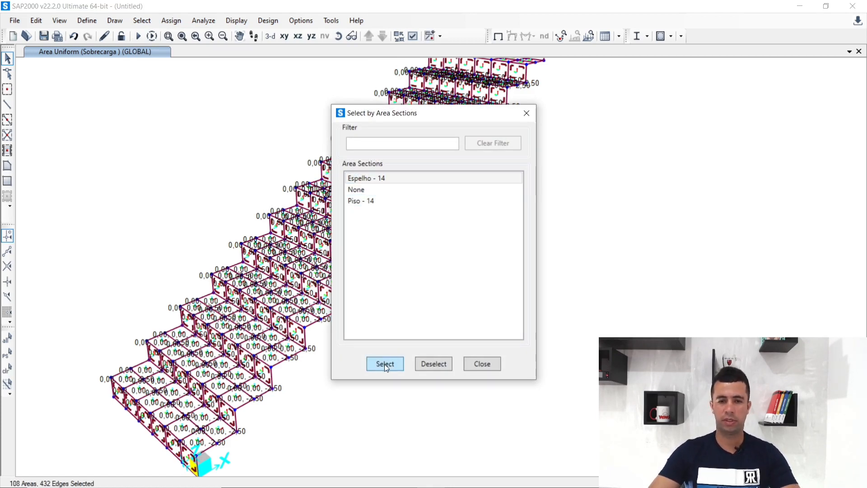
click(482, 363)
scroll(288, 355, up, 5)
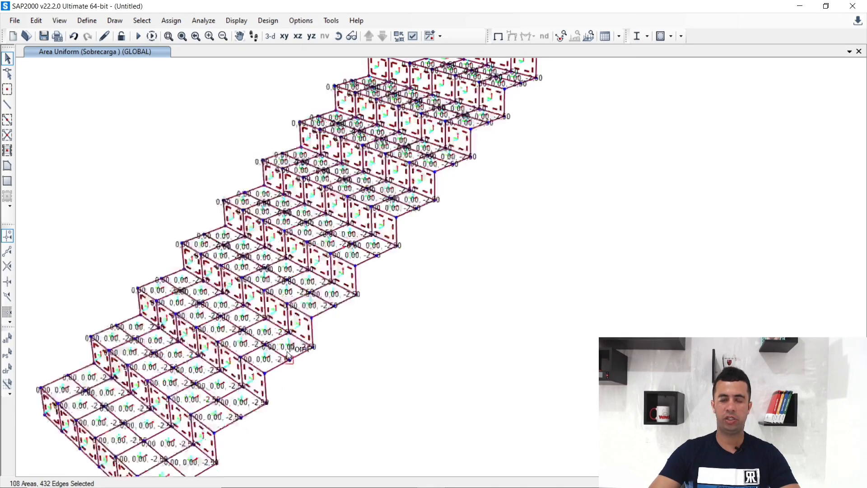
scroll(289, 355, down, 10)
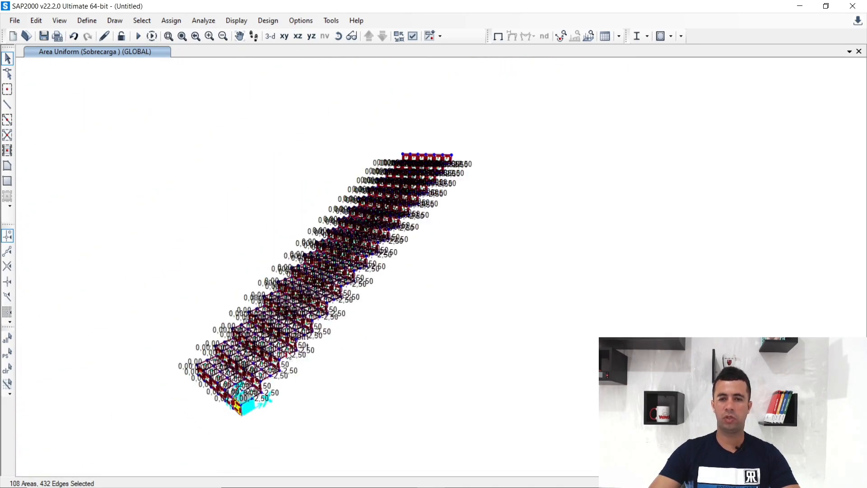
scroll(436, 149, up, 5)
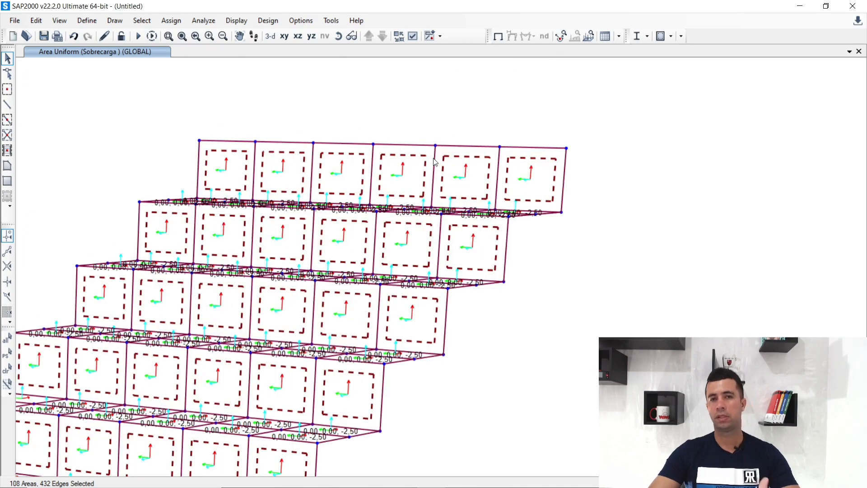
scroll(435, 161, down, 6)
- Add a uniform gravity load of 1 kN/m² in the Revestimento load pattern to the selected riser areas, keeping existing loads
click(176, 22)
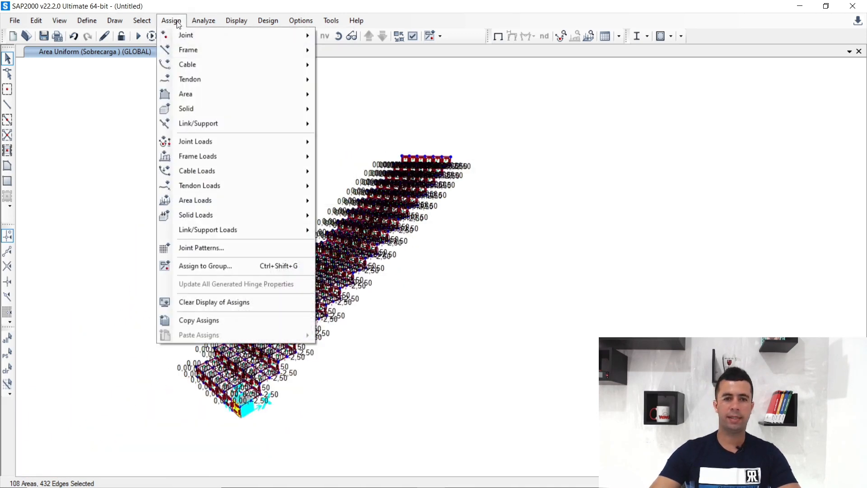
mouse_move(221, 202)
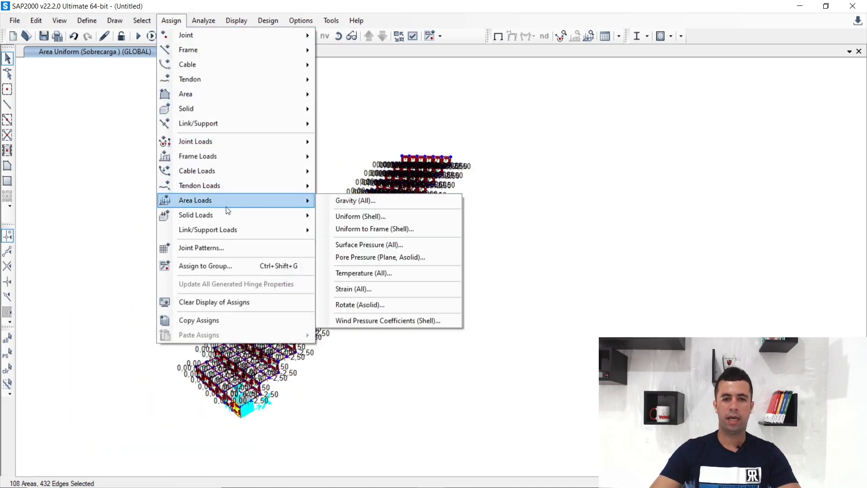
click(382, 216)
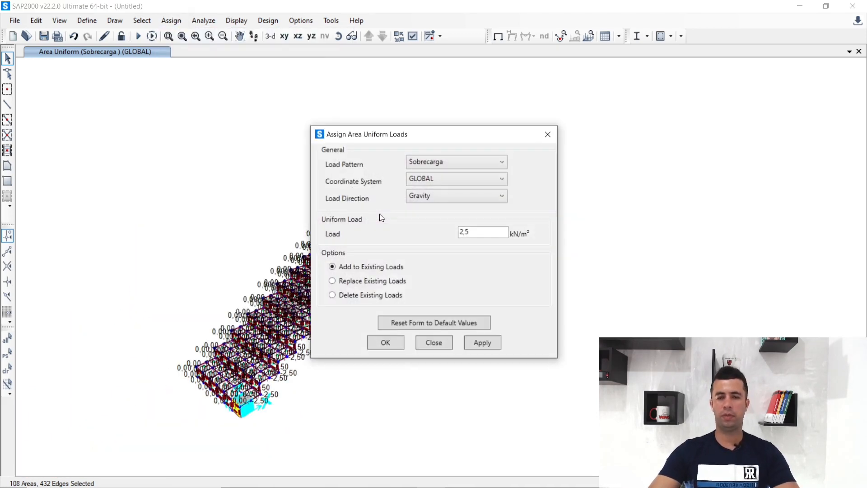
click(444, 162)
click(446, 161)
click(445, 161)
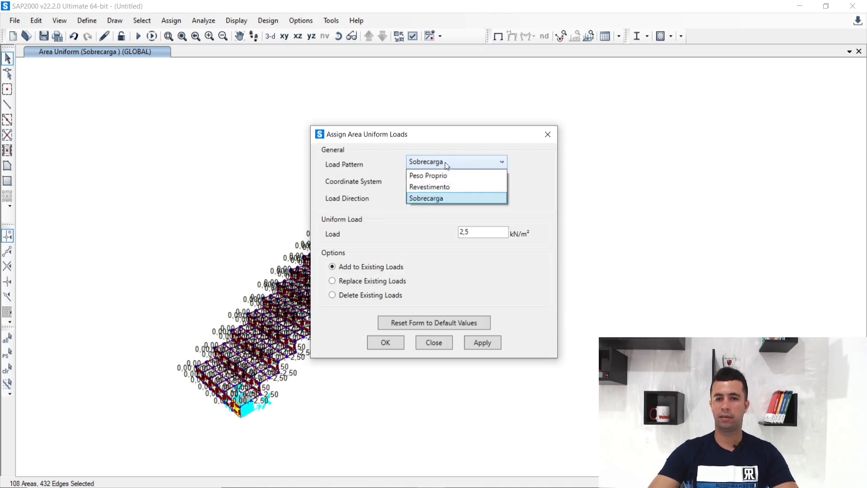
click(442, 187)
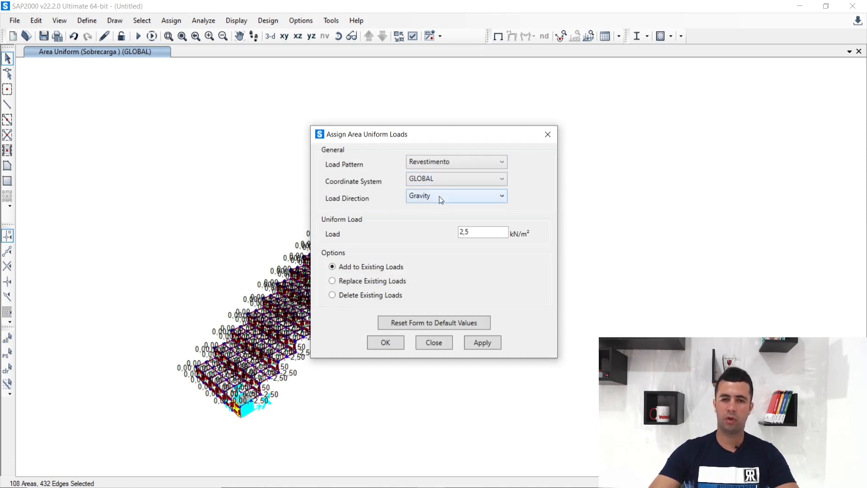
key(Tab)
text(1)
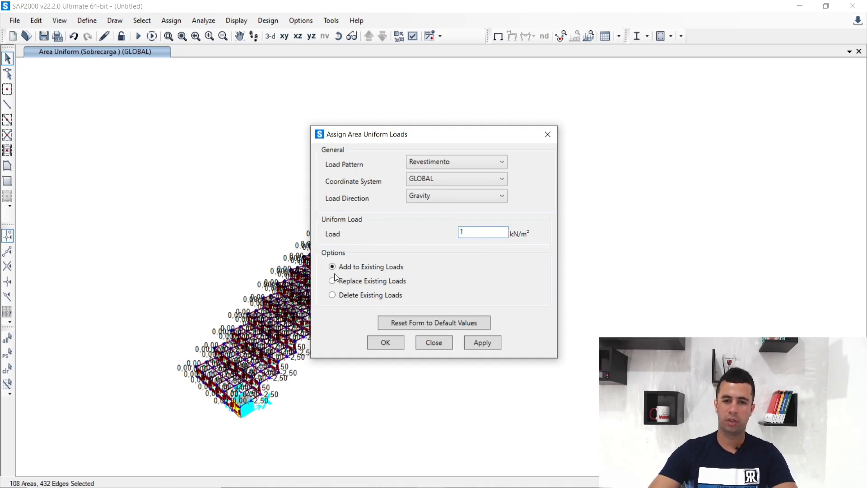
click(491, 341)
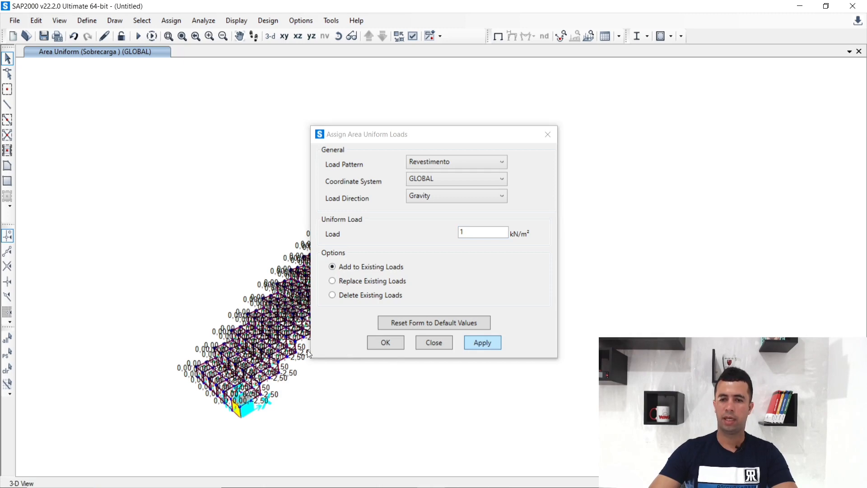
click(374, 342)
- Review the Revestimento load labels on the treads and risers along the staircase, and restore the plain model display without loads
scroll(300, 350, up, 6)
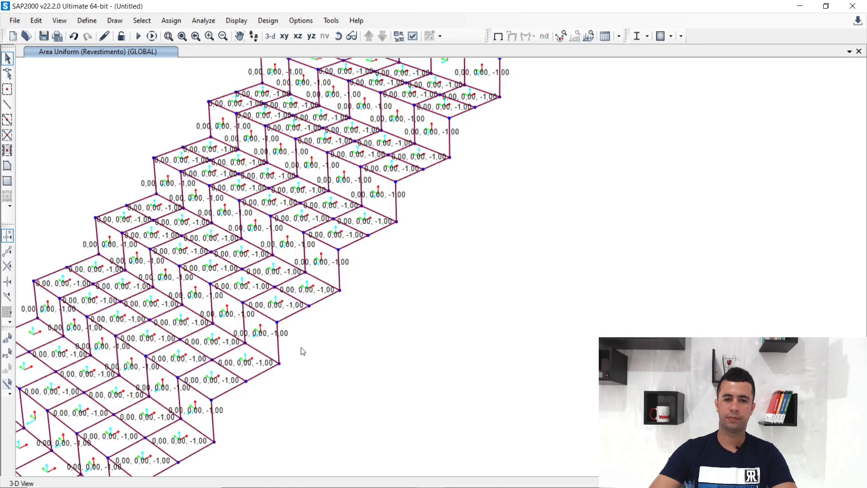
scroll(196, 319, up, 2)
scroll(194, 319, down, 6)
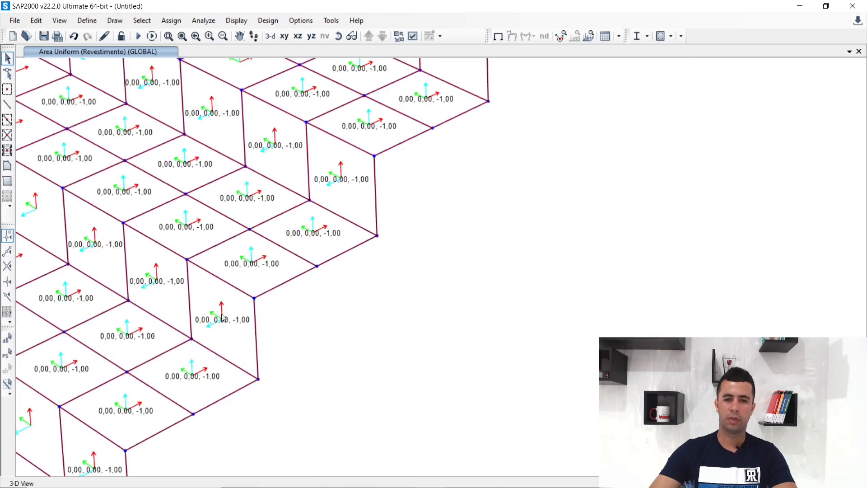
scroll(339, 358, down, 4)
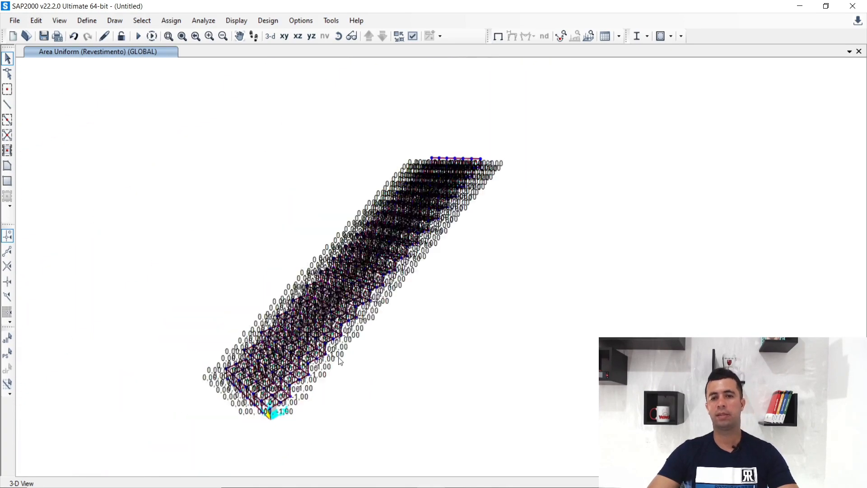
scroll(157, 369, up, 2)
scroll(158, 369, down, 2)
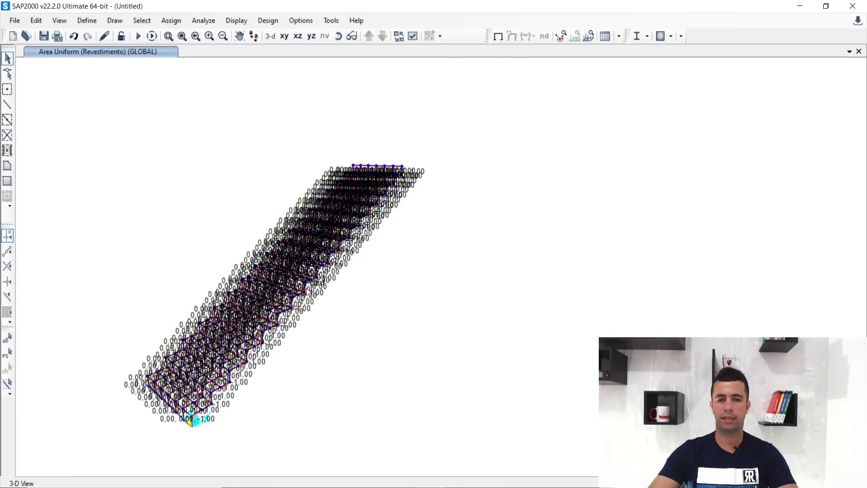
scroll(309, 289, up, 3)
click(498, 36)
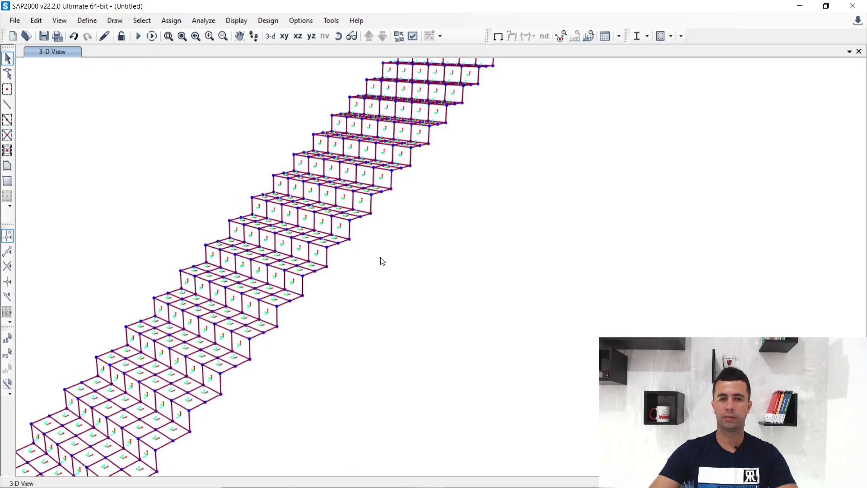
scroll(363, 271, down, 3)
scroll(367, 270, up, 3)
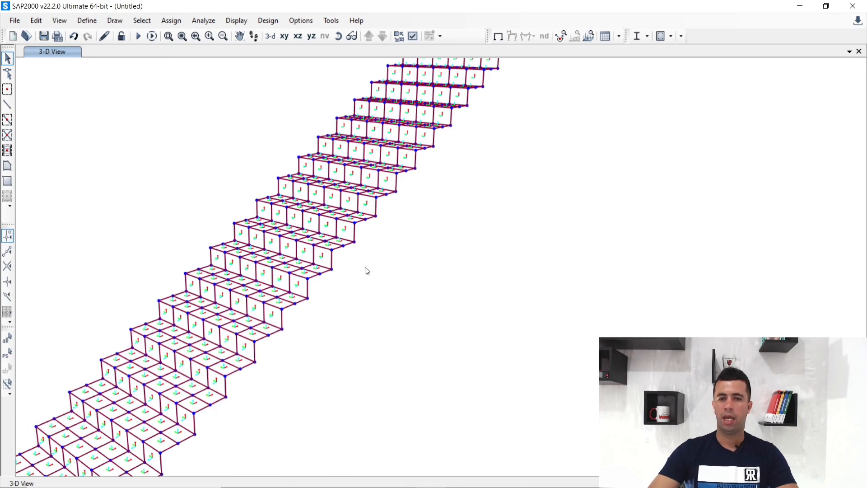
- Set up the area load display for the Revestimento load pattern, keeping the dialog clear of the staircase
click(587, 39)
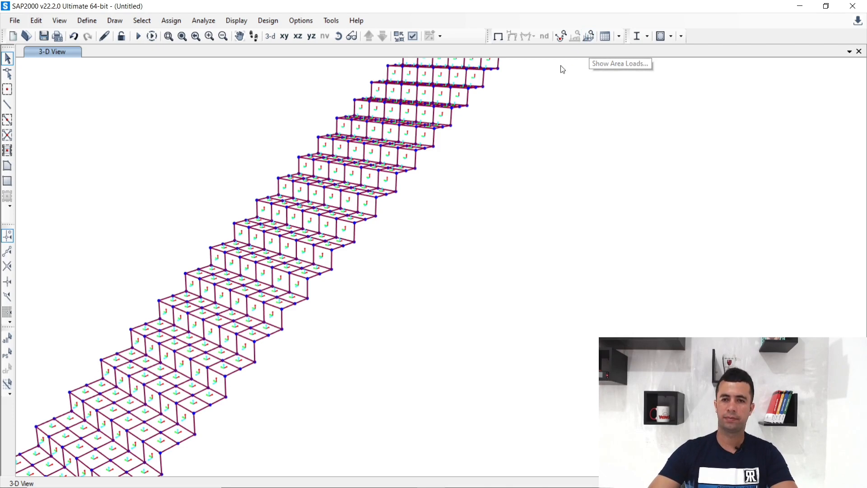
drag(510, 74, 759, 16)
click(741, 48)
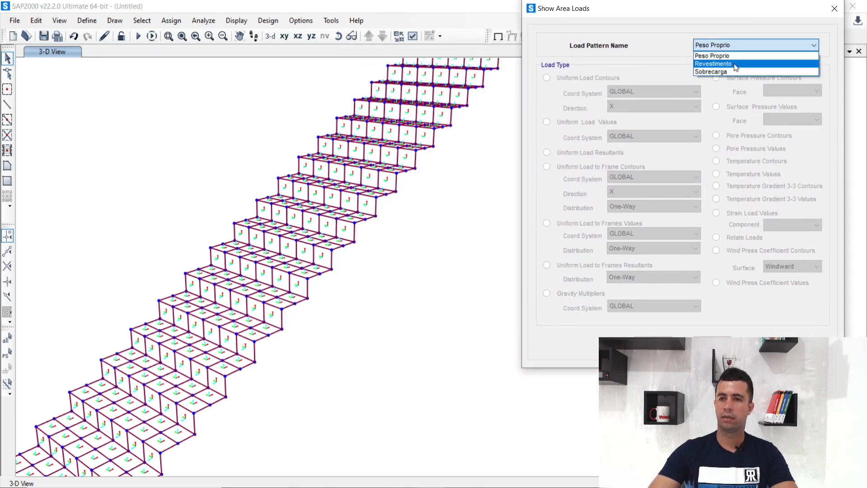
click(733, 63)
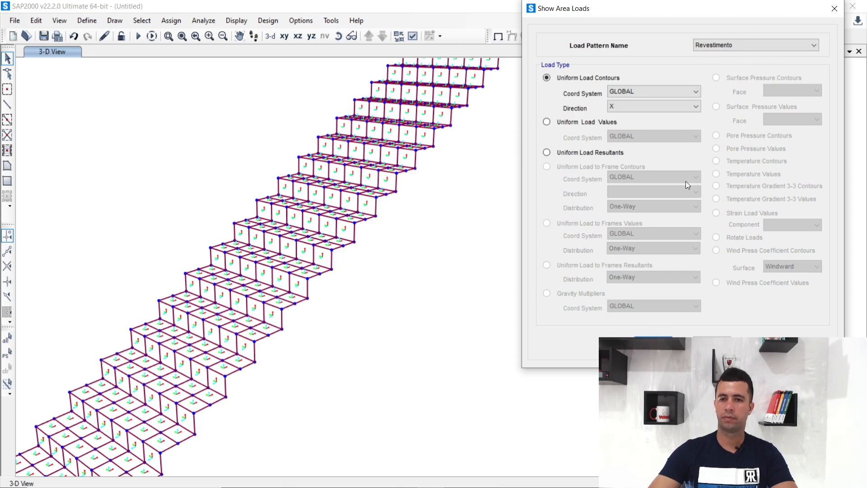
- Display the Revestimento area loads as uniform load contours in the GLOBAL coordinate system, Gravity direction
click(687, 94)
click(682, 109)
click(682, 109)
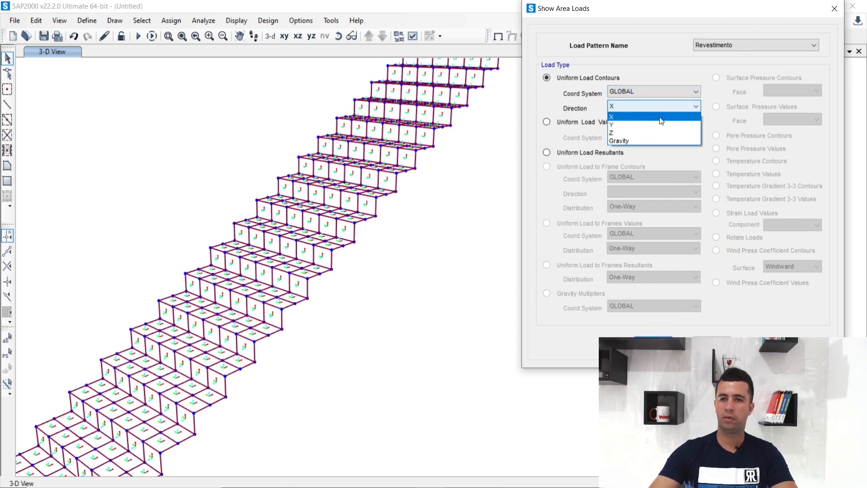
click(653, 138)
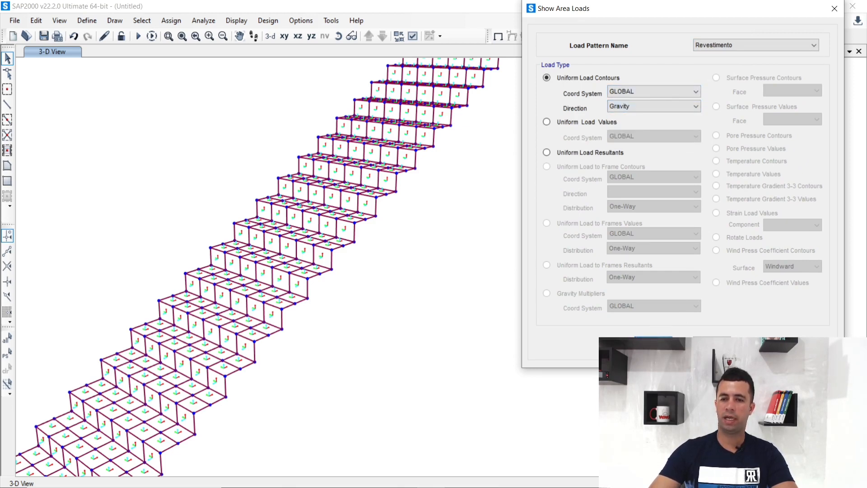
click(653, 342)
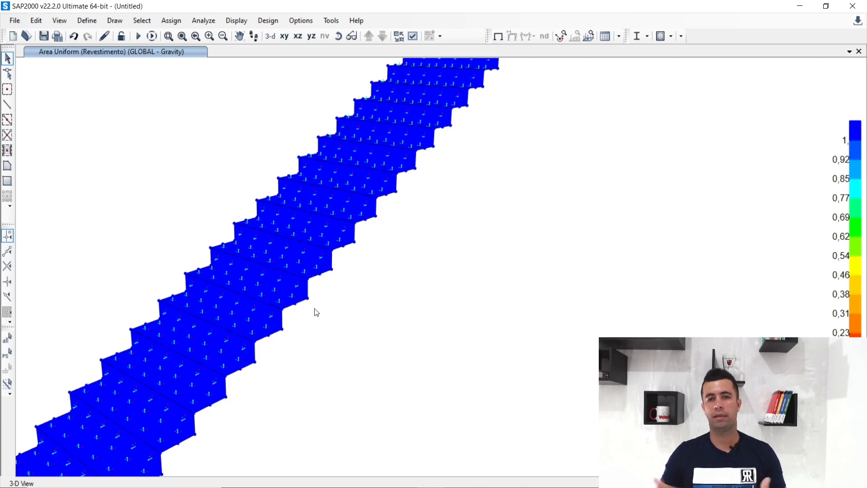
- Display the Sobrecarga area loads as uniform load contours in the GLOBAL coordinate system, Gravity direction
click(587, 35)
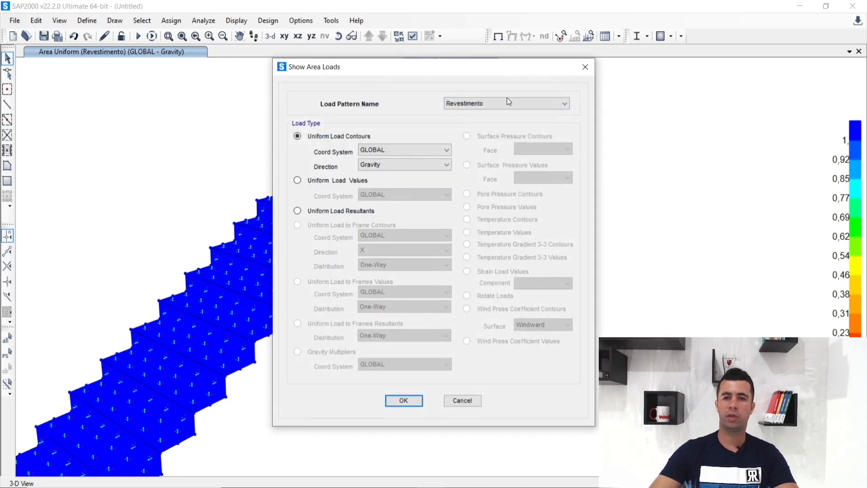
click(507, 103)
click(506, 103)
drag(521, 69, 730, 12)
click(706, 43)
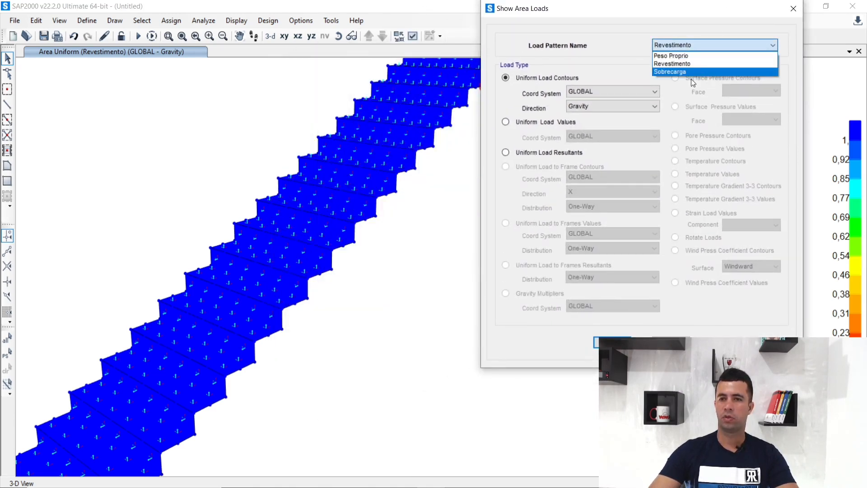
click(687, 70)
click(606, 93)
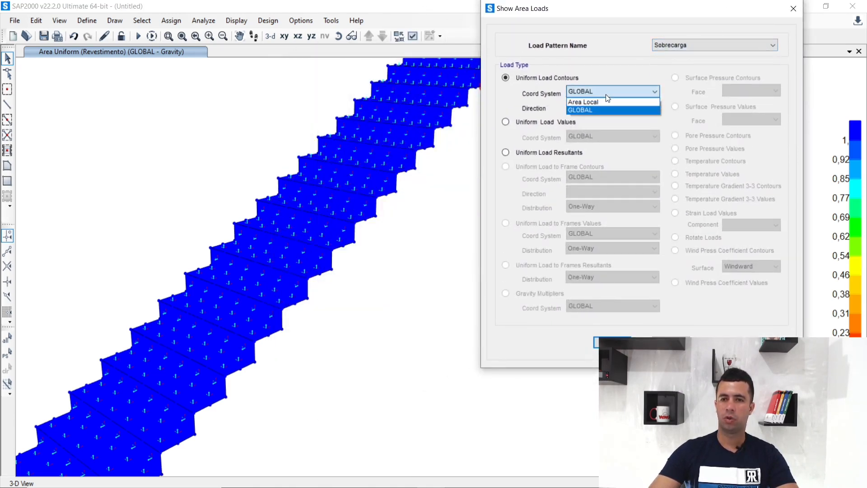
click(605, 110)
click(606, 106)
click(599, 138)
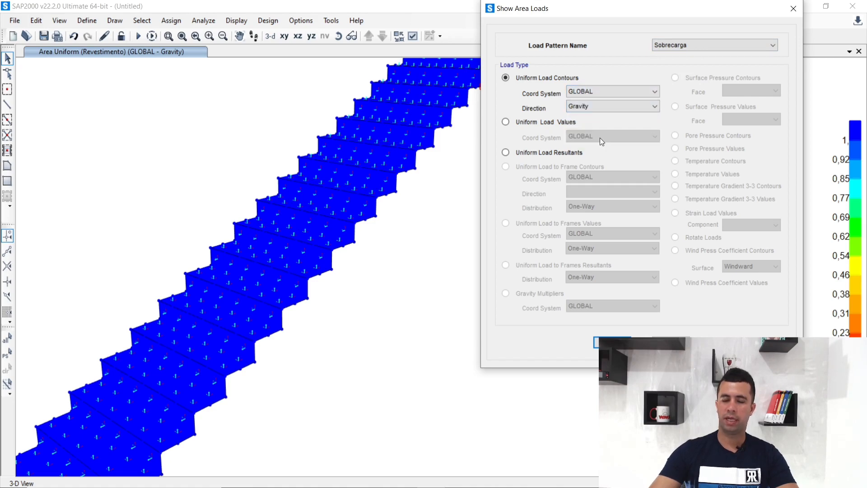
click(613, 343)
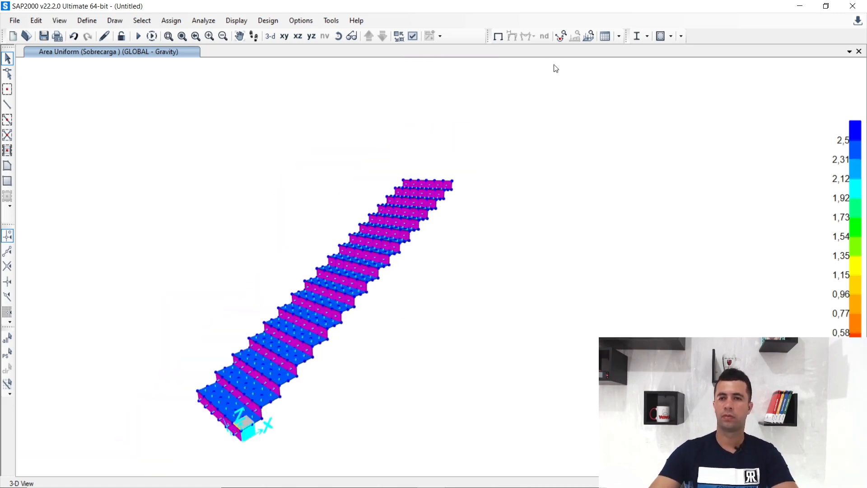
- Restore the undeformed model display and select only the seven joints along the bottom edge of the staircase's first riser
click(498, 36)
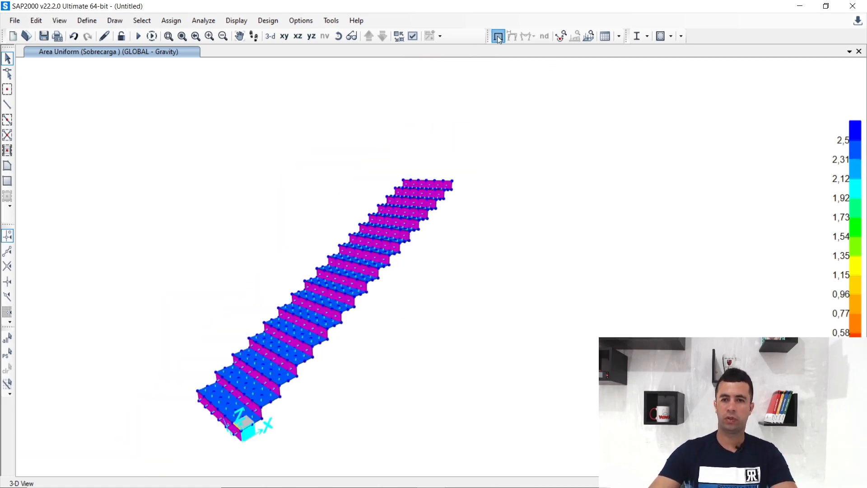
scroll(247, 441, up, 5)
click(246, 435)
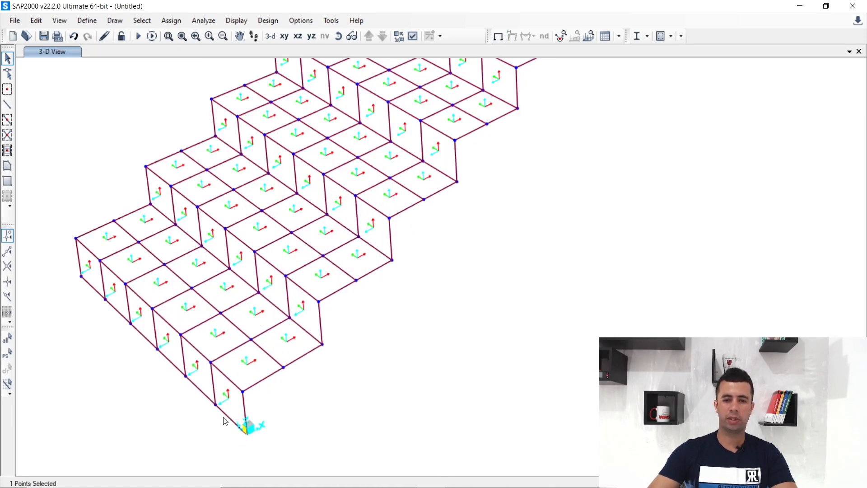
click(216, 403)
click(185, 375)
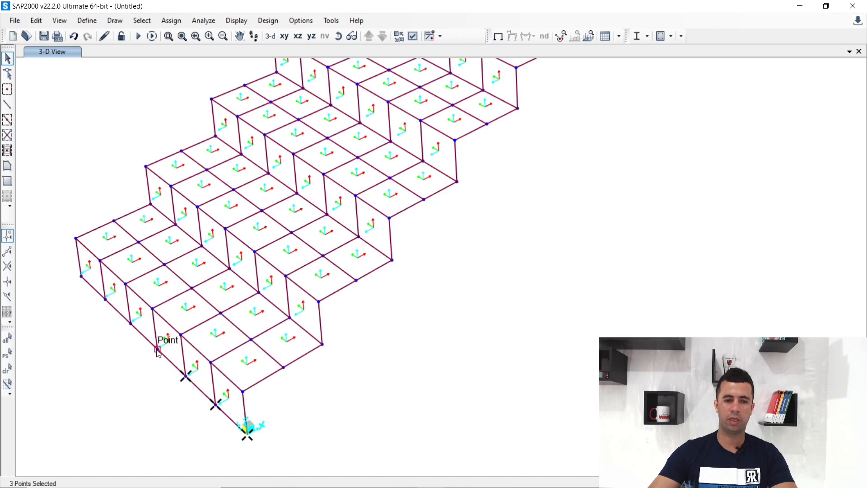
click(157, 349)
click(131, 323)
drag(106, 299, 102, 296)
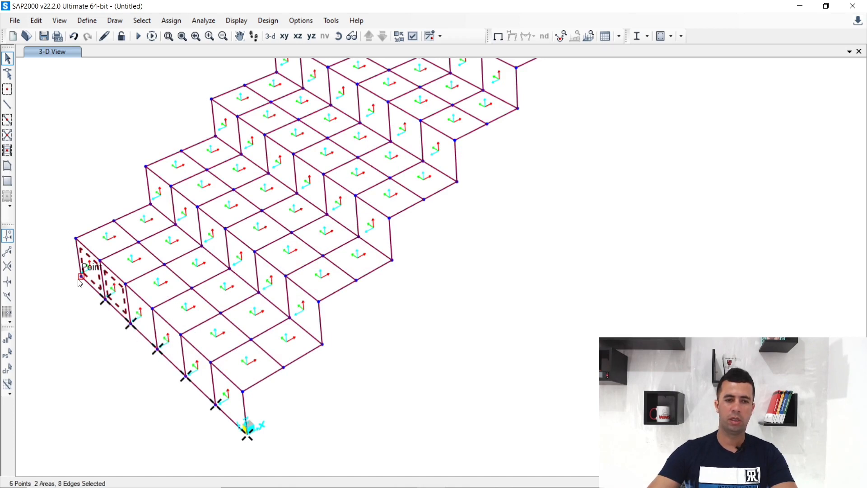
click(81, 274)
click(90, 270)
click(116, 294)
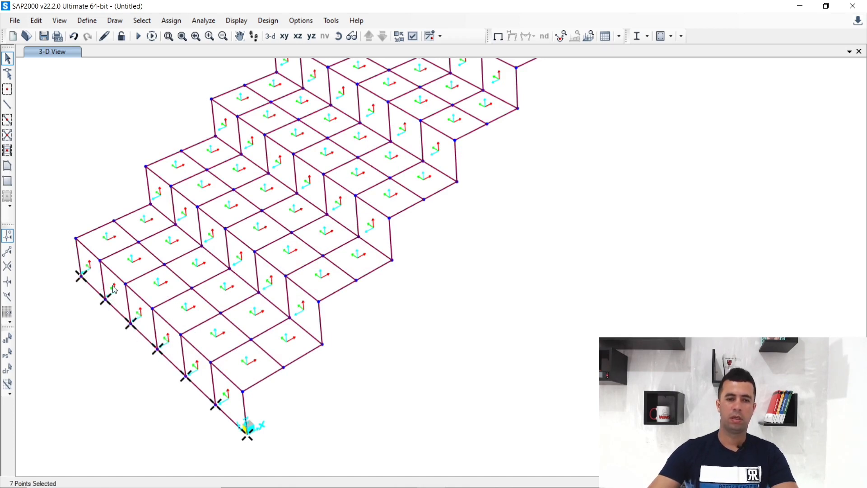
click(92, 277)
scroll(82, 291, up, 3)
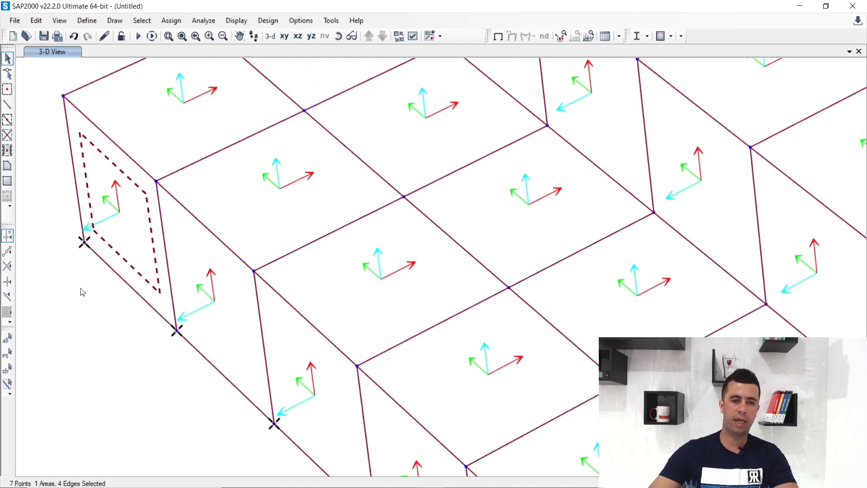
click(130, 250)
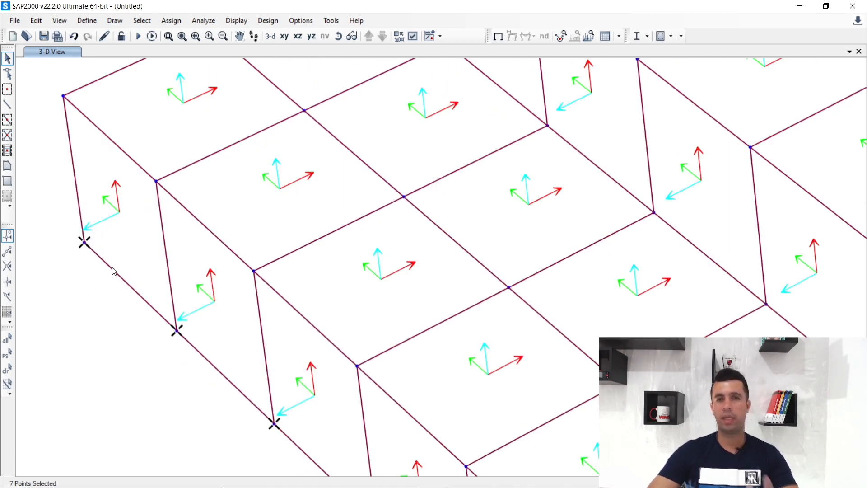
- Assign pinned restraints to the selected base joints, fixing Translation 1, 2 and 3 with all rotations free
scroll(112, 271, down, 8)
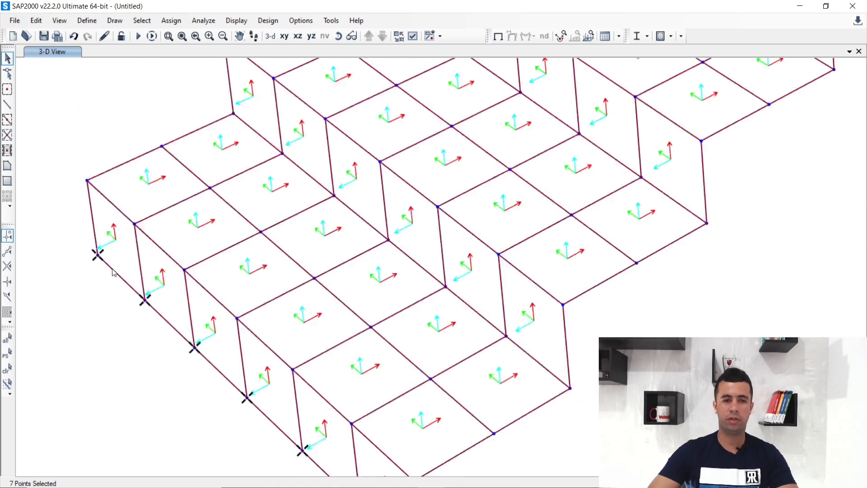
scroll(397, 353, down, 2)
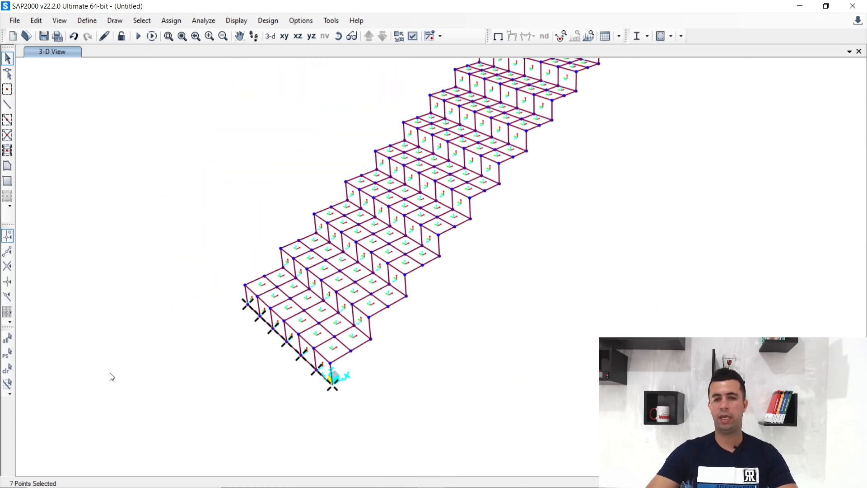
scroll(112, 377, down, 1)
scroll(201, 364, up, 1)
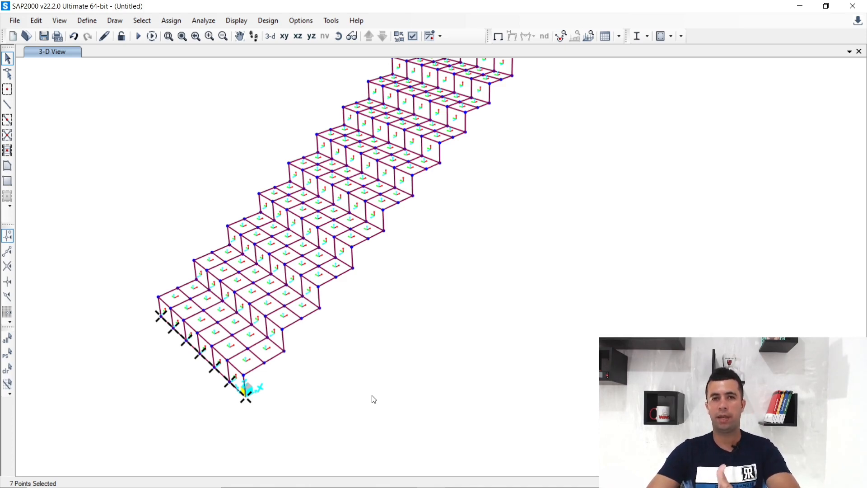
click(186, 20)
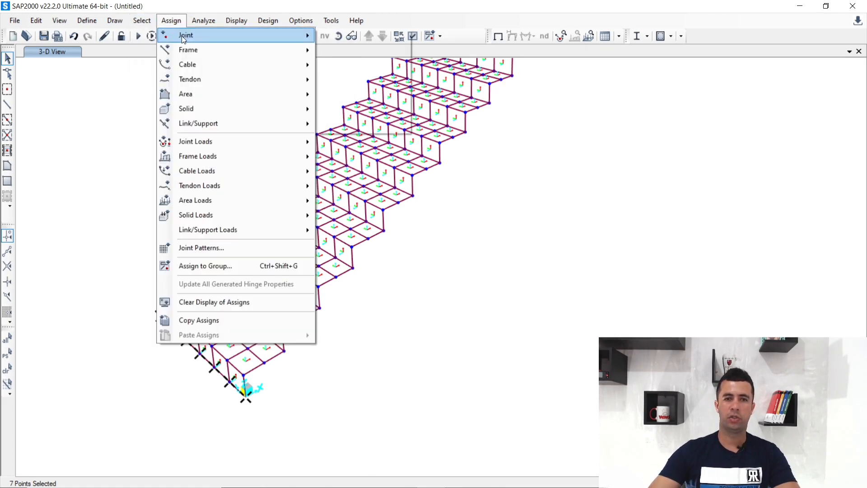
mouse_move(184, 37)
click(357, 37)
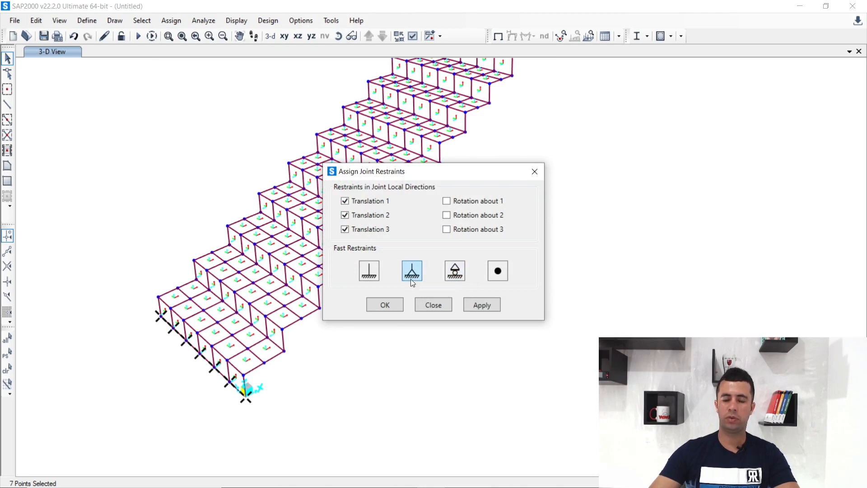
click(487, 307)
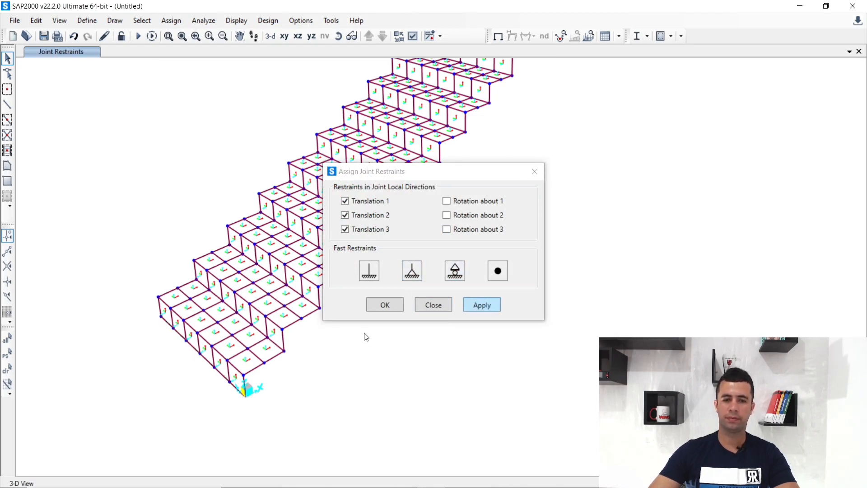
click(382, 305)
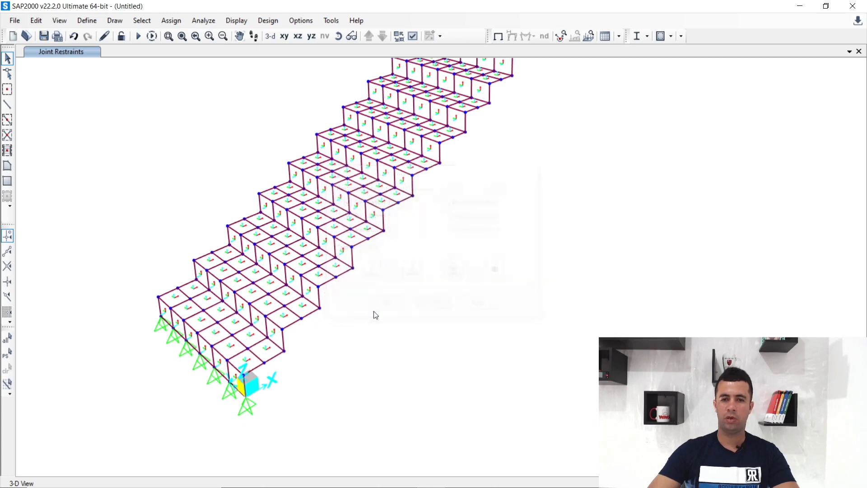
- Select only the seven joints along the upper edge of the staircase's topmost riser
scroll(178, 384, down, 3)
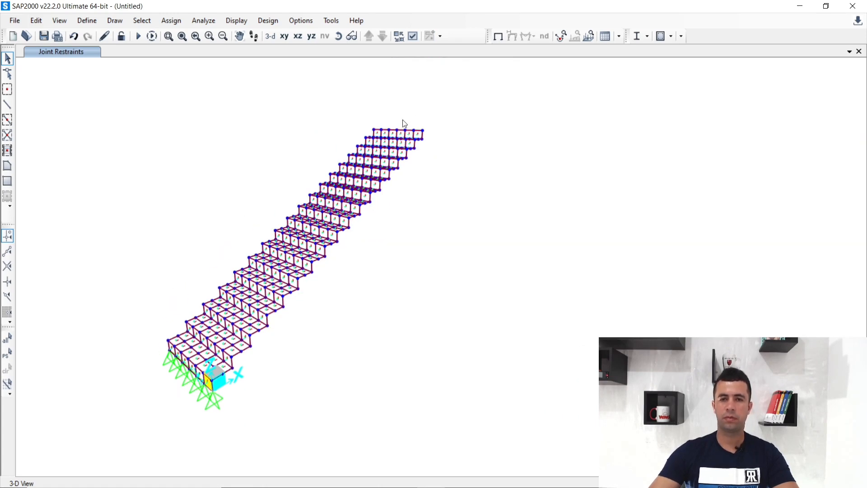
scroll(407, 112, up, 5)
click(468, 185)
click(434, 184)
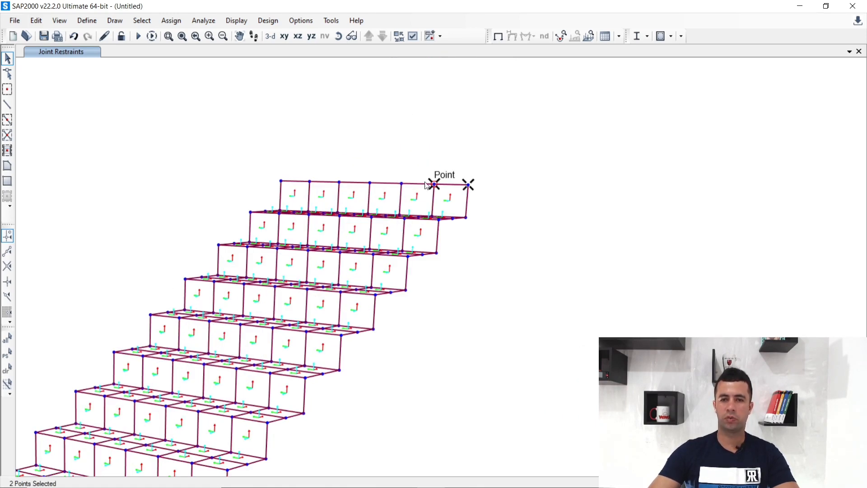
drag(401, 184, 395, 184)
drag(273, 165, 374, 193)
click(385, 198)
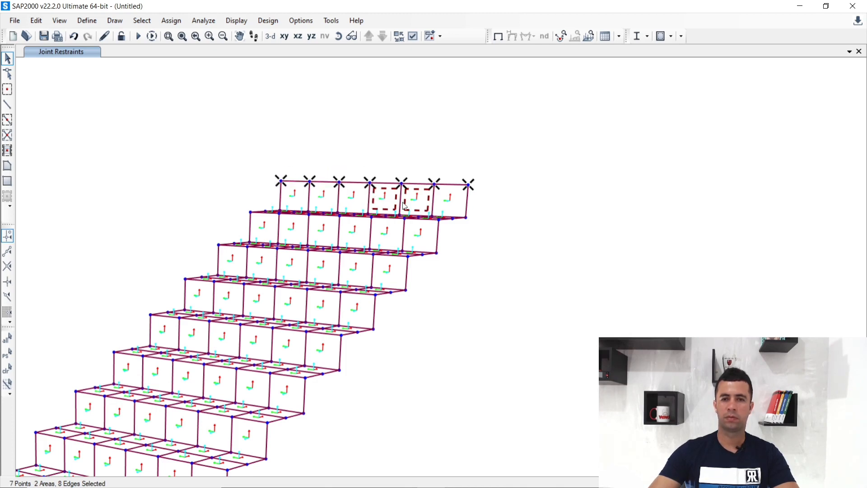
click(420, 198)
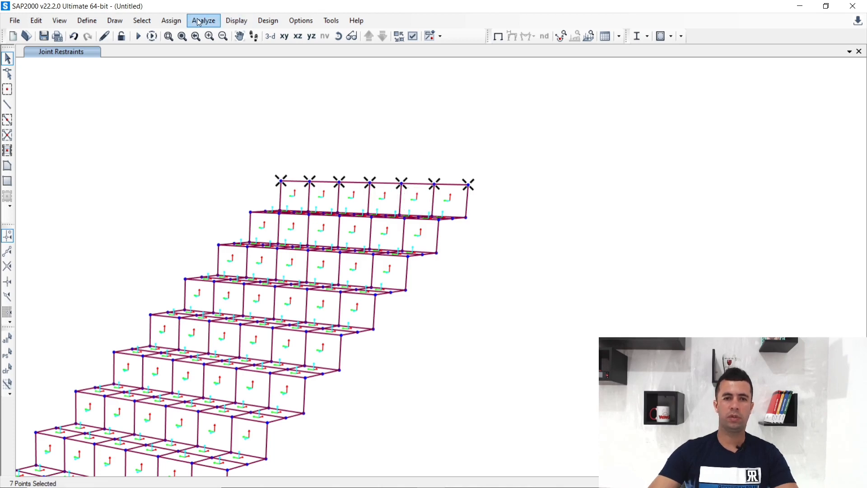
- Assign roller restraints to the selected top joints, fixing only Translation 3
click(181, 22)
mouse_move(185, 36)
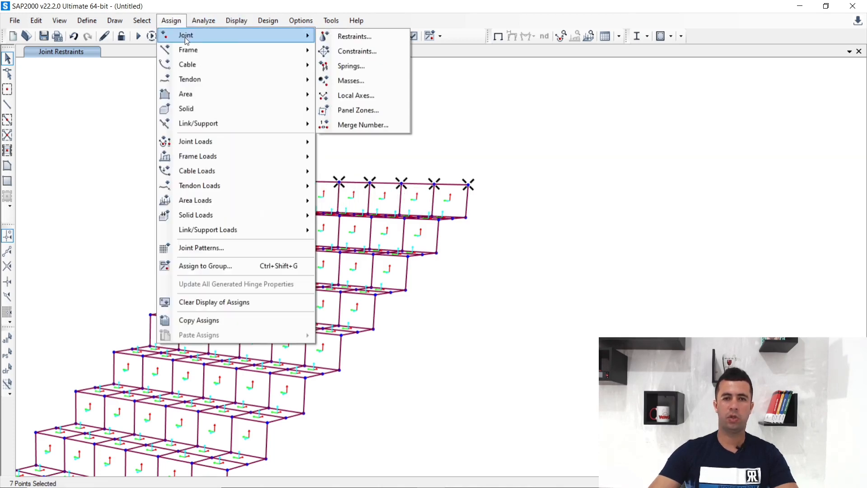
click(351, 41)
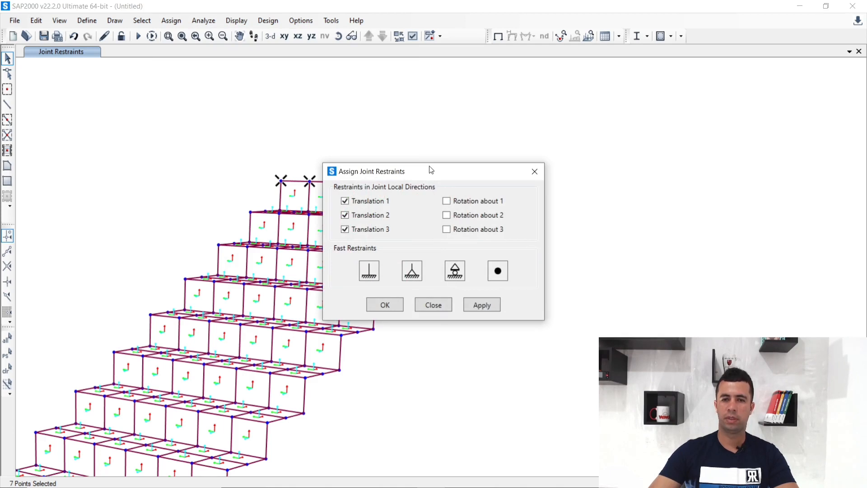
drag(430, 171, 481, 82)
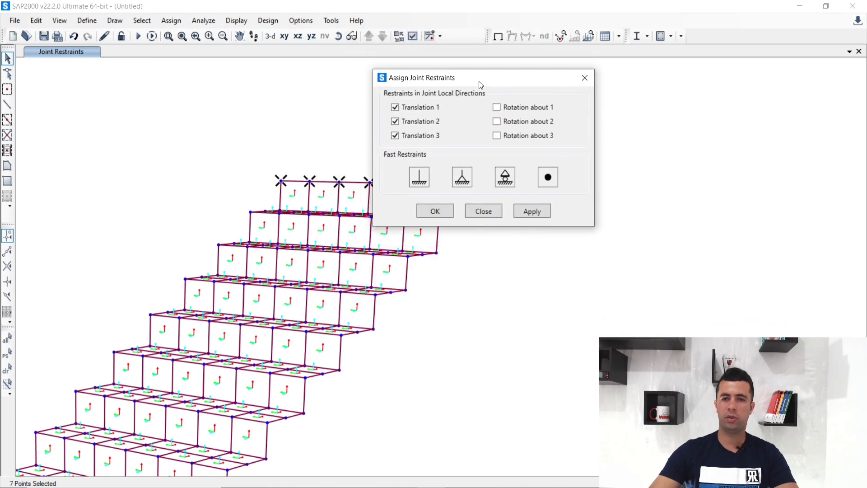
click(499, 175)
click(523, 212)
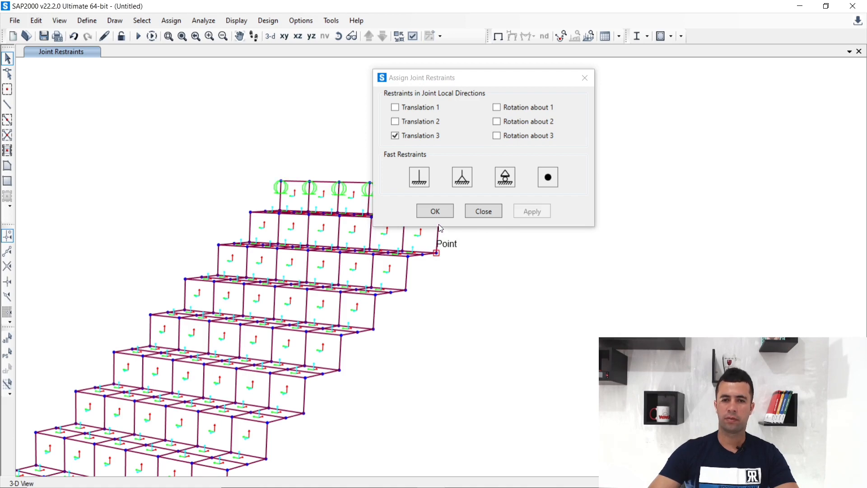
click(435, 211)
scroll(441, 217, down, 5)
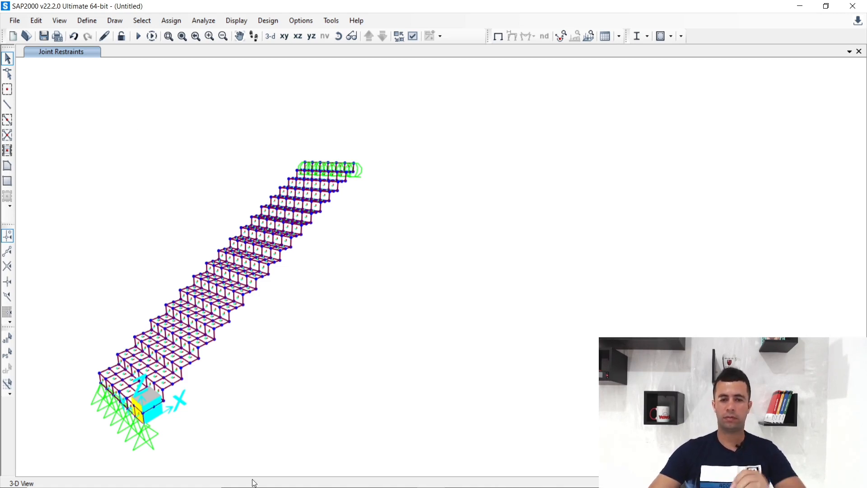
- Switch to File Explorer and examine the model files in the Sap2000 folder inside Módulo 1, closing the window when done
mouse_move(198, 485)
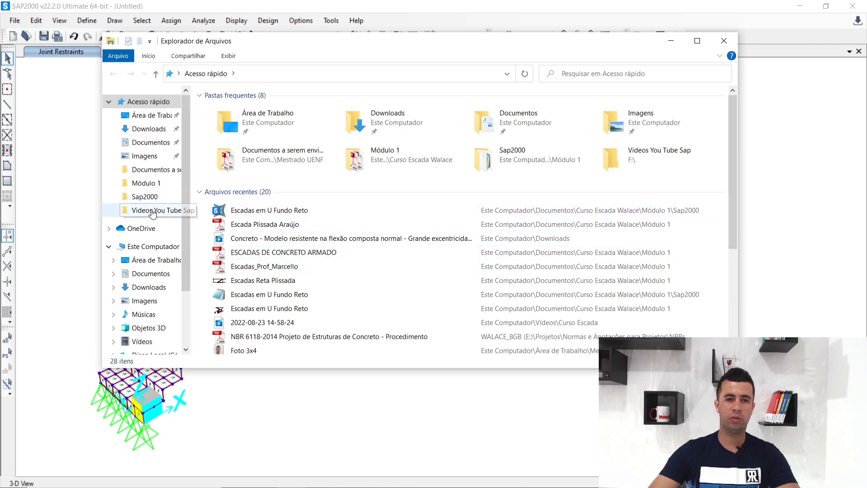
click(146, 183)
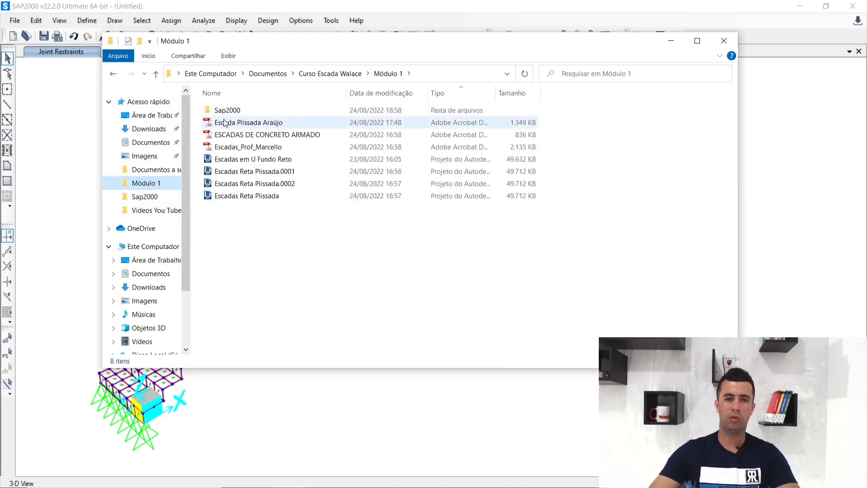
click(230, 111)
double_click(230, 113)
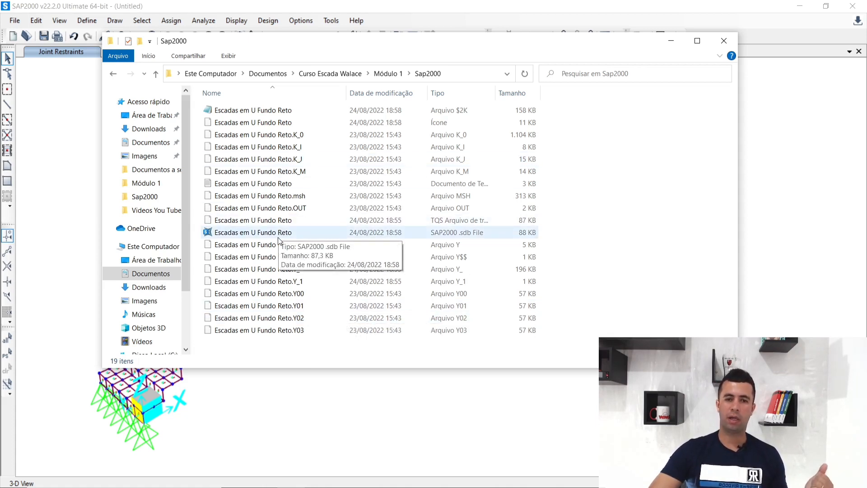
click(724, 41)
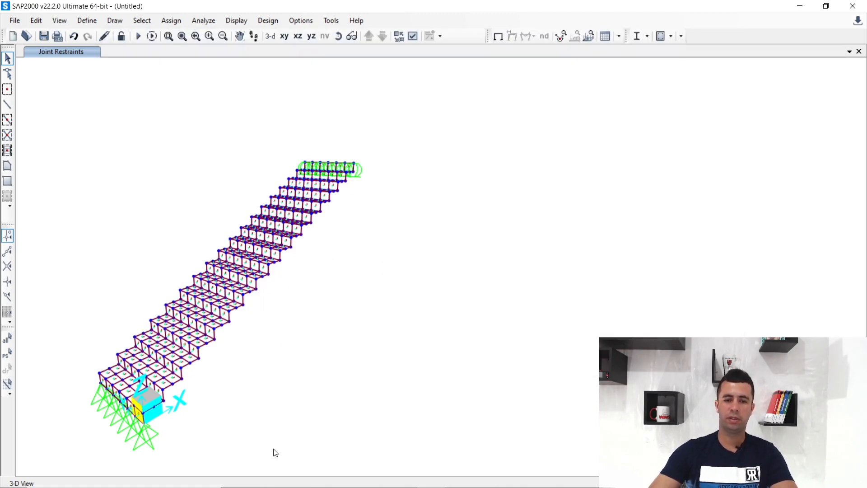
- Save the model under the name "Escada Plissada reta" in the Sap2000 folder of Módulo 1
click(14, 20)
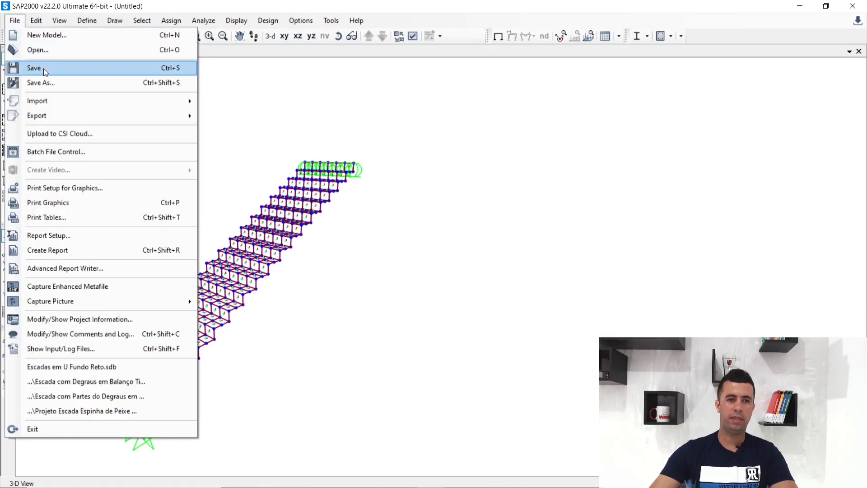
click(46, 85)
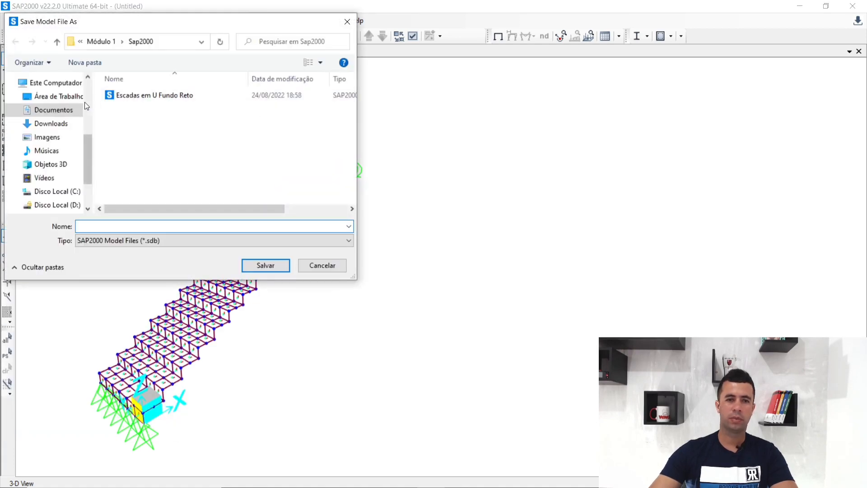
click(157, 95)
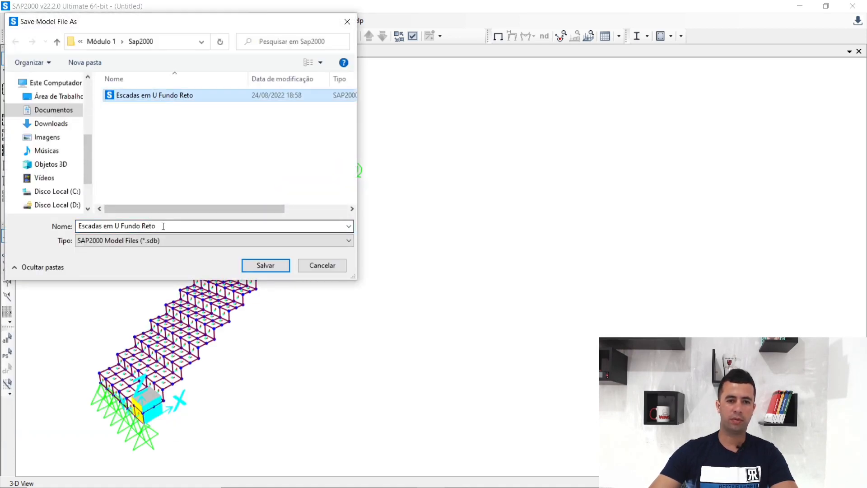
click(129, 225)
click(181, 227)
drag(181, 227, 104, 220)
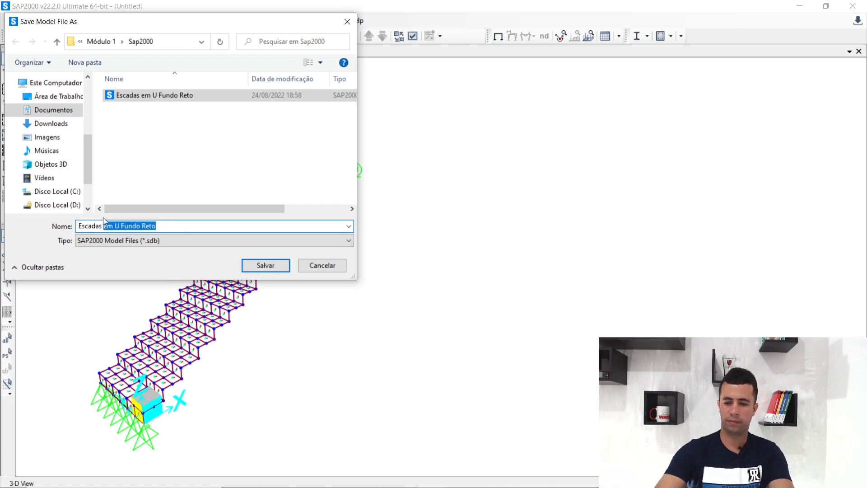
text(Plissa)
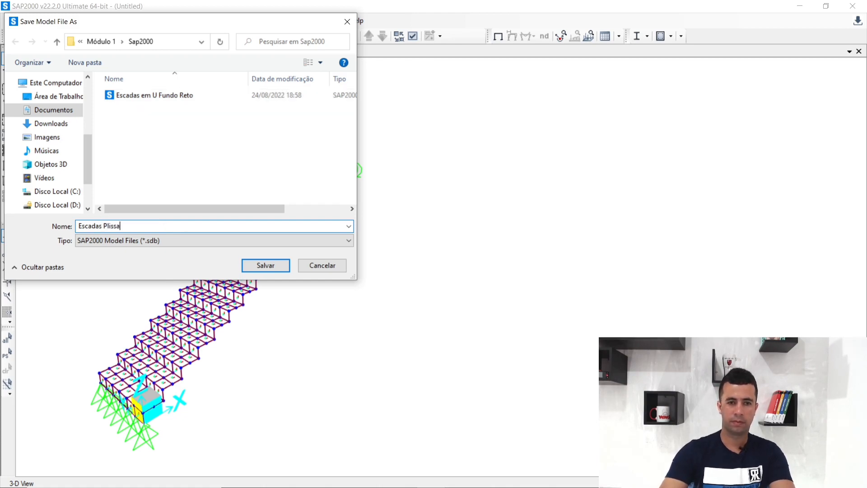
text(da r)
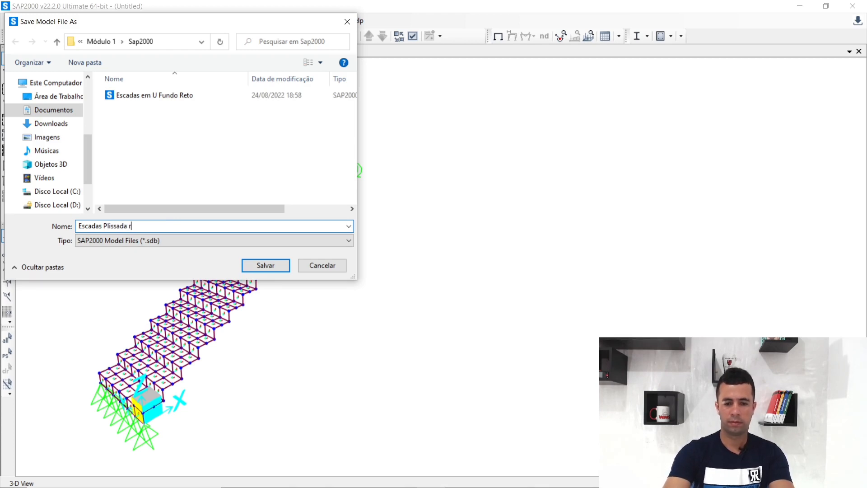
text(eta)
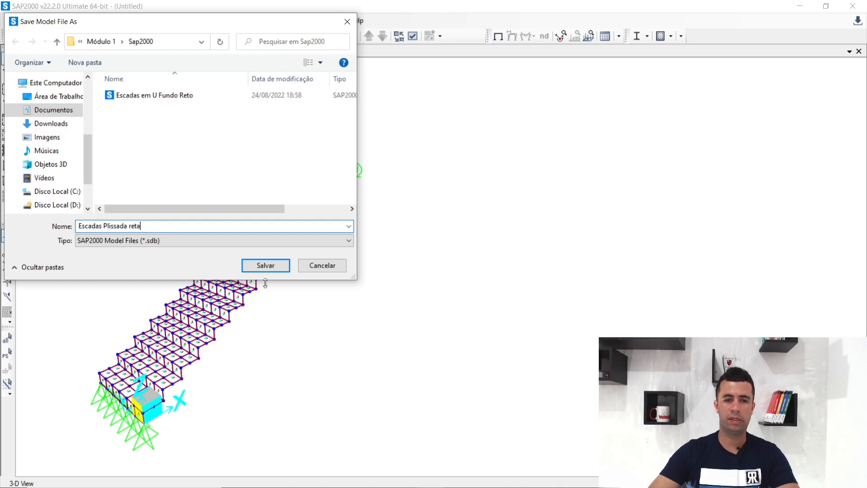
click(100, 226)
key(BackSpace)
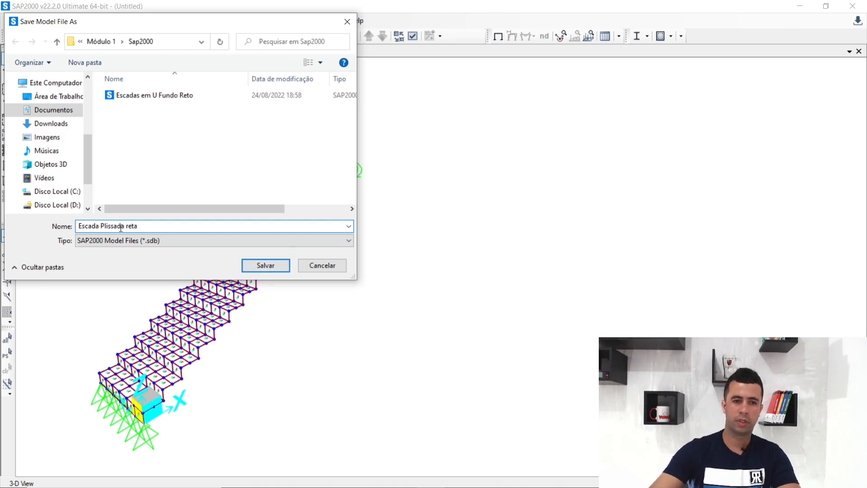
click(255, 266)
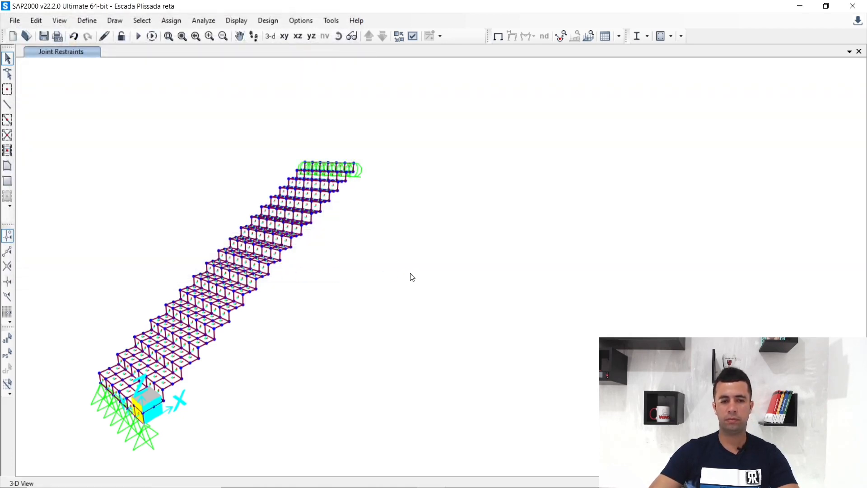
- Run the analysis for the load cases Peso Proprio, Revestimento and Sobrecarga
click(139, 38)
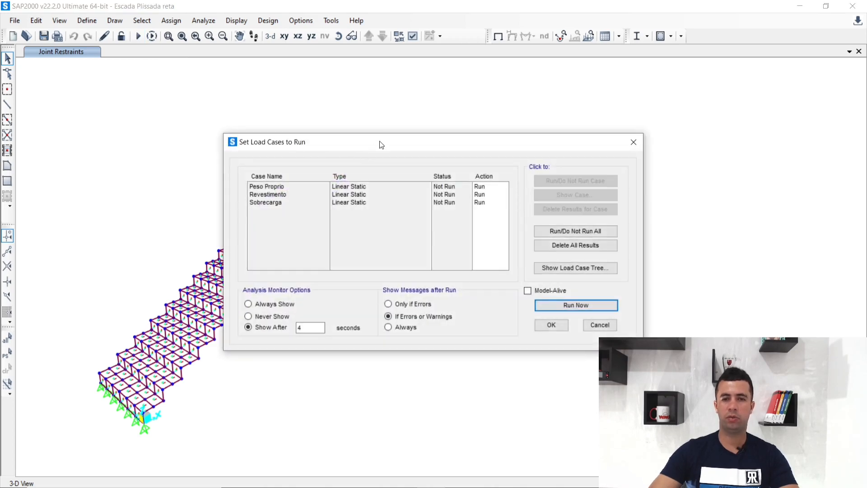
drag(381, 142, 254, 34)
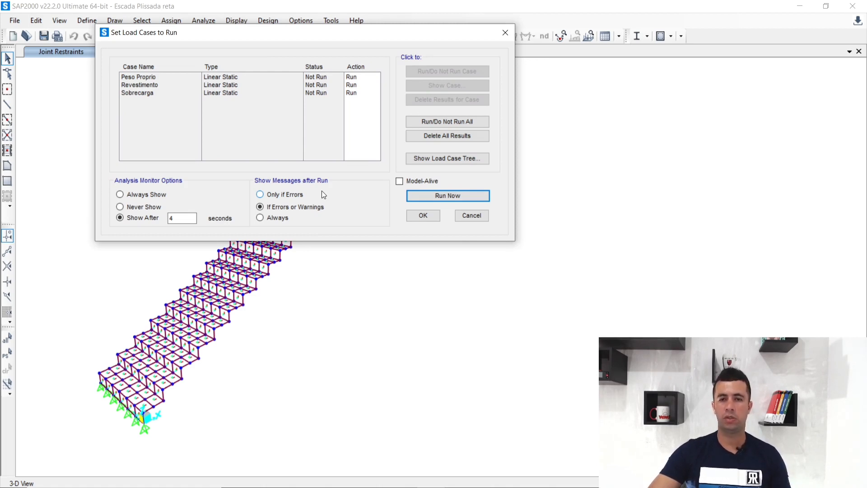
click(440, 195)
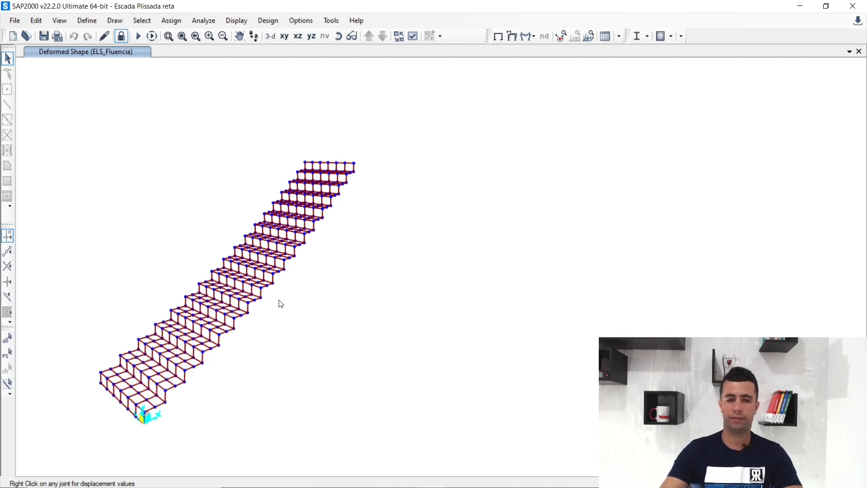
- Switch to Adobe Reader and examine the pleated-stair page, covering its reinforcement detail, support scheme and internal force diagrams
mouse_move(327, 486)
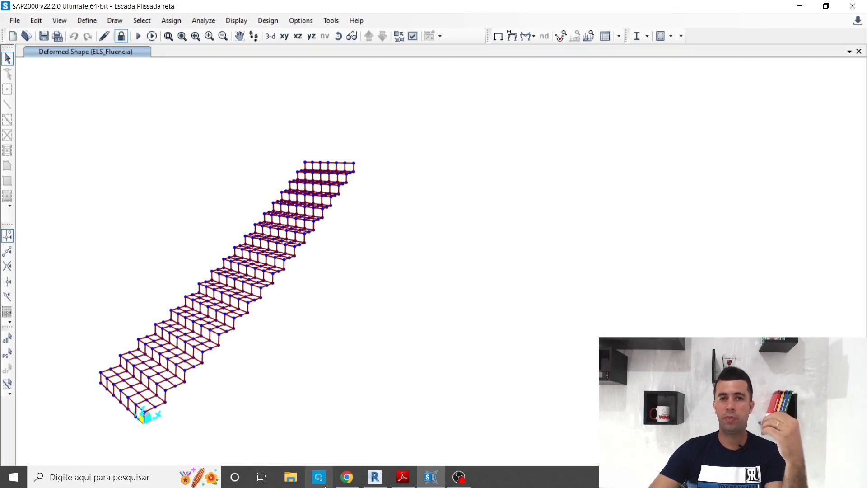
mouse_move(359, 486)
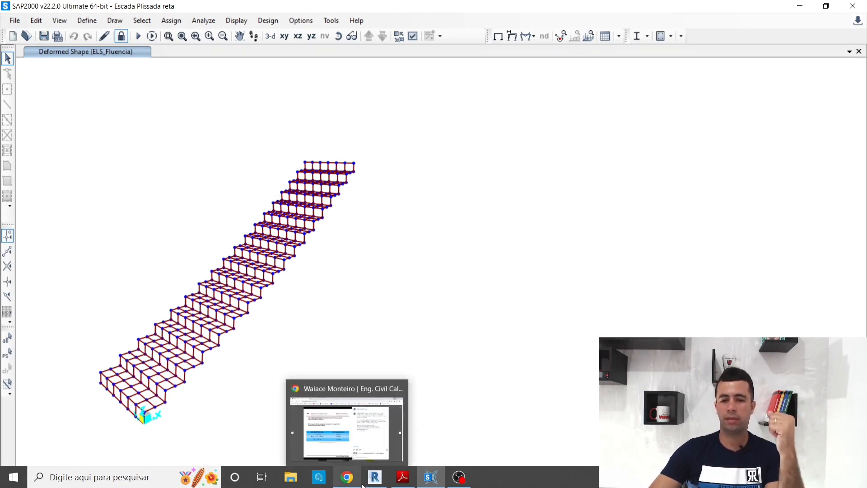
click(403, 477)
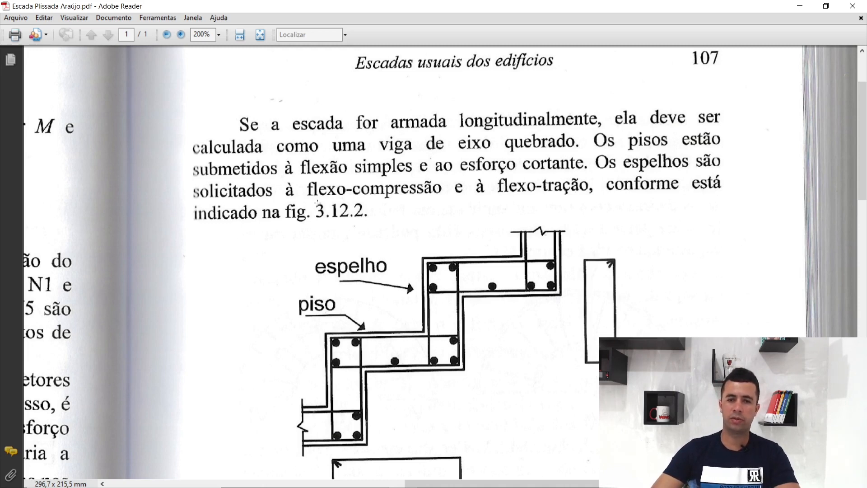
scroll(314, 204, down, 2)
scroll(317, 203, down, 1)
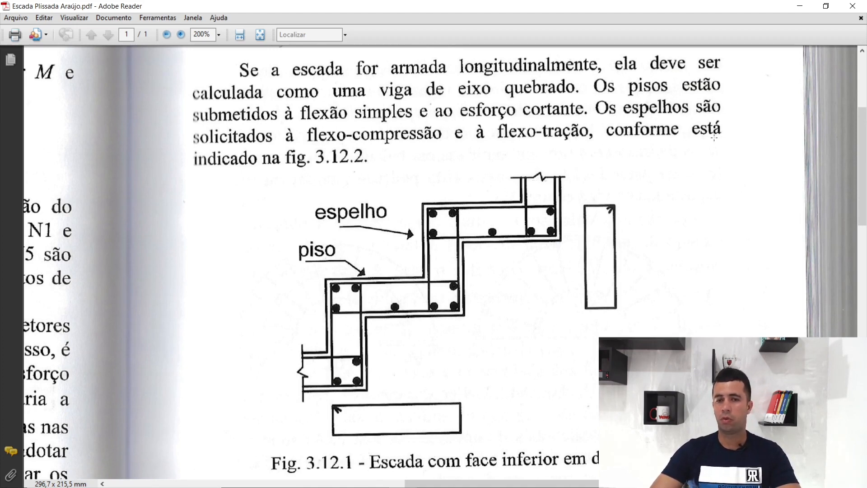
scroll(280, 158, down, 5)
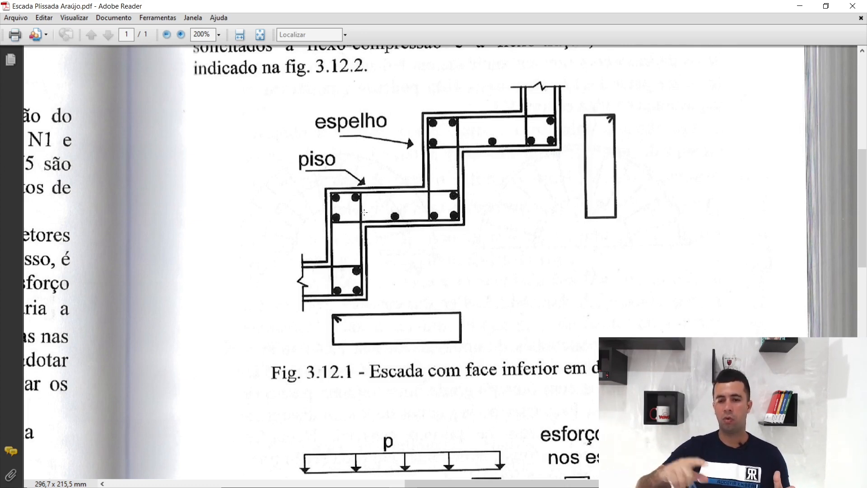
scroll(364, 213, down, 10)
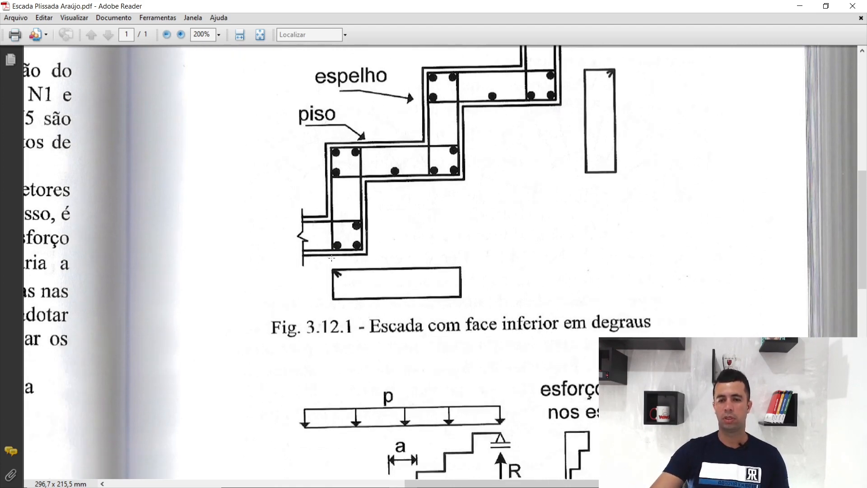
scroll(332, 306, down, 7)
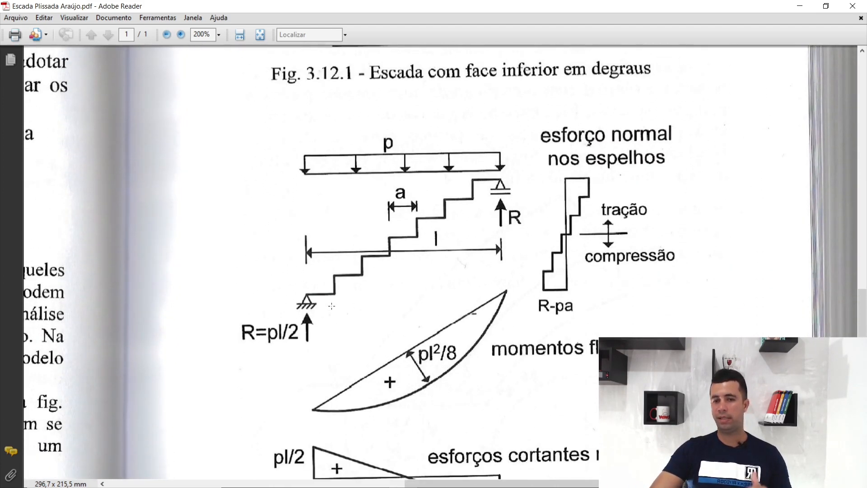
scroll(331, 306, up, 9)
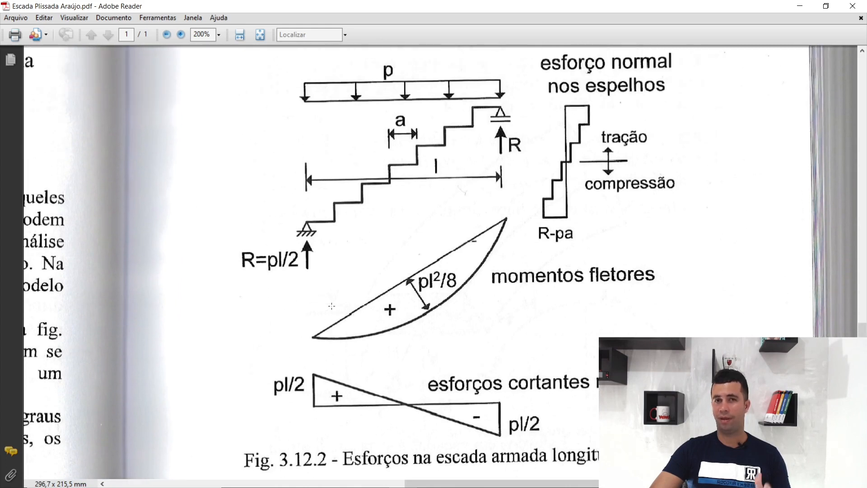
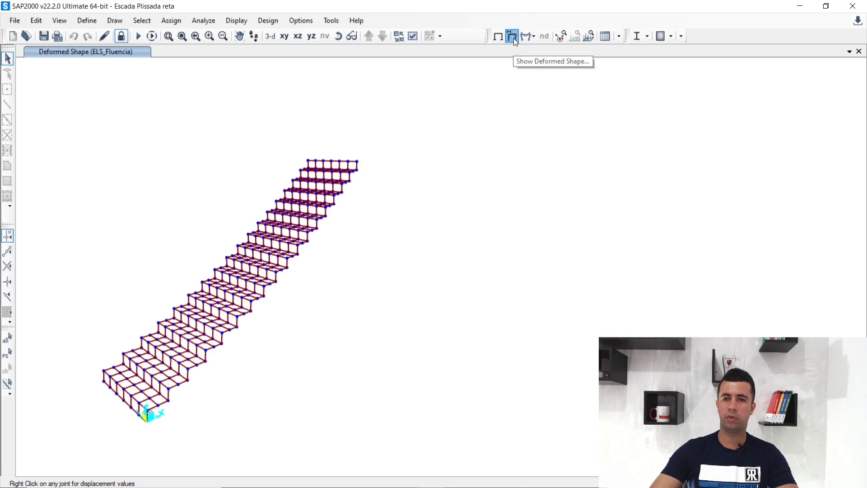
- Display the deformed shape for the ELS_Fluencia combination with Uz displacement contours drawn on the objects
click(514, 38)
click(330, 141)
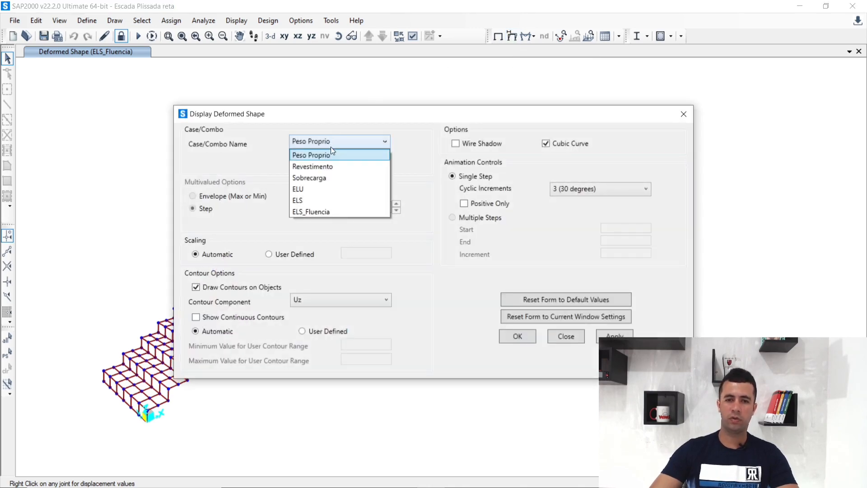
click(335, 213)
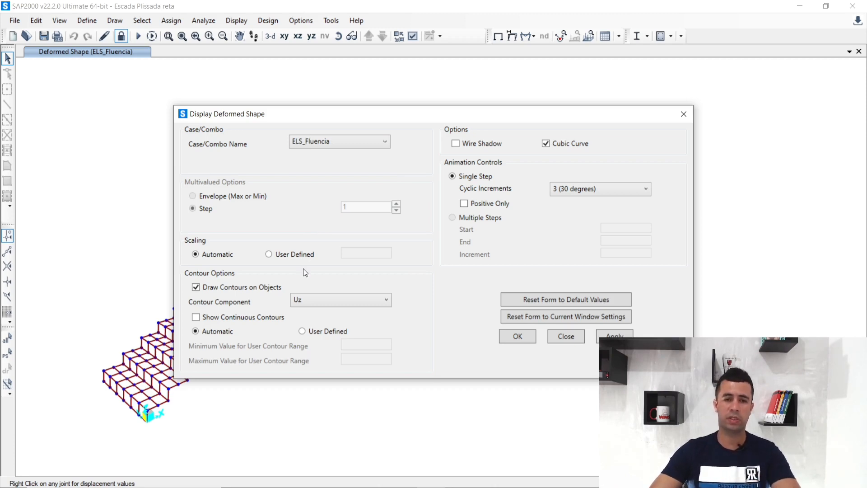
click(351, 304)
click(351, 304)
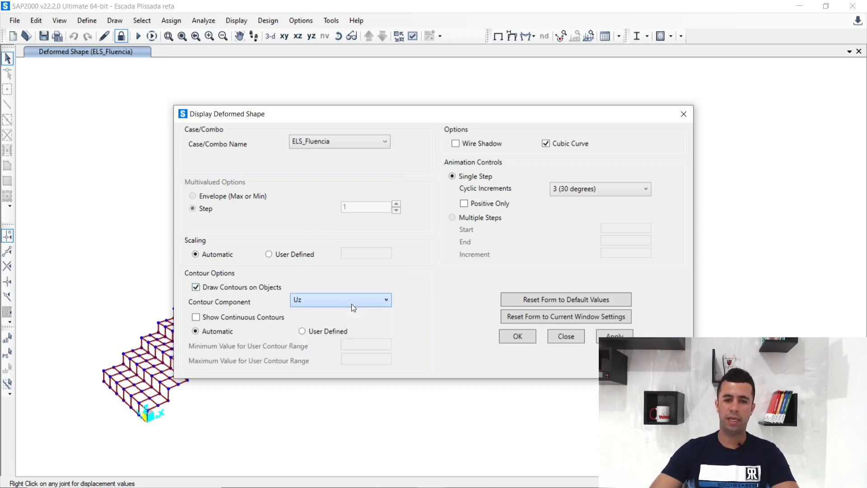
click(612, 334)
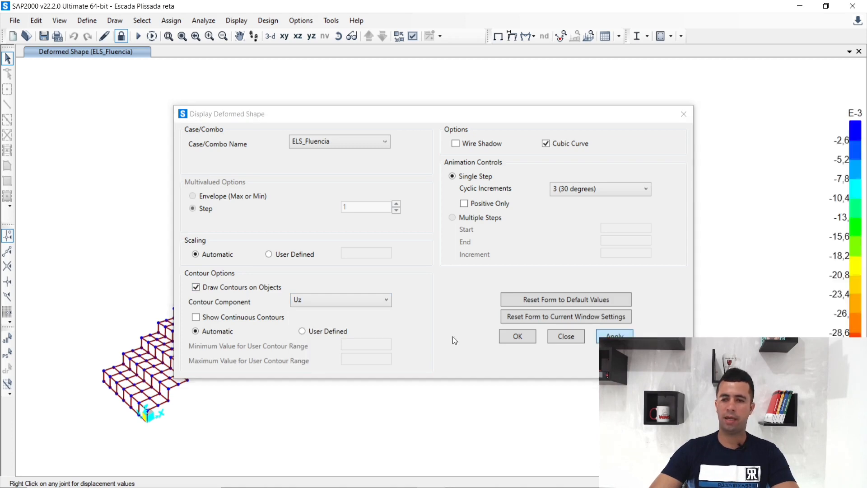
click(515, 336)
- Inspect the displacement values of several joints along the steps near the staircase's mid-span
scroll(262, 266, up, 4)
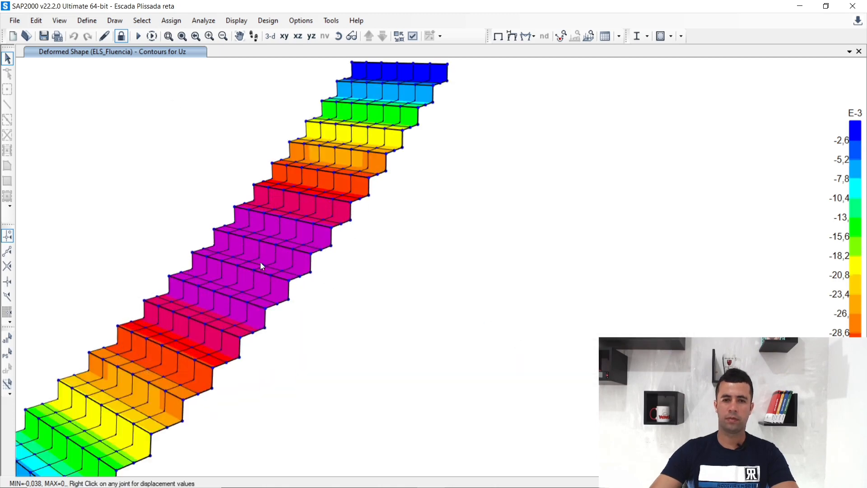
mouse_move(259, 243)
scroll(259, 239, up, 2)
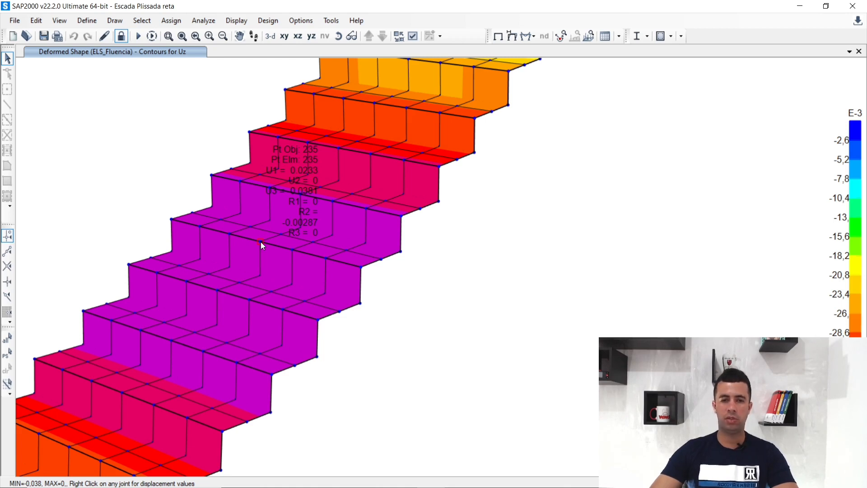
mouse_move(217, 292)
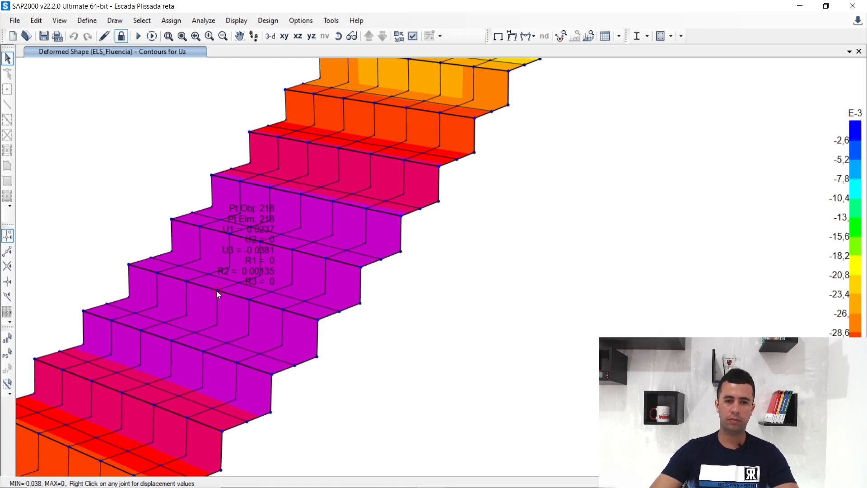
mouse_move(261, 277)
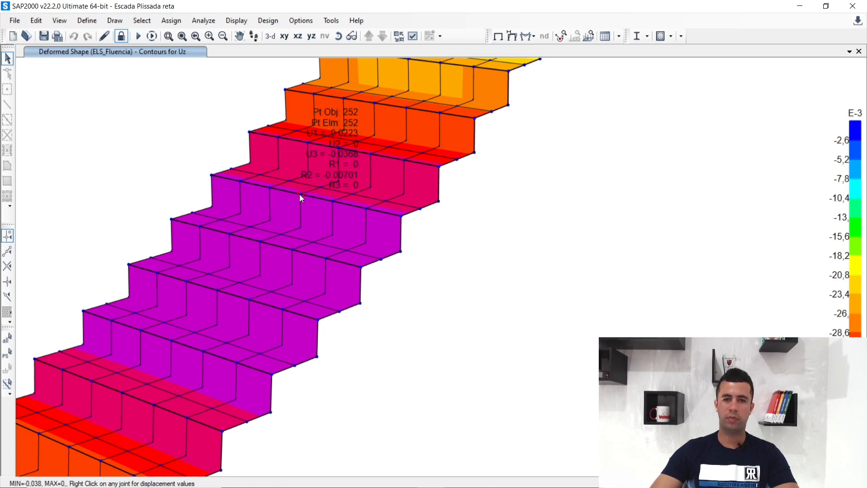
scroll(300, 199, down, 2)
scroll(301, 202, down, 2)
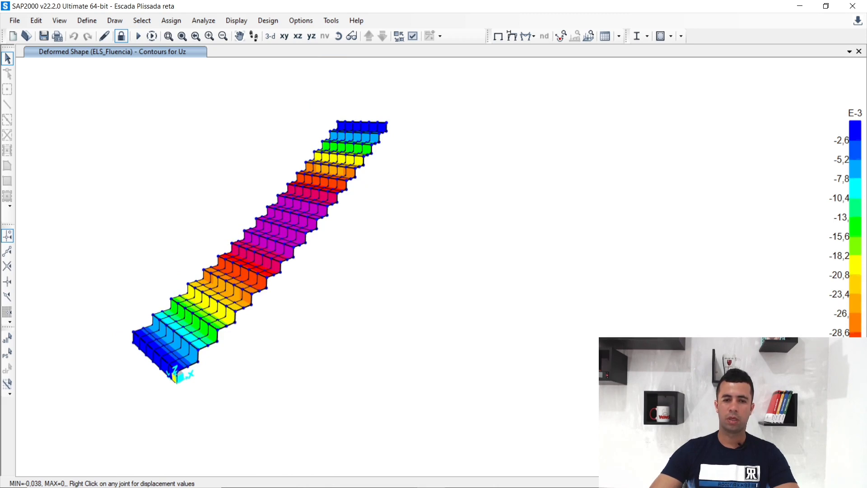
mouse_move(290, 486)
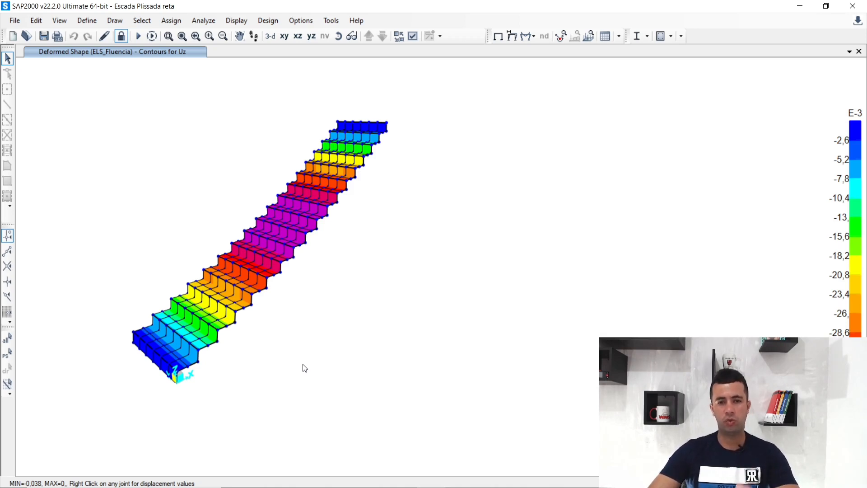
- Unlock the model, accepting deletion of the analysis results, and check the list of defined materials
click(124, 37)
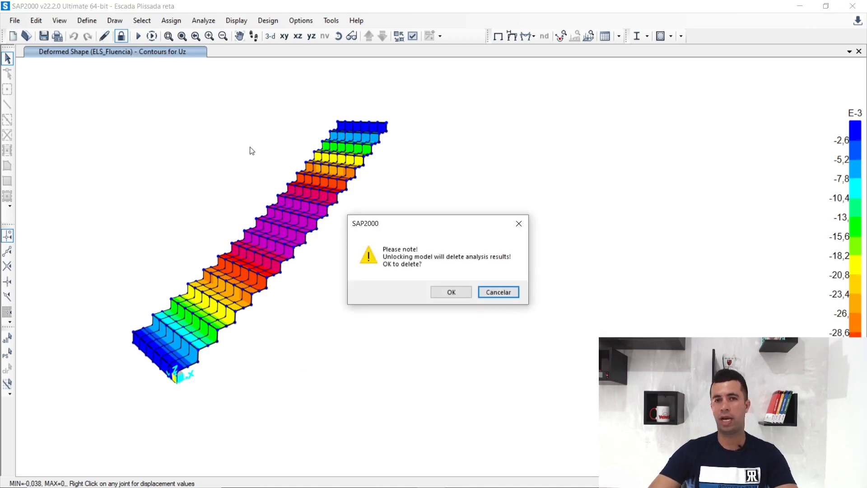
click(453, 292)
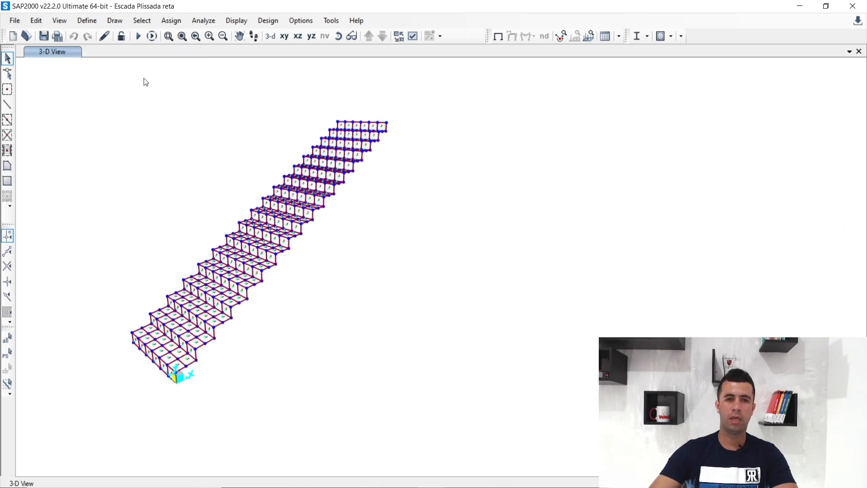
click(87, 20)
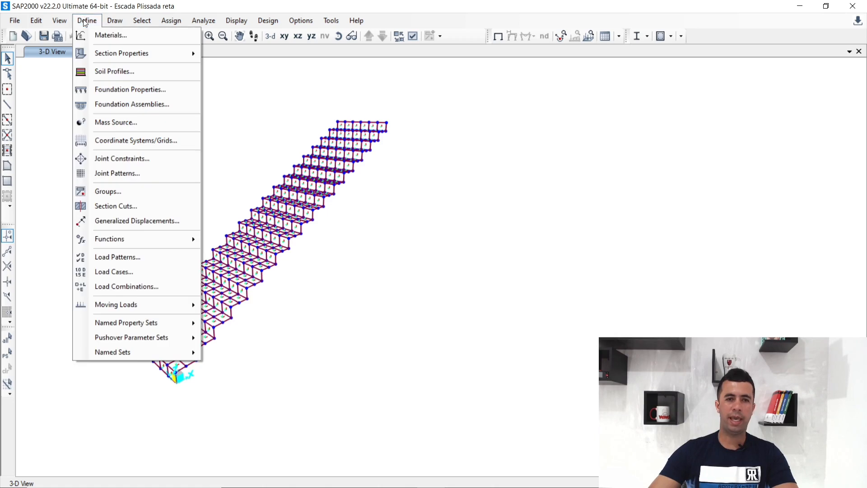
click(107, 35)
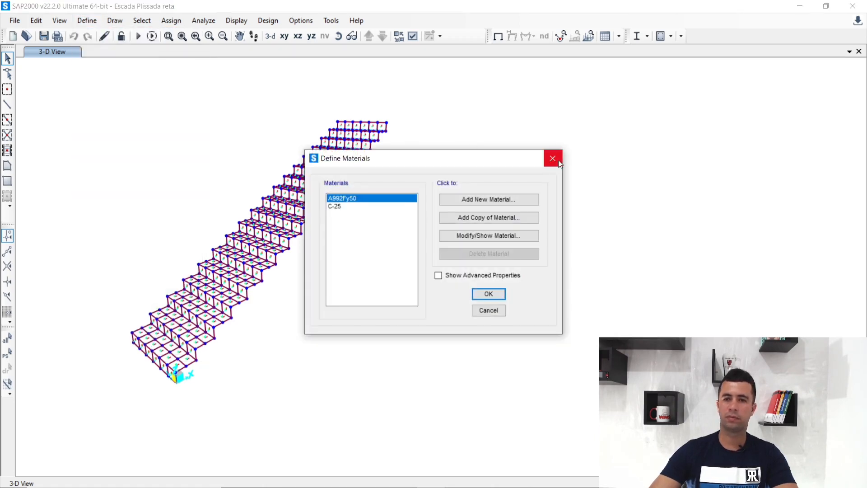
click(551, 158)
- Set the membrane and bending thicknesses of the Espelho - 14 shell area section to 0,15
click(87, 21)
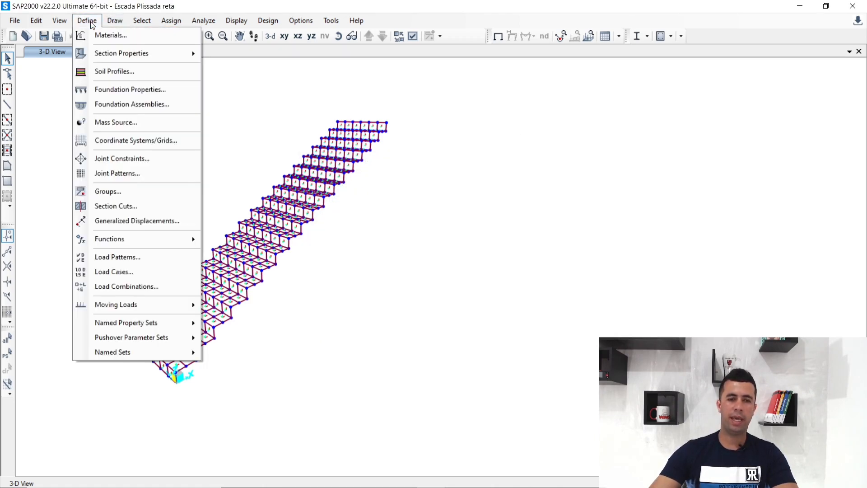
mouse_move(141, 55)
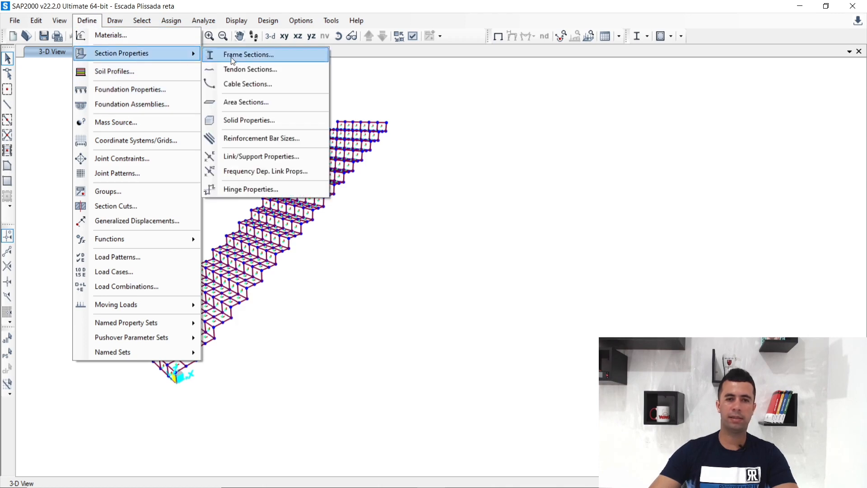
click(261, 100)
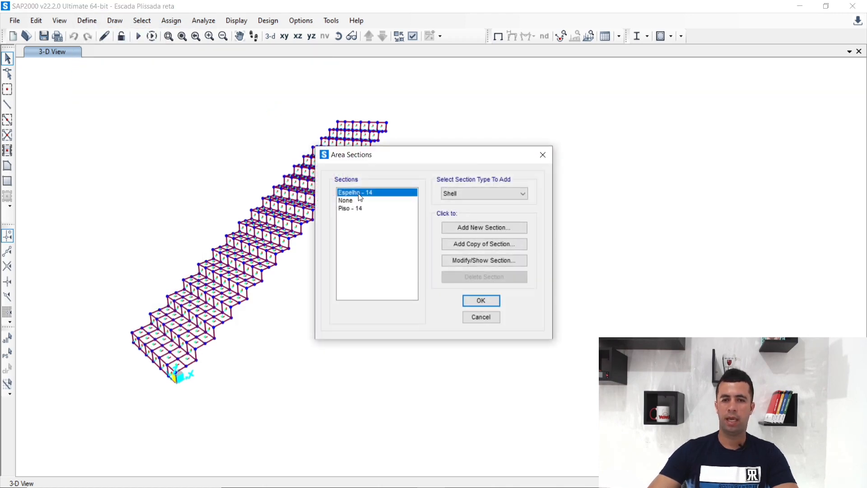
click(484, 262)
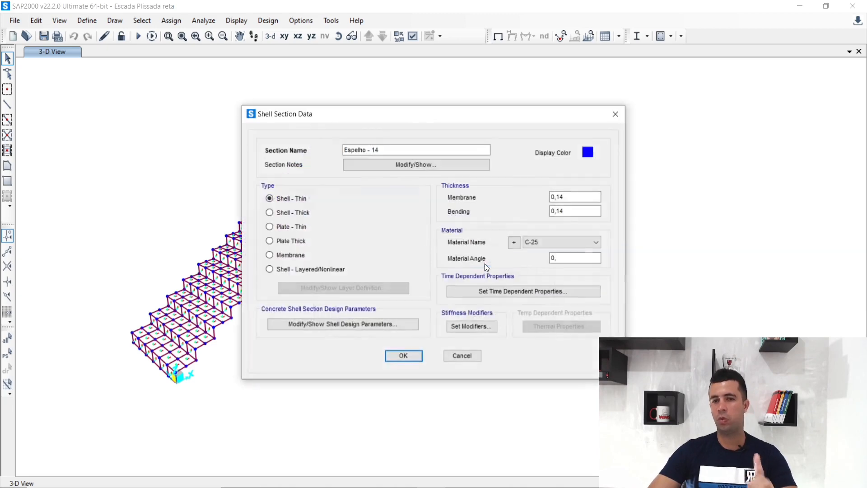
click(575, 196)
key(BackSpace)
text(5)
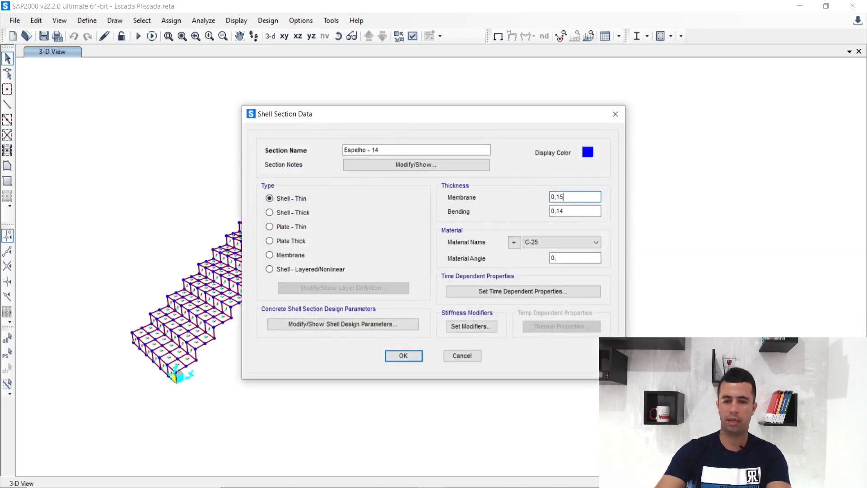
click(581, 210)
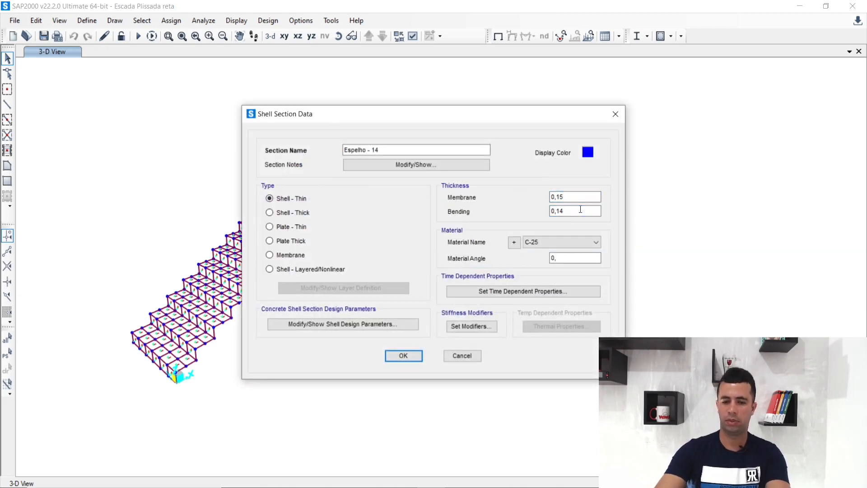
key(BackSpace)
text(5)
- Rename the riser shell section as Espelho - 15 and accept its section data
click(388, 150)
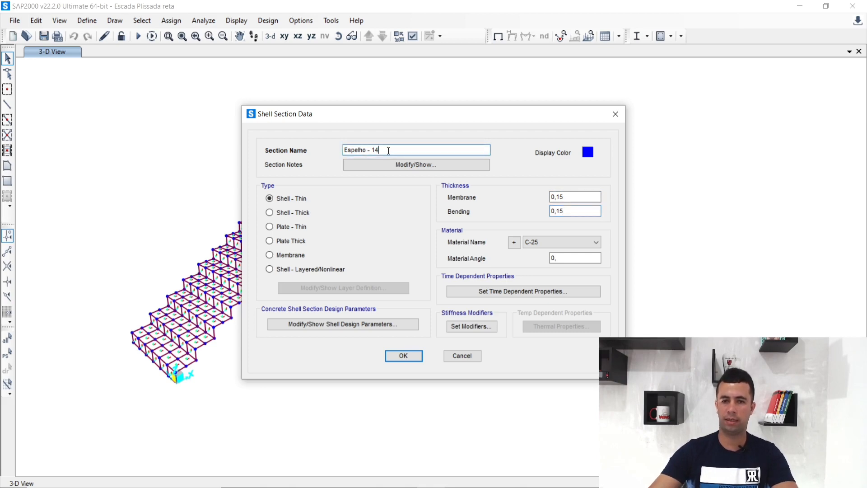
key(BackSpace)
text(5)
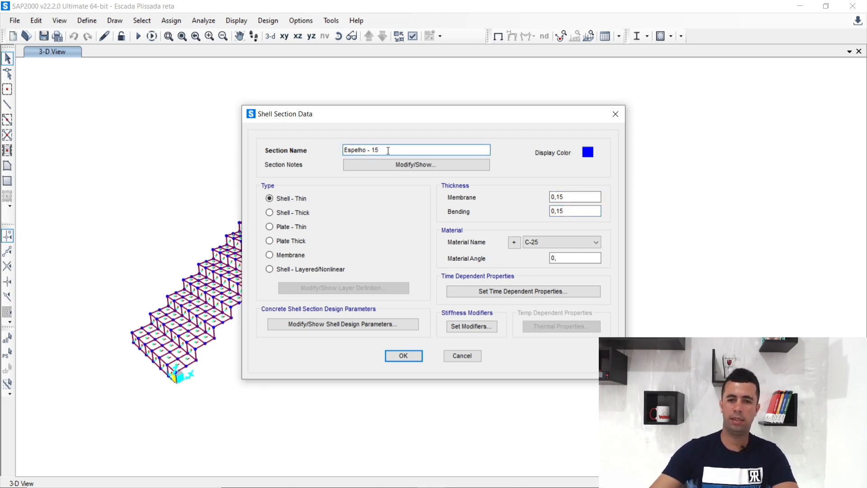
click(403, 355)
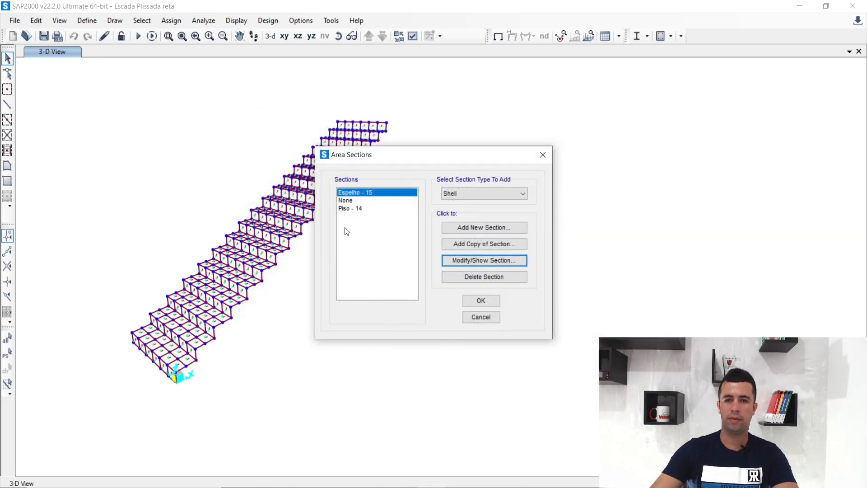
- Set the membrane and bending thicknesses of the Piso - 14 shell area section to 0,15
click(349, 208)
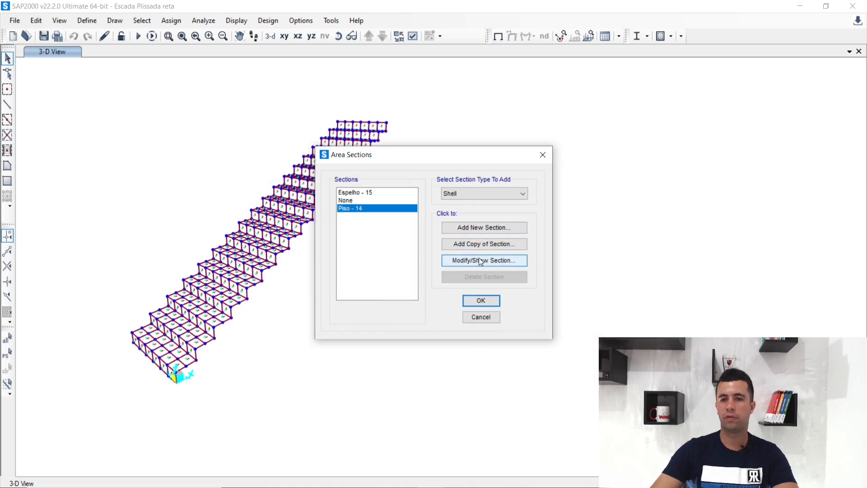
click(479, 260)
click(573, 197)
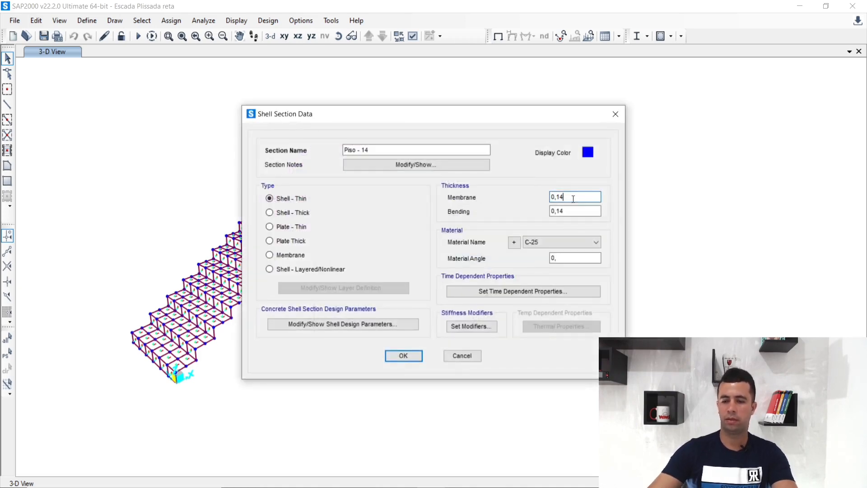
key(BackSpace)
text(5)
click(566, 212)
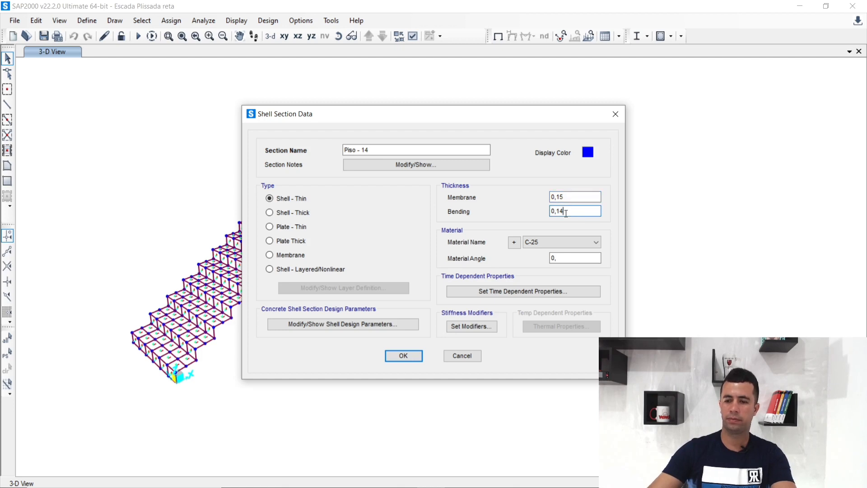
key(BackSpace)
text(5)
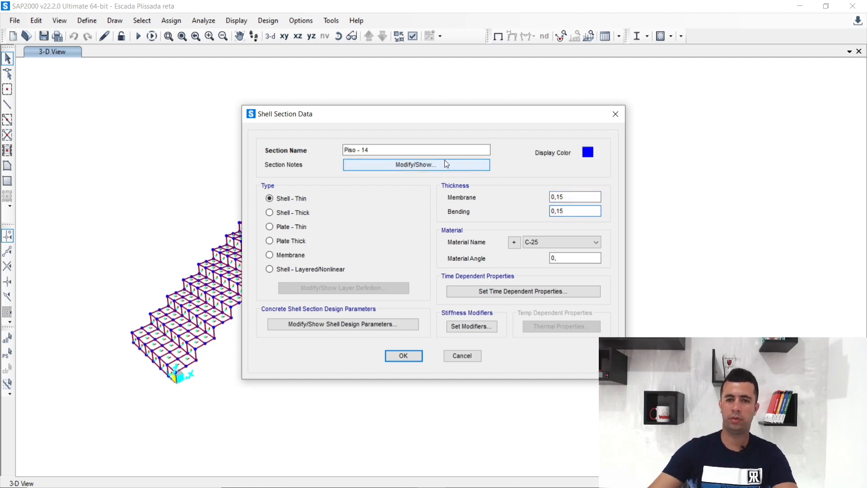
- Rename the tread shell section as Piso - 15 and accept the area section changes
click(386, 150)
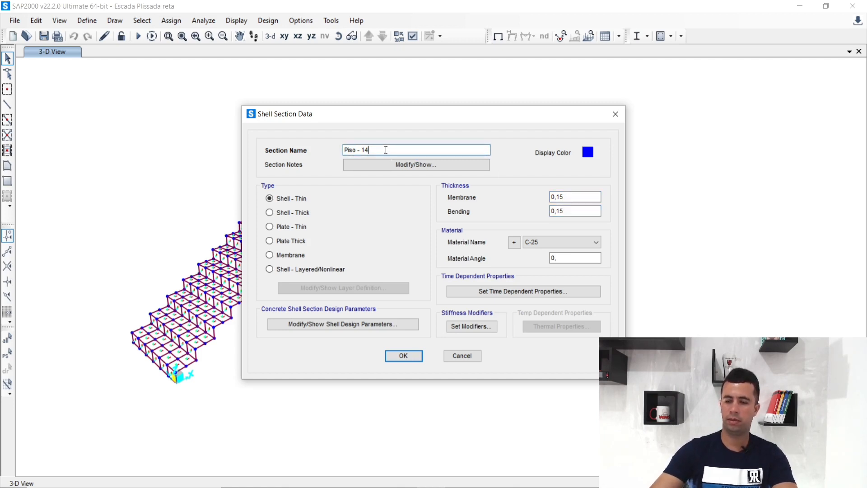
key(BackSpace)
text(5)
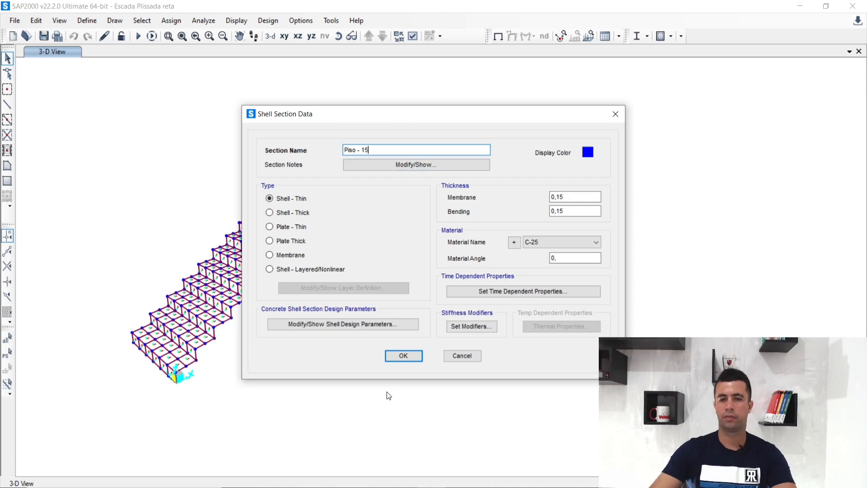
click(403, 356)
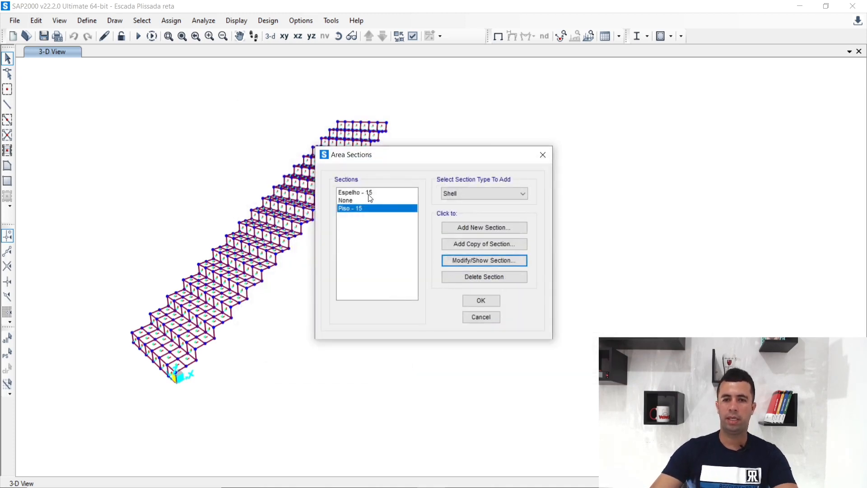
click(476, 302)
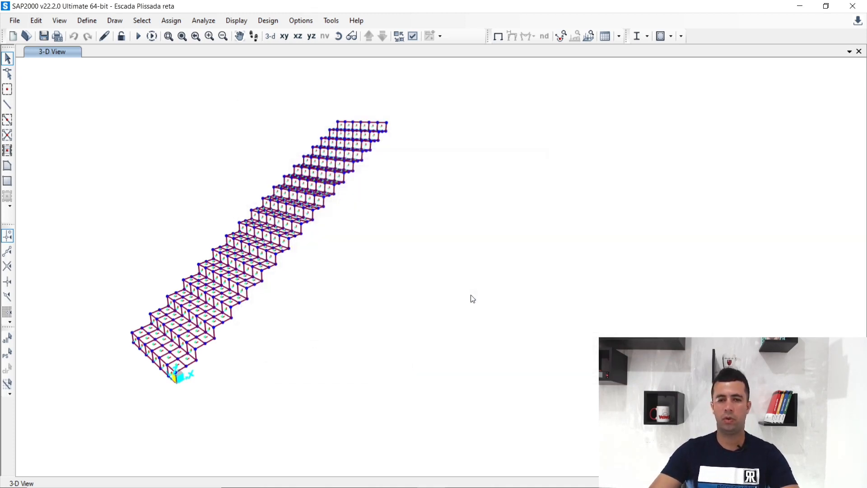
- Run all three load cases and display the ELS_Fluencia deformed shape with Uz contours drawn on the objects
click(135, 38)
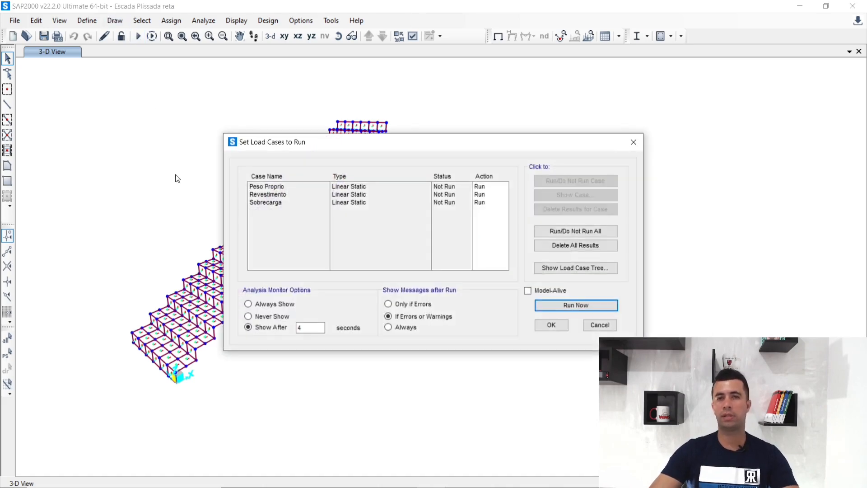
click(547, 303)
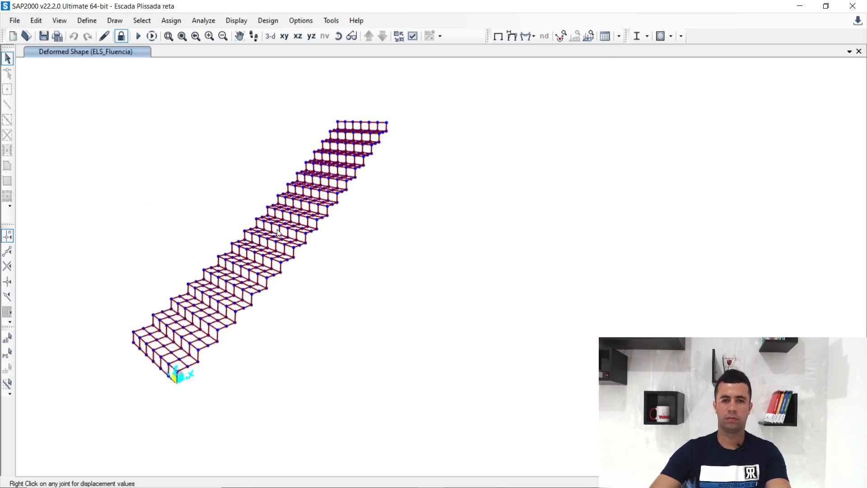
click(509, 38)
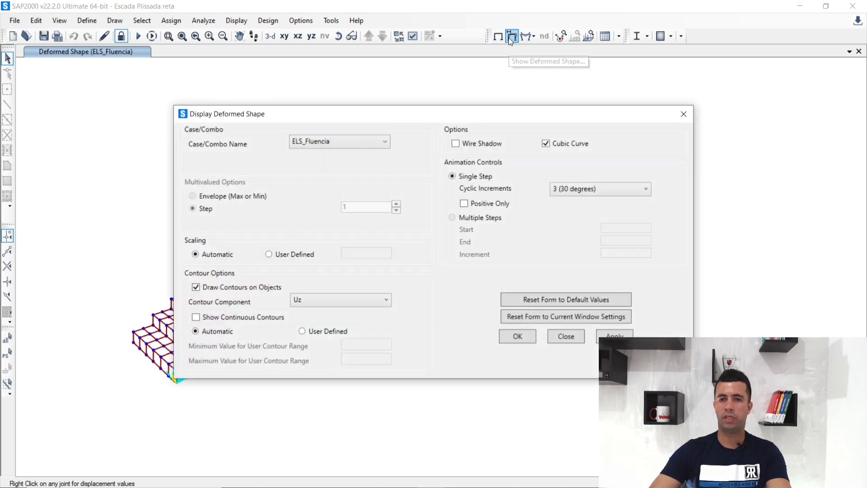
click(346, 140)
click(345, 140)
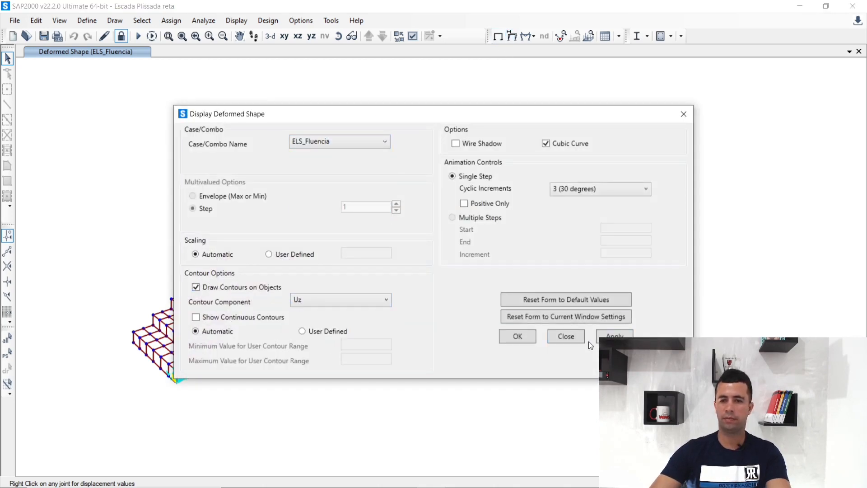
click(605, 337)
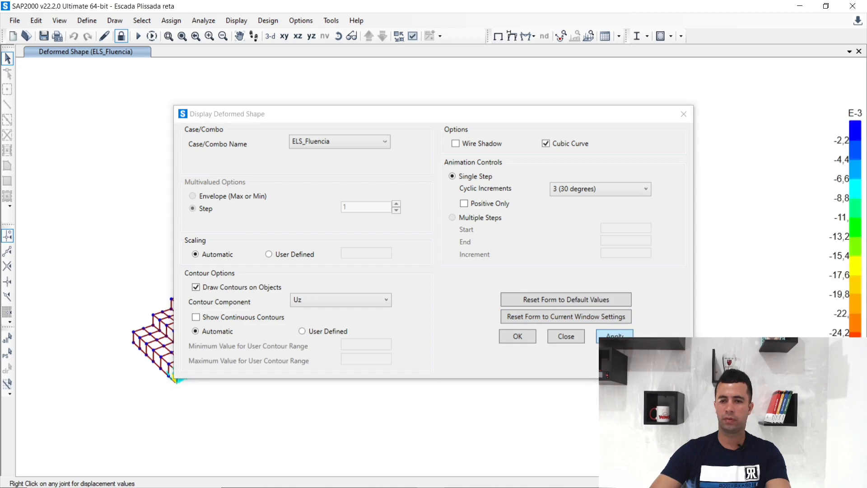
click(519, 335)
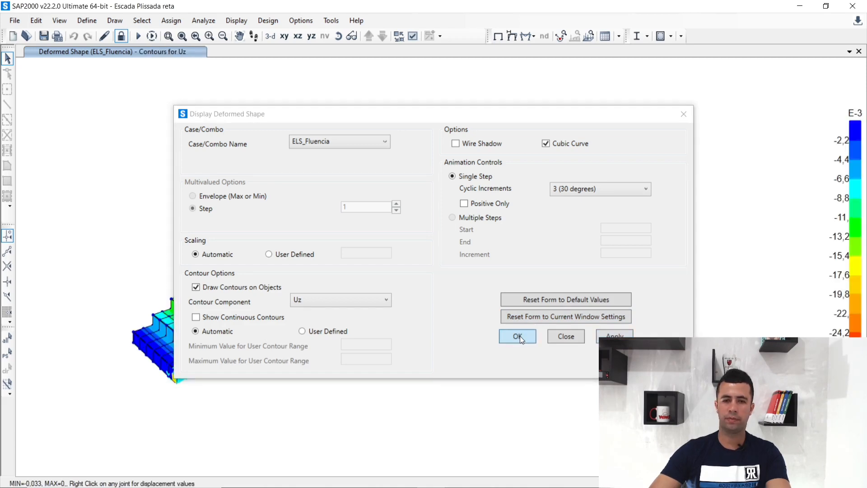
click(519, 335)
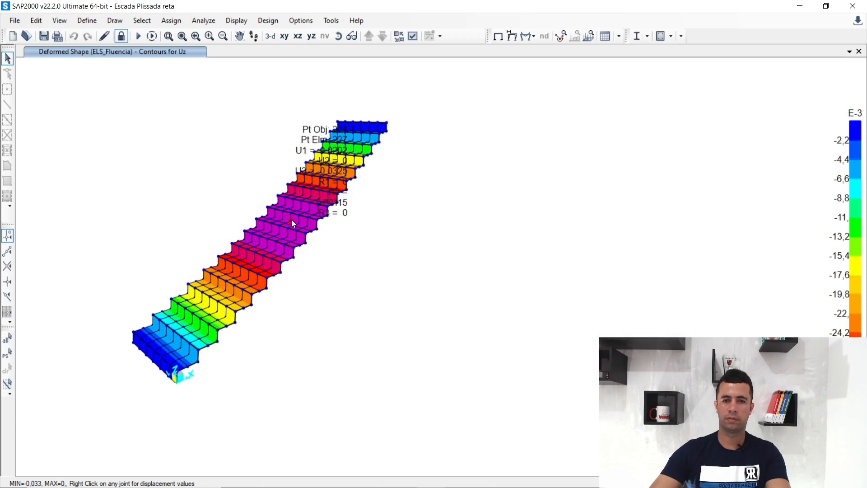
- Inspect and compare the displacement values of the central joints on the mid-span steps
scroll(291, 218, up, 5)
mouse_move(288, 194)
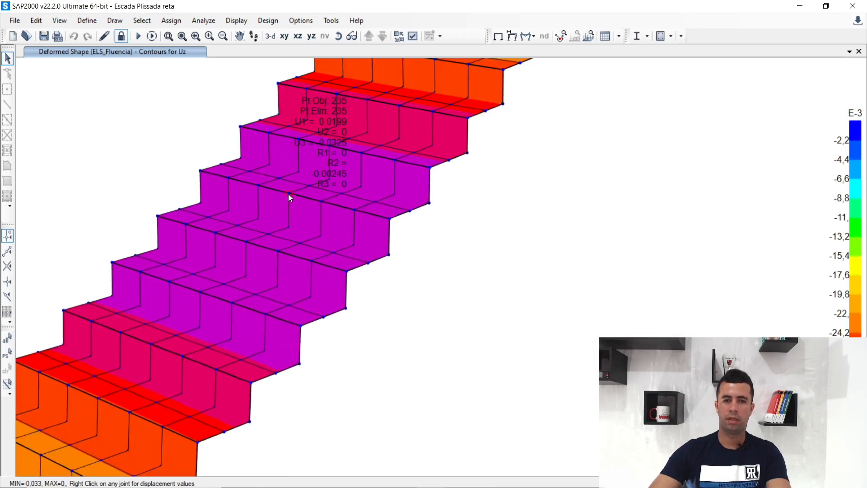
mouse_move(246, 241)
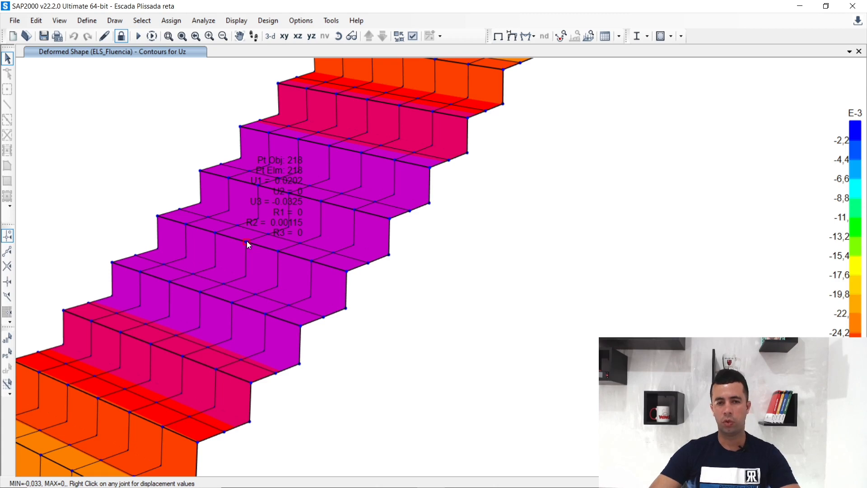
right_click(289, 194)
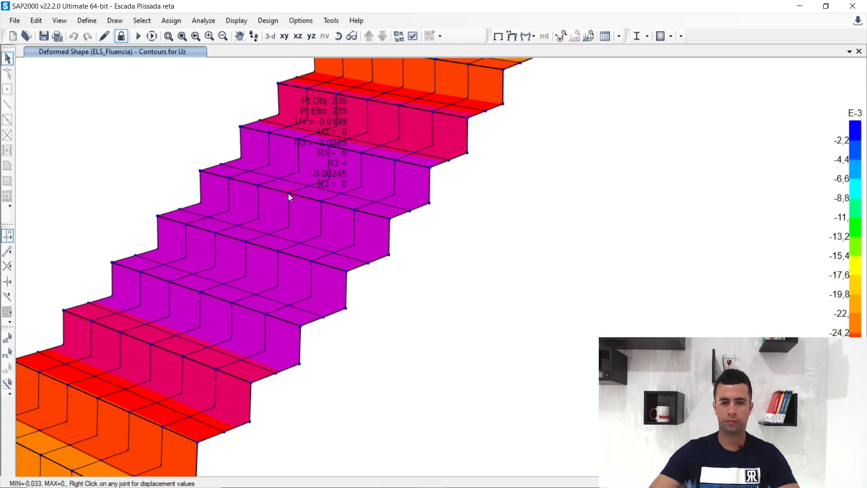
right_click(330, 145)
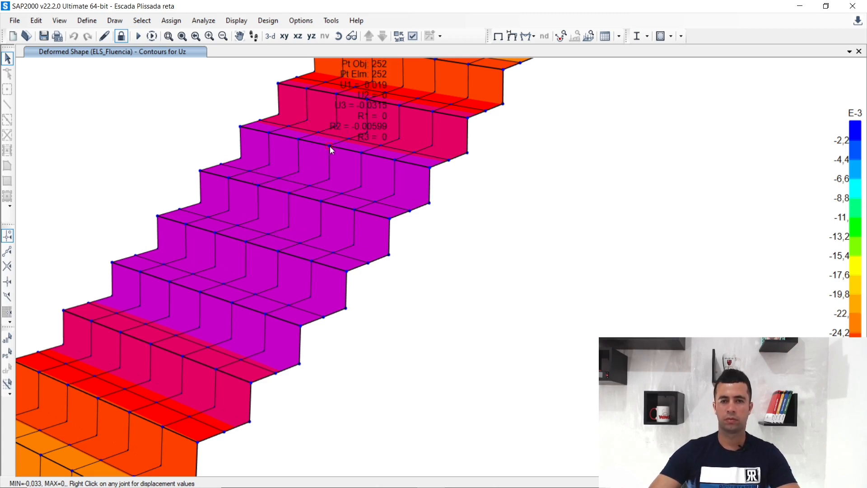
right_click(247, 242)
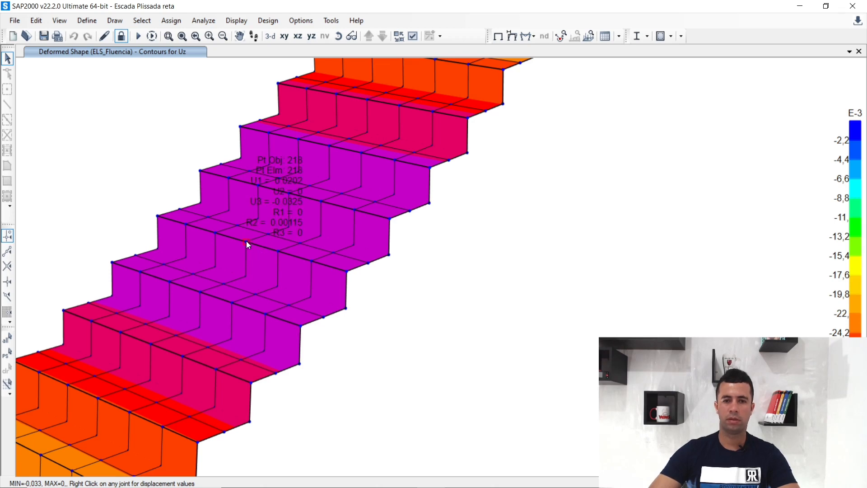
right_click(289, 194)
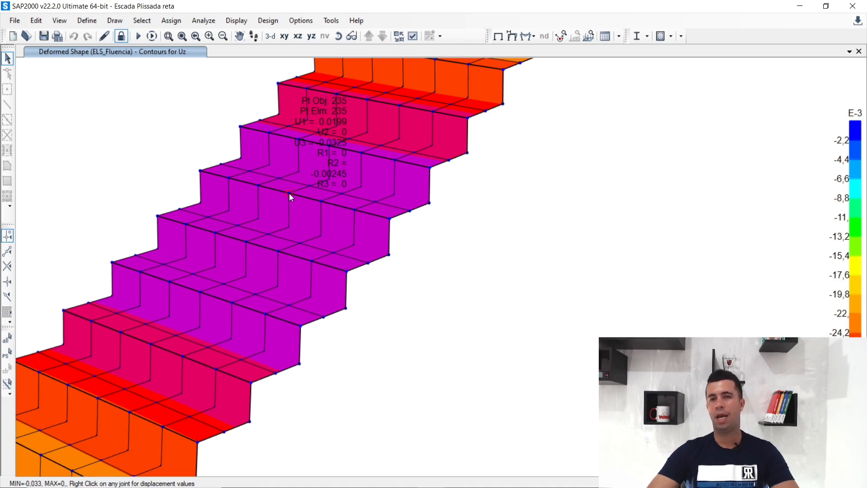
scroll(251, 259, down, 5)
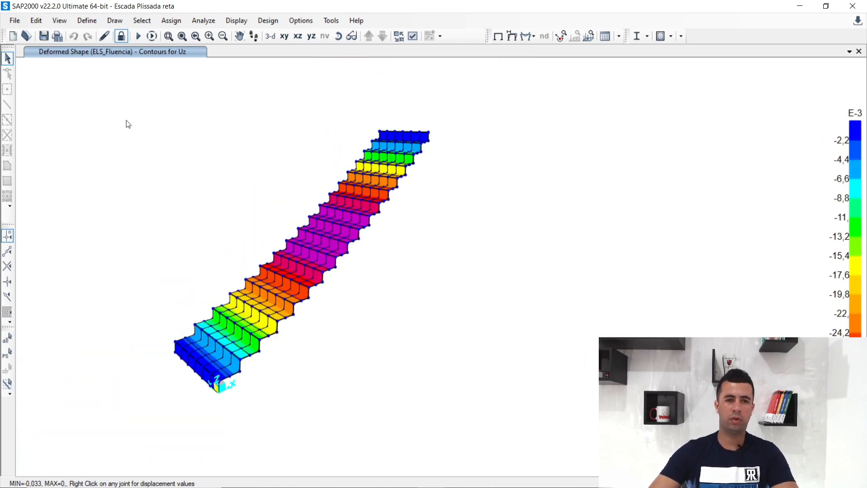
- Unlock the model for editing and open the material definitions list
click(120, 37)
click(447, 293)
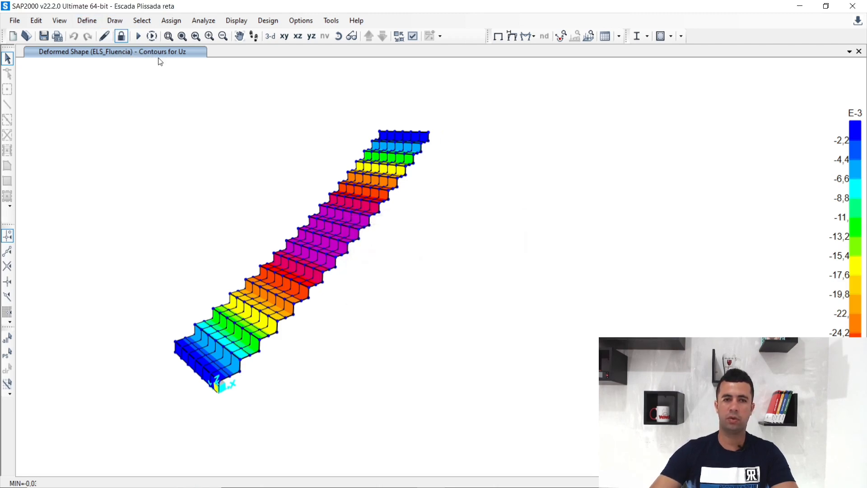
click(85, 22)
click(83, 23)
click(83, 22)
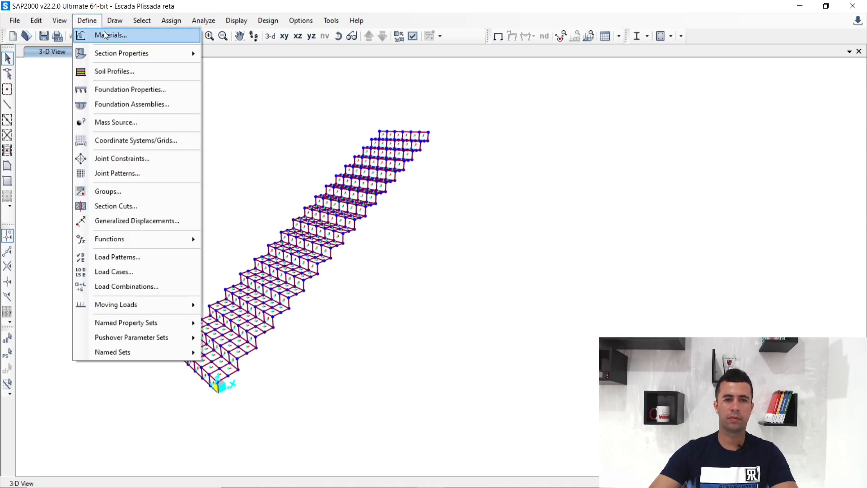
click(133, 36)
click(373, 206)
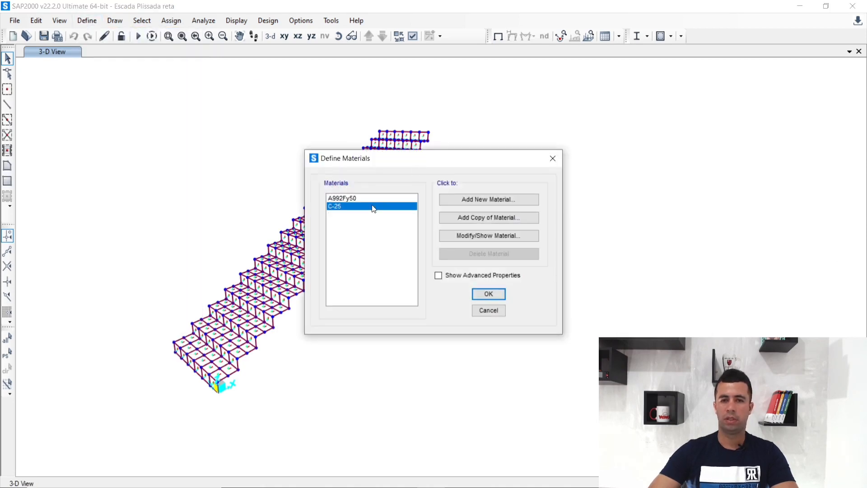
- Start a new material property with region User and material type Concrete
click(478, 199)
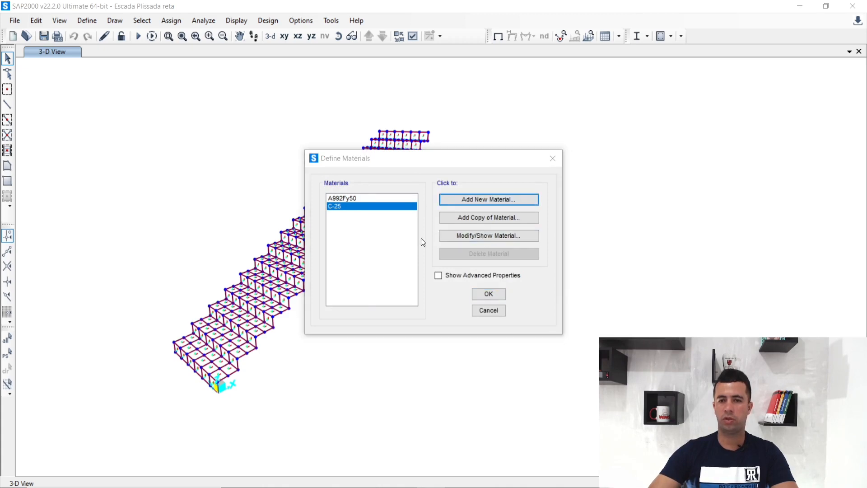
click(429, 215)
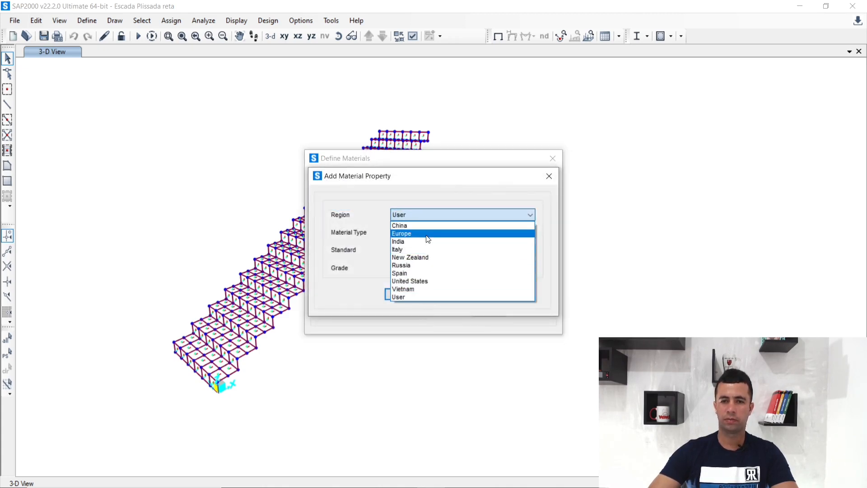
click(427, 299)
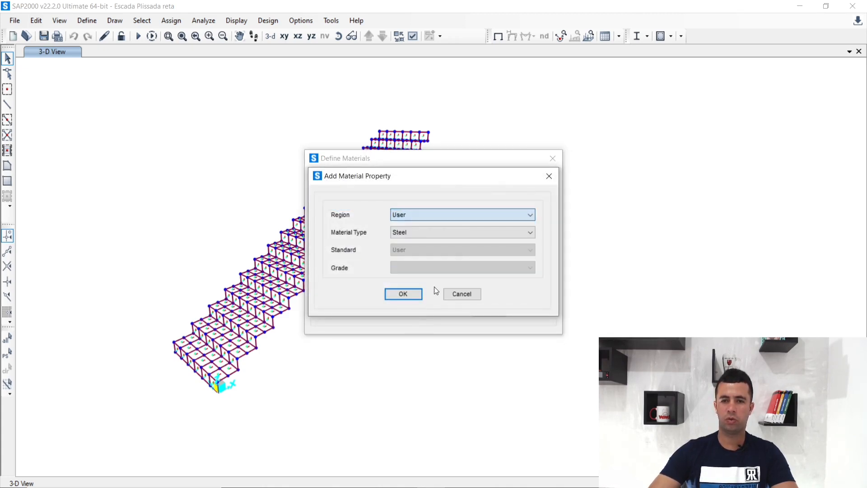
click(453, 232)
click(440, 251)
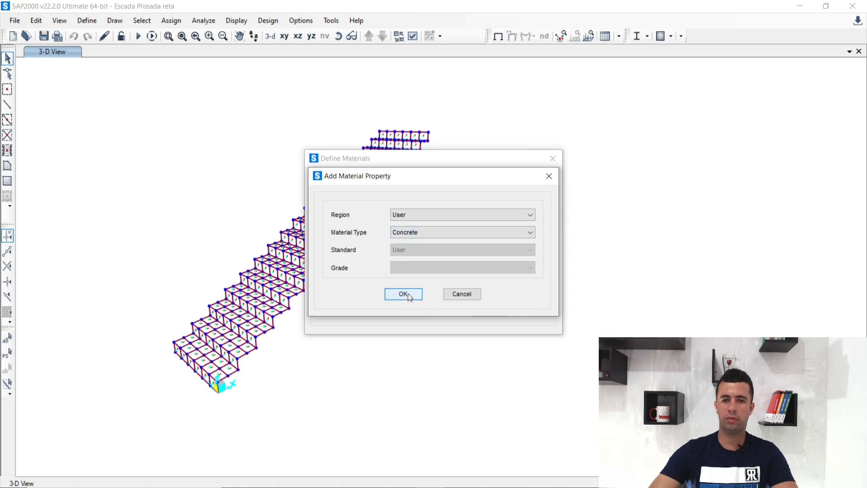
click(408, 293)
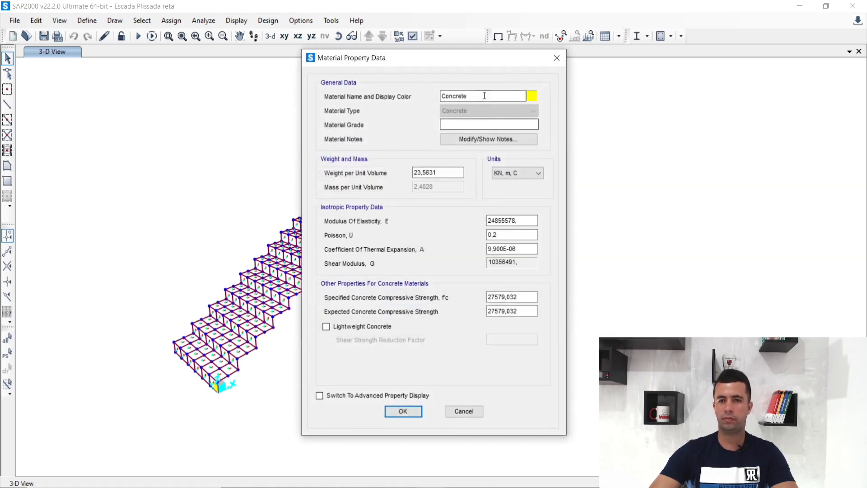
- Name the new concrete material C-30 and set its weight per unit volume to 25 kN/m³
text(C-30)
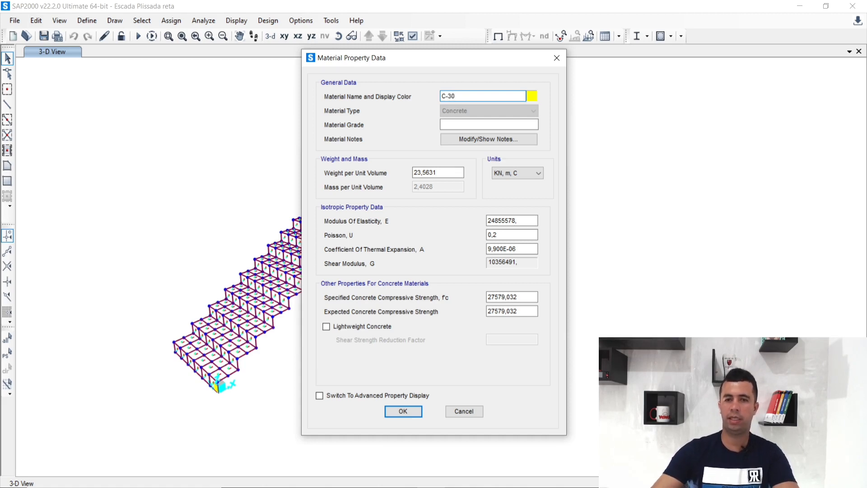
key(Tab)
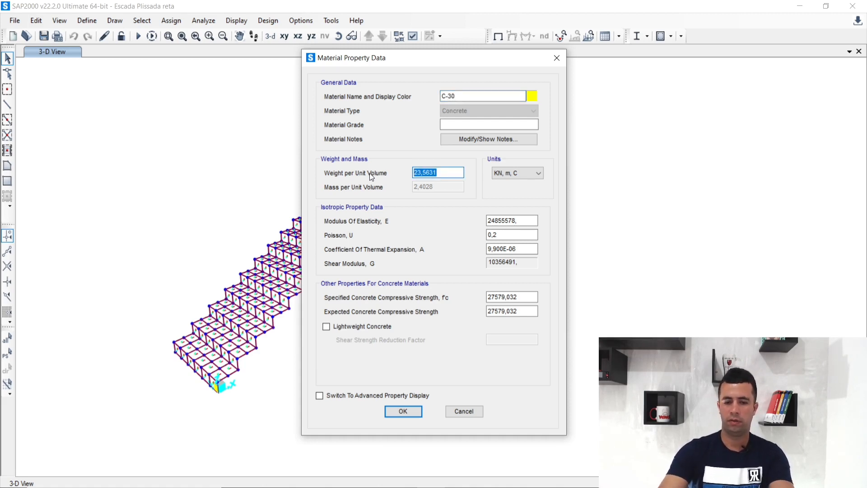
text(25)
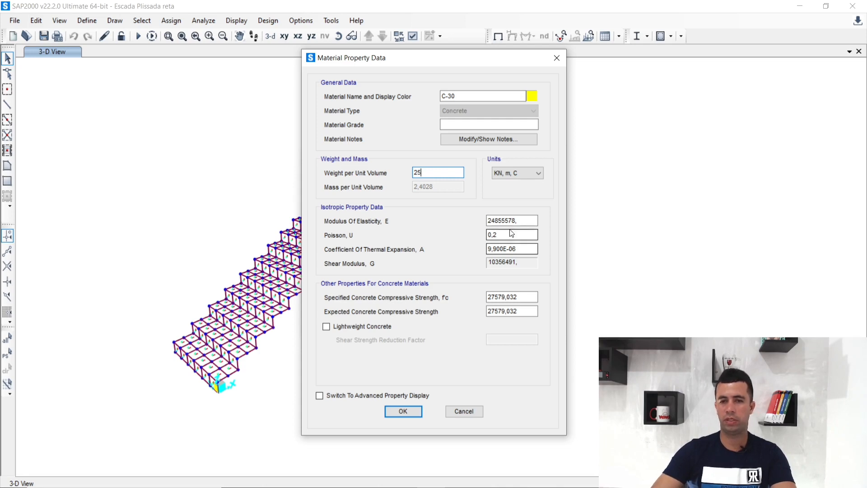
key(Tab)
key(Tab)
key(Tab)
key(Tab)
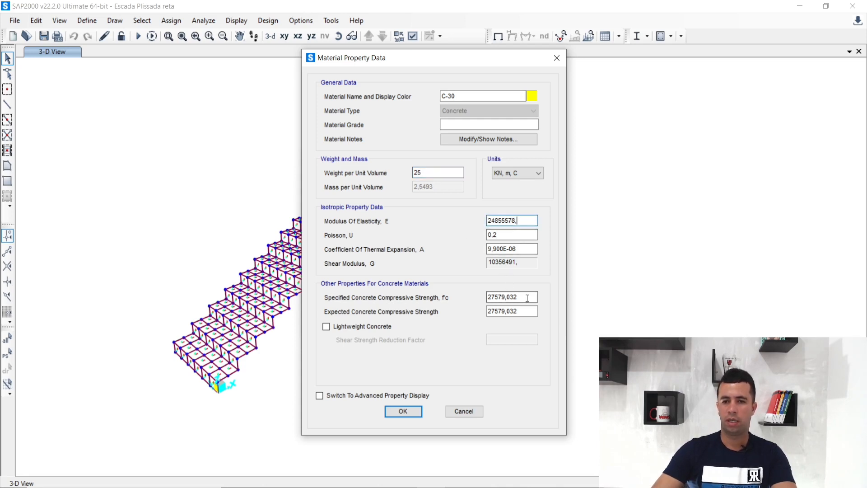
- Set both the specified and expected concrete compressive strengths to 30 MPa
text(39)
key(BackSpace)
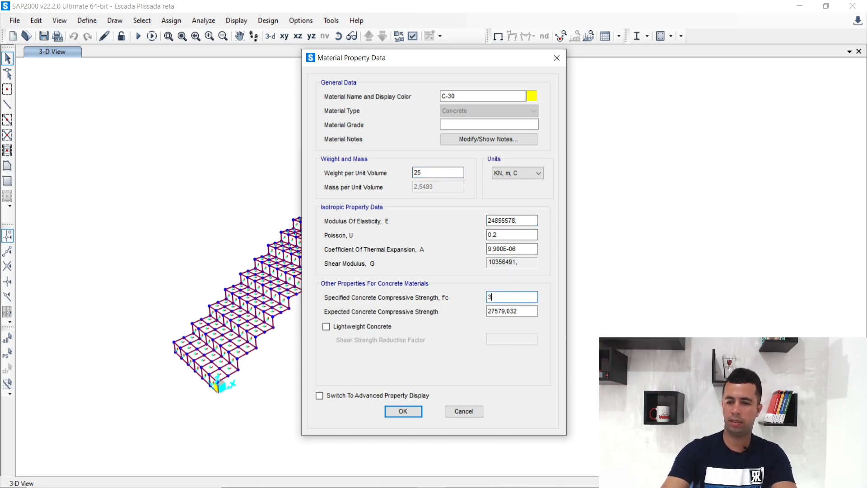
text(0mp)
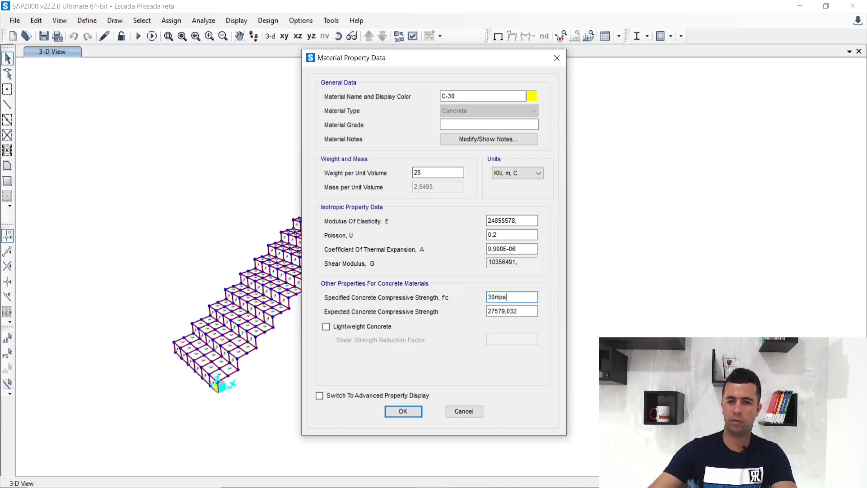
text(a)
key(Tab)
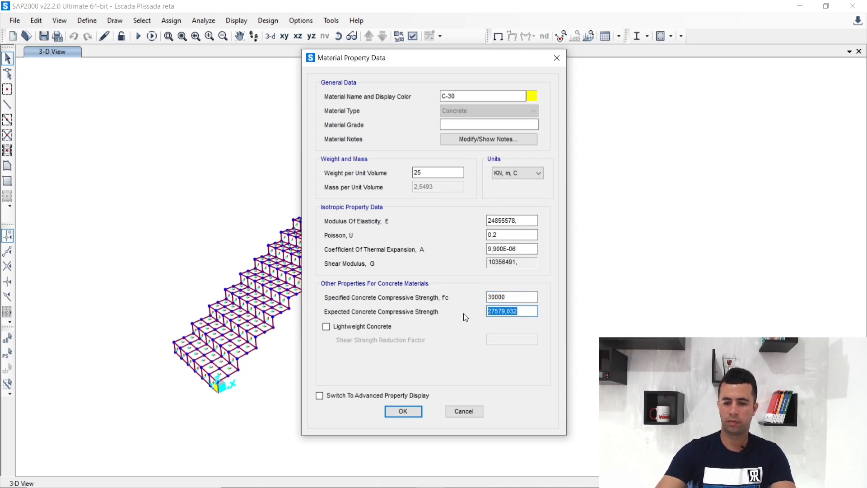
text(30m)
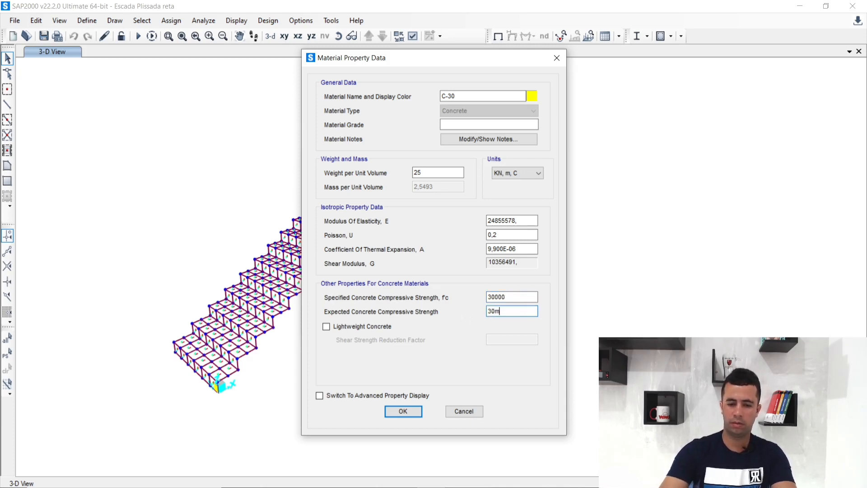
text(pa)
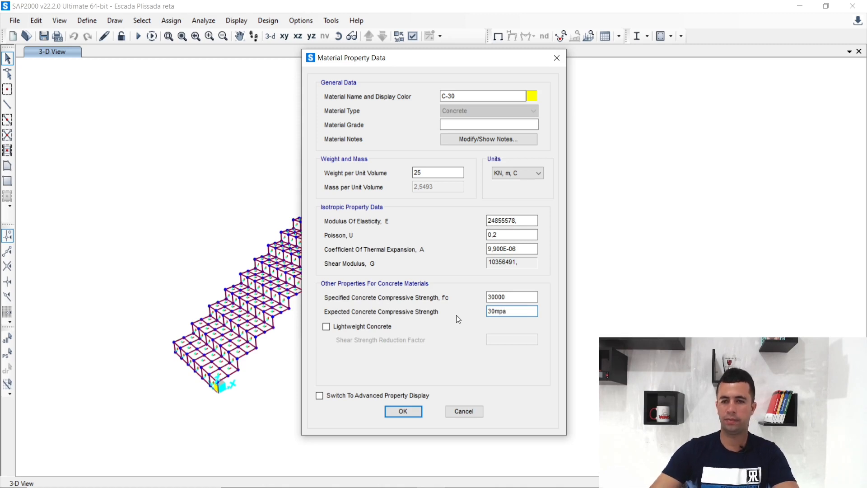
click(511, 297)
- Set the material's coefficient of thermal expansion to 10E-05
click(500, 248)
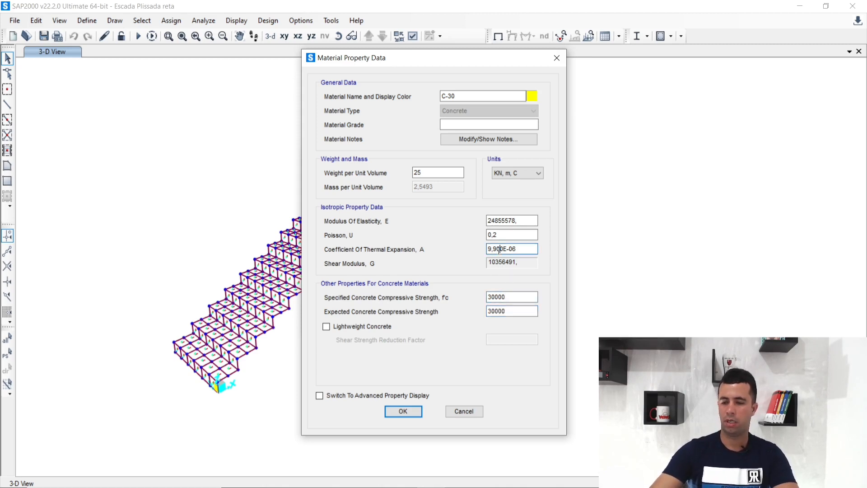
key(BackSpace)
key(BackSpace)
key(BackSpace)
key(BackSpace)
text(1)
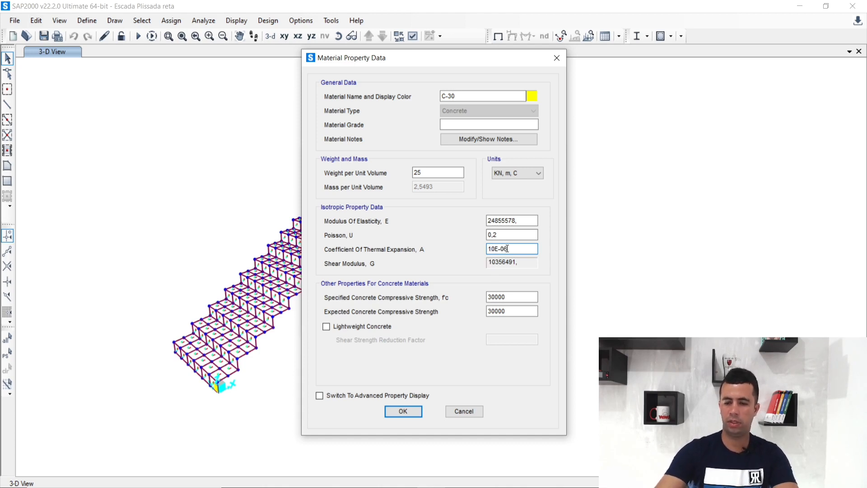
click(507, 248)
key(BackSpace)
text(5)
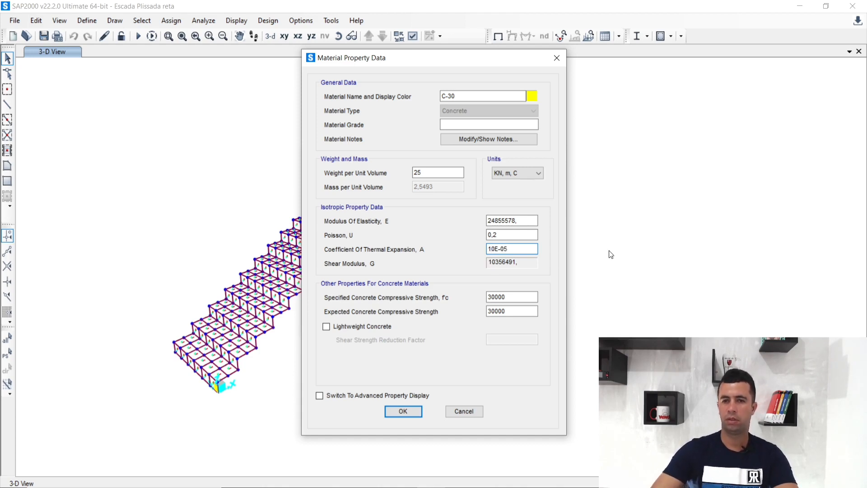
- Switch to File Explorer and browse to the Projetos folder on the E: drive
click(519, 220)
drag(519, 220, 397, 229)
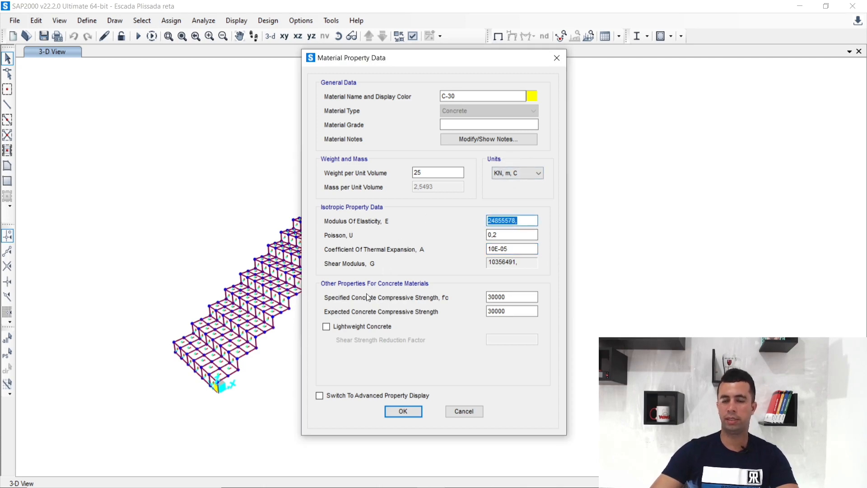
mouse_move(318, 483)
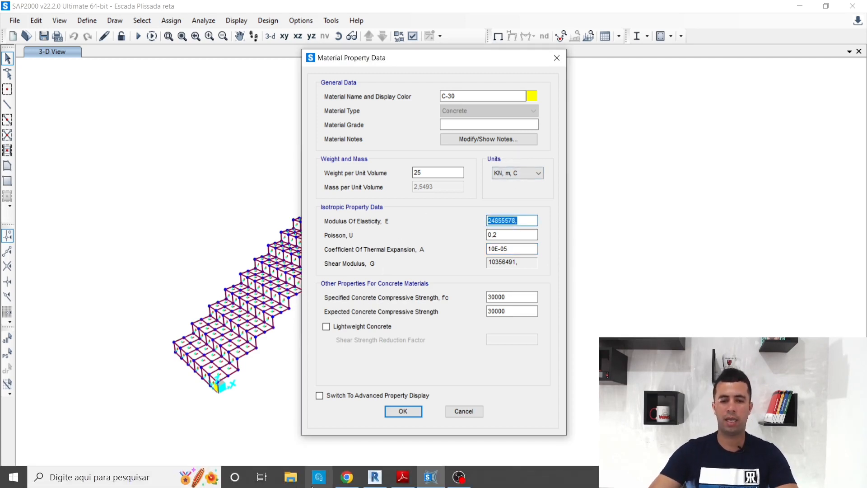
click(291, 481)
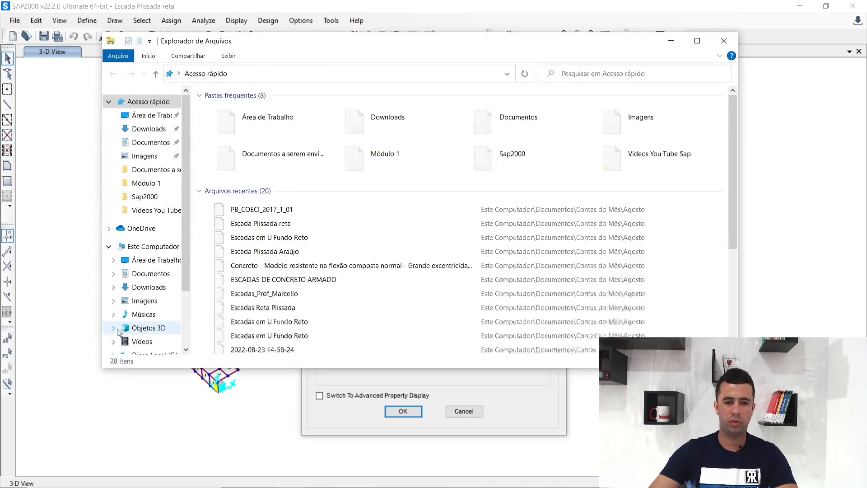
scroll(156, 291, down, 1)
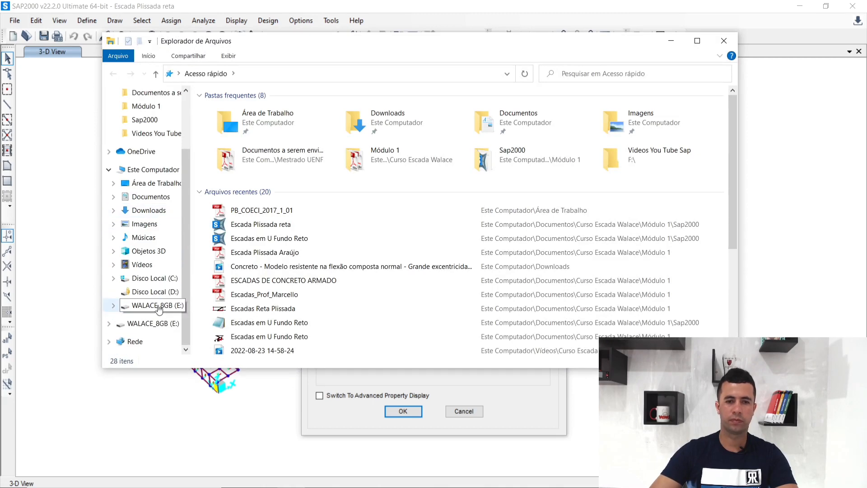
click(154, 305)
double_click(238, 137)
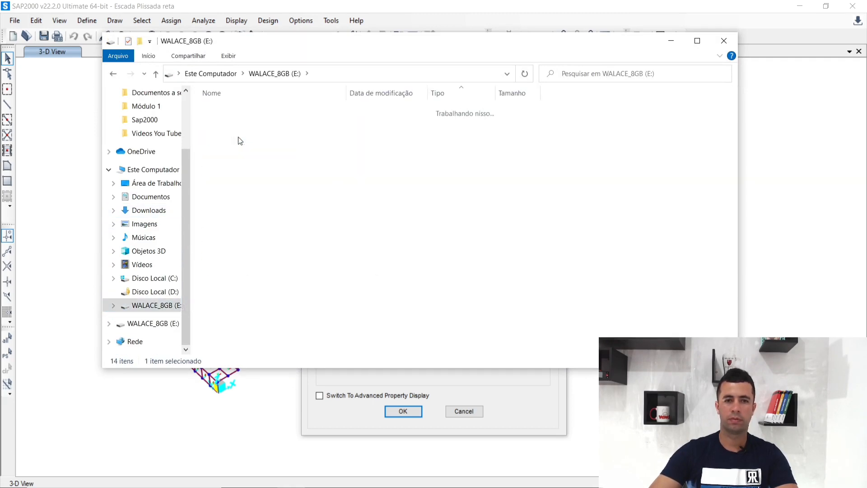
scroll(238, 222, down, 1)
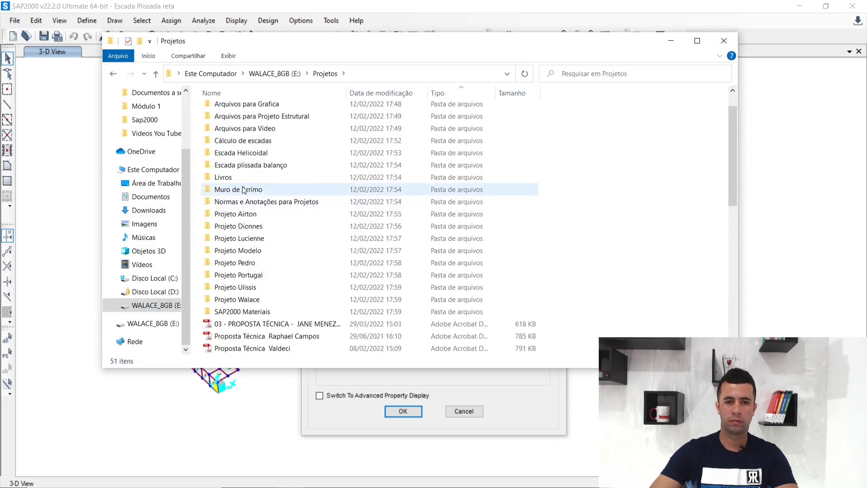
- Open the NBR 6118-2014 PDF from the NBRs subfolder of Normas e Anotações para Projetos
double_click(242, 203)
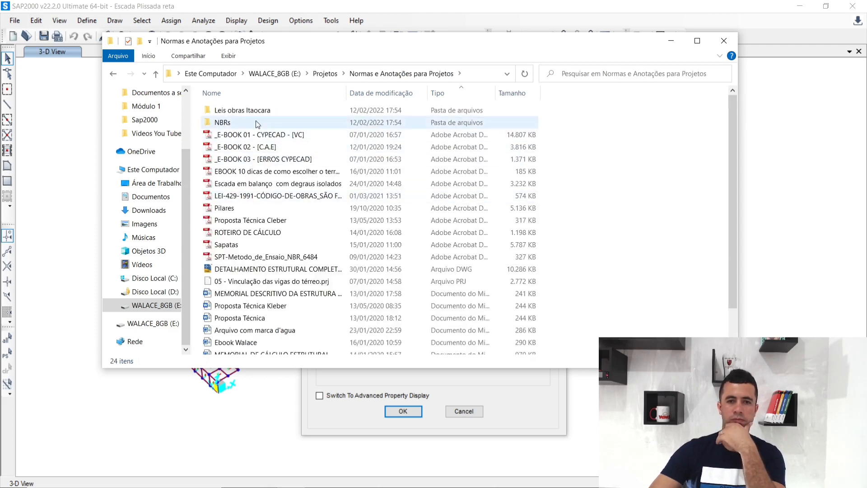
double_click(239, 123)
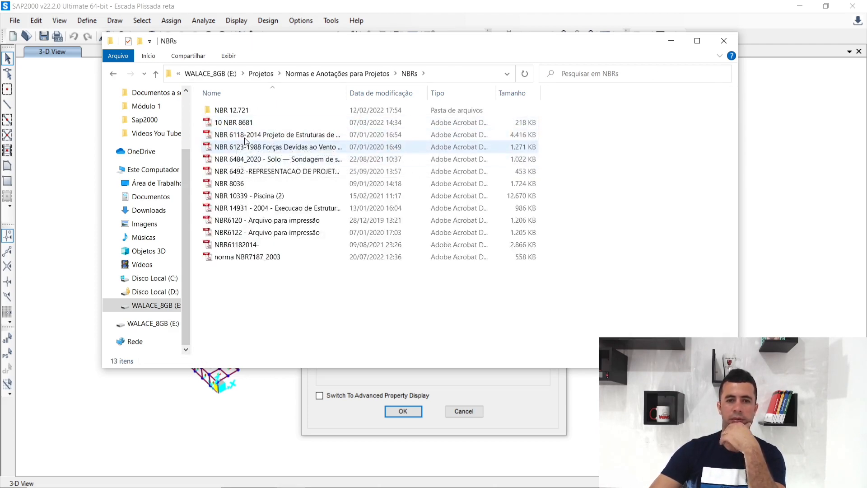
click(251, 135)
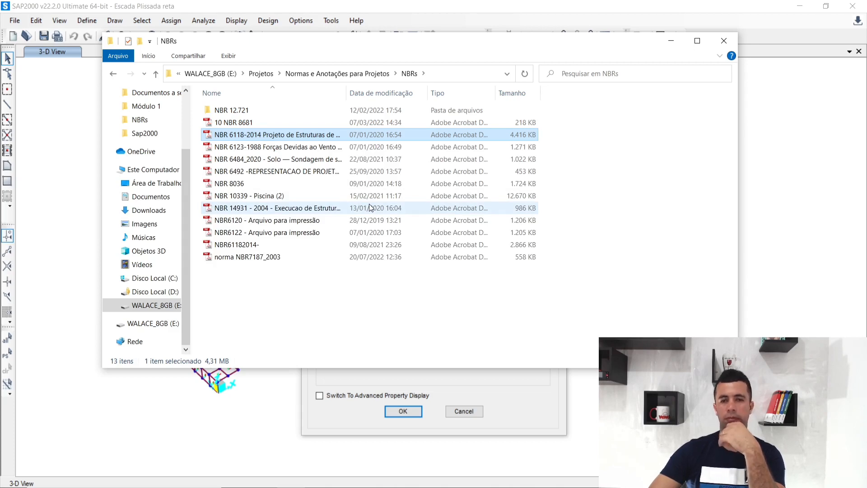
key(Return)
key(ctrl+p)
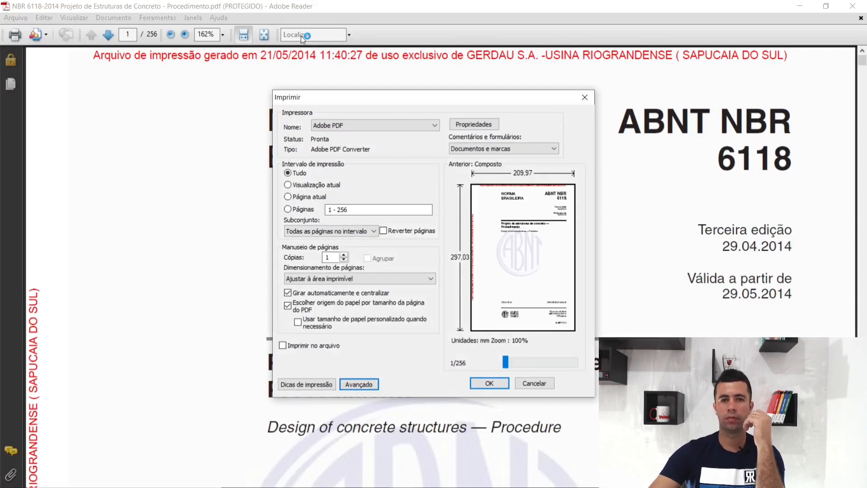
key(Escape)
- Search the NBR 6118 document for "modulo de elasticidade"
click(318, 35)
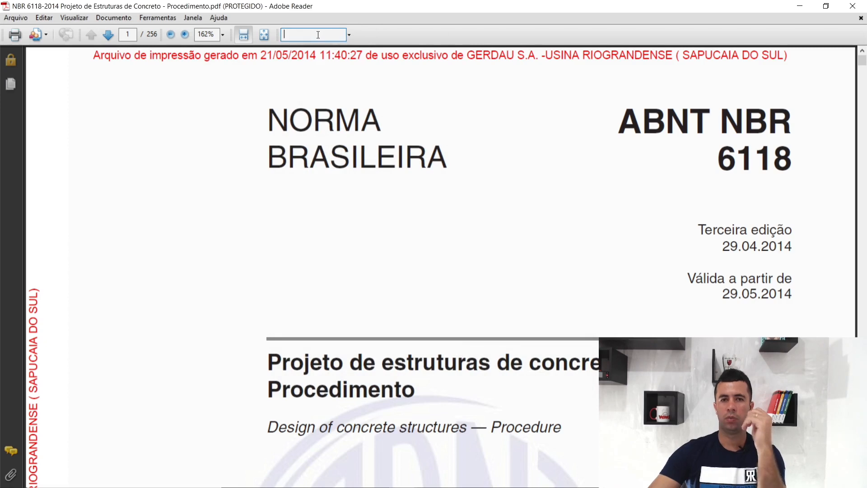
text(modul)
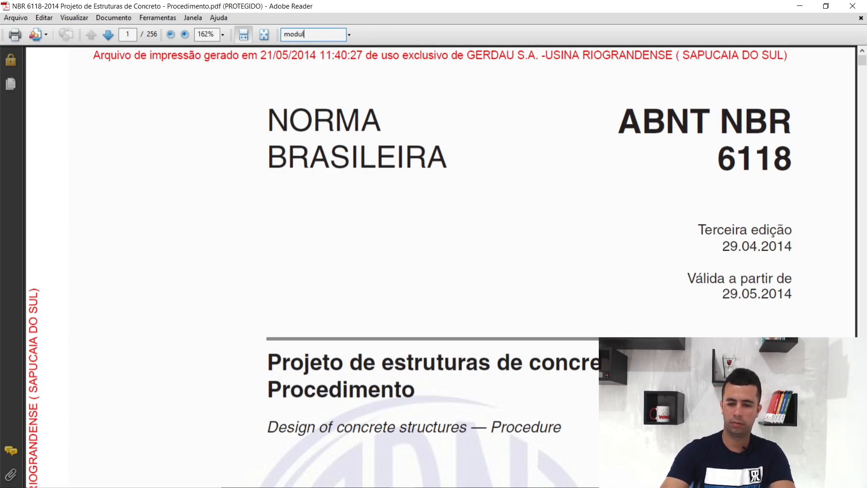
text(o de el)
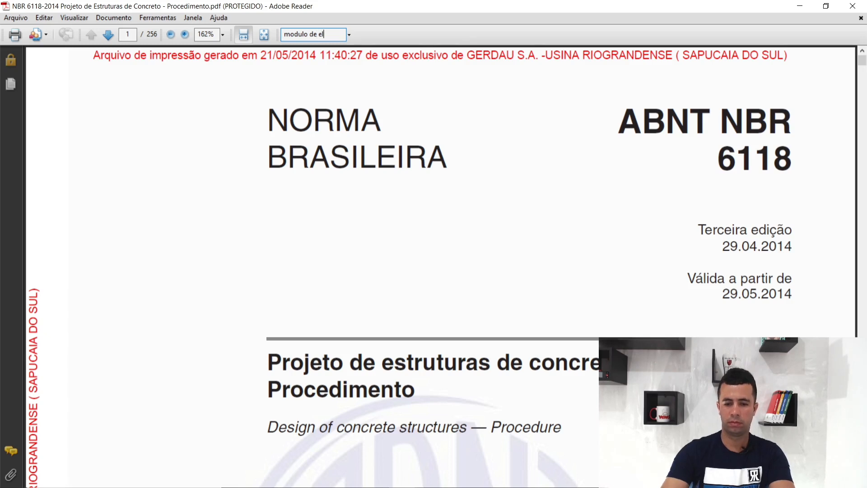
text(astic)
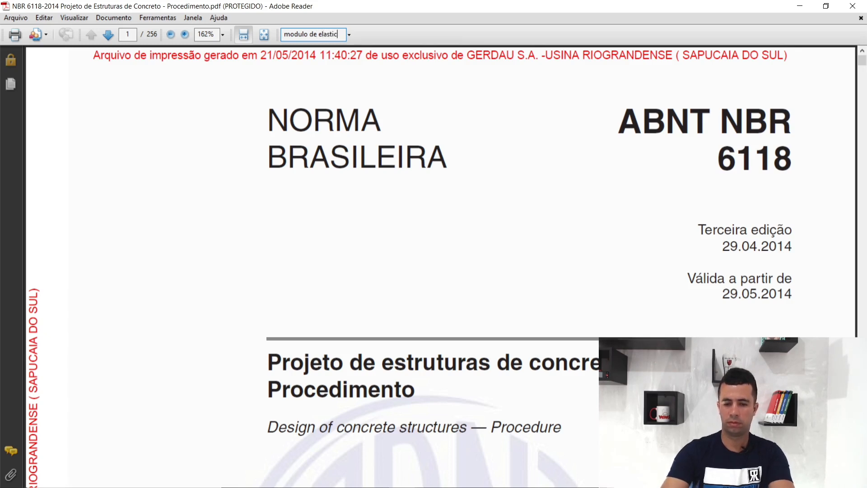
text(idade)
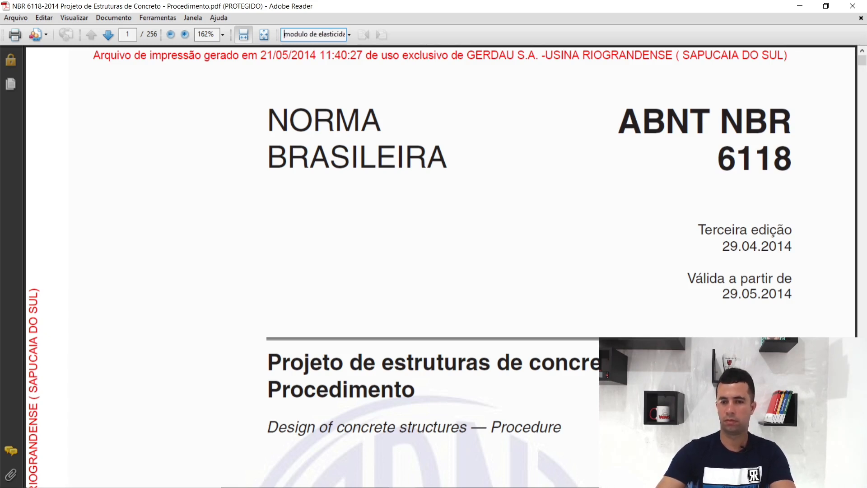
- Step through the "modulo de elasticidade" matches in the NBR 6118 document as far as Tabela 8.1 of estimated modulus values
key(Return)
key(Return)
key(Return)
key(Return)
key(Return)
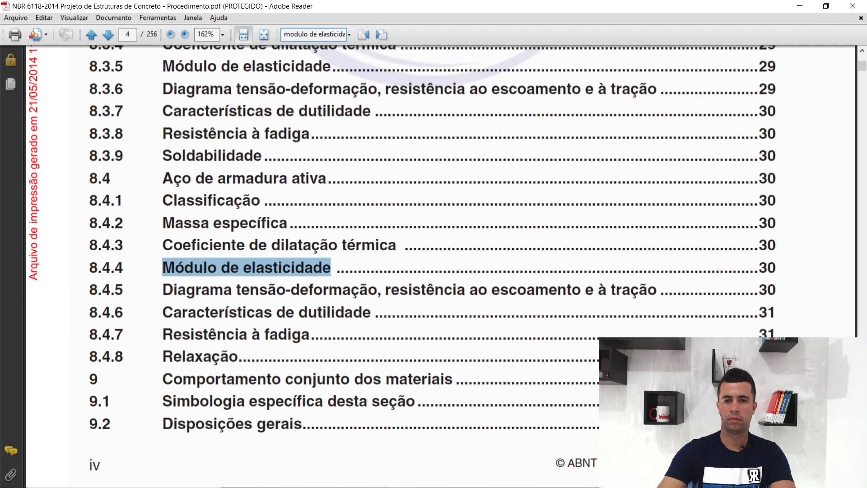
key(Return)
key(Return)
key(Return)
key(Return)
key(Return)
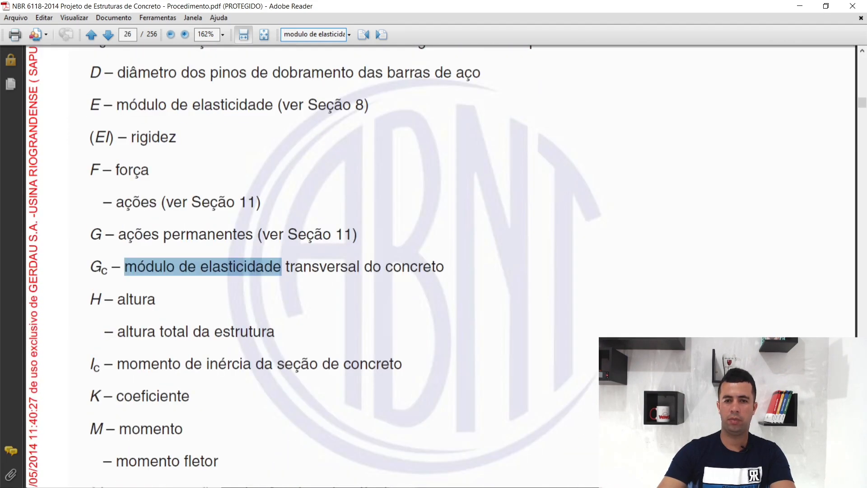
key(Return)
key(Return)
key(Return)
key(Return)
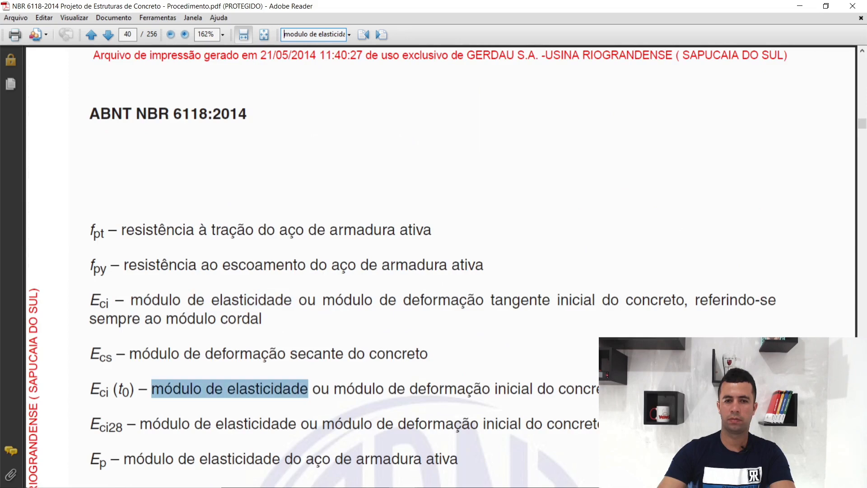
key(Return)
key(Return)
key(Return)
key(Return)
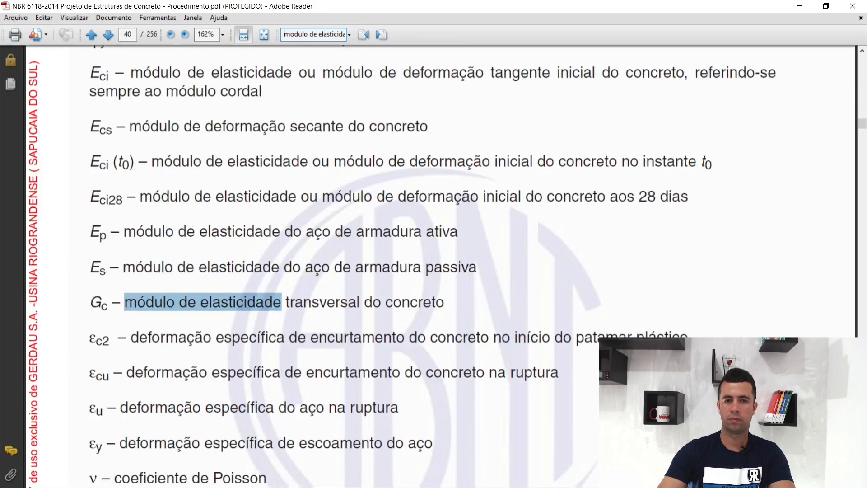
key(Return)
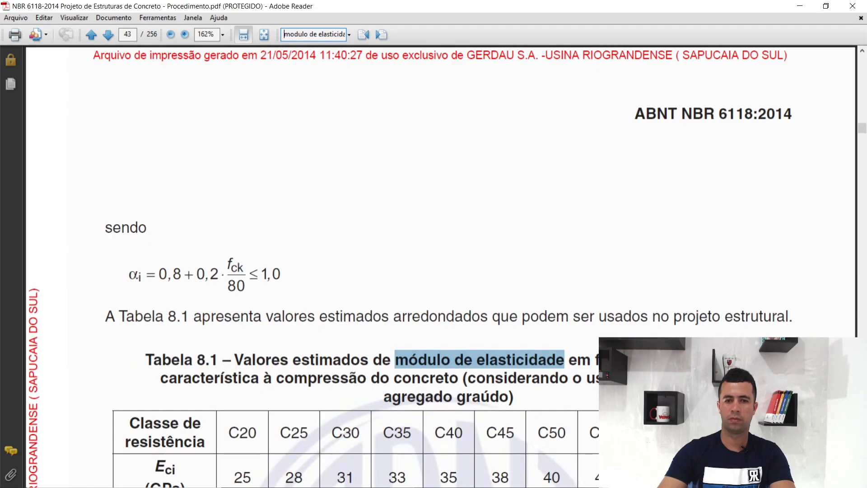
- Look up the secant modulus Ecs for class C30 in Tabela 8.1 and check the coarse-aggregate note in its title
scroll(281, 235, down, 5)
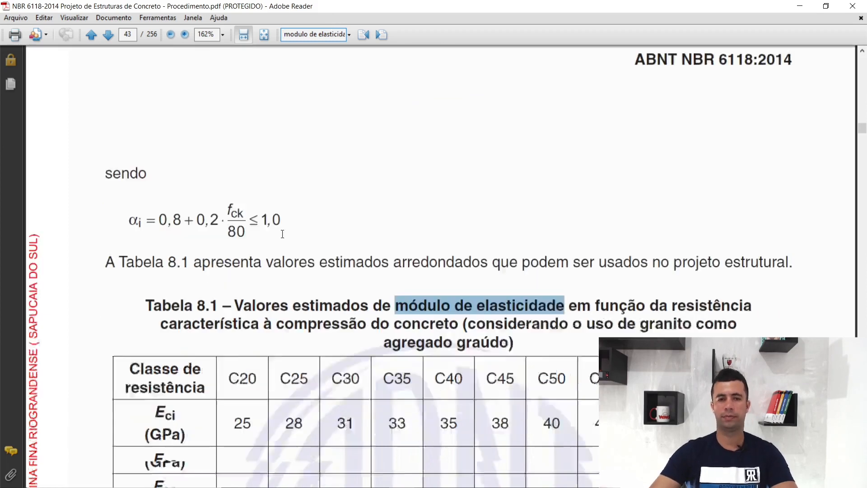
scroll(282, 235, down, 2)
double_click(345, 225)
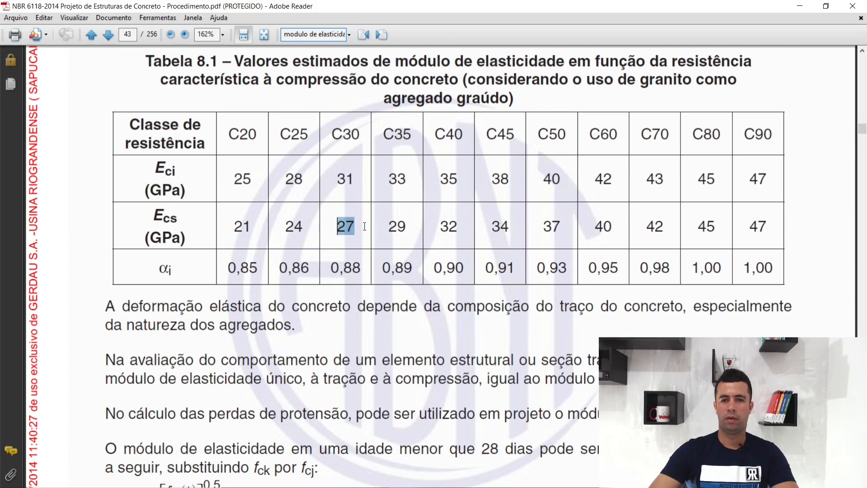
scroll(345, 244, up, 1)
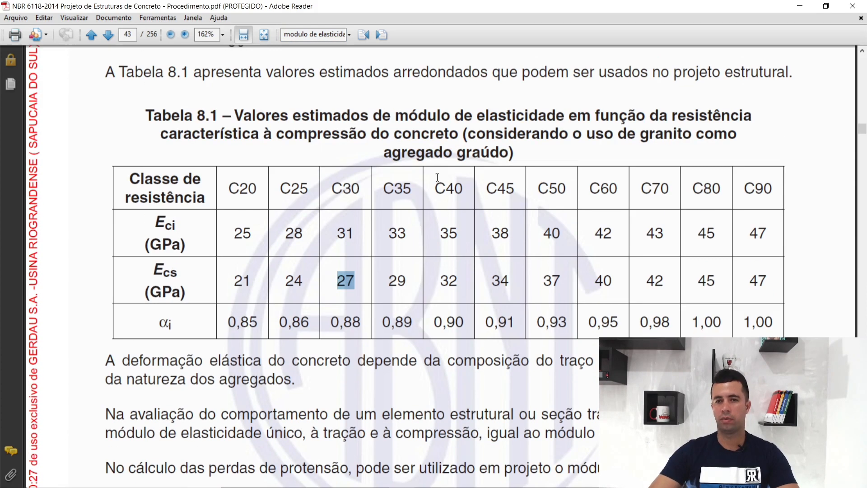
drag(383, 153, 508, 153)
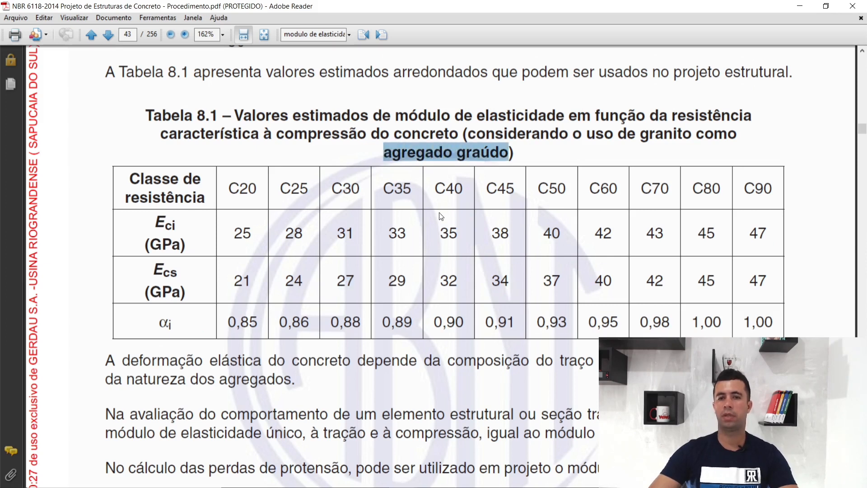
- Switch back to SAP2000 and set the C-30 material's modulus of elasticity to 27000mpa
click(797, 9)
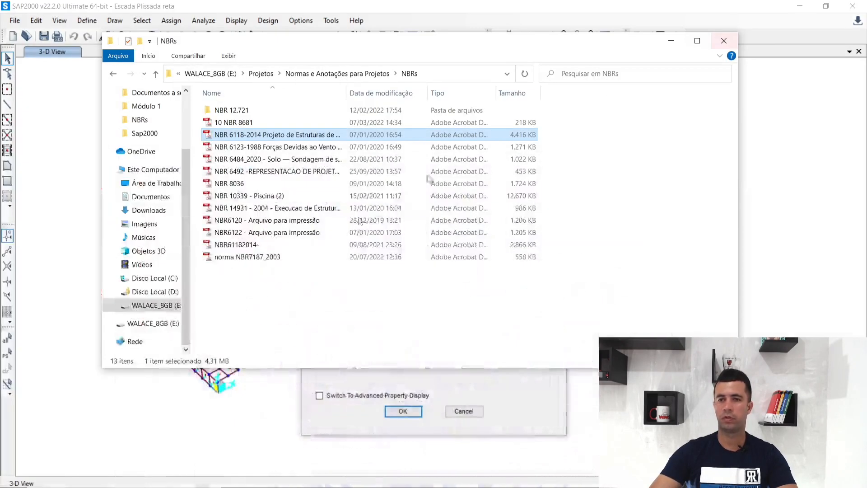
click(714, 44)
drag(429, 58, 319, 15)
text(27000)
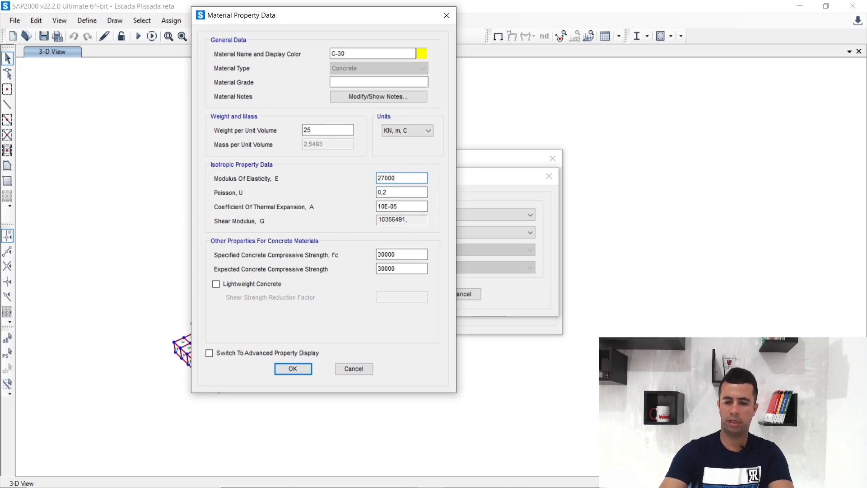
text(mpa)
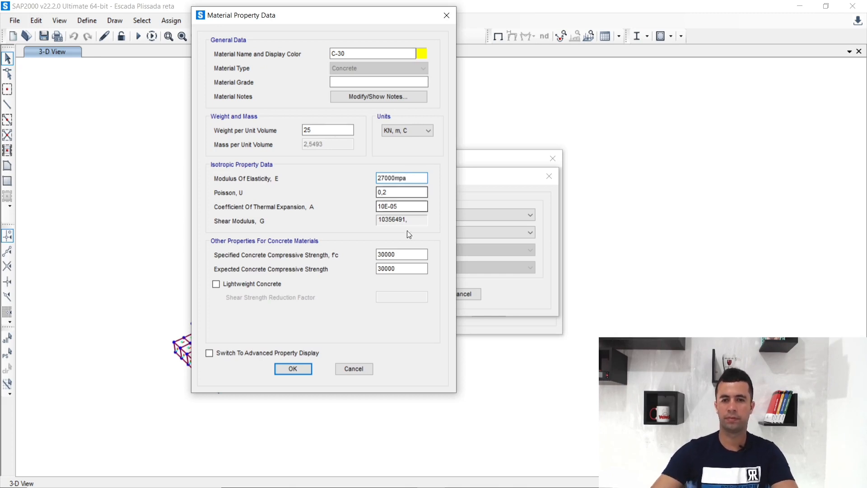
click(293, 369)
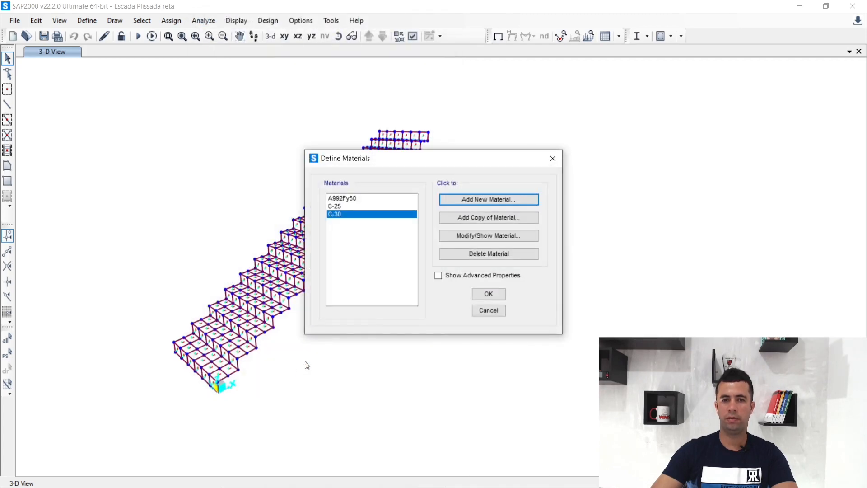
- Review the C-25 material's properties to compare its modulus of elasticity
click(369, 207)
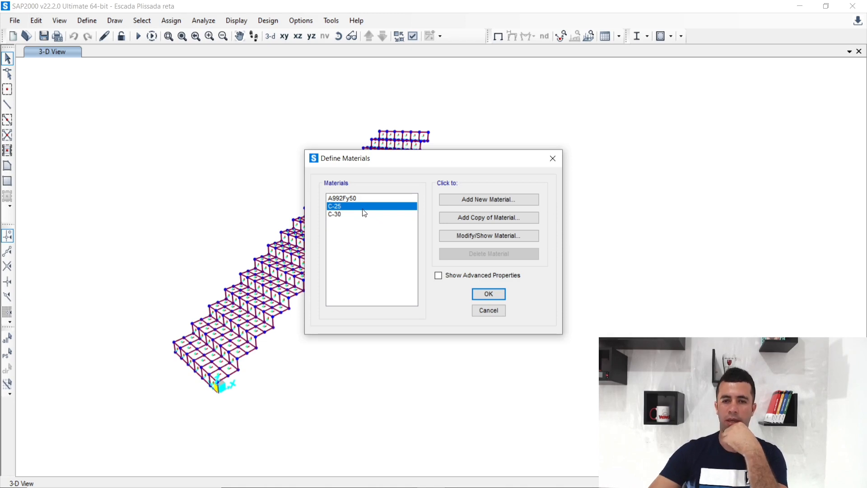
click(463, 239)
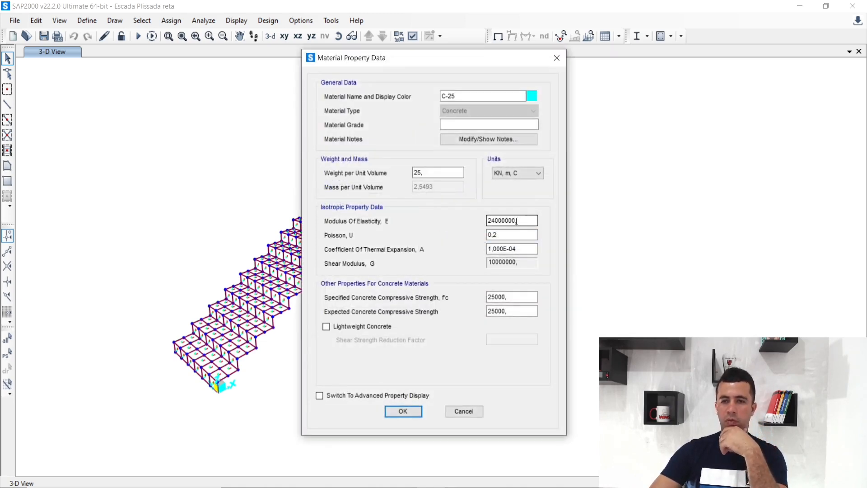
click(517, 222)
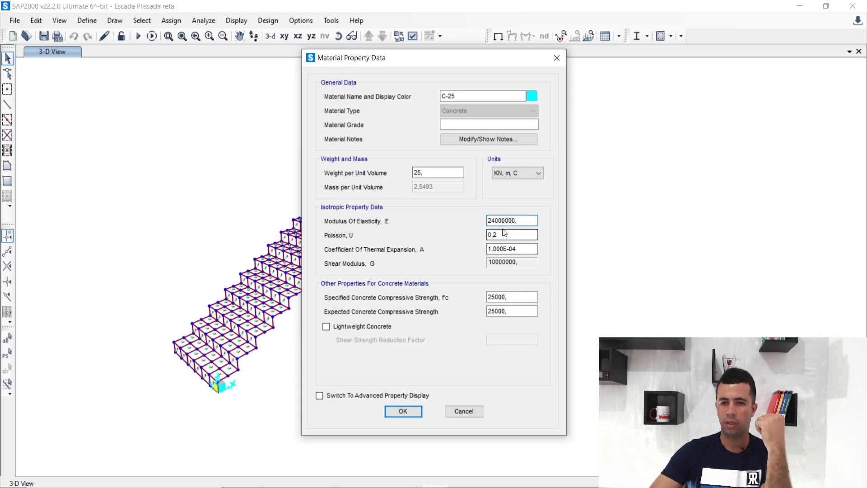
key(Left)
key(Left)
key(Left)
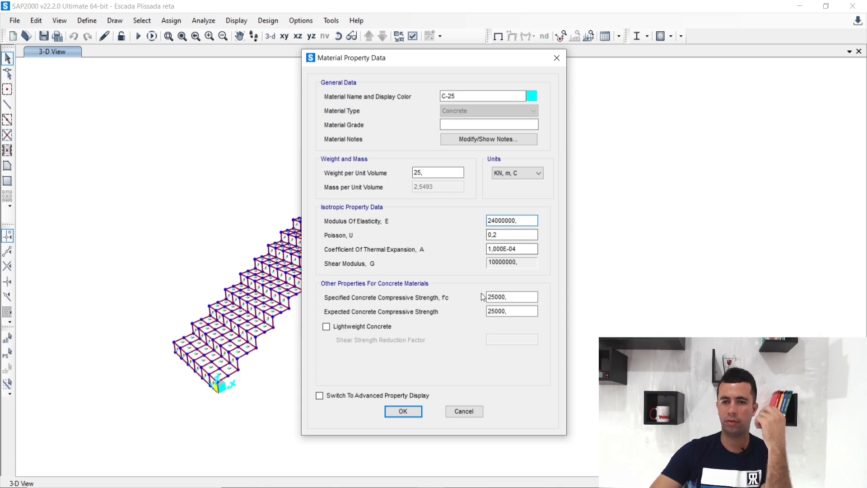
click(399, 411)
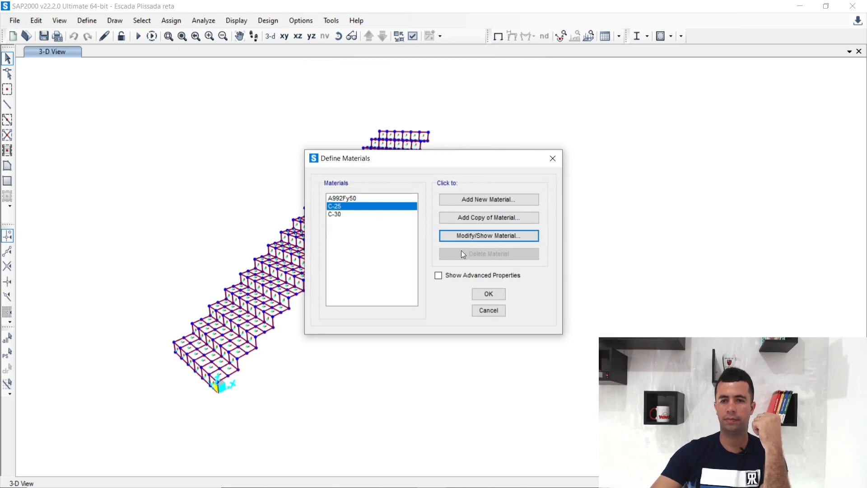
- Accept the material definitions and assign material C-30 to the Espelho - 15 shell area section
click(488, 294)
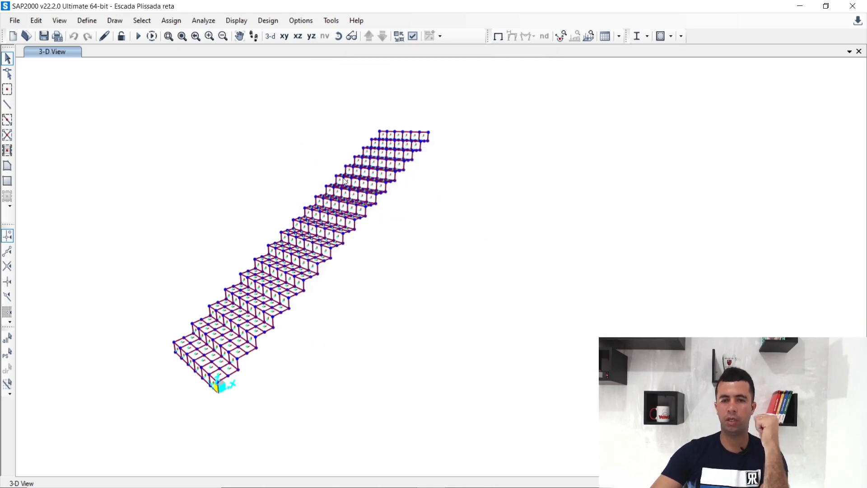
click(83, 21)
mouse_move(139, 55)
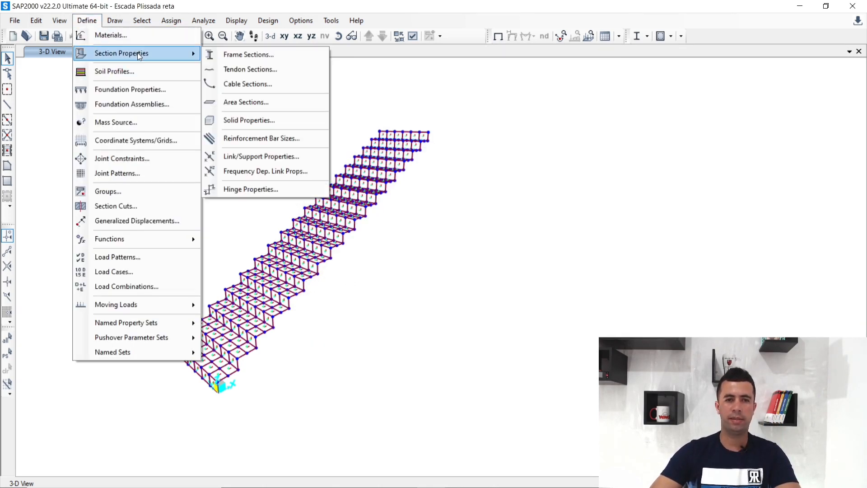
click(246, 103)
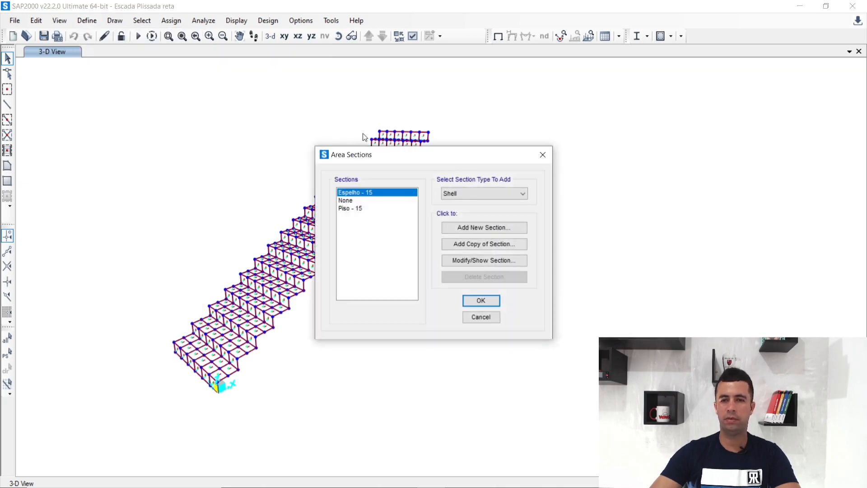
drag(450, 152, 226, 62)
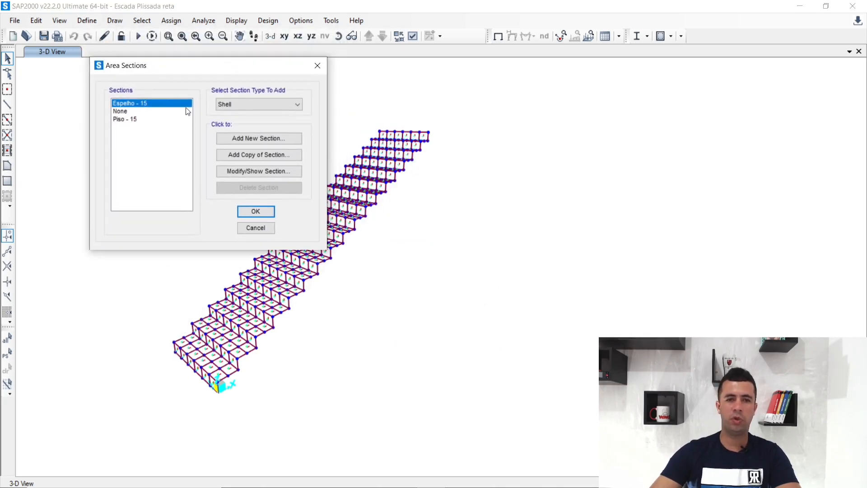
click(240, 171)
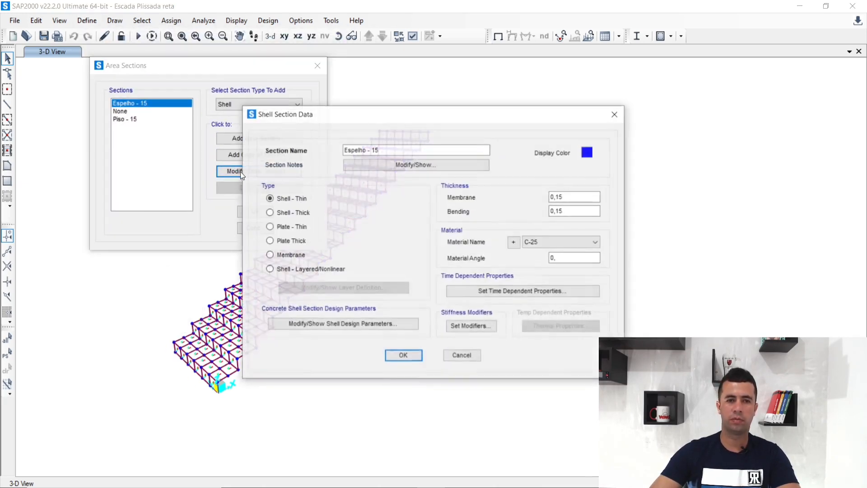
click(544, 242)
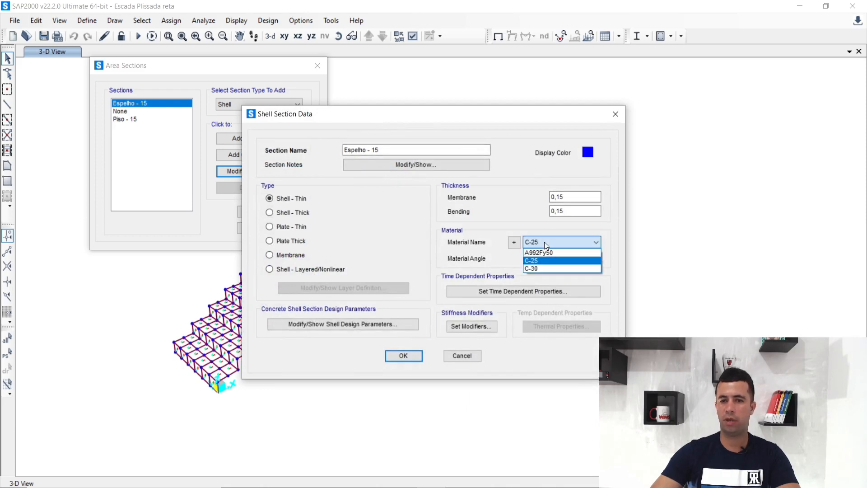
click(541, 268)
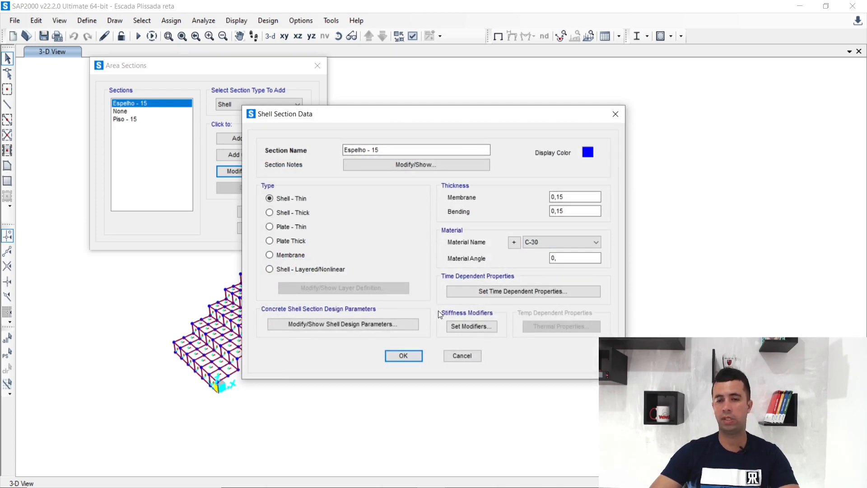
click(414, 356)
- Assign material C-30 to the Piso - 15 shell area section and accept the area section definitions
click(125, 120)
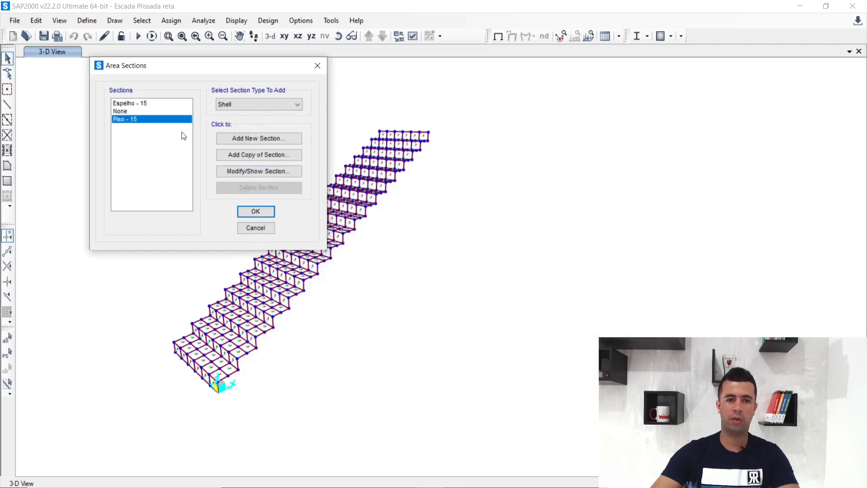
click(239, 169)
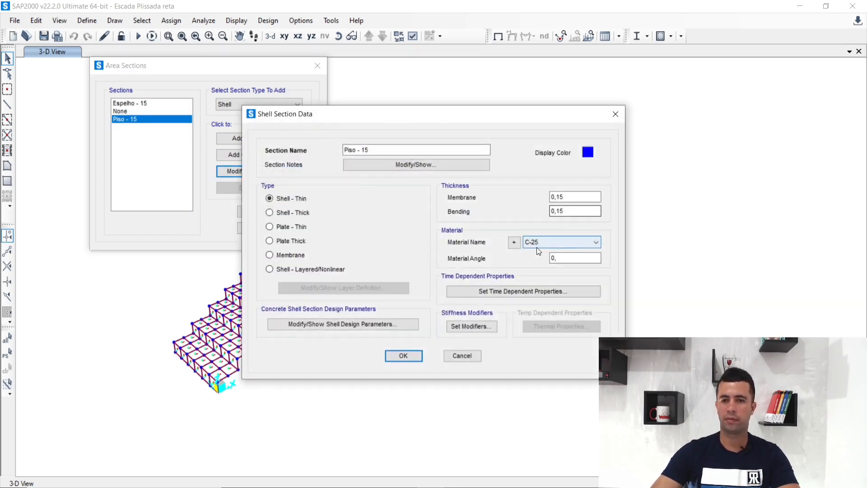
click(535, 245)
click(534, 266)
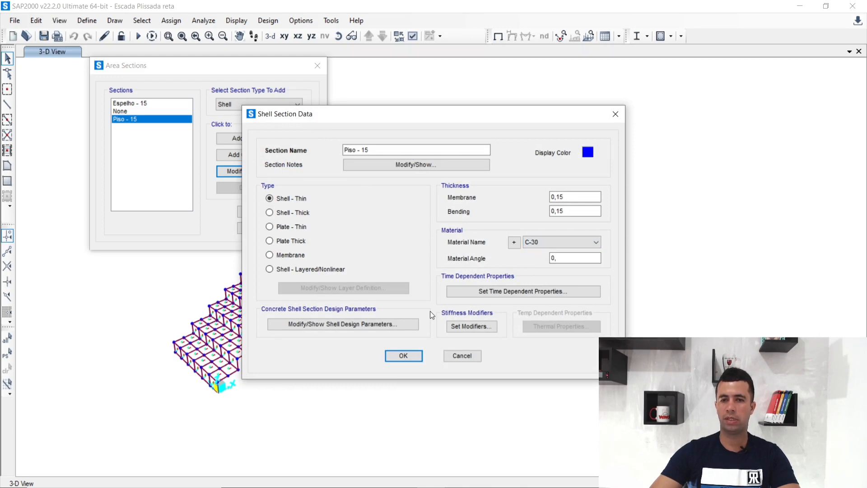
click(403, 356)
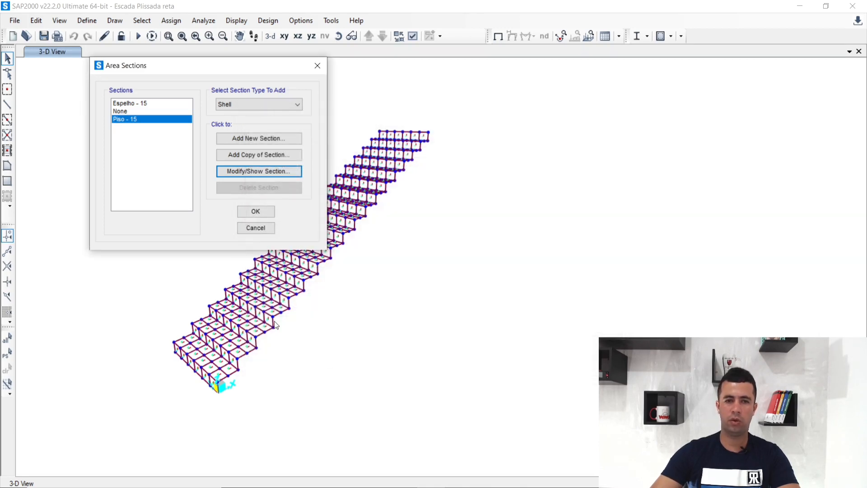
click(260, 210)
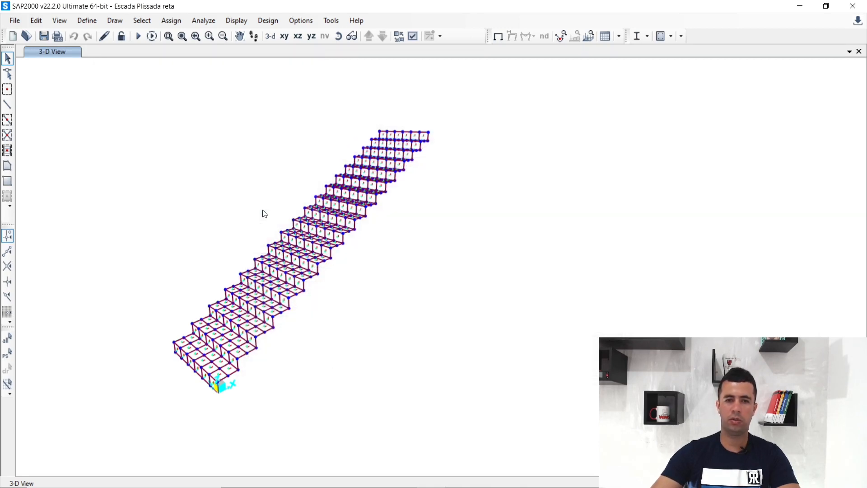
- Run the analysis for the Peso Proprio, Revestimento and Sobrecarga load cases
click(141, 37)
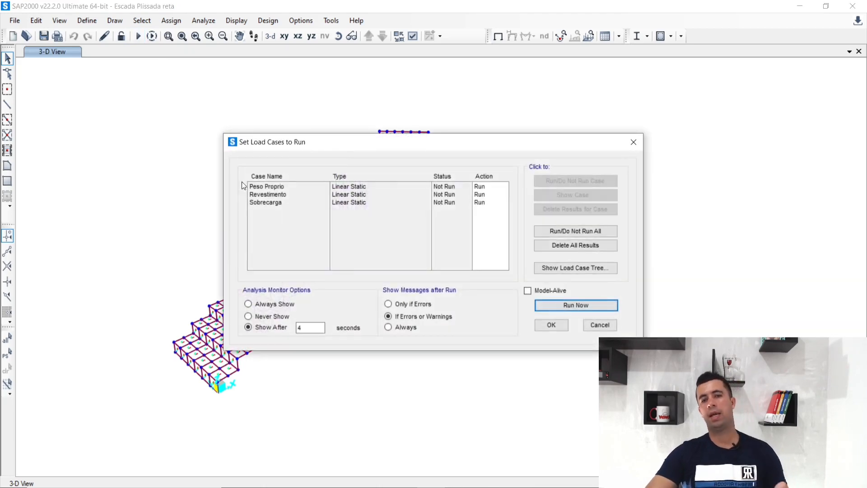
click(560, 304)
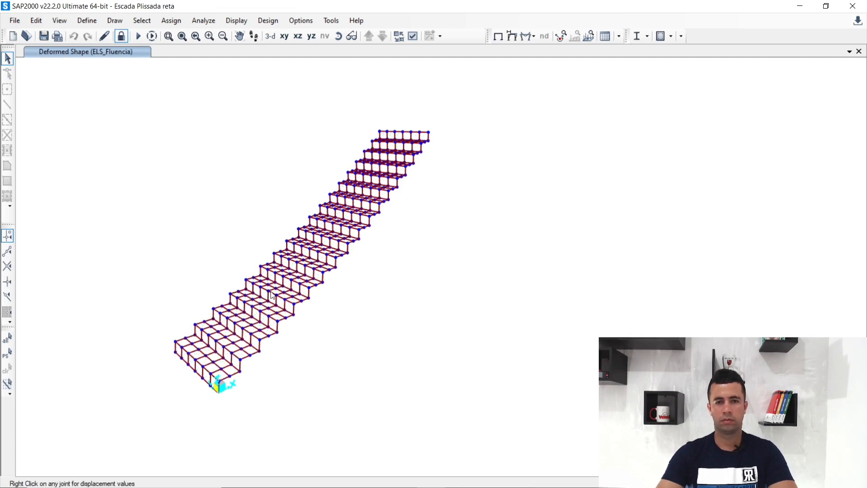
- Display the deformed shape for the ELS_Fluencia combination with Uz displacement contours drawn on the objects
click(511, 36)
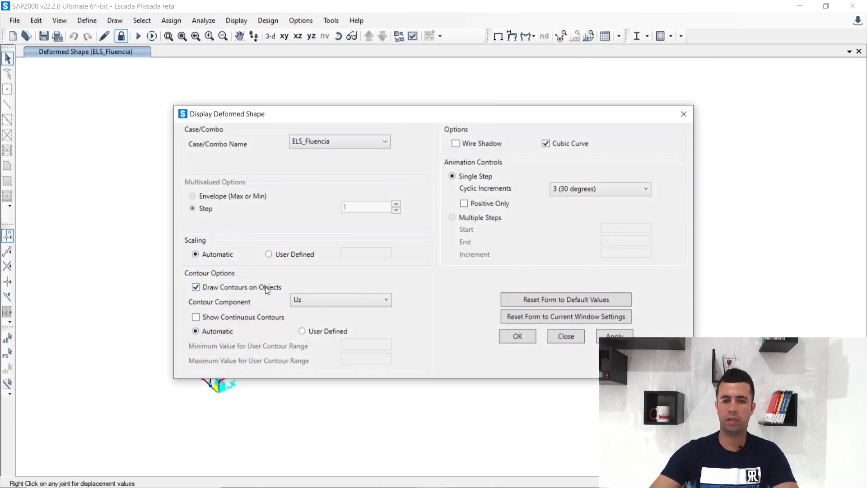
click(337, 142)
click(337, 142)
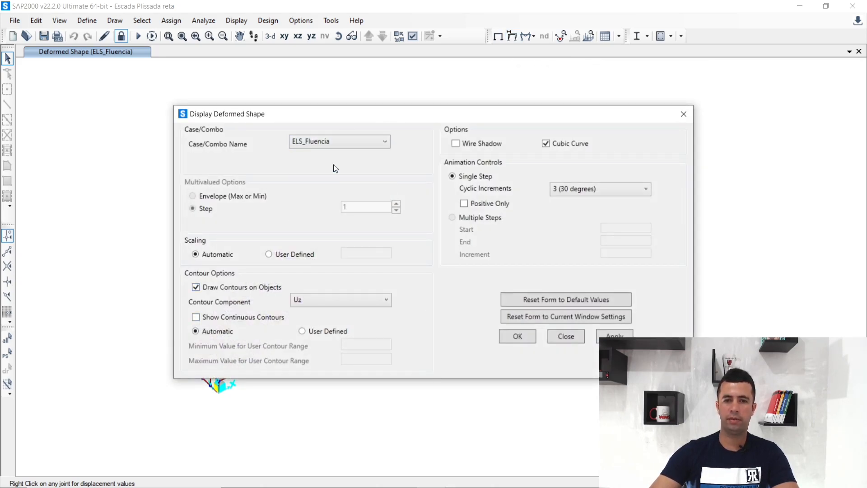
click(197, 286)
click(195, 286)
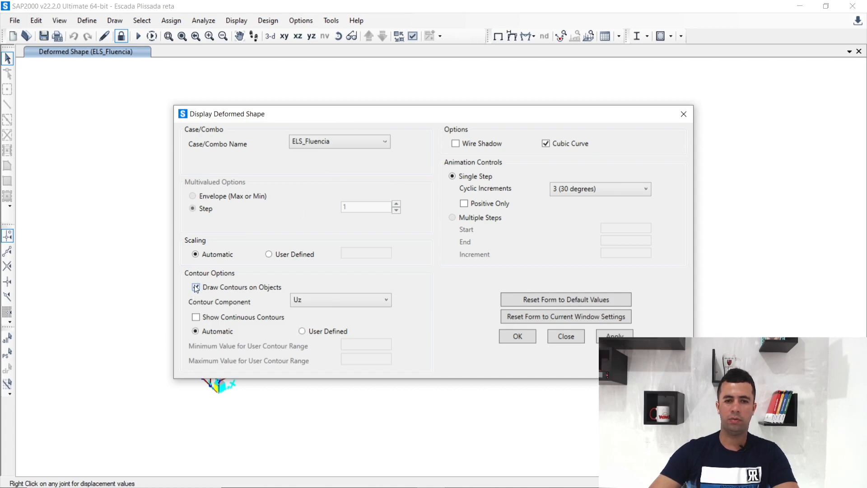
click(614, 335)
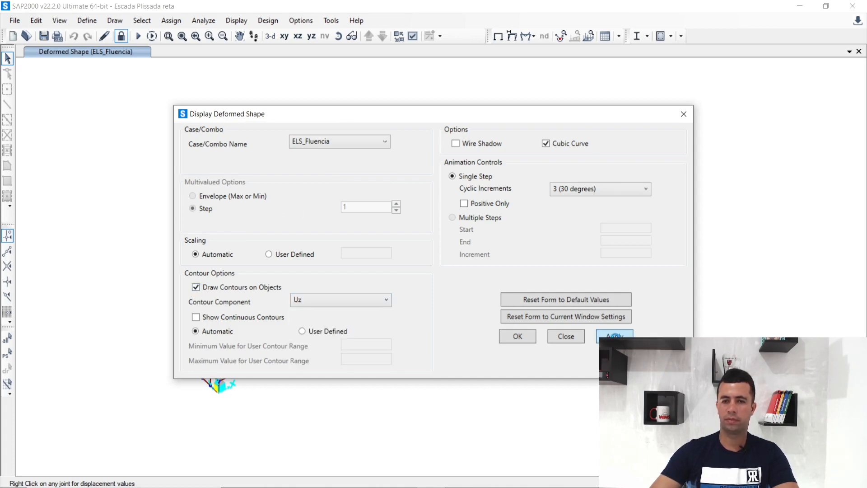
click(515, 336)
- Inspect the joint displacements at the middle of the staircase flight in the Uz contour plot
mouse_move(345, 242)
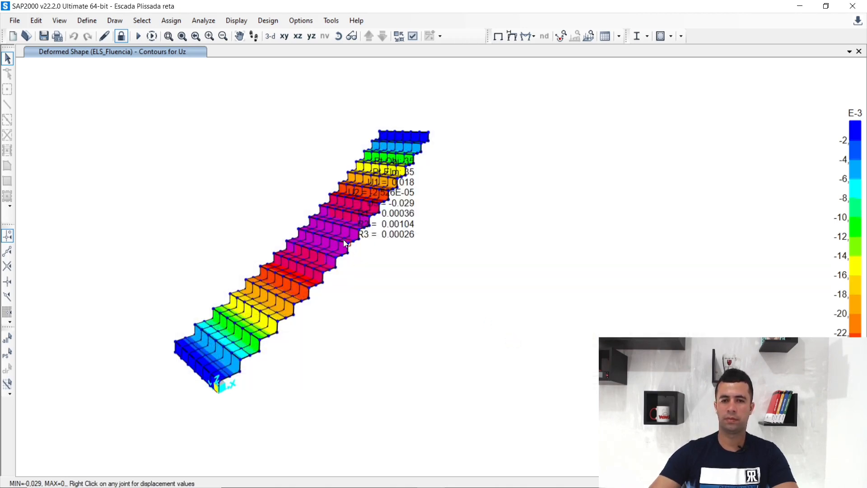
scroll(345, 243, up, 5)
mouse_move(302, 128)
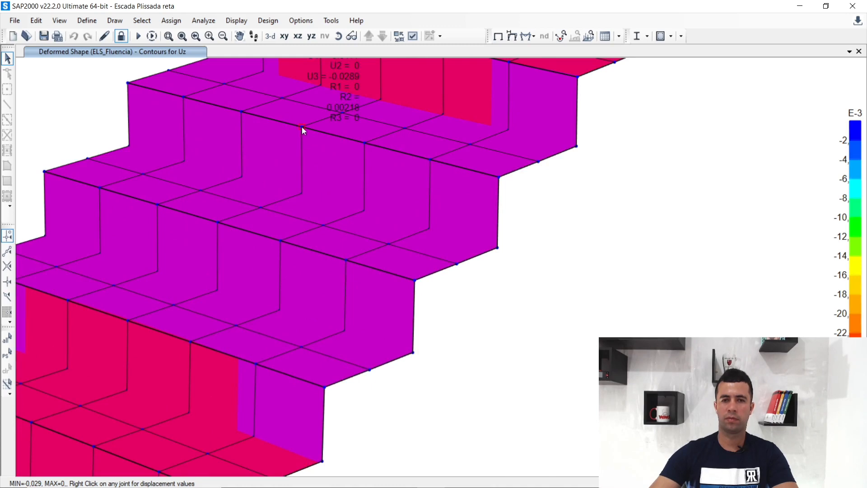
scroll(301, 131, down, 3)
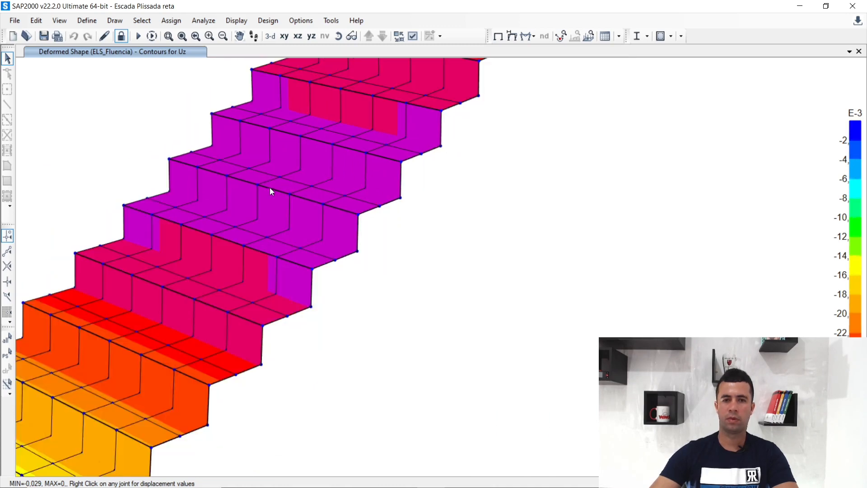
mouse_move(258, 184)
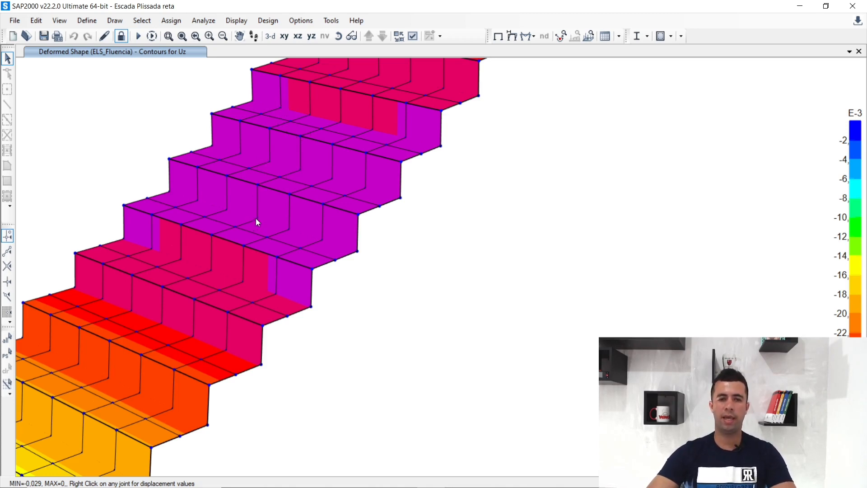
mouse_move(300, 171)
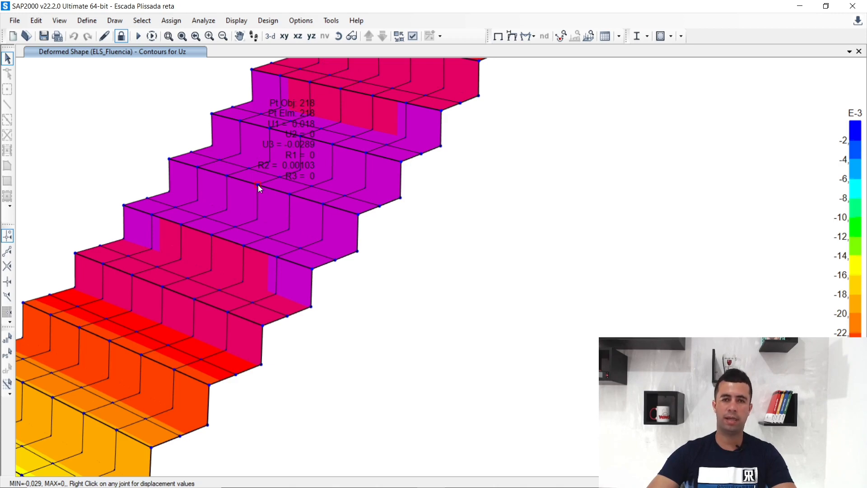
scroll(258, 185, down, 5)
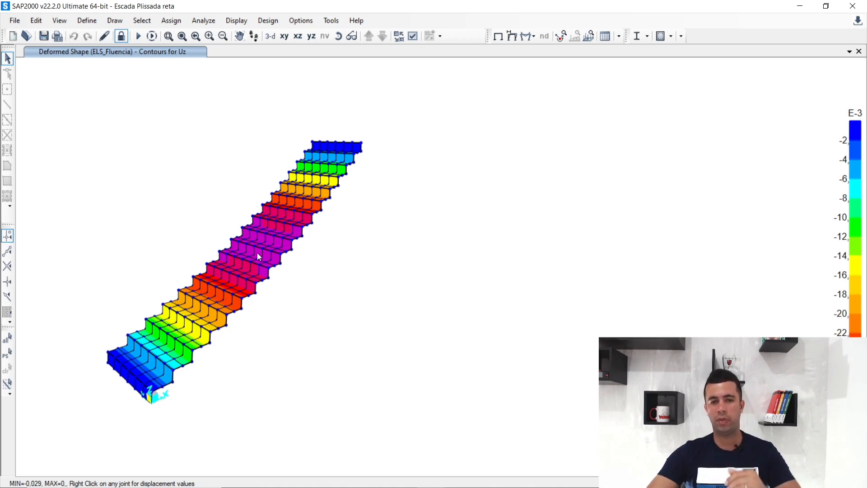
scroll(254, 251, up, 3)
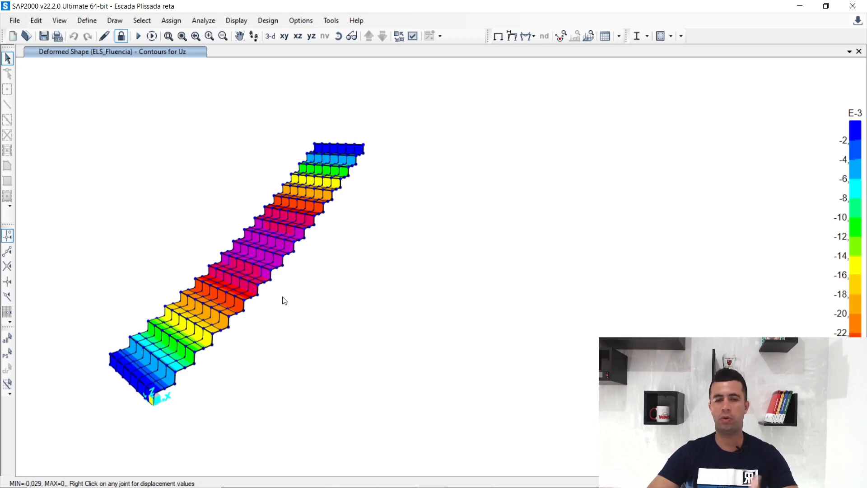
- Unlock the model and assign pinned restraints (Translation 1, 2 and 3) to the seven joints along the staircase's upper end edge
click(128, 39)
click(456, 291)
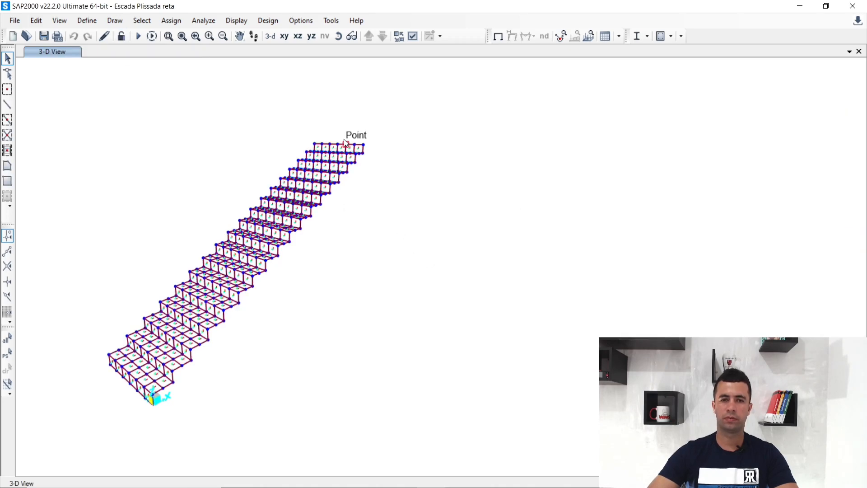
scroll(344, 142, up, 3)
scroll(354, 147, down, 1)
click(419, 163)
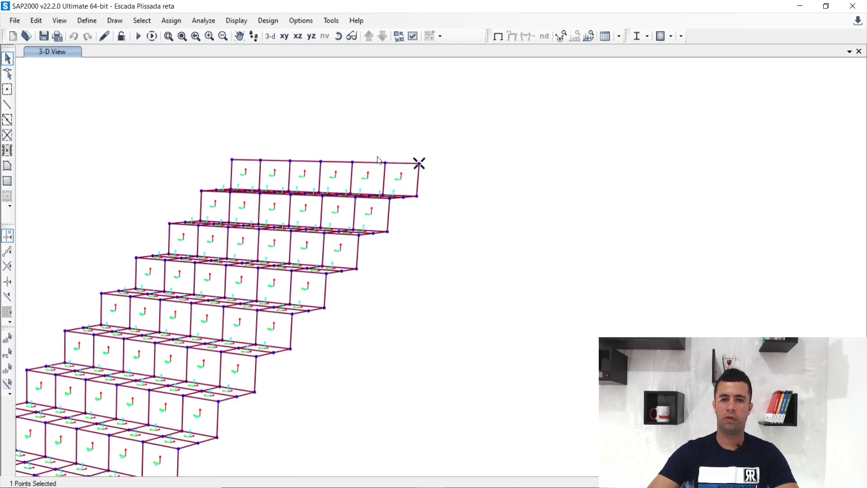
click(385, 163)
click(353, 162)
click(321, 161)
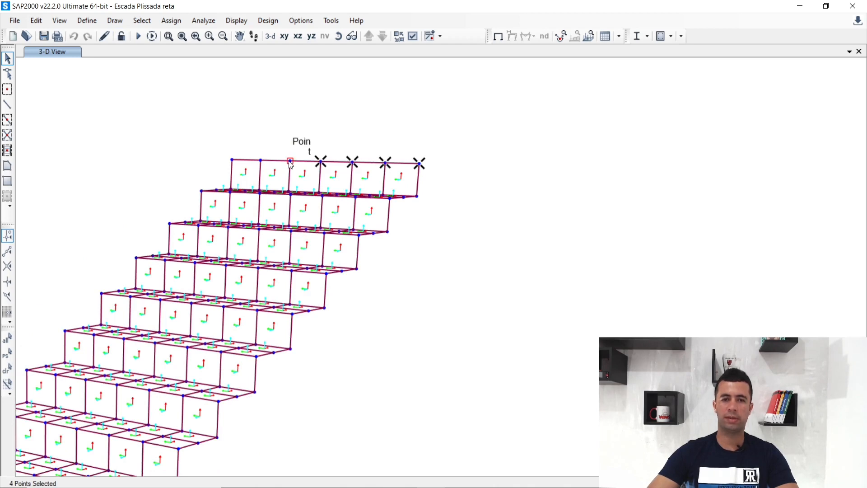
click(291, 160)
click(261, 160)
click(231, 160)
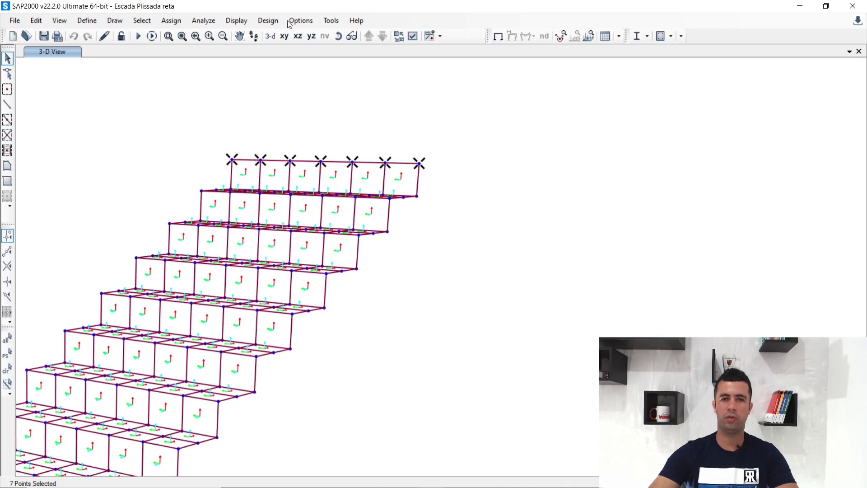
click(169, 20)
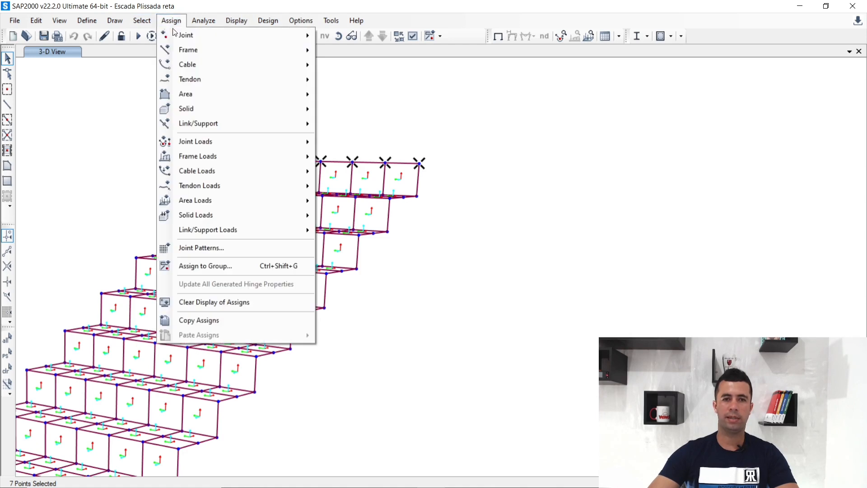
mouse_move(229, 36)
click(369, 38)
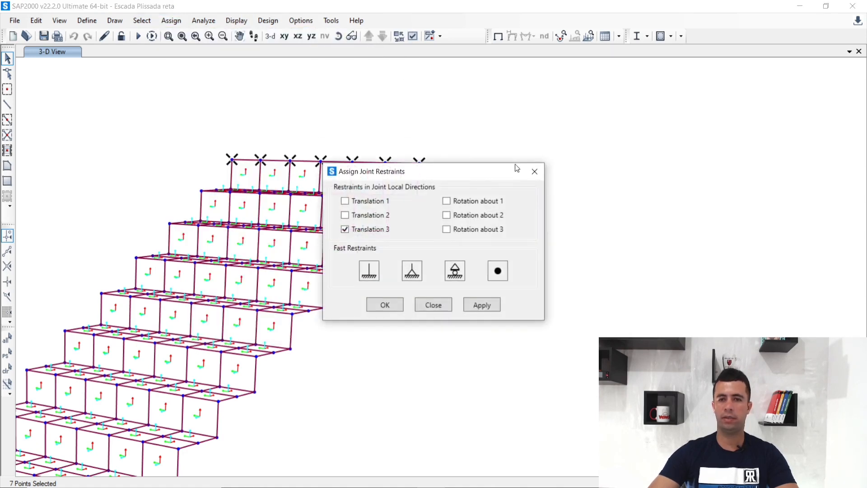
drag(470, 172, 343, 43)
click(287, 150)
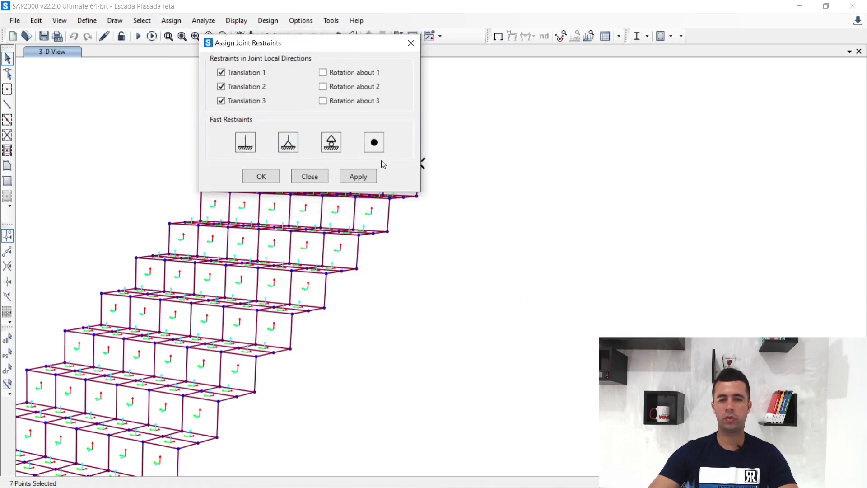
click(369, 180)
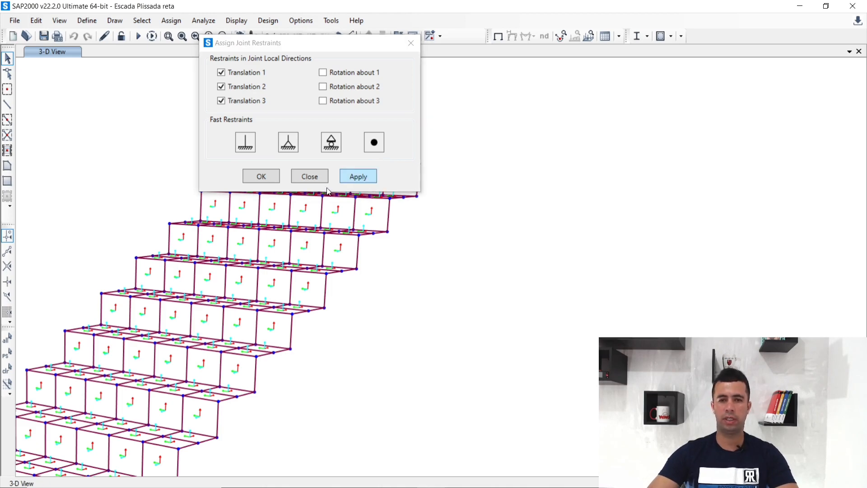
click(262, 178)
scroll(343, 171, down, 5)
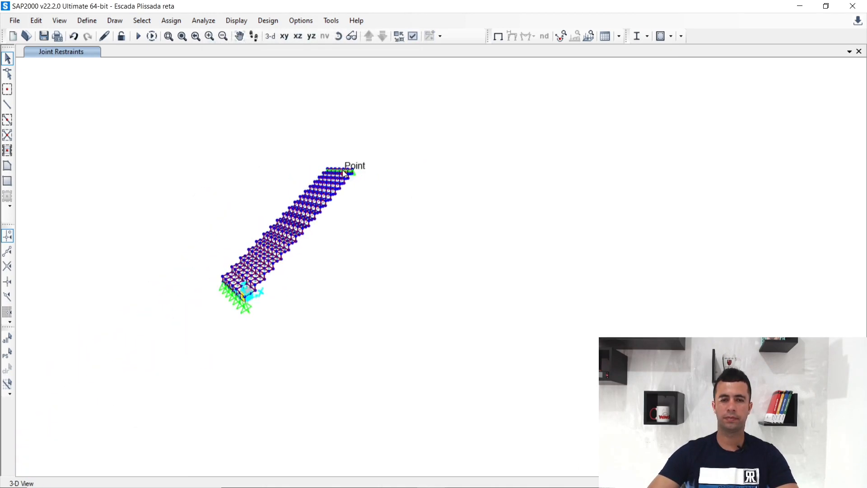
scroll(319, 196, up, 2)
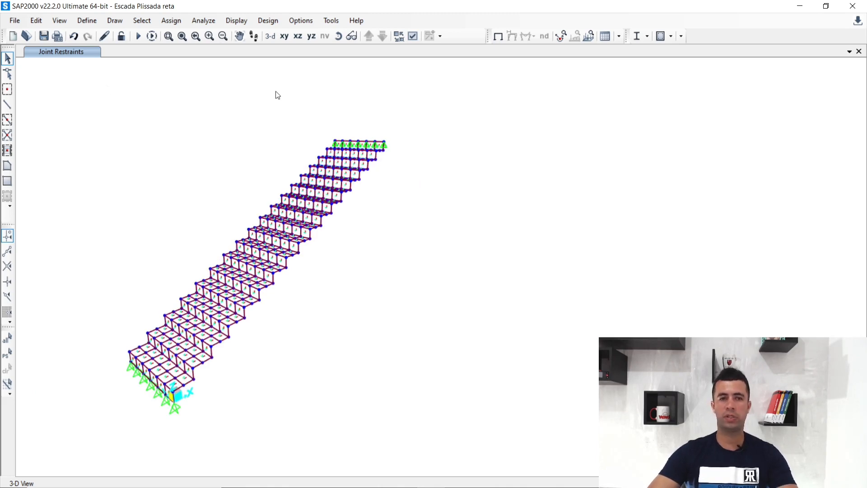
- Run the Peso Proprio, Revestimento and Sobrecarga load cases with the pinned upper supports
click(138, 37)
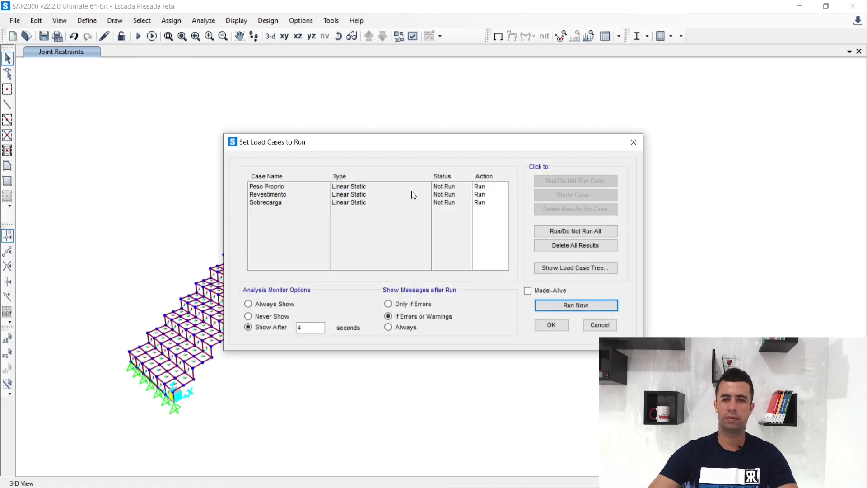
drag(514, 138, 382, 44)
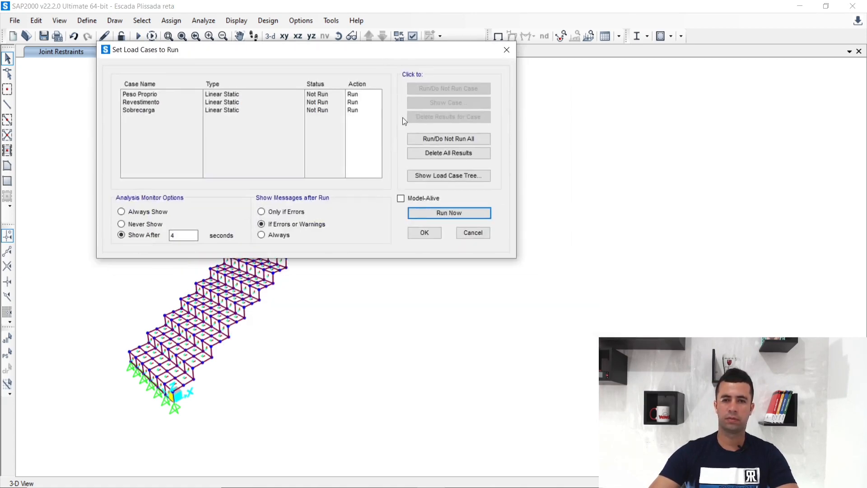
click(432, 213)
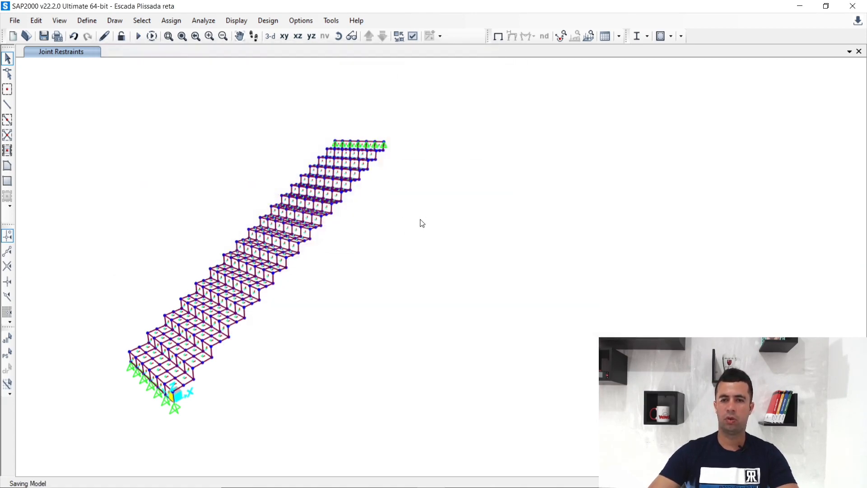
right_click(284, 277)
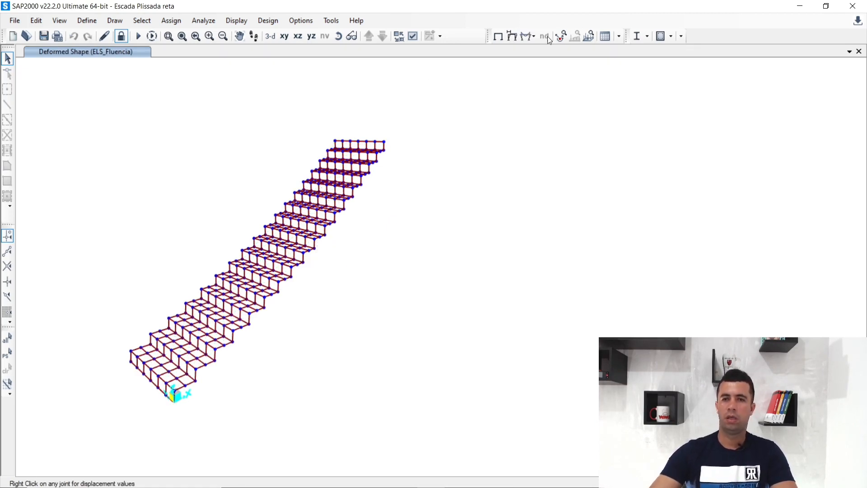
- Show the ELS_Fluencia deformed shape with Uz contours for the pinned-support model
click(512, 36)
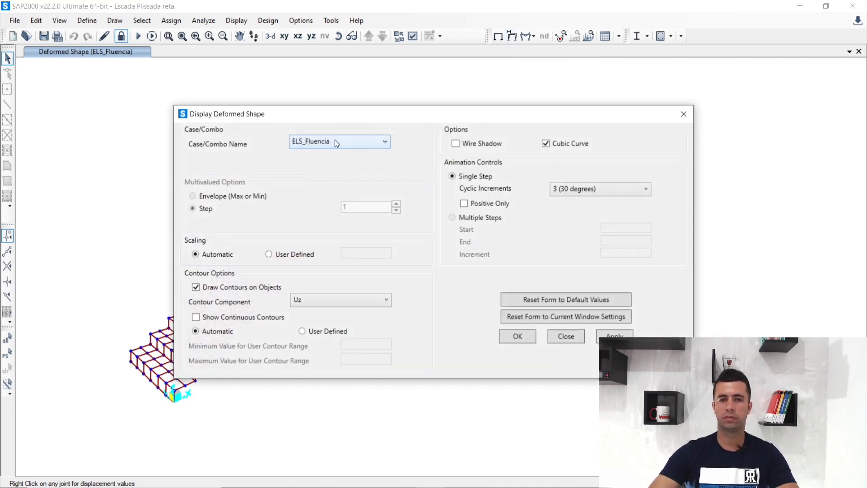
click(334, 142)
click(334, 142)
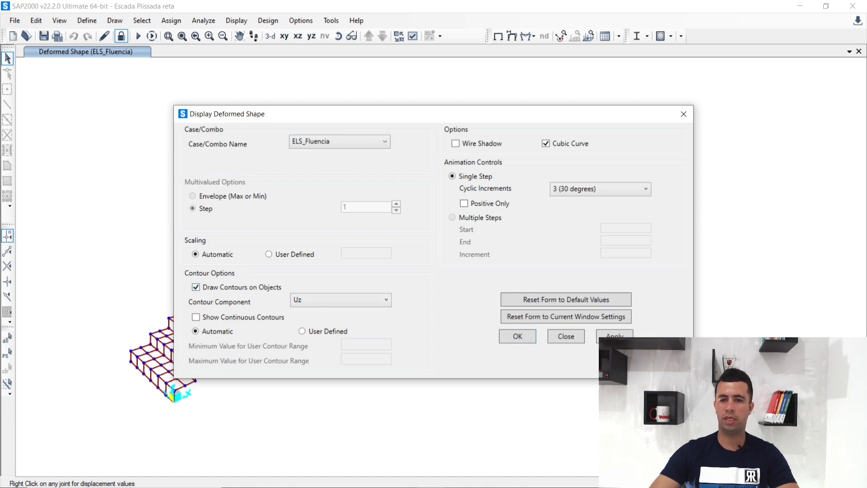
click(518, 336)
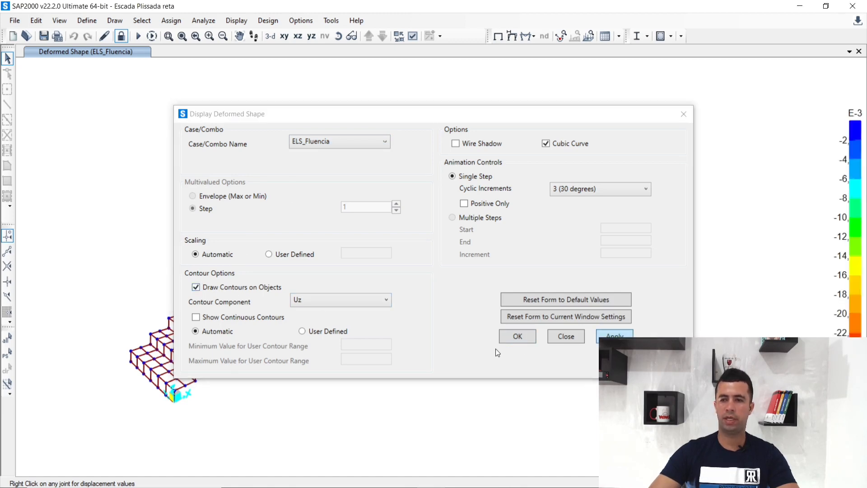
click(518, 336)
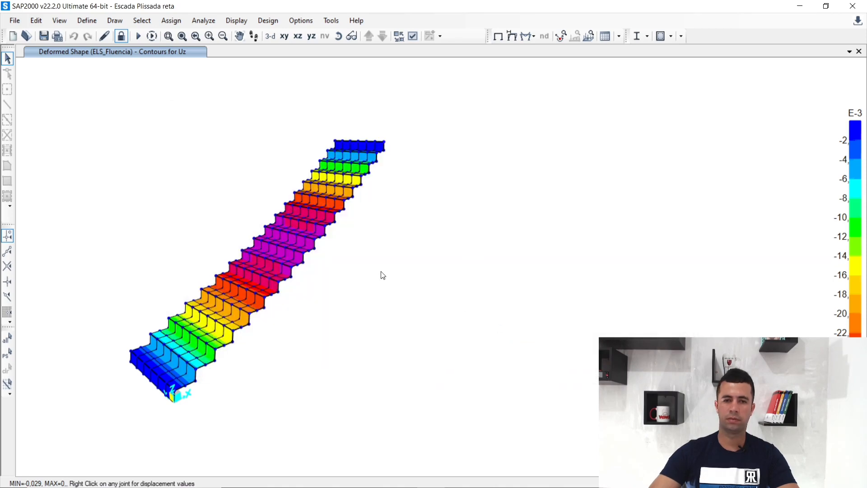
- Check the mid-flight joint displacements of the pinned-support model against the previous run
scroll(304, 244, up, 3)
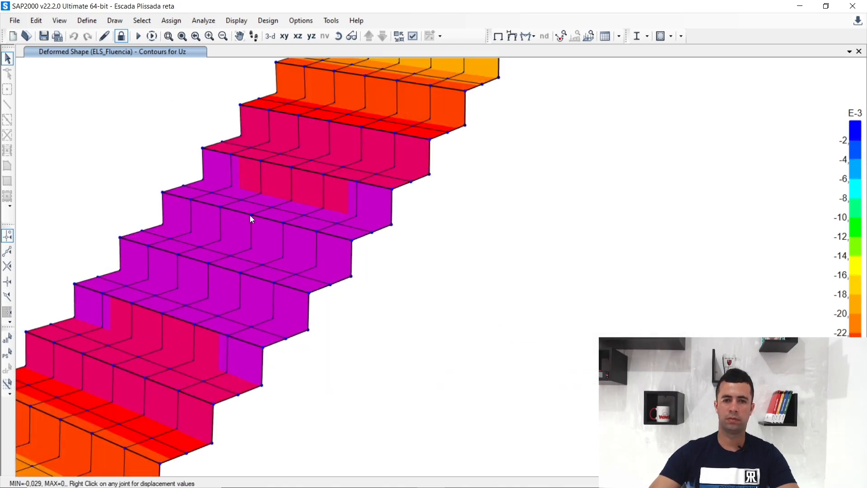
mouse_move(250, 216)
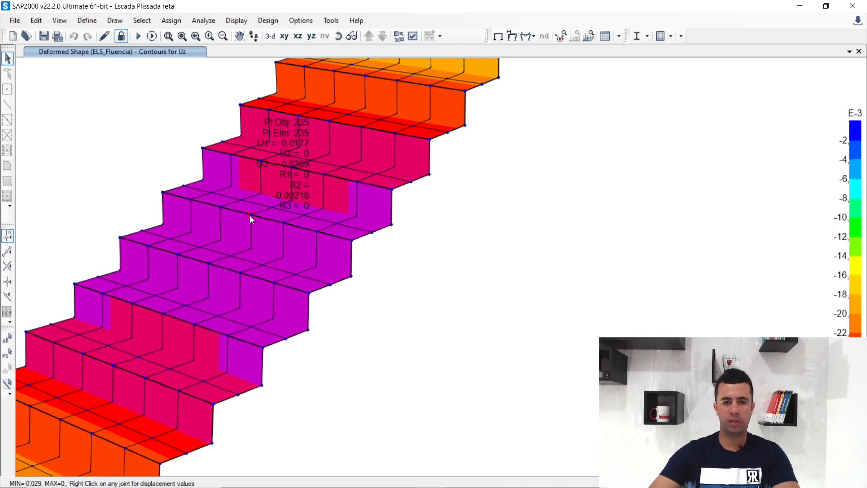
mouse_move(283, 222)
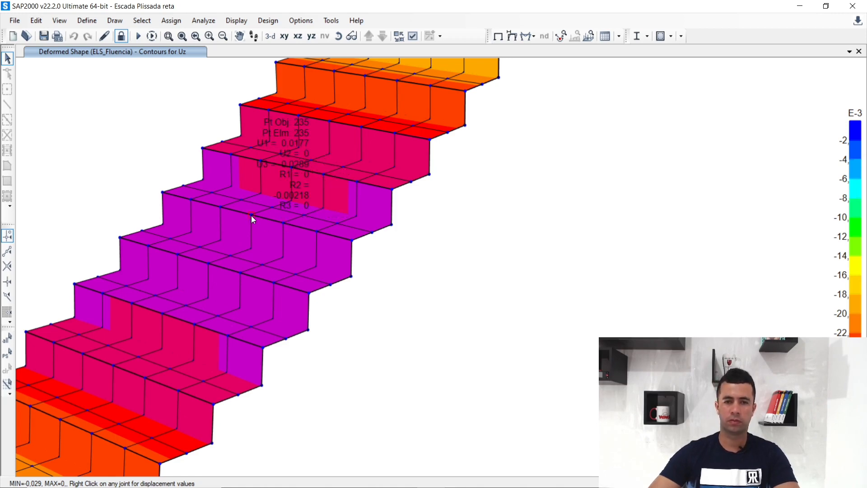
scroll(251, 263, down, 5)
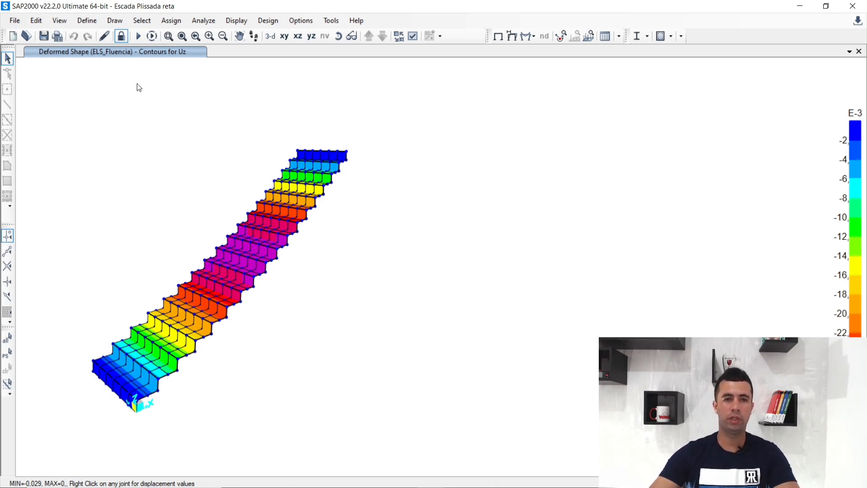
- Unlock the model for editing and accept deleting its analysis results
click(122, 37)
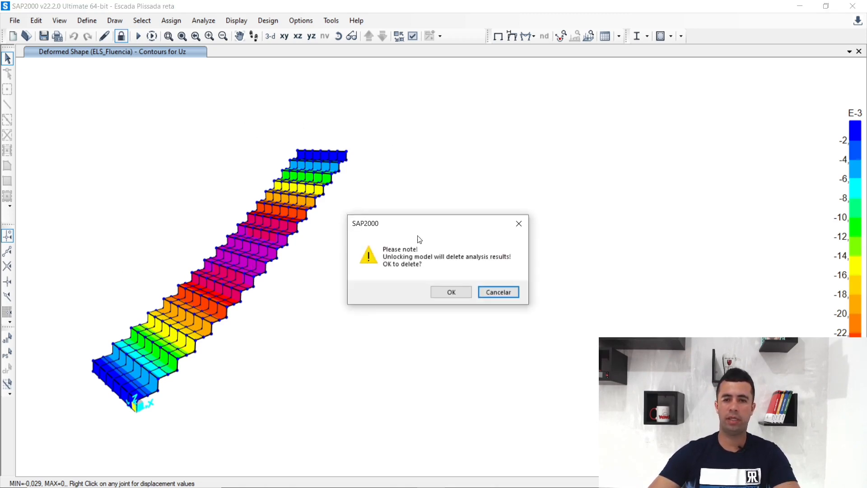
click(451, 291)
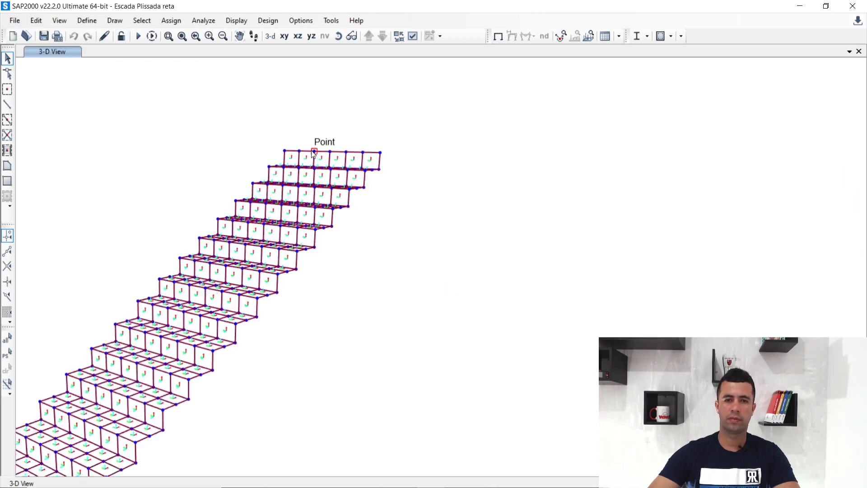
- Assign fixed restraints, with all translations and rotations restrained, to the seven joints along the stair's upper edge
scroll(310, 150, up, 2)
click(259, 151)
click(288, 152)
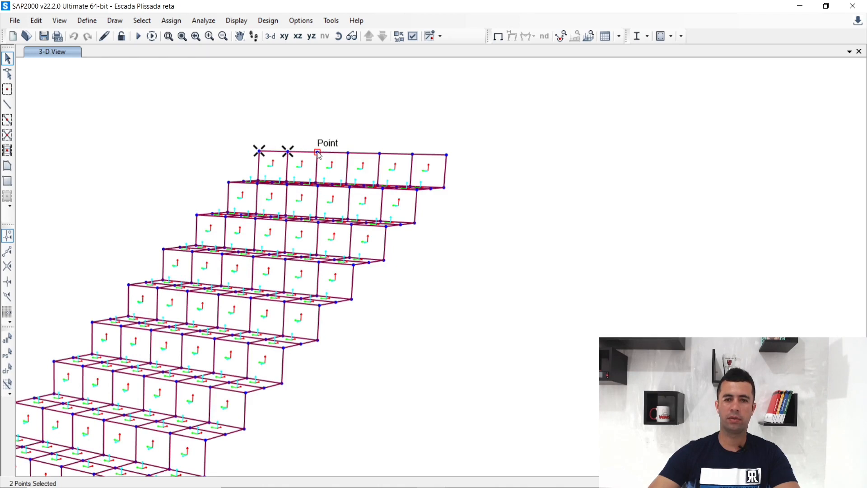
click(318, 152)
click(348, 153)
click(380, 153)
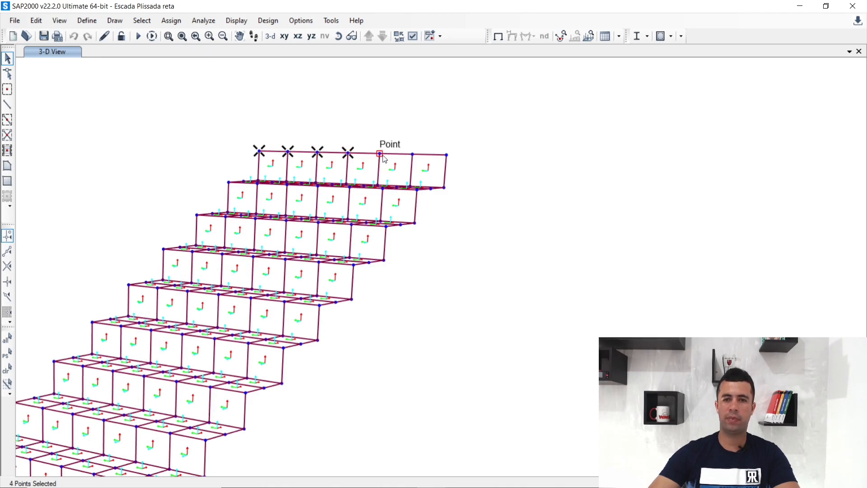
click(411, 155)
click(446, 155)
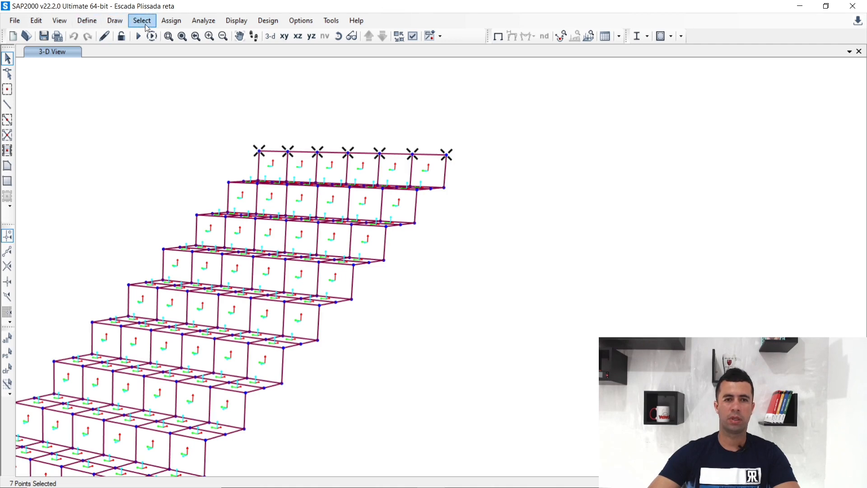
click(171, 22)
mouse_move(298, 35)
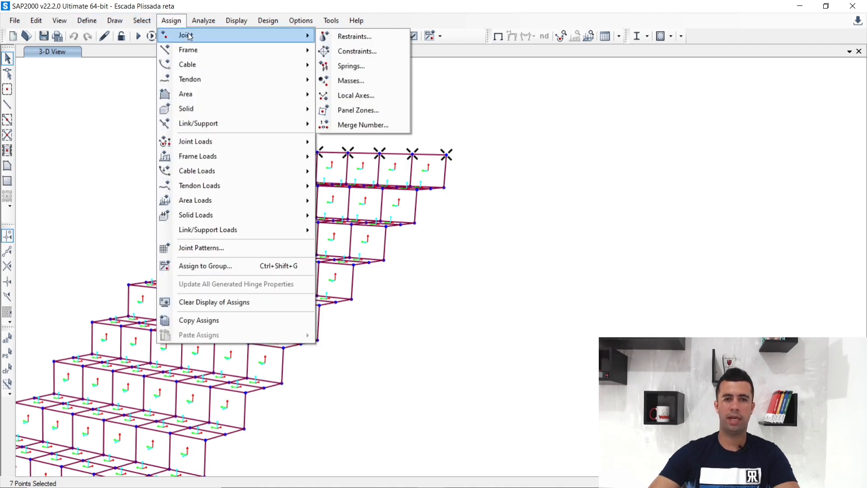
click(383, 36)
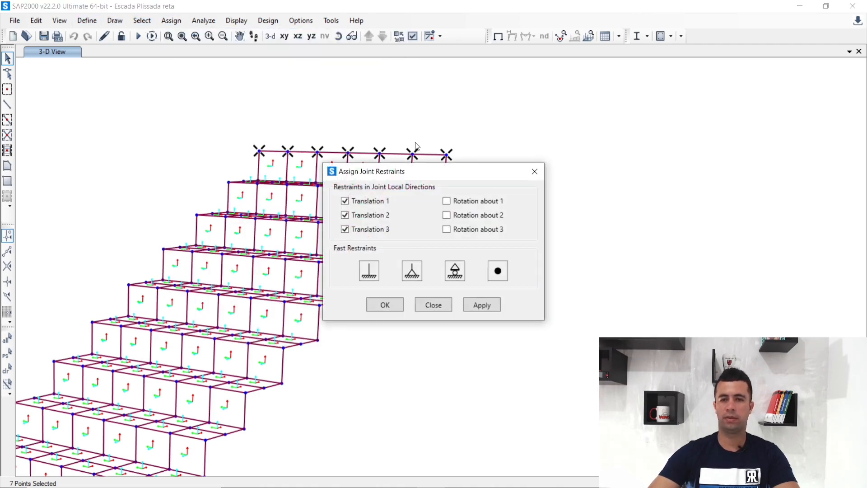
click(368, 271)
click(483, 305)
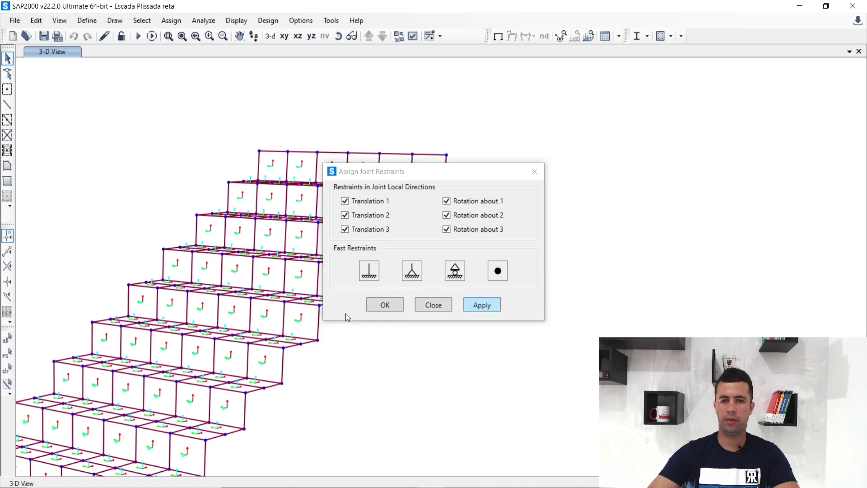
click(384, 304)
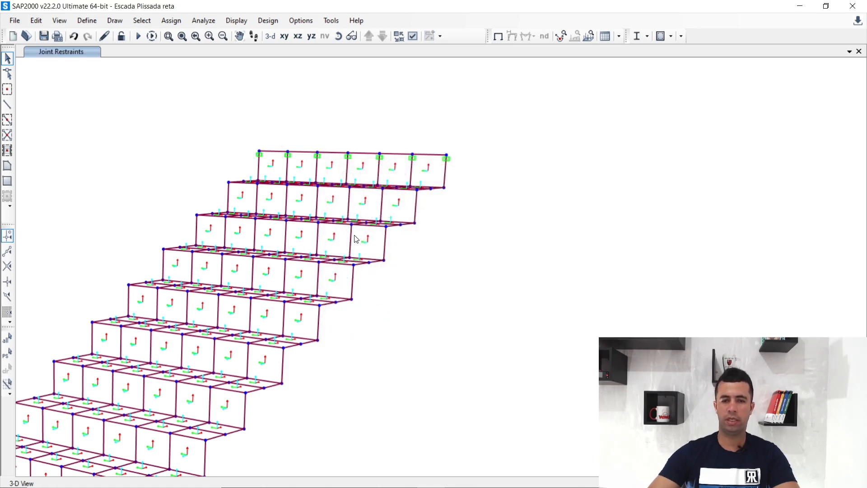
- Run the analysis with the fixed upper supports and check the ELS_Fluencia displacement of a mid-flight joint
click(138, 36)
click(551, 305)
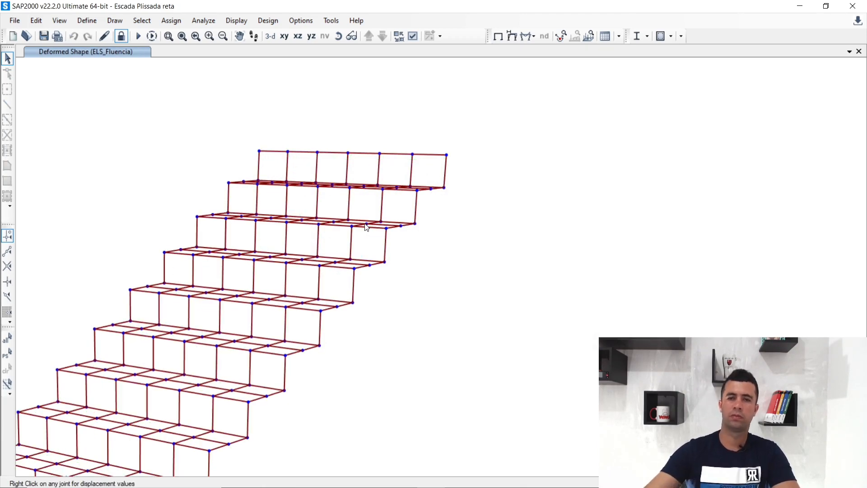
scroll(295, 130, down, 5)
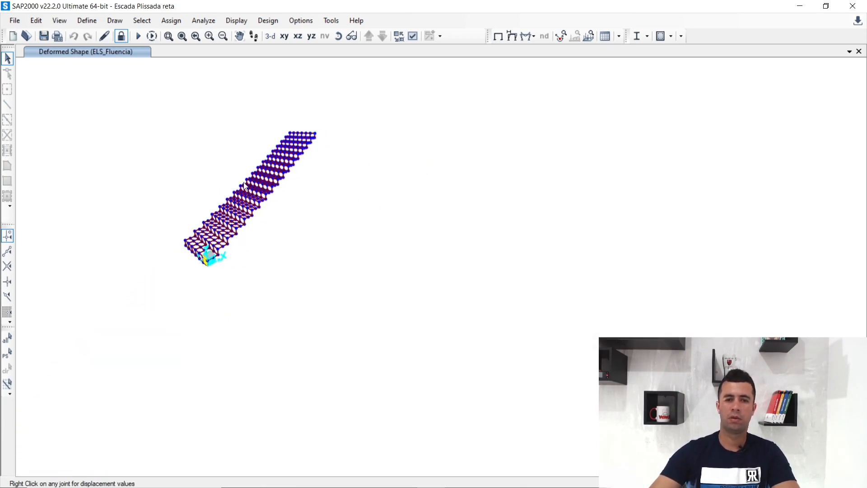
scroll(244, 185, up, 5)
mouse_move(322, 193)
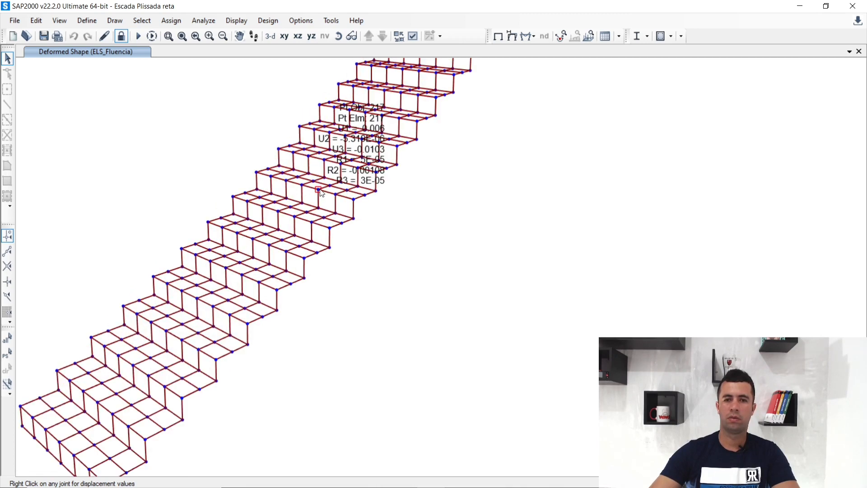
- Display the ELS_Fluencia deformed shape of the fixed-support model with Uz contours drawn on the objects
click(512, 37)
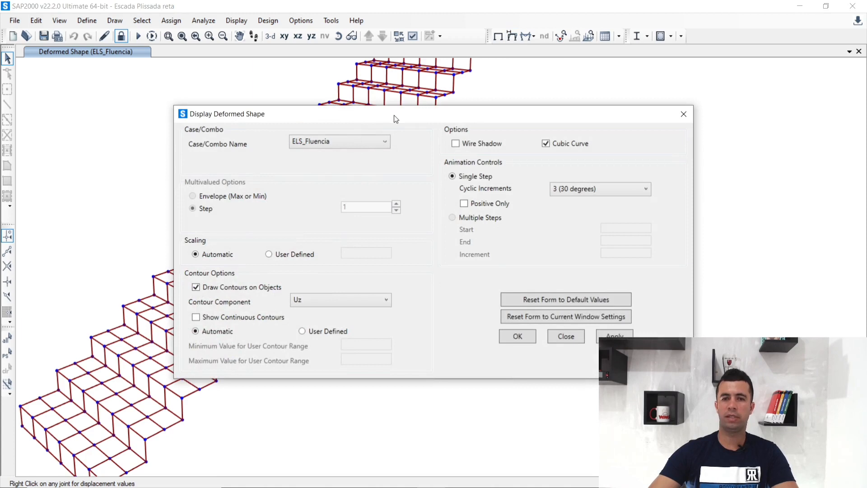
drag(395, 119, 369, 54)
click(334, 77)
click(334, 77)
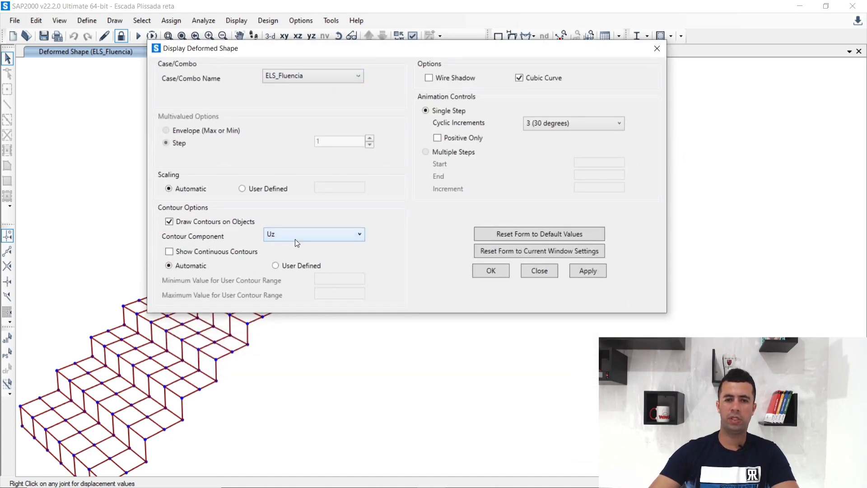
click(589, 270)
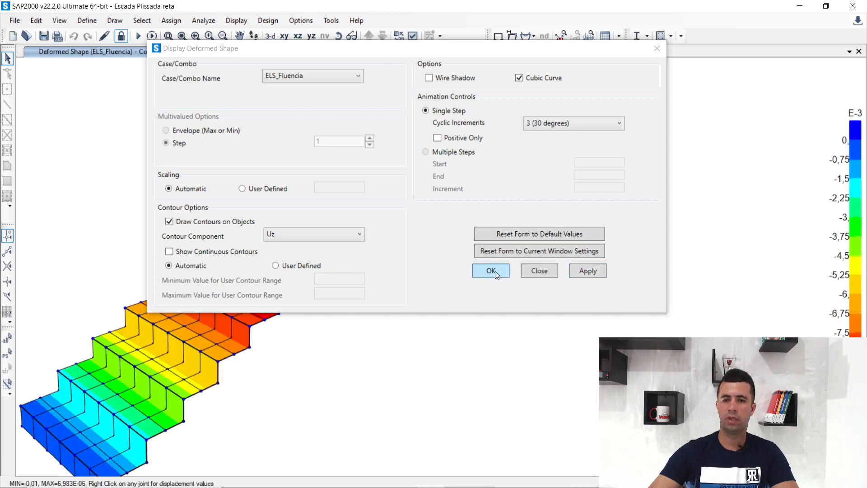
click(495, 271)
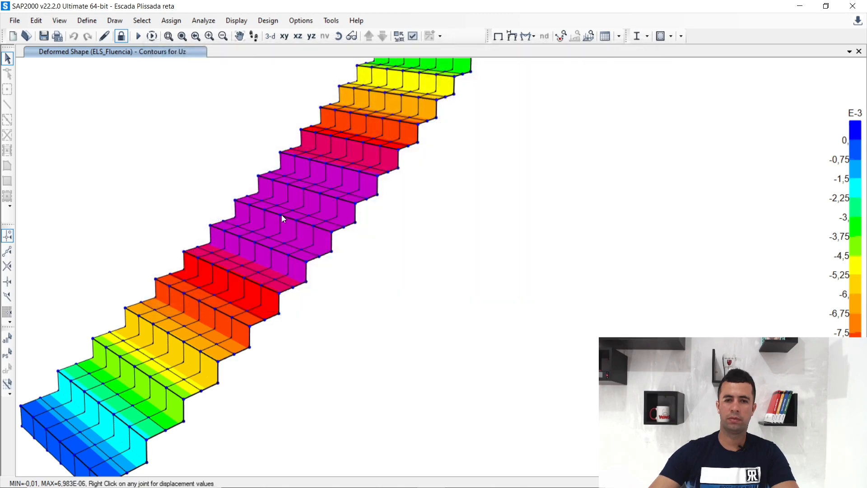
- Examine the vertical displacements of the mid-flight joints, where the Uz contours are largest, in the fixed-support model
mouse_move(280, 215)
scroll(280, 215, up, 2)
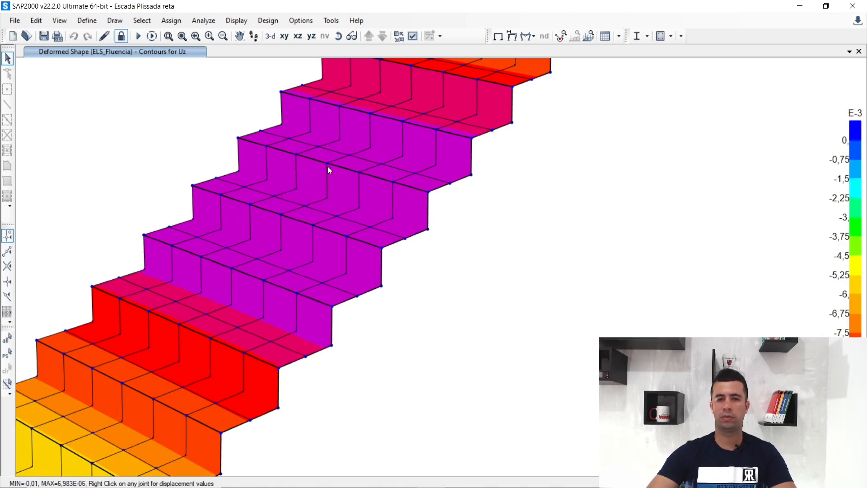
mouse_move(326, 164)
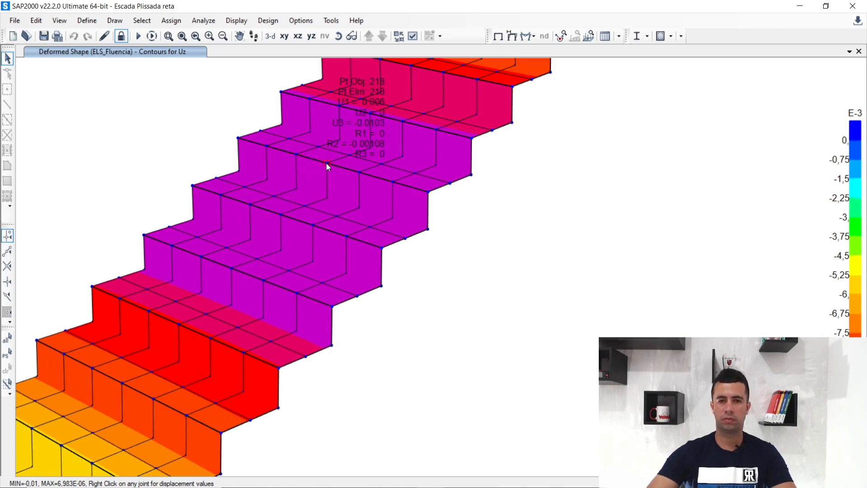
mouse_move(359, 171)
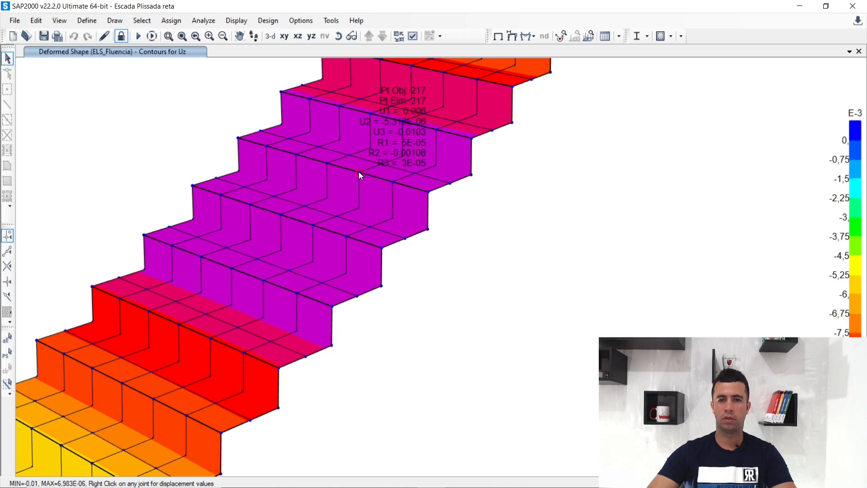
scroll(254, 246, down, 5)
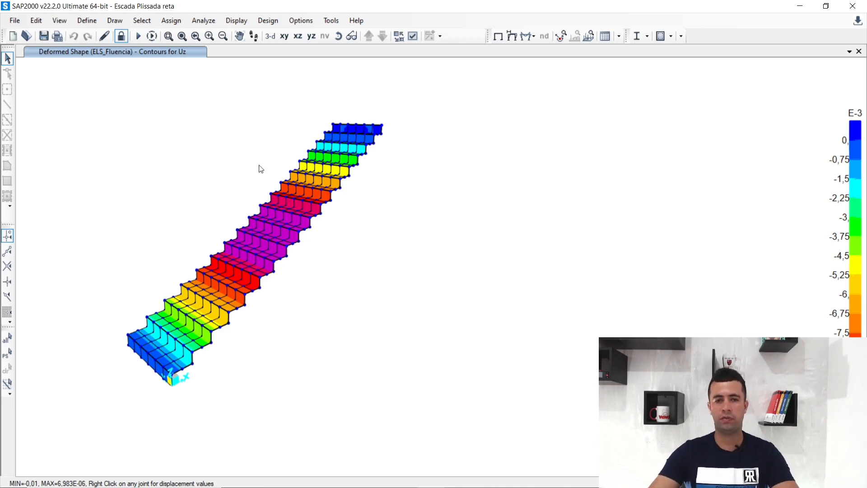
scroll(259, 172, up, 5)
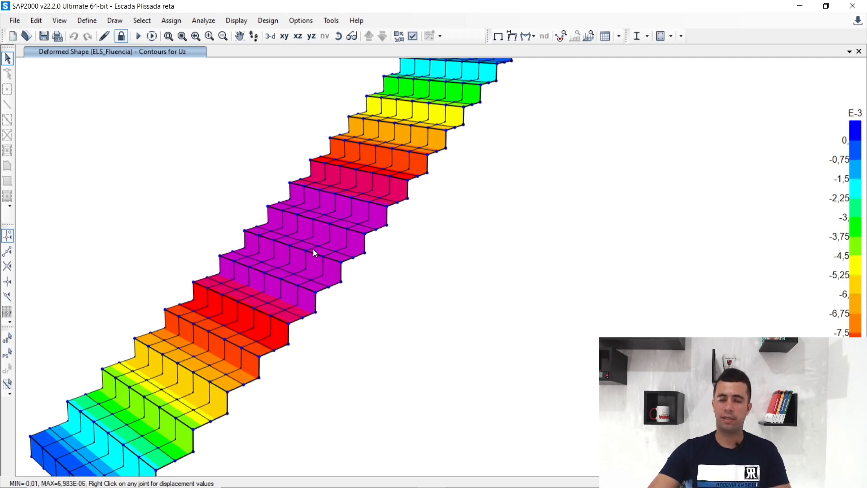
scroll(338, 252, down, 5)
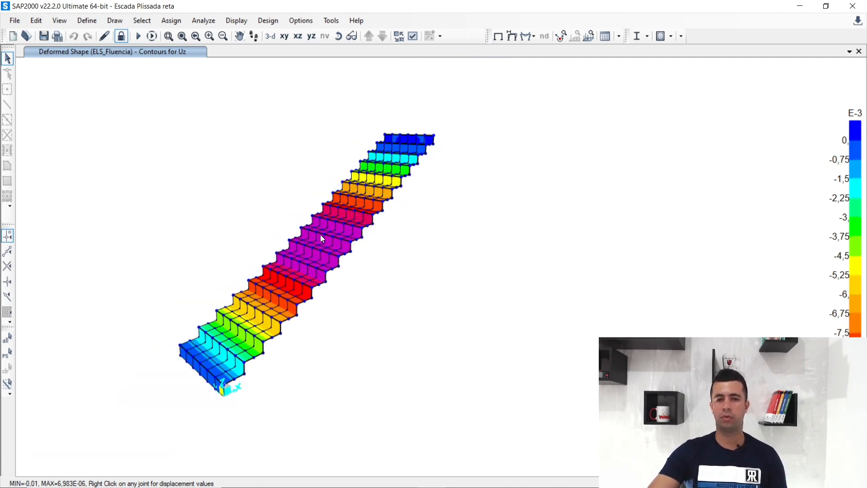
scroll(321, 233, up, 5)
scroll(330, 234, up, 3)
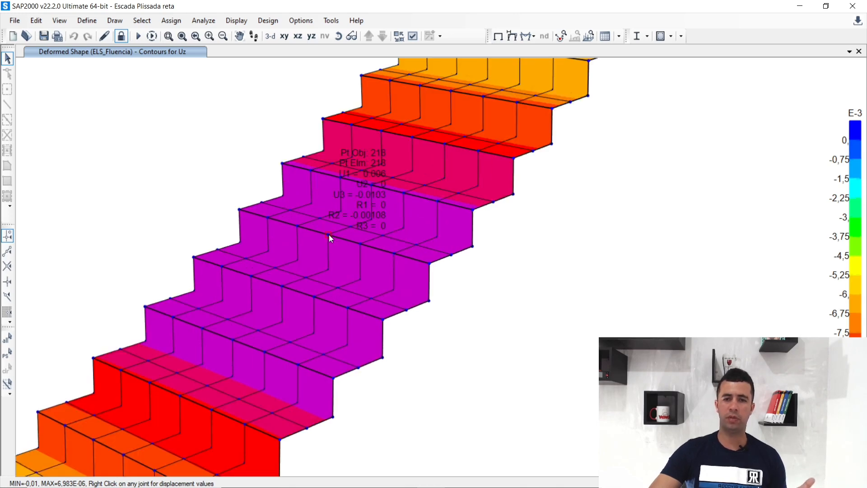
scroll(329, 234, down, 3)
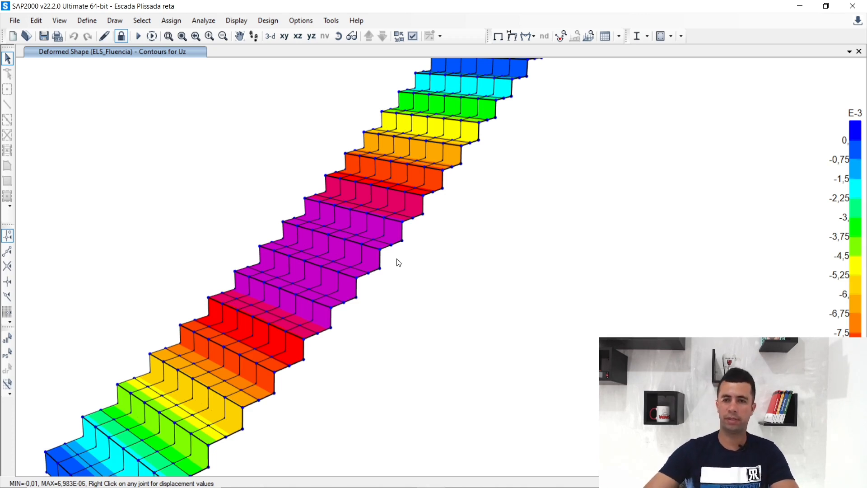
- Display the shell resultant moment M11 contours for the Peso Proprio load case
click(533, 36)
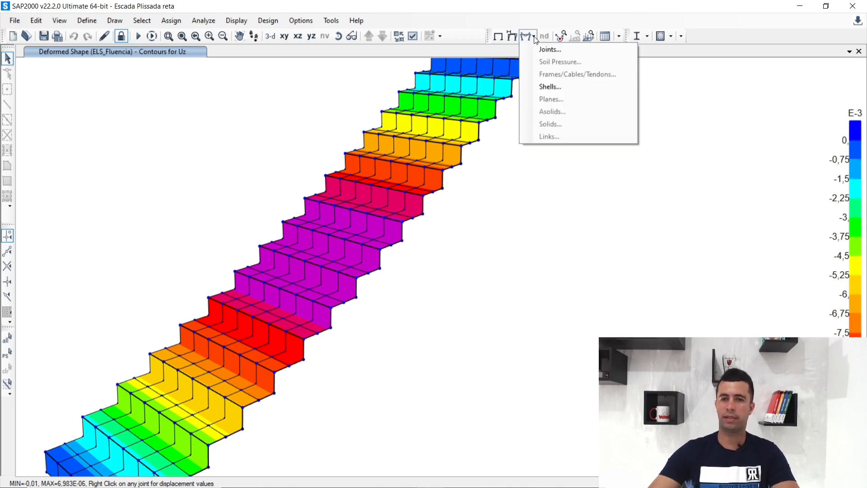
click(552, 86)
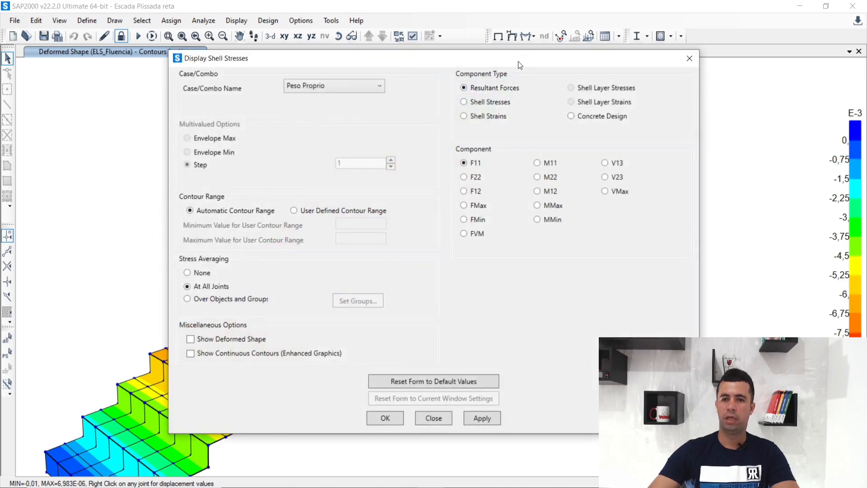
drag(518, 61, 567, 14)
click(586, 115)
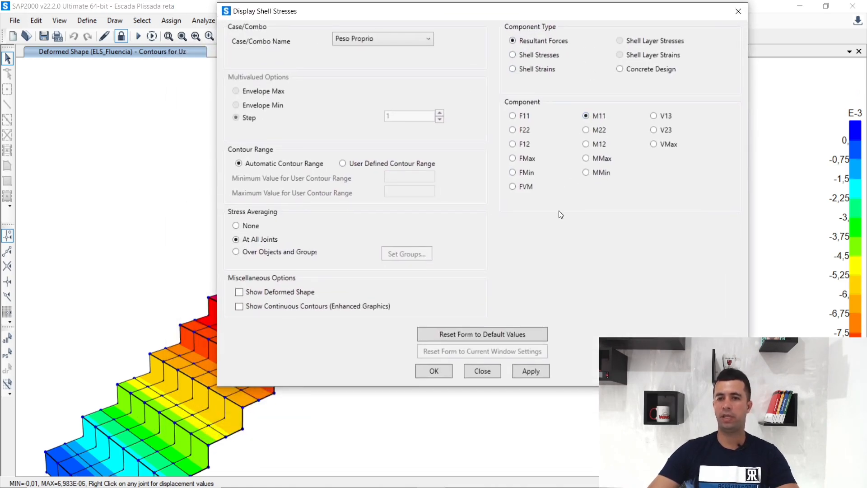
click(524, 369)
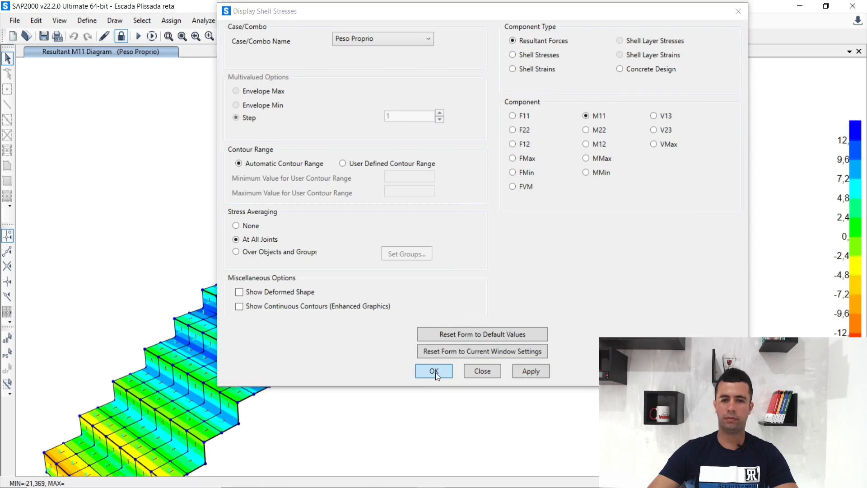
click(434, 372)
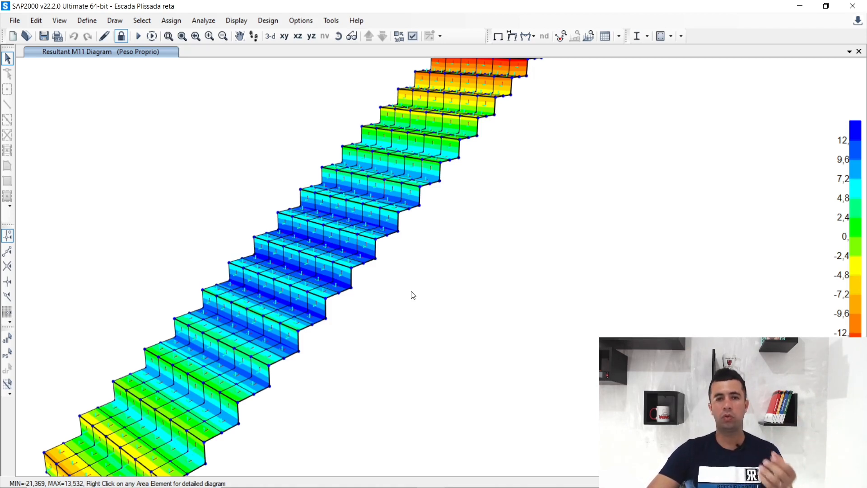
- Examine the Peso Proprio M11 moments across the mid-flight steps and along the fixed upper edge
scroll(315, 277, up, 5)
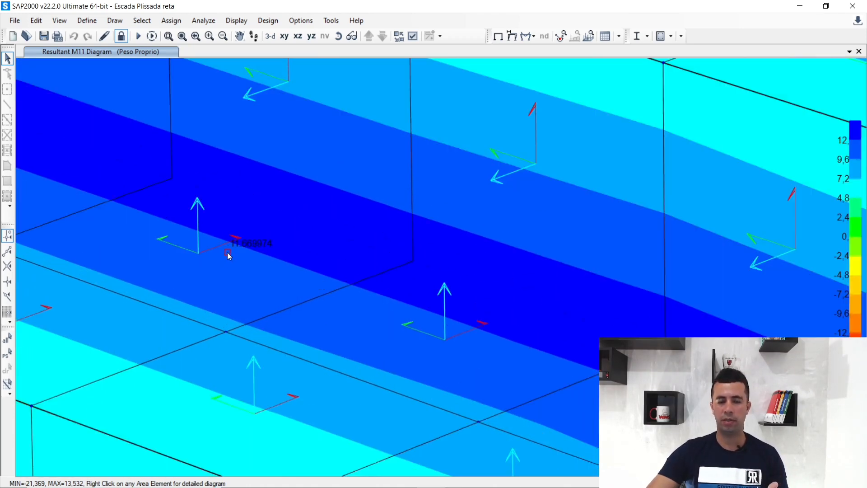
scroll(227, 252, down, 5)
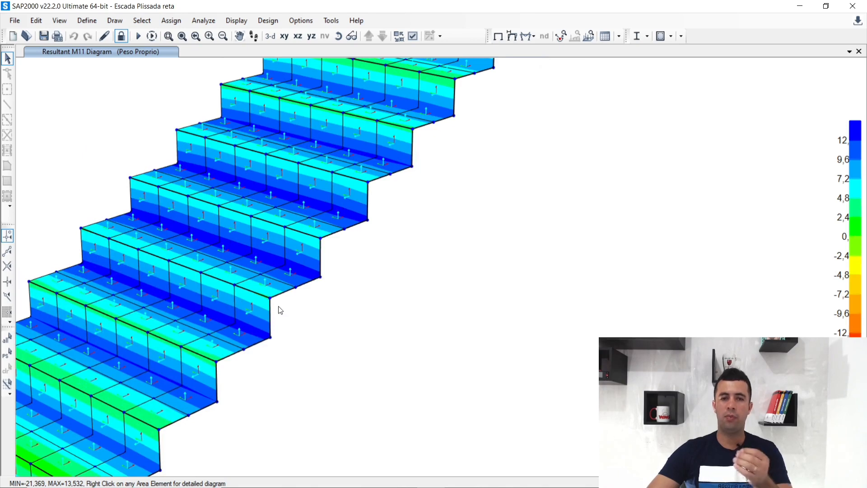
scroll(289, 317, down, 2)
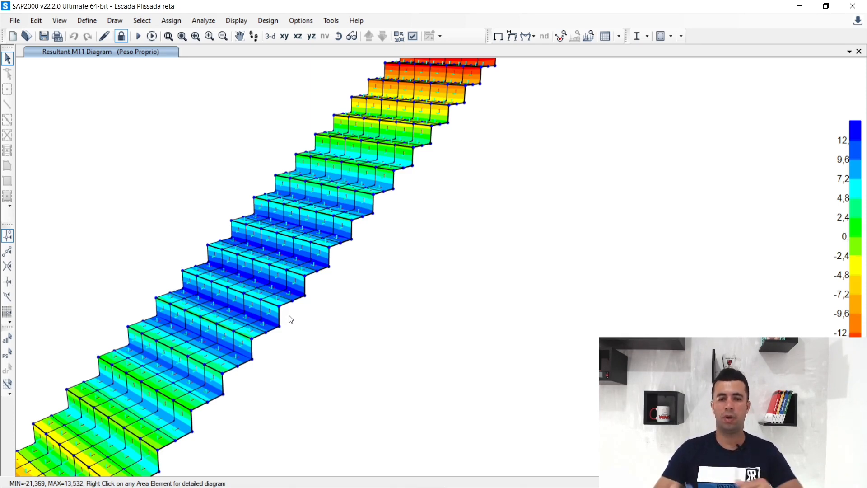
scroll(189, 335, up, 5)
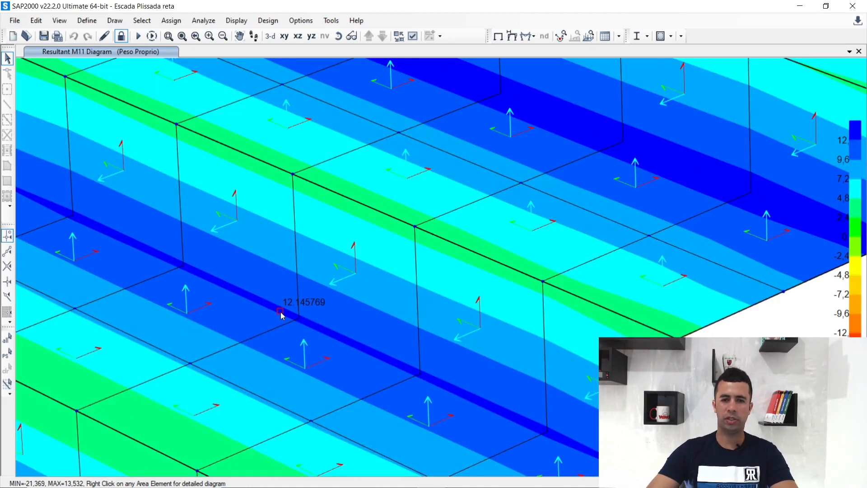
scroll(280, 311, down, 3)
scroll(281, 312, up, 3)
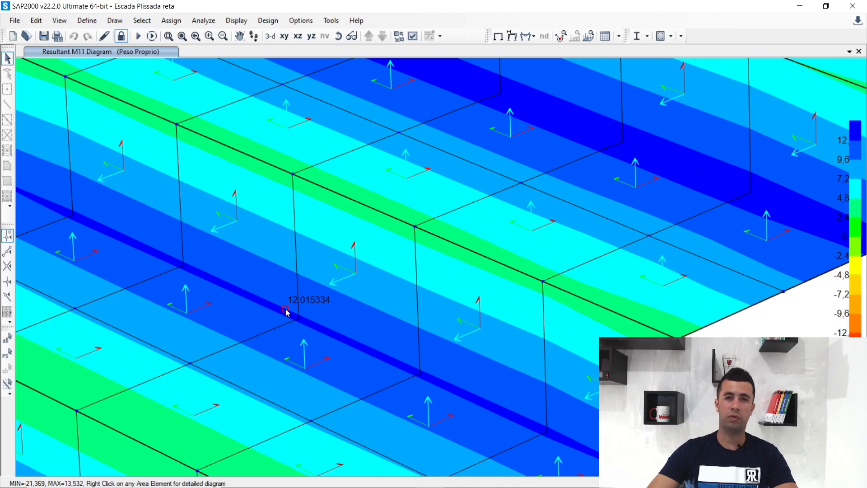
scroll(285, 308, down, 5)
scroll(340, 252, up, 5)
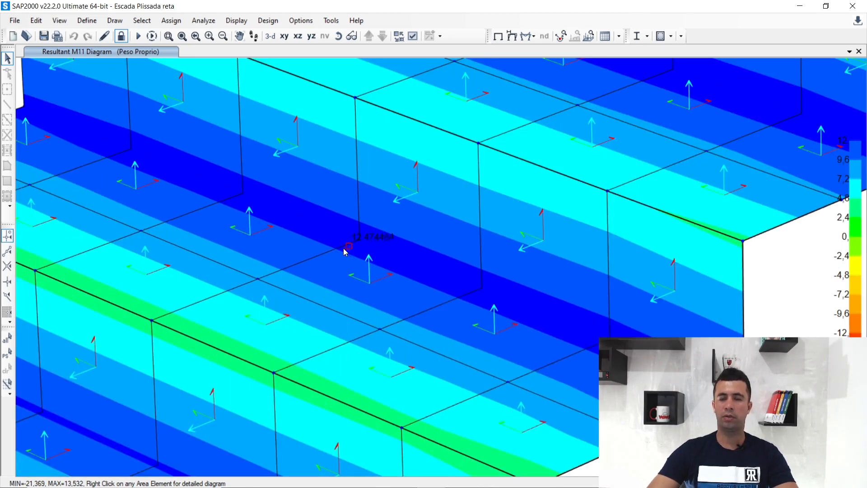
scroll(344, 247, down, 5)
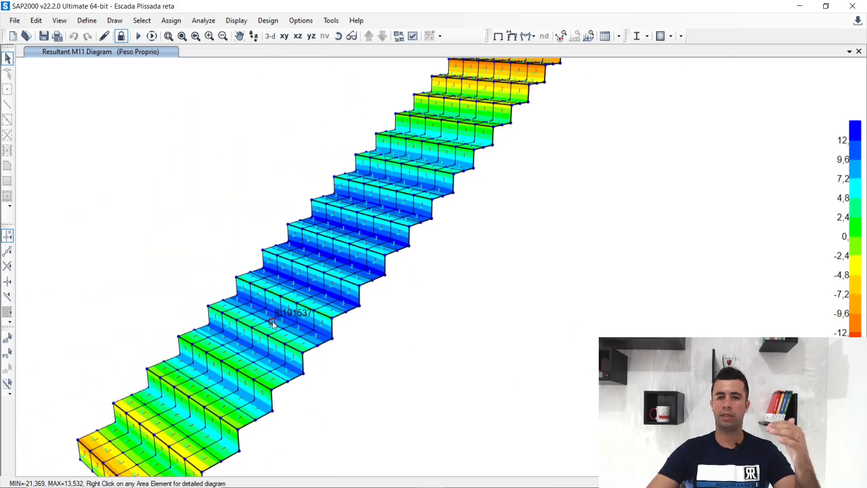
scroll(272, 321, down, 3)
scroll(409, 174, up, 6)
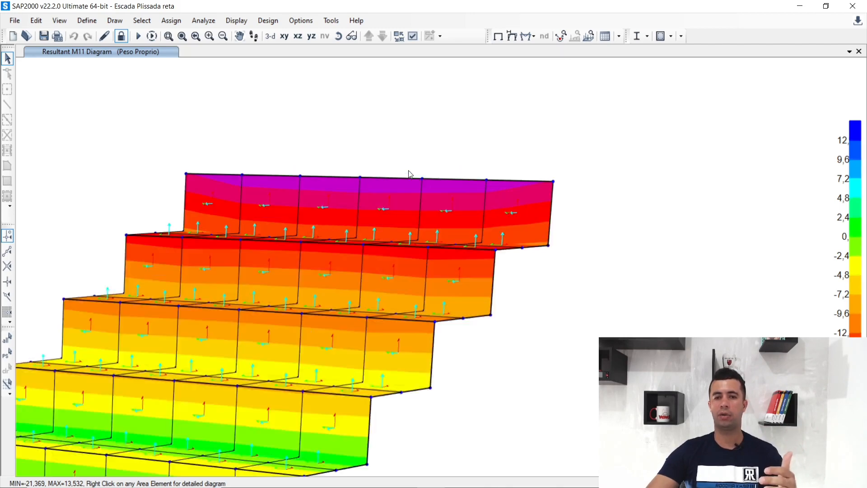
- Examine the Peso Proprio M11 moments along the fixed upper edge and on the step just below it
scroll(410, 174, up, 3)
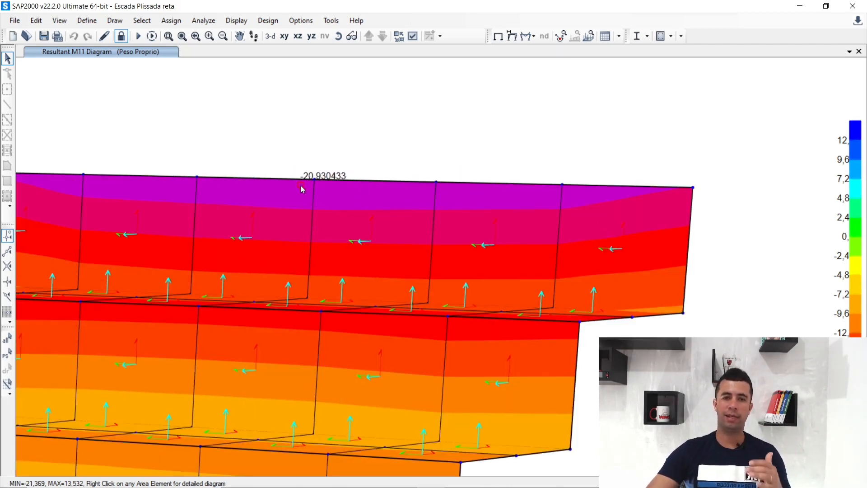
scroll(302, 184, down, 3)
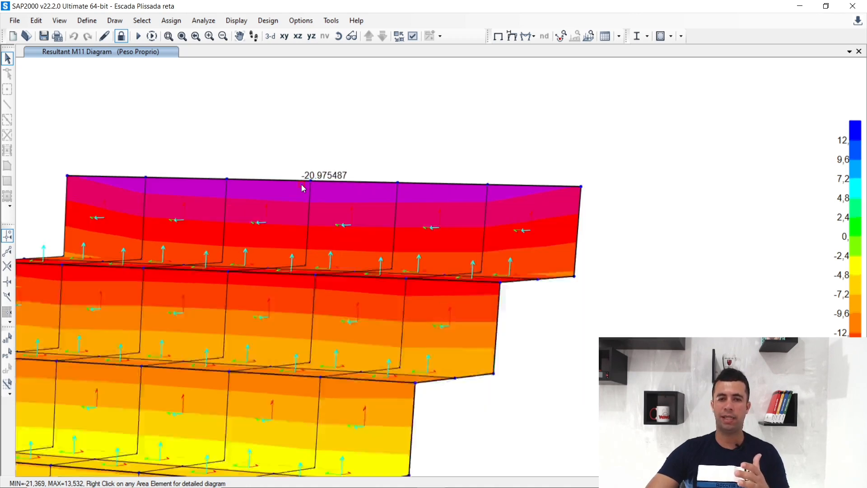
scroll(288, 195, up, 3)
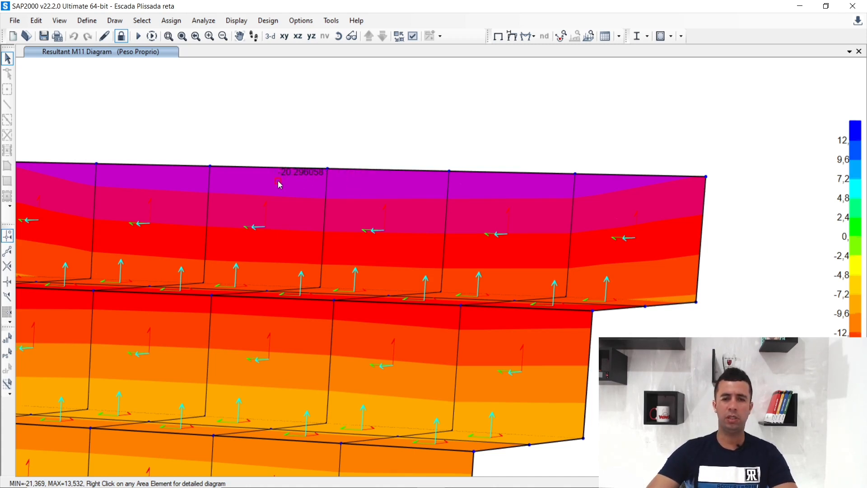
scroll(379, 181, down, 3)
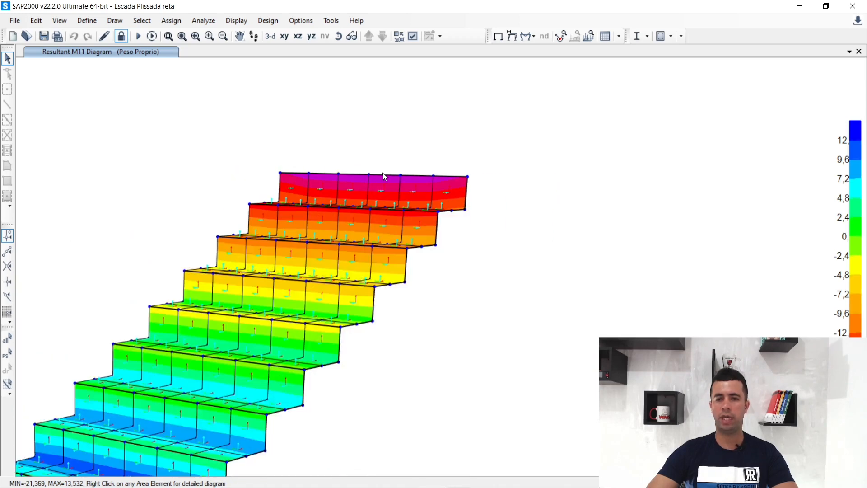
scroll(372, 193, down, 1)
scroll(329, 201, up, 4)
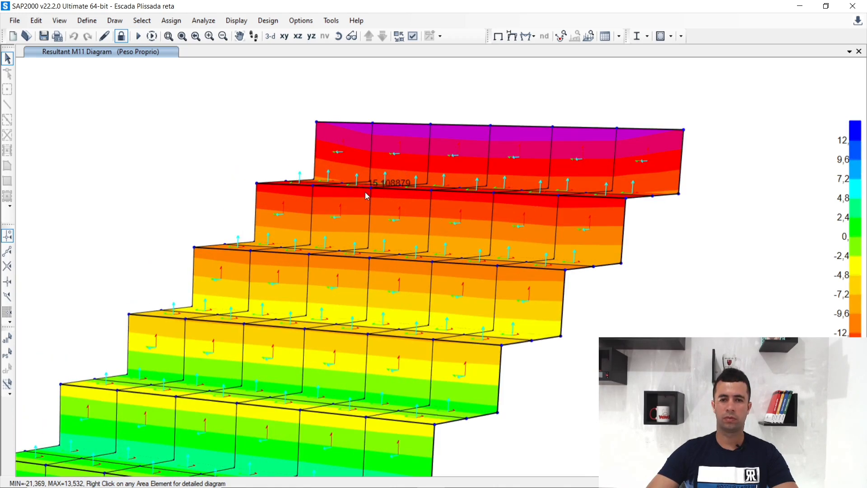
scroll(384, 186, down, 4)
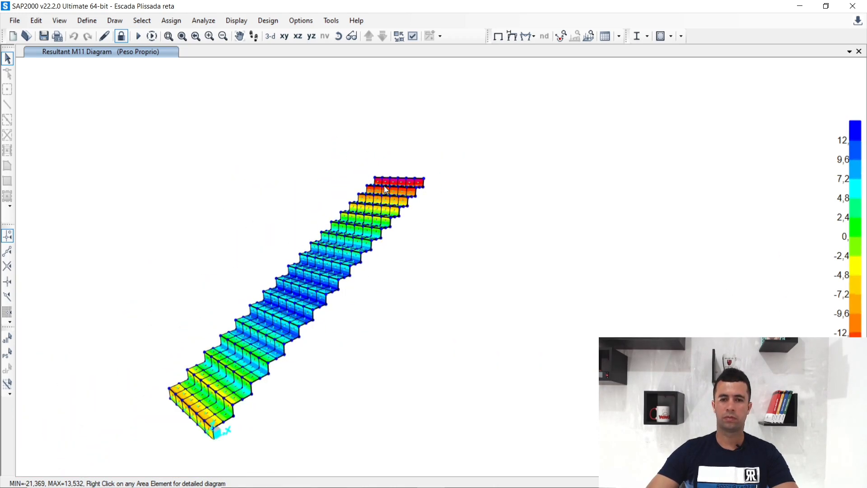
- Examine the Peso Proprio M11 moments on the mid-flight steps and towards the lower end of the staircase
mouse_move(384, 164)
shift+middle_down()
mouse_move(366, 213)
mouse_move(386, 215)
mouse_move(386, 151)
shift+middle_up()
scroll(329, 266, up, 4)
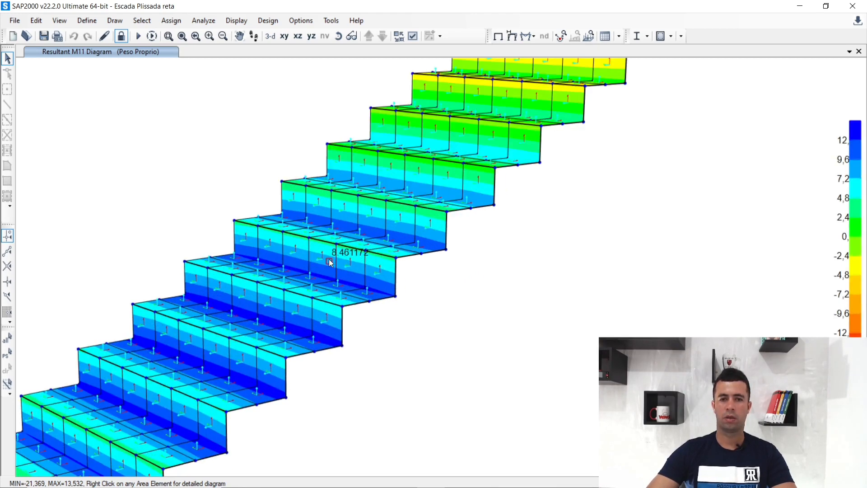
scroll(322, 262, up, 2)
scroll(298, 253, down, 3)
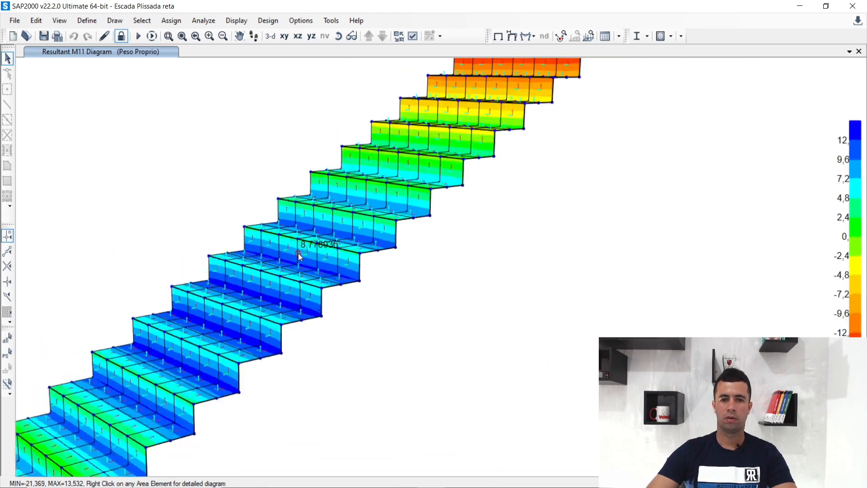
scroll(298, 254, down, 4)
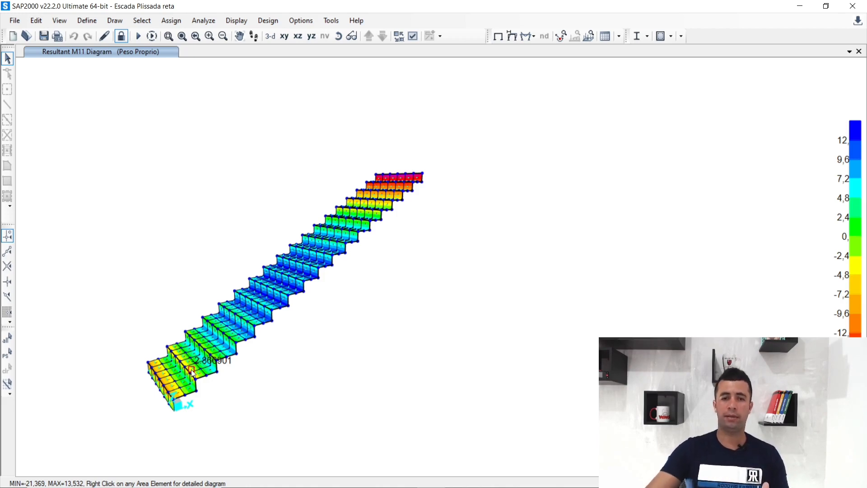
scroll(321, 265, up, 5)
scroll(322, 255, up, 3)
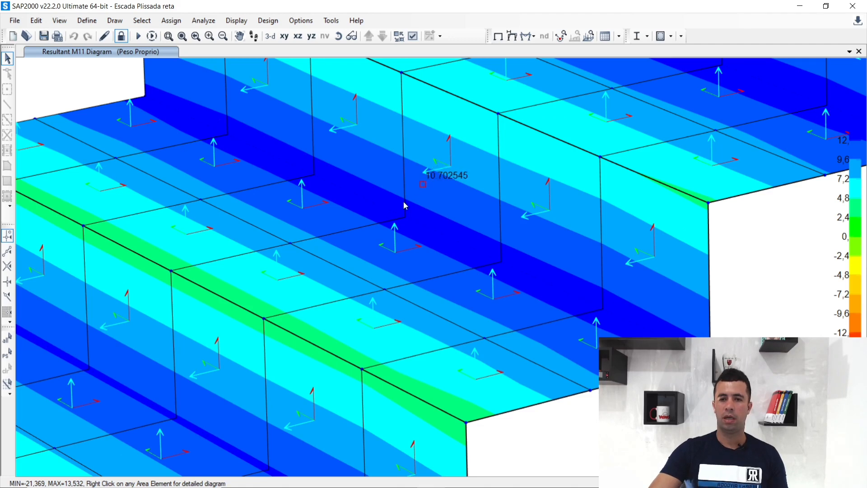
scroll(306, 267, down, 5)
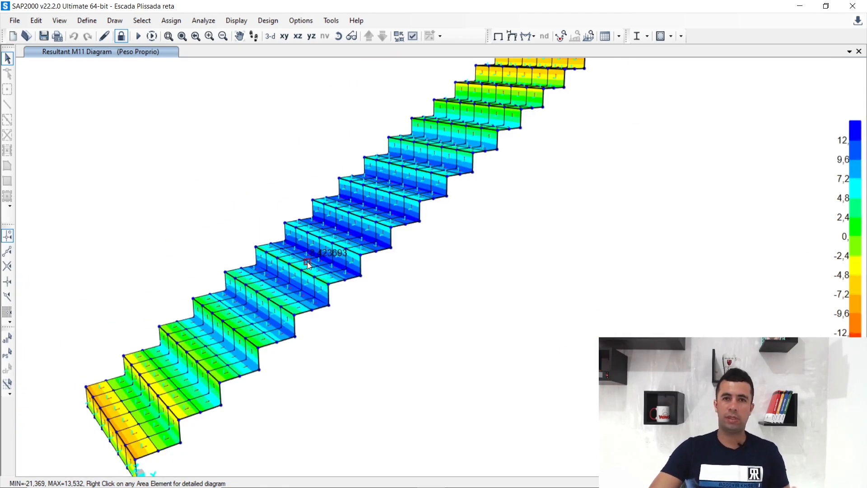
scroll(307, 264, down, 2)
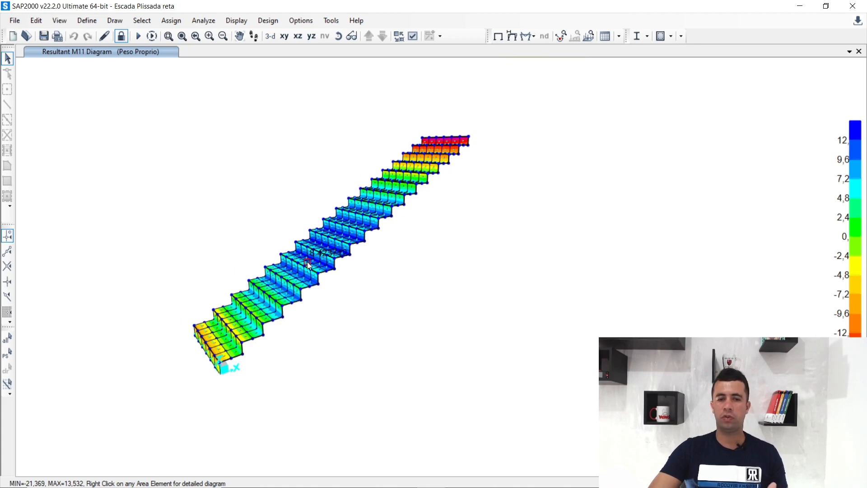
- Display the joint reactions for the ELU combination as arrows
click(533, 36)
click(544, 48)
click(459, 158)
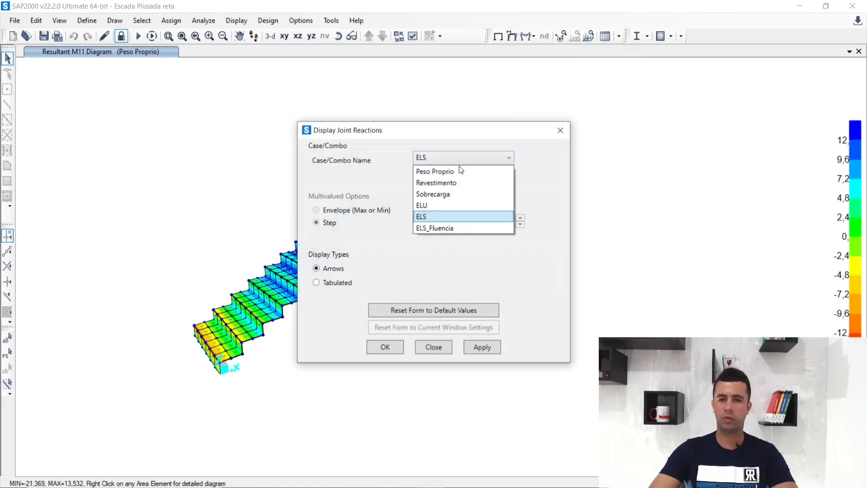
click(437, 205)
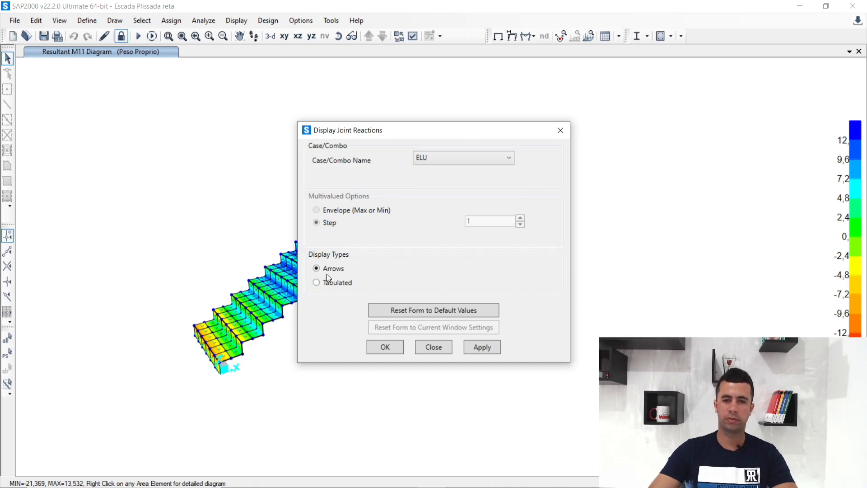
click(474, 348)
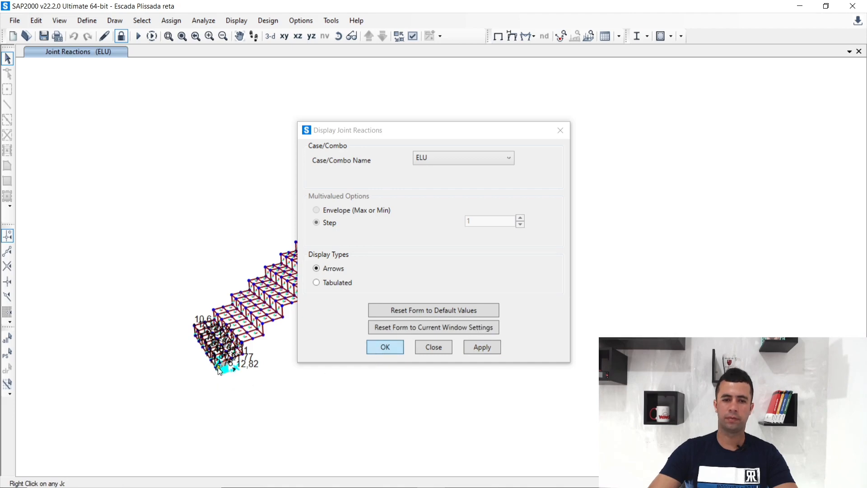
- Examine the ELU reaction arrows and values at the joints along the staircase's lower support
scroll(218, 368, up, 3)
scroll(219, 371, up, 6)
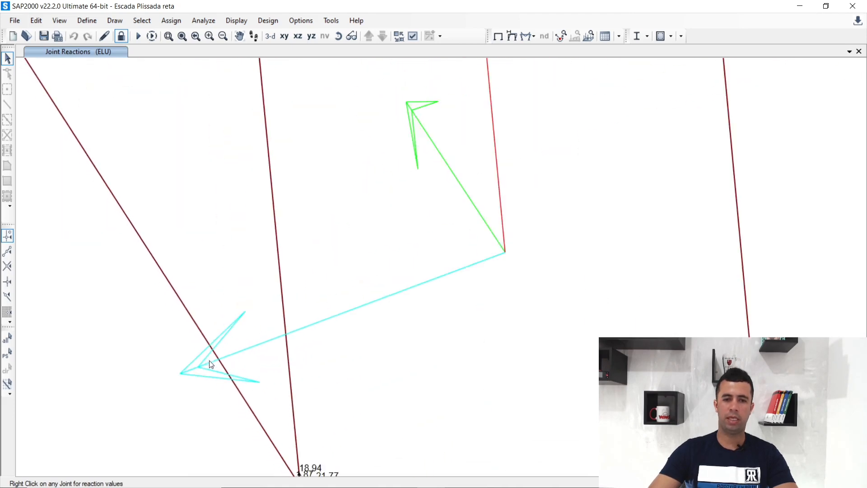
middle_drag(264, 388, 261, 294)
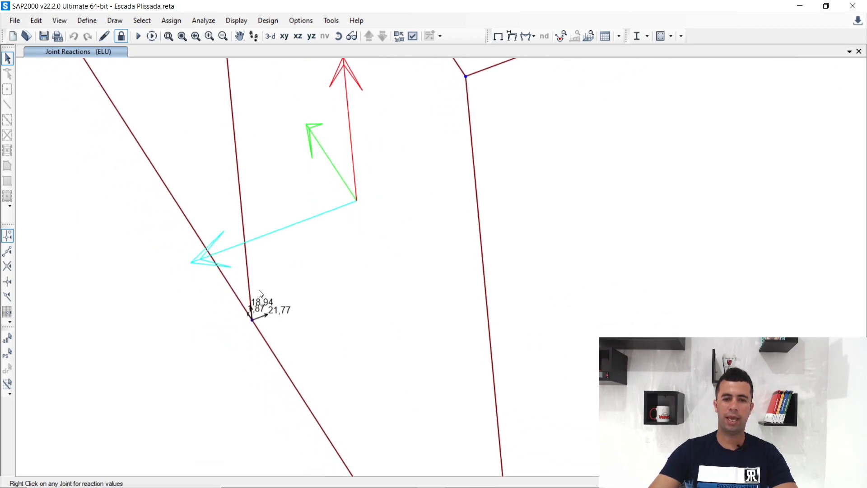
scroll(255, 326, up, 3)
scroll(253, 326, down, 3)
scroll(254, 326, down, 3)
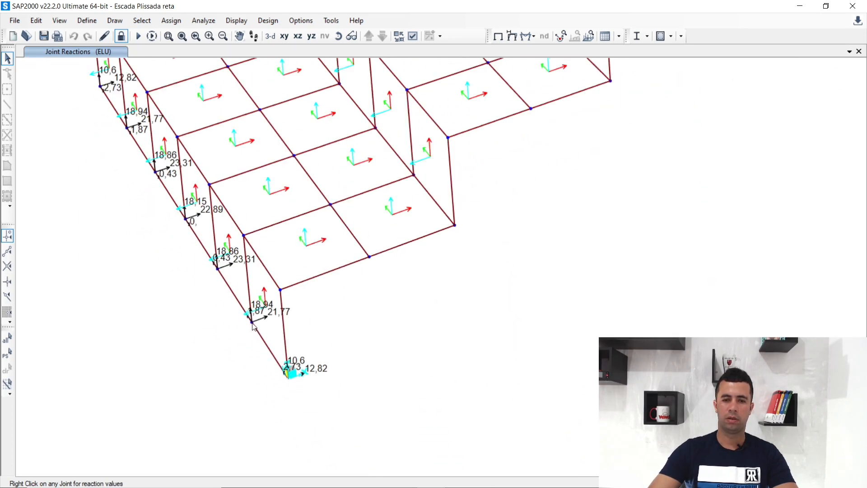
scroll(289, 378, up, 3)
scroll(373, 370, down, 2)
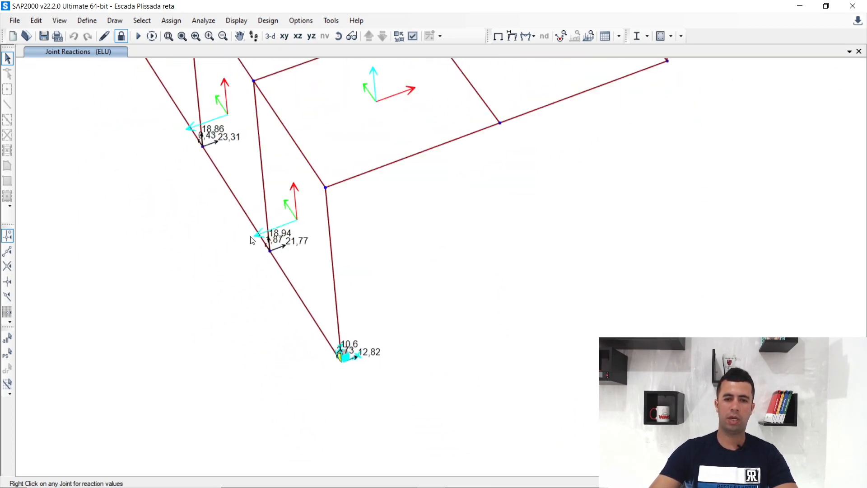
scroll(261, 302, up, 4)
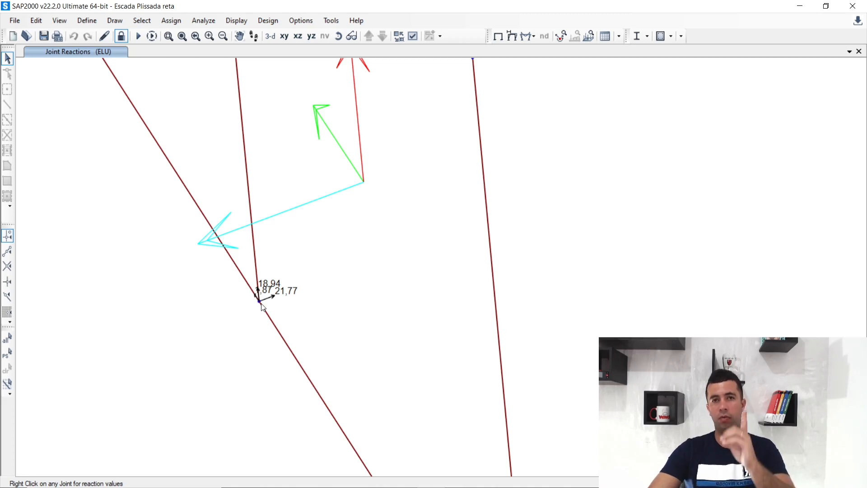
scroll(264, 307, down, 5)
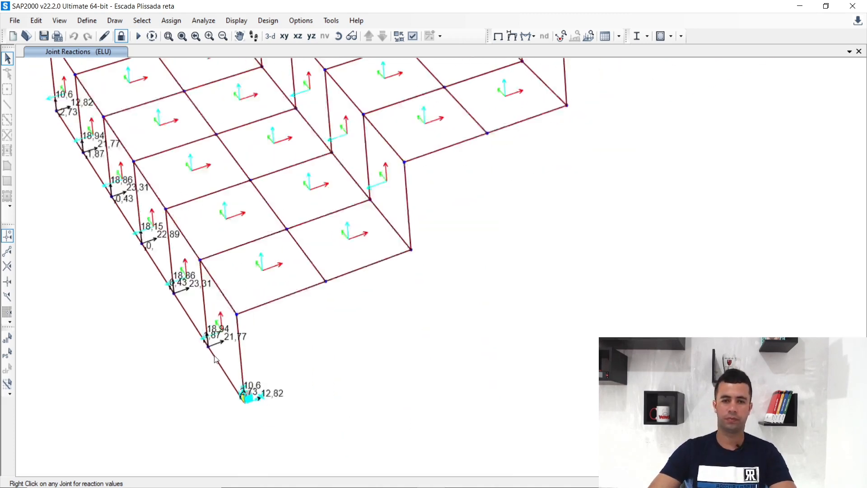
- Switch the ELU joint reactions display from arrows to tabulated values
click(527, 36)
click(549, 50)
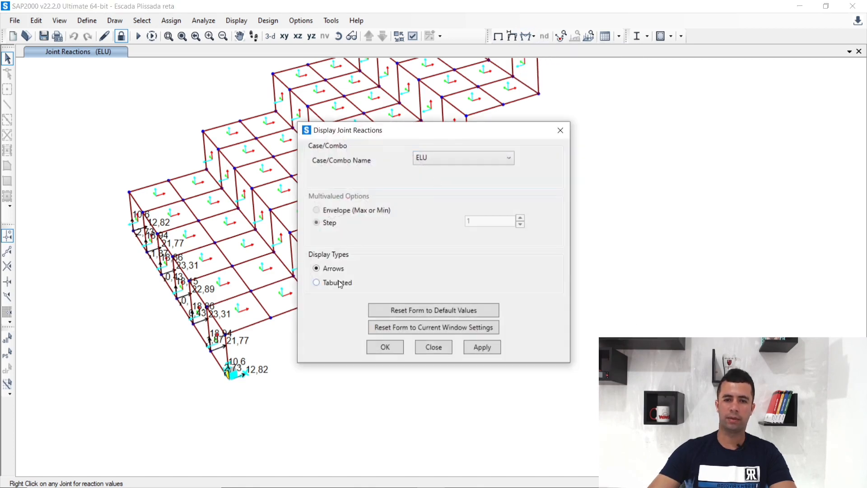
click(334, 283)
click(479, 347)
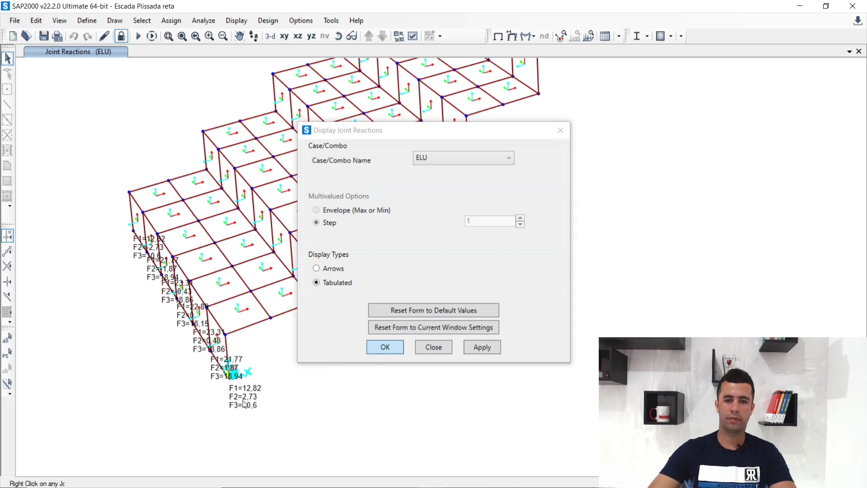
key(Return)
- Examine the tabulated ELU forces at the lower support joints and the forces and moments along the fixed upper edge
scroll(243, 401, up, 6)
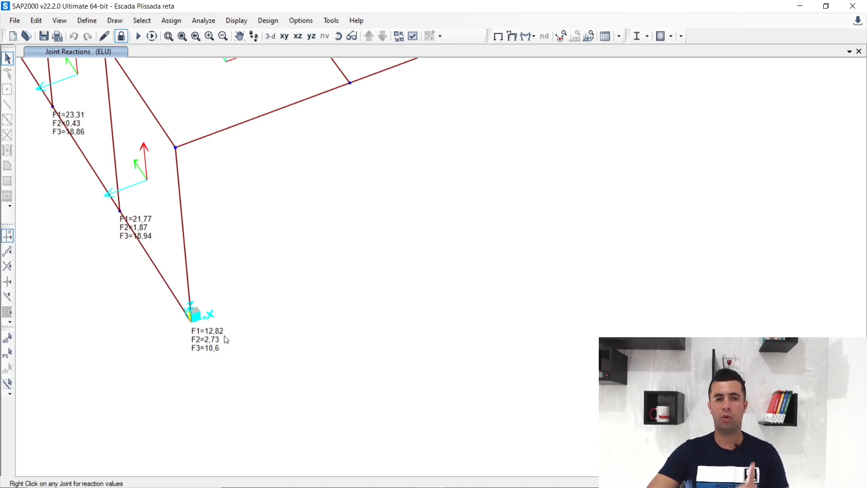
scroll(225, 339, down, 3)
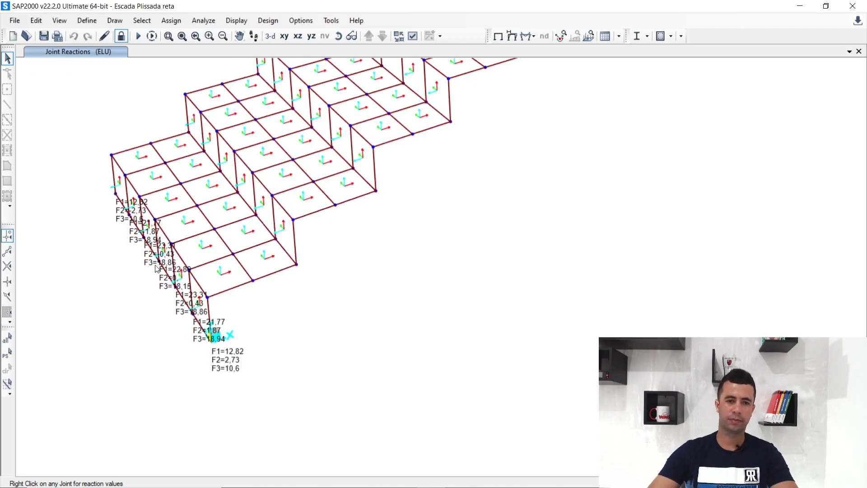
scroll(152, 245, up, 5)
scroll(212, 242, down, 2)
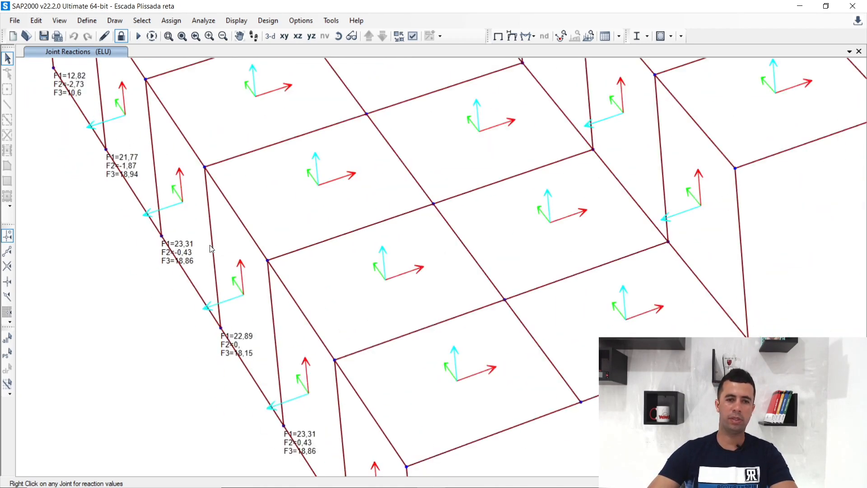
scroll(202, 284, down, 1)
scroll(204, 294, down, 3)
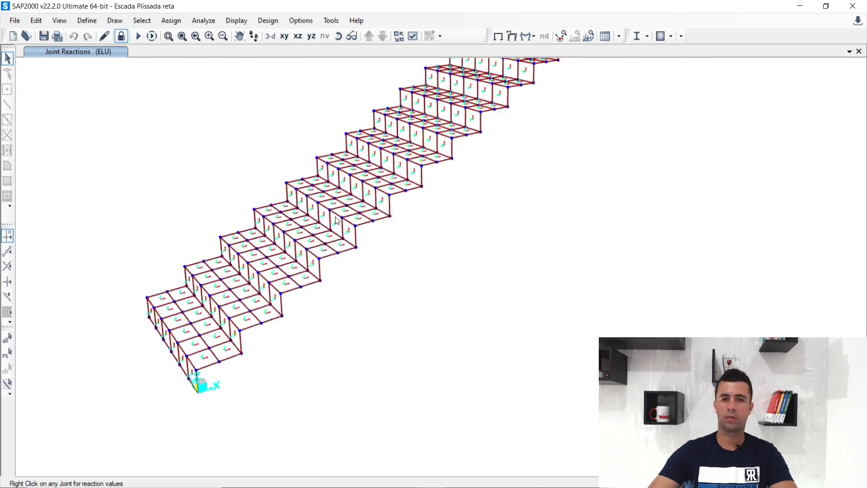
scroll(550, 102, up, 2)
scroll(549, 103, up, 3)
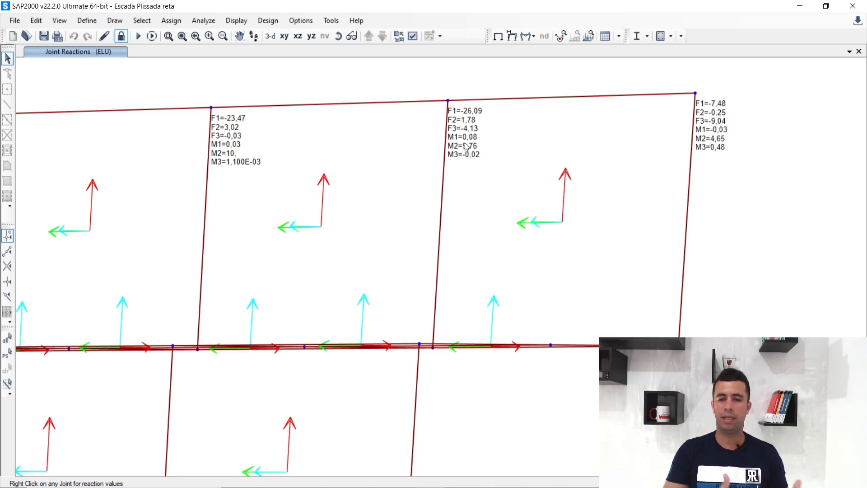
scroll(376, 121, down, 5)
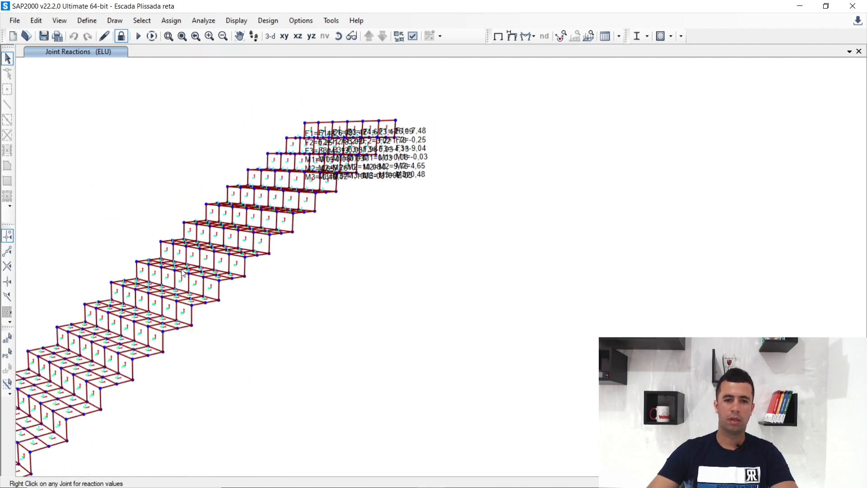
scroll(182, 270, up, 2)
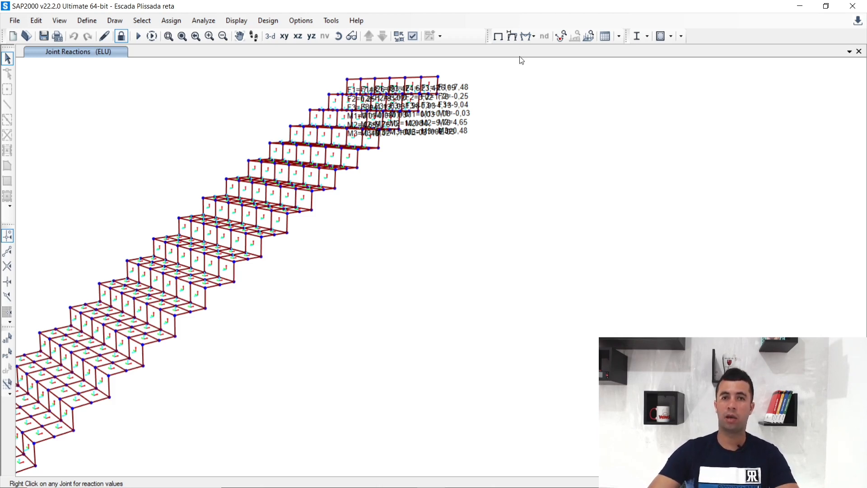
- Display the shell resultant force F11 contours for the ELU combination
click(534, 36)
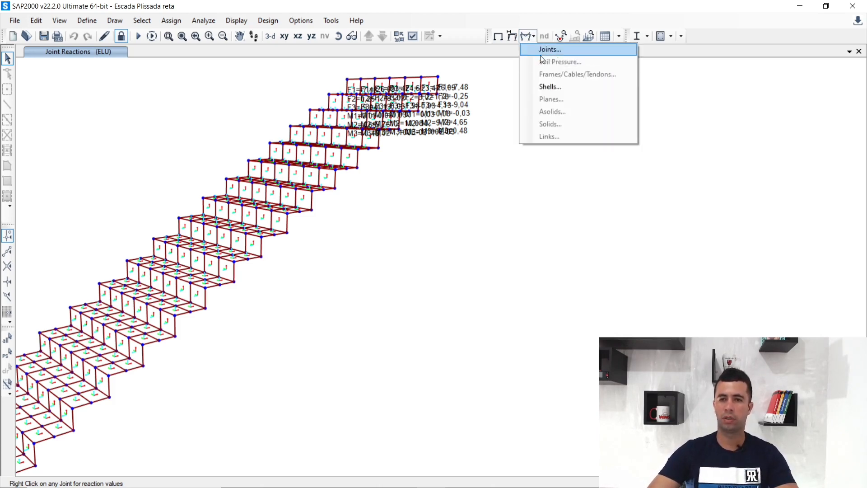
click(552, 89)
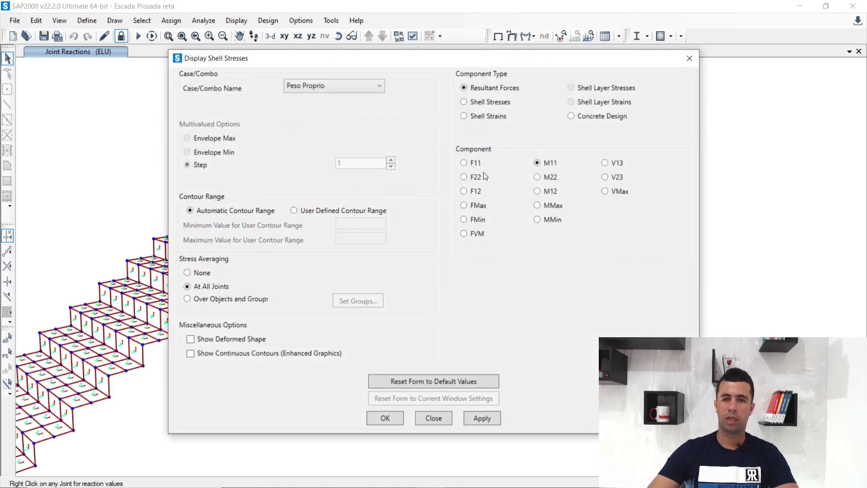
click(465, 163)
click(354, 86)
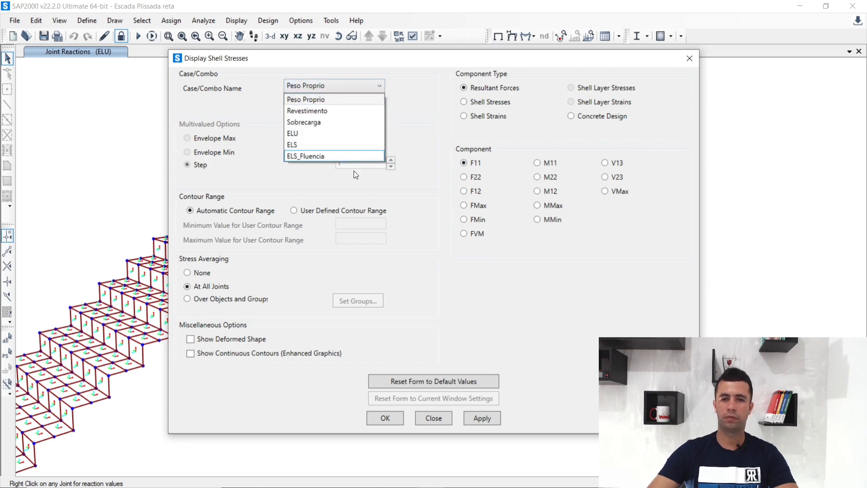
click(331, 133)
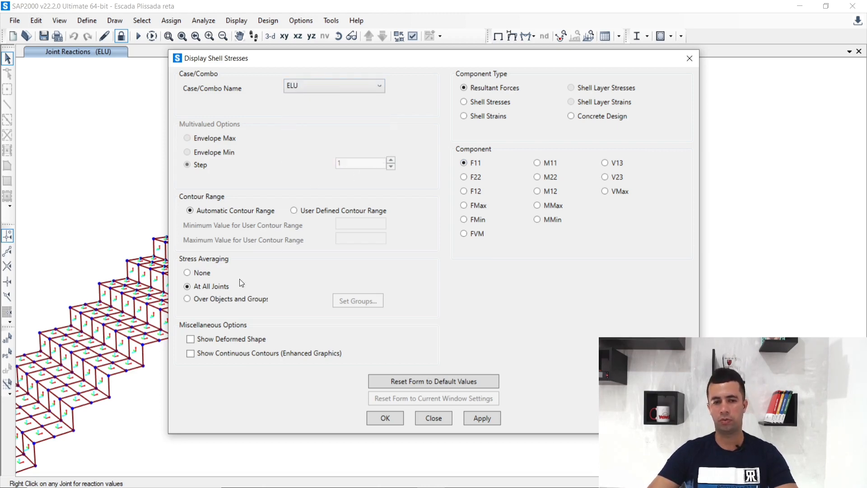
click(474, 416)
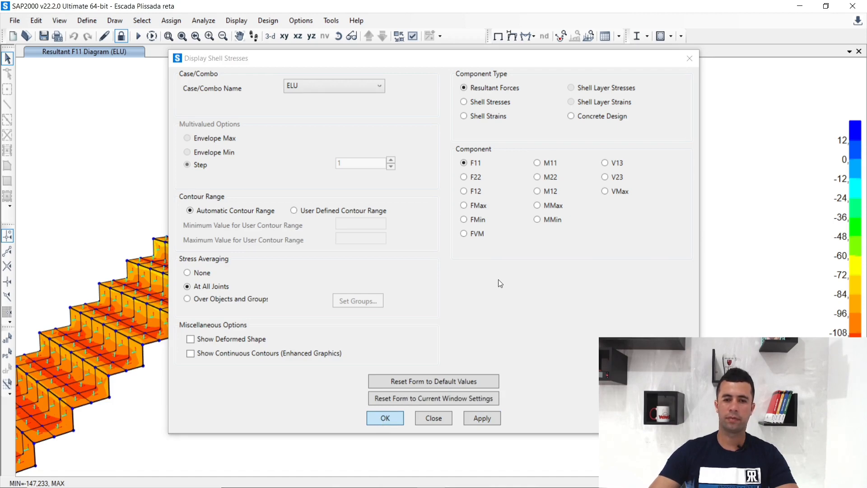
- Examine the ELU F11 force contours and point values on the treads and risers along the middle of the flight
key(Return)
scroll(497, 281, down, 4)
scroll(413, 280, up, 5)
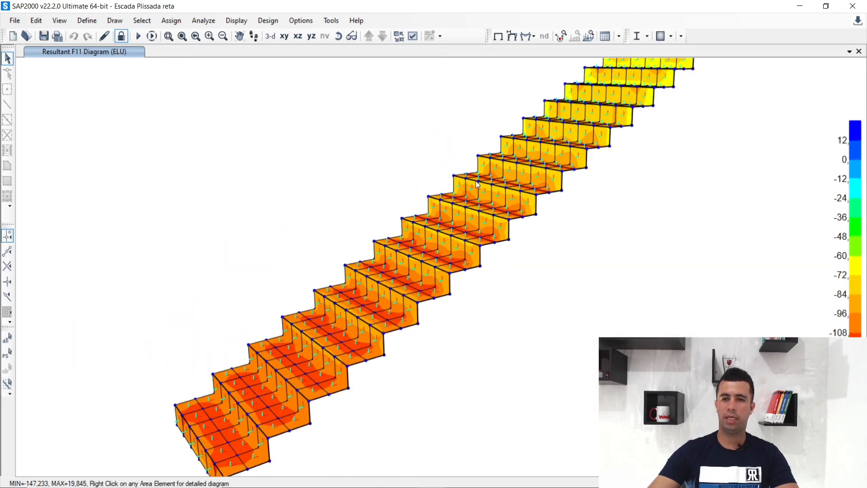
scroll(451, 243, up, 6)
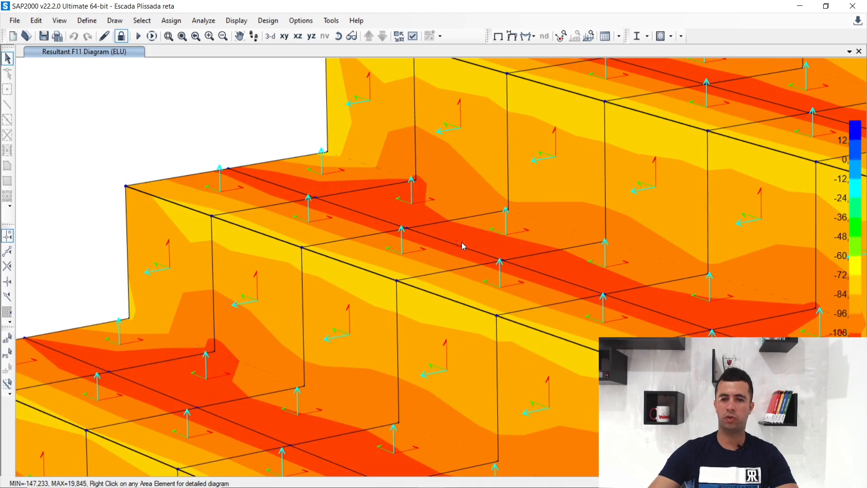
scroll(461, 244, down, 2)
scroll(465, 235, down, 3)
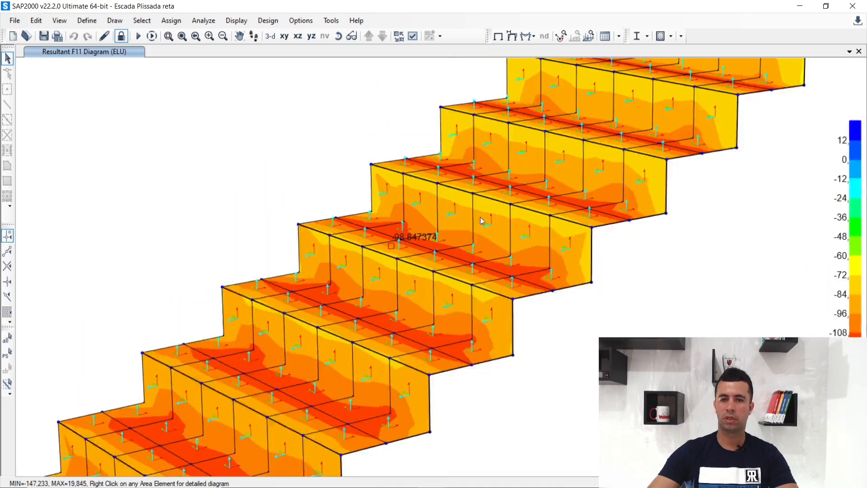
scroll(482, 222, up, 3)
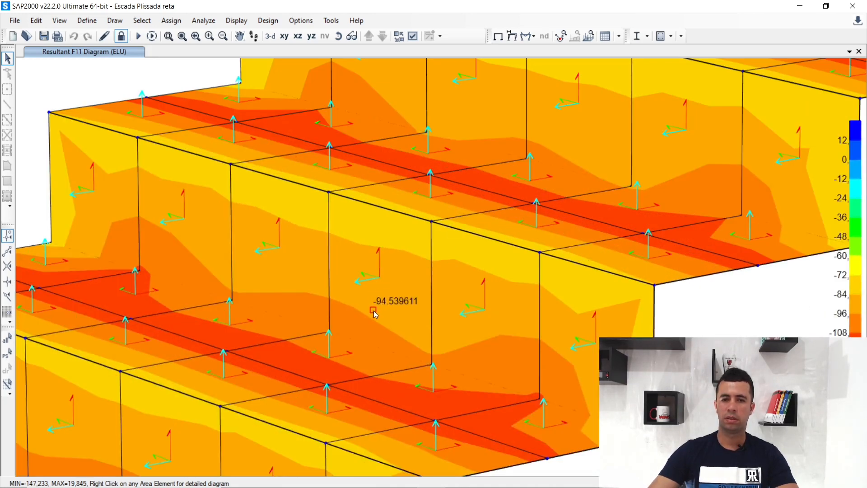
scroll(373, 239, down, 3)
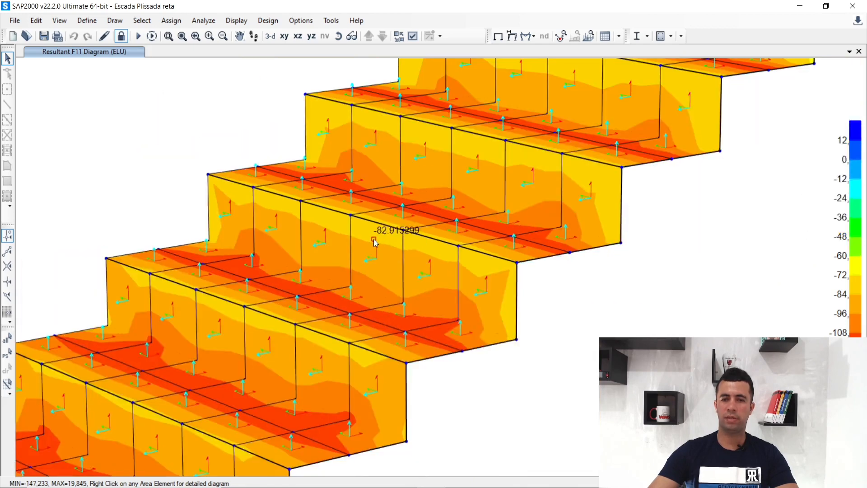
scroll(378, 219, down, 3)
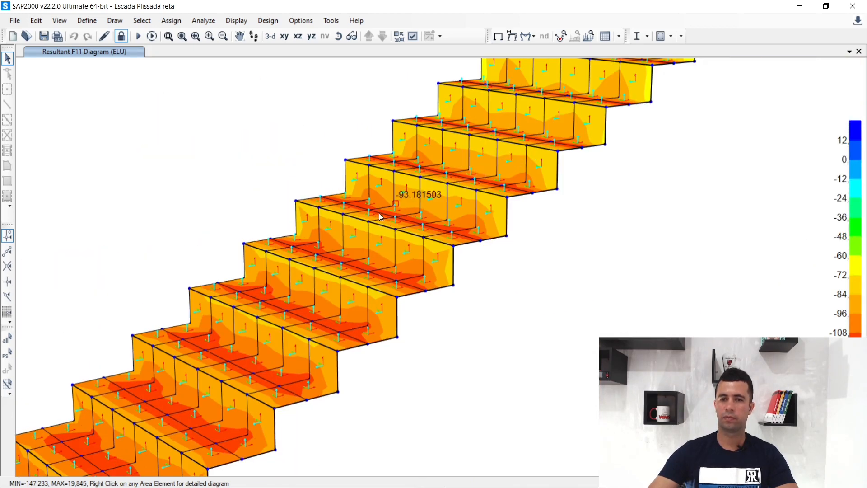
scroll(380, 216, up, 3)
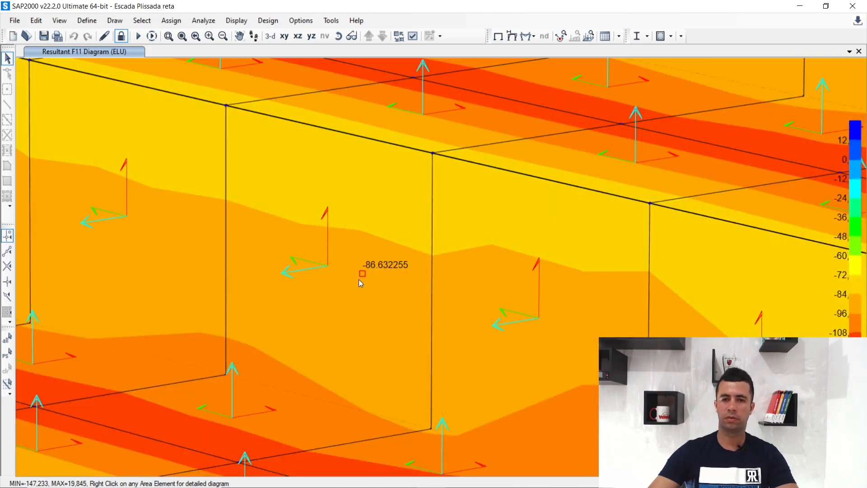
scroll(332, 284, down, 4)
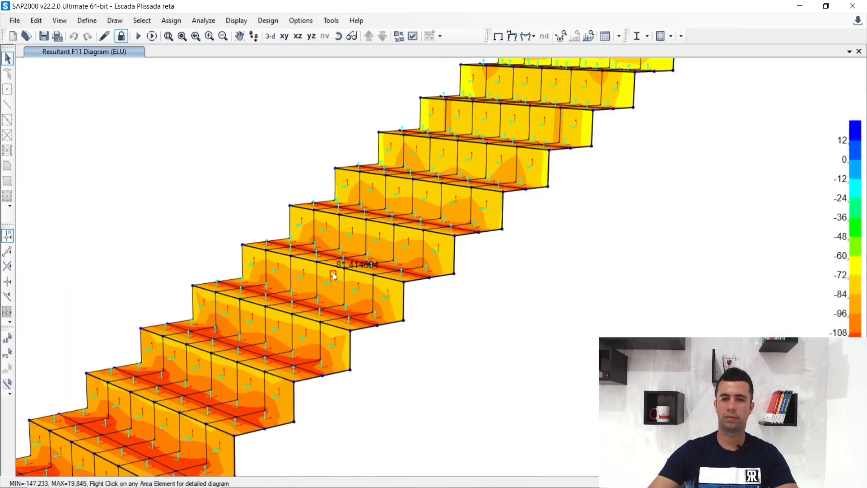
scroll(335, 276, up, 4)
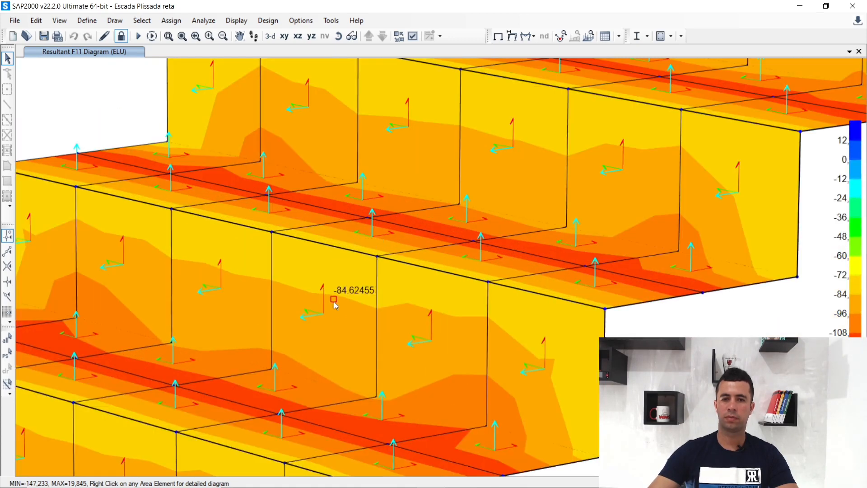
- Compare the ELU F11 forces on the topmost riser at the fixed upper edge with those on the adjacent and lower steps
scroll(257, 361, down, 4)
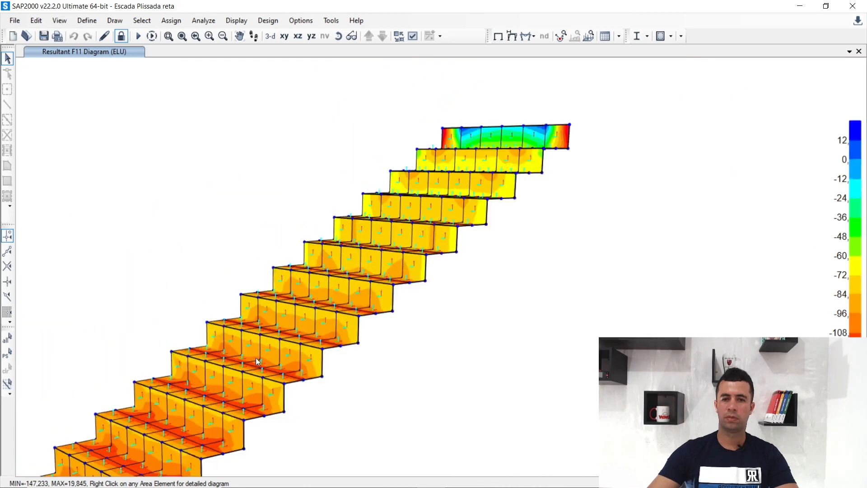
scroll(440, 198, up, 4)
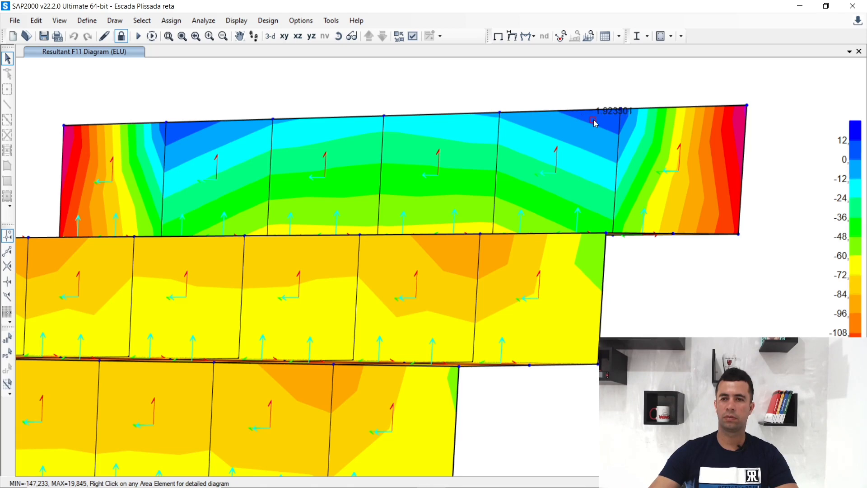
scroll(277, 204, down, 3)
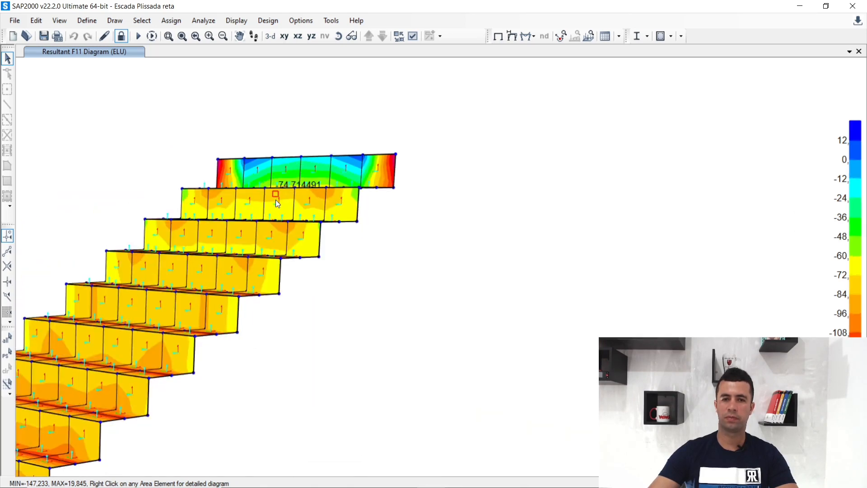
scroll(277, 203, up, 4)
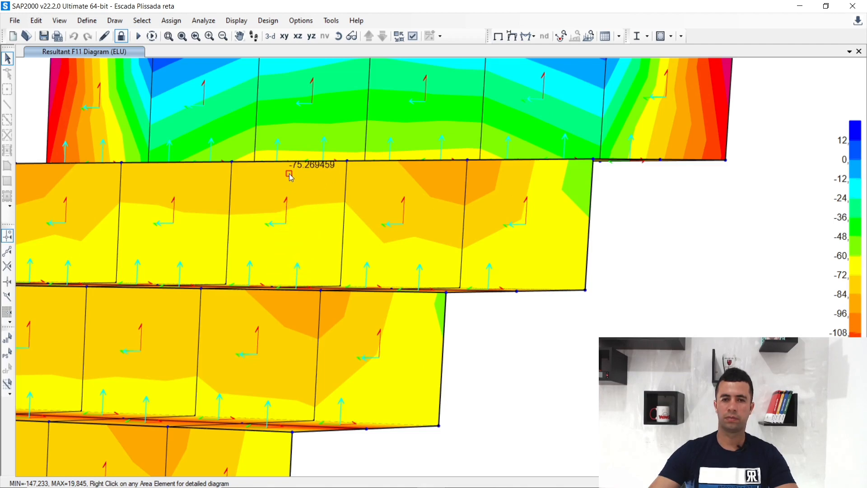
scroll(290, 176, down, 6)
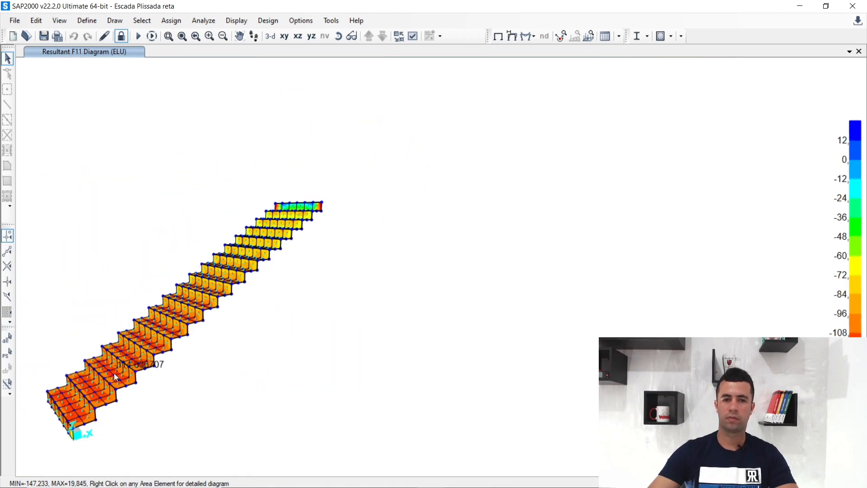
scroll(113, 372, up, 6)
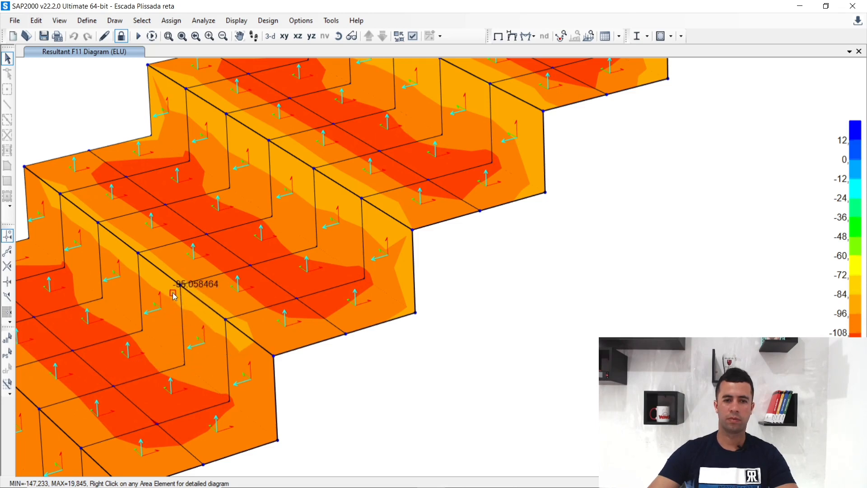
scroll(174, 296, down, 5)
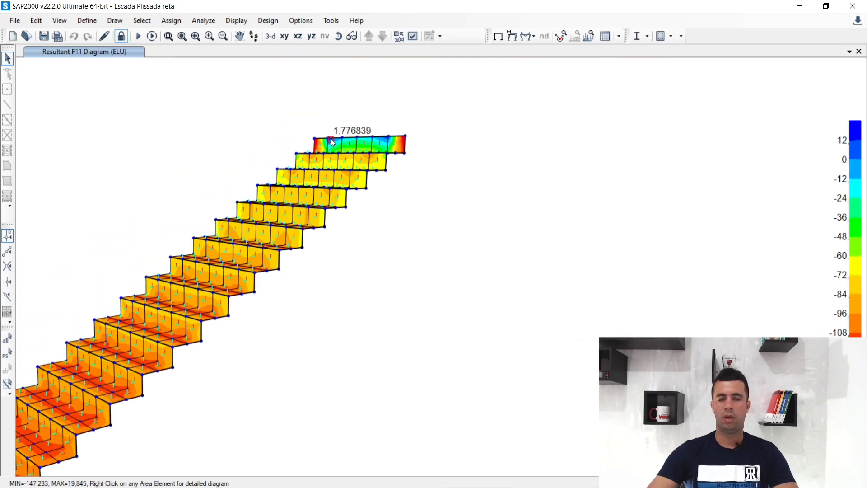
scroll(326, 141, up, 3)
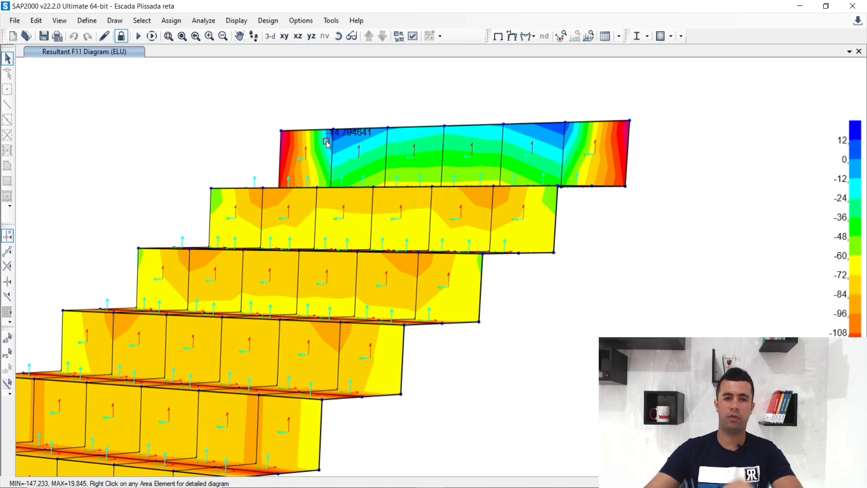
- Unlock the model and assign roller restraints, with only Translation 3 fixed, to the seven joints along the staircase's upper edge
click(122, 36)
click(449, 292)
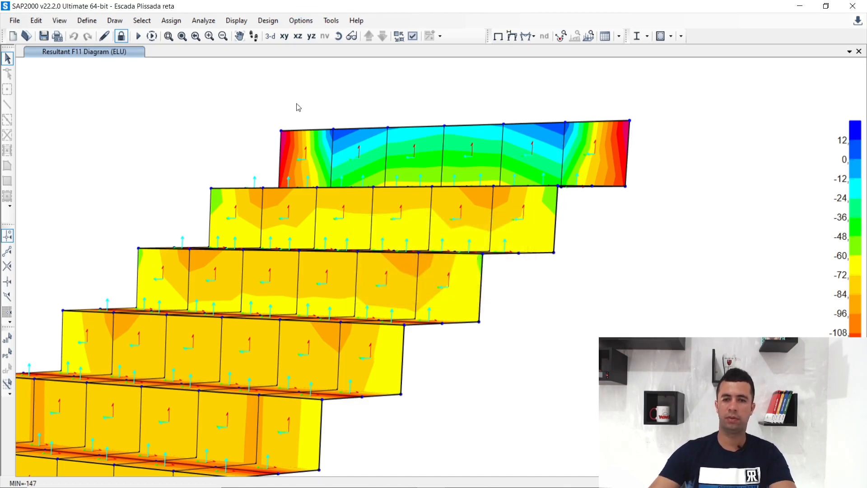
click(281, 131)
click(333, 129)
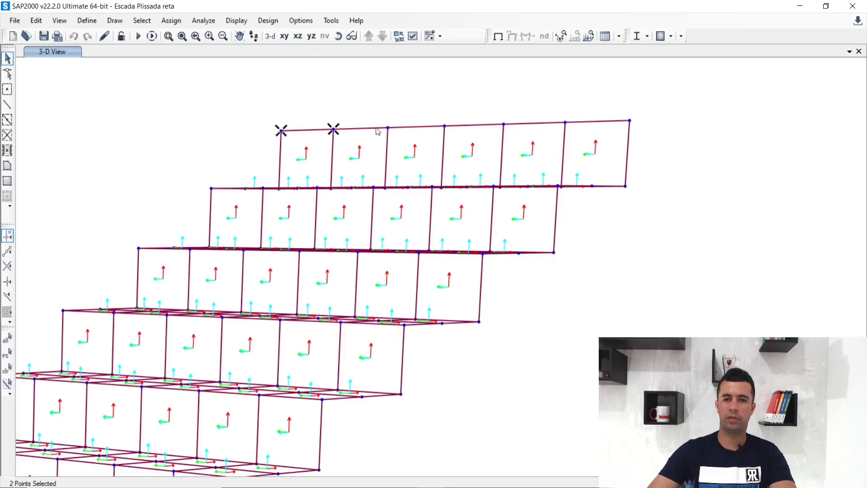
click(388, 127)
click(444, 125)
click(503, 124)
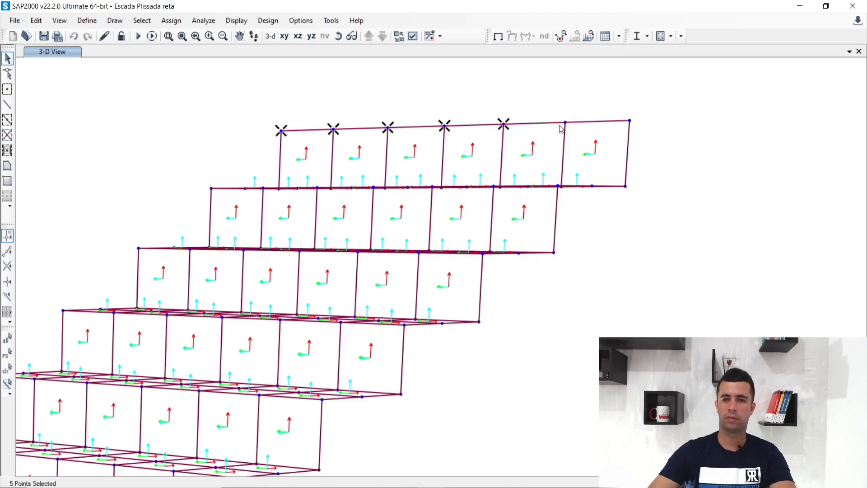
click(564, 122)
click(629, 120)
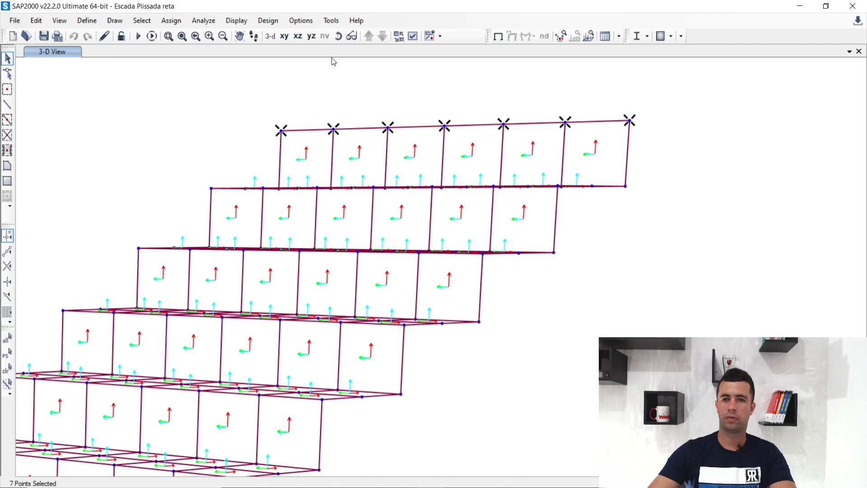
click(177, 22)
mouse_move(219, 35)
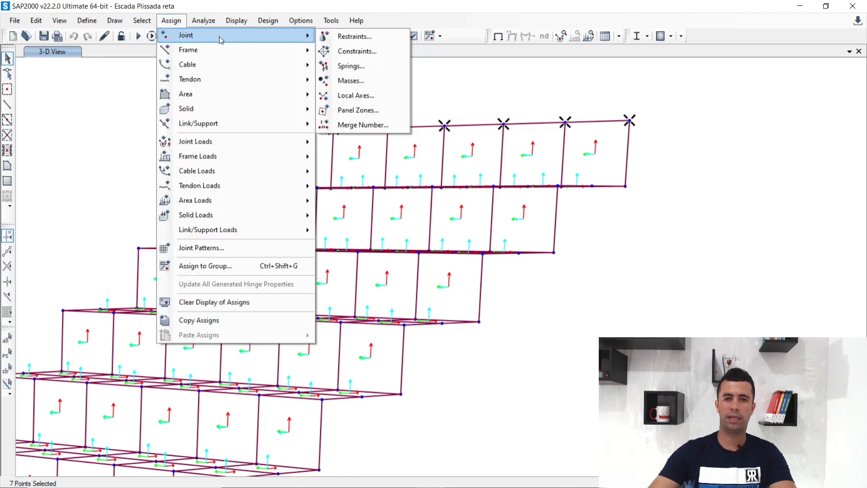
click(344, 41)
drag(412, 170, 370, 54)
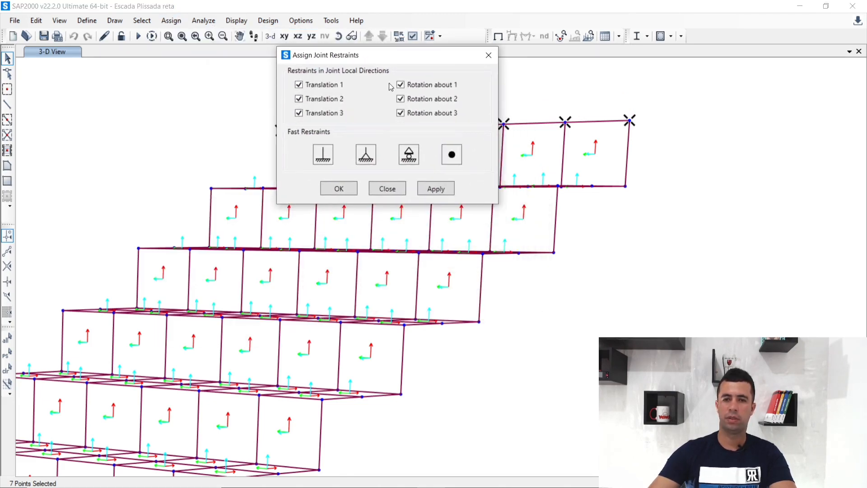
click(409, 154)
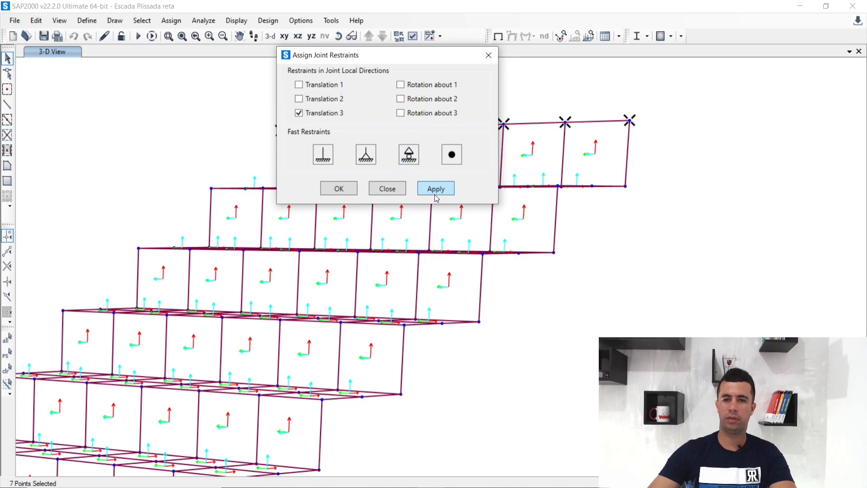
click(435, 195)
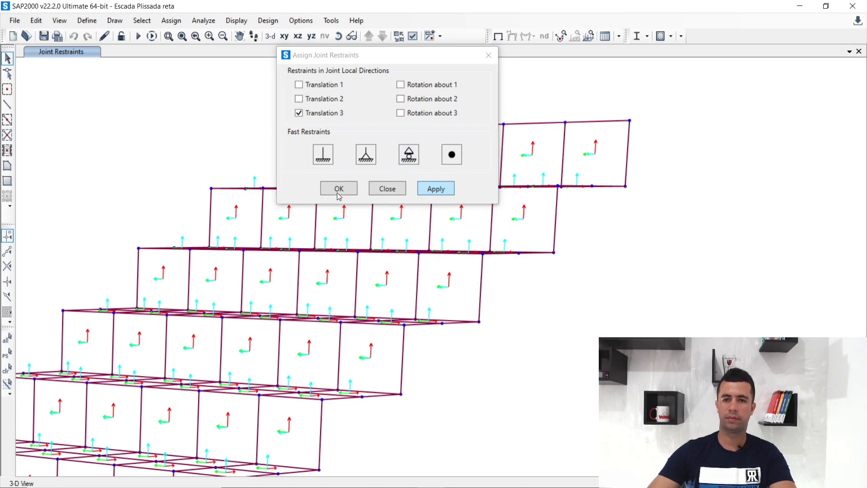
click(339, 189)
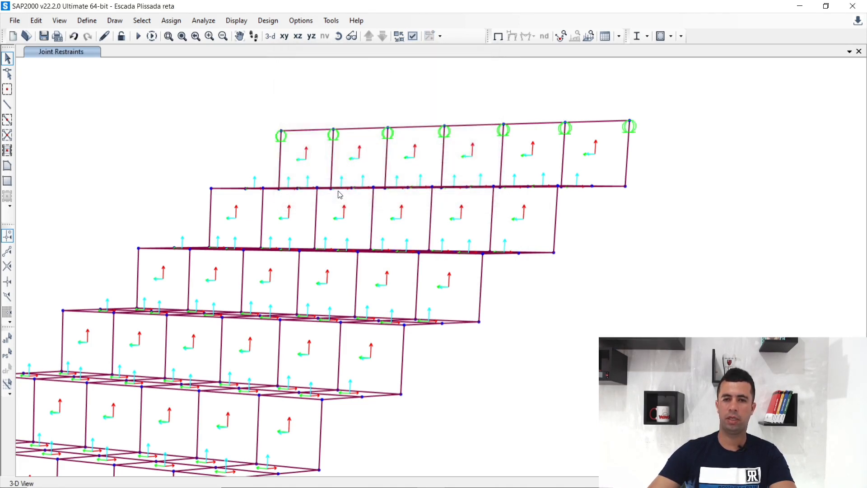
- Run the analysis with the roller upper supports and examine the ELU F11 contours along the flight
click(138, 36)
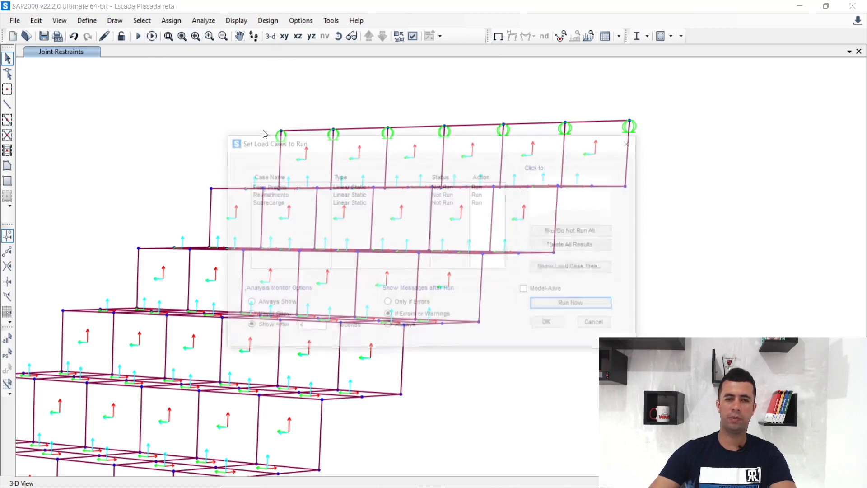
click(603, 304)
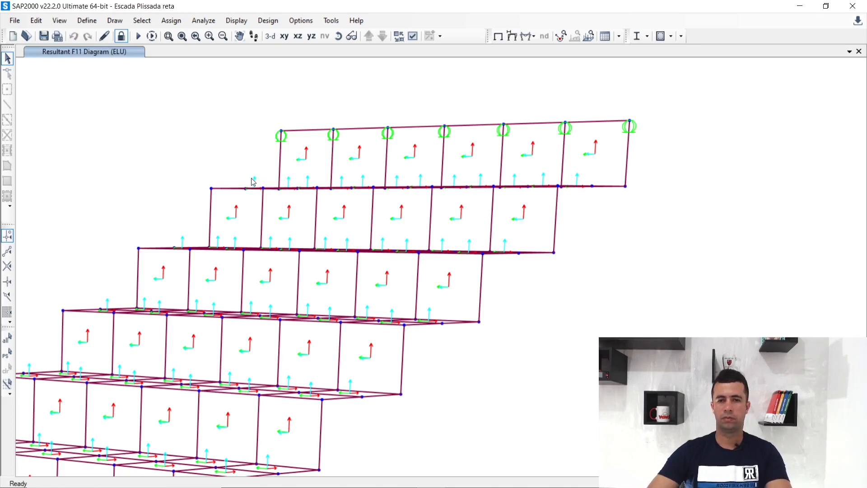
scroll(227, 143, down, 6)
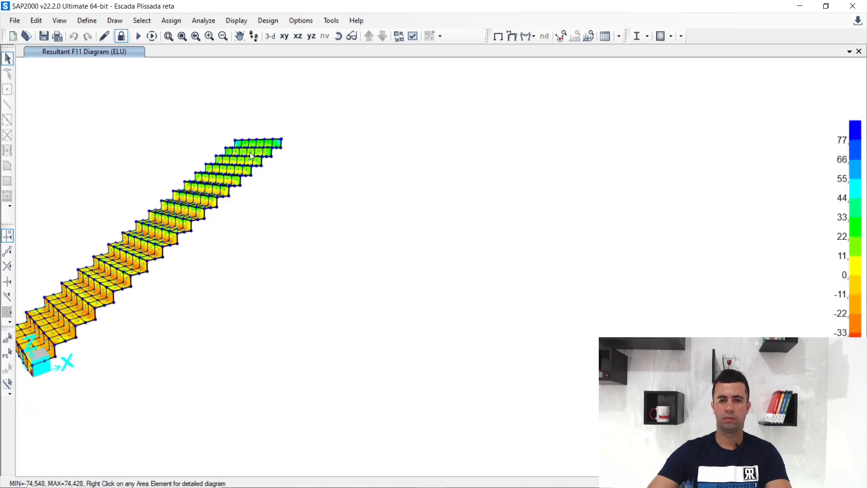
scroll(39, 243, up, 4)
scroll(106, 233, down, 5)
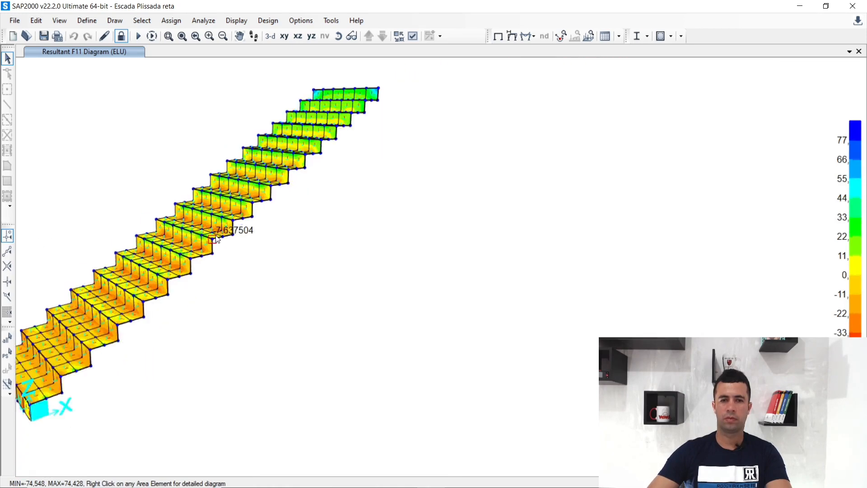
scroll(215, 230, up, 3)
scroll(174, 177, up, 4)
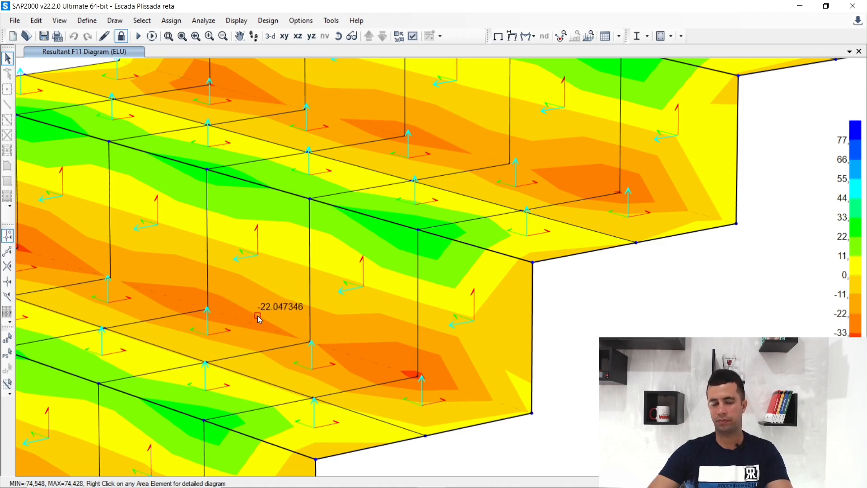
scroll(264, 318, down, 3)
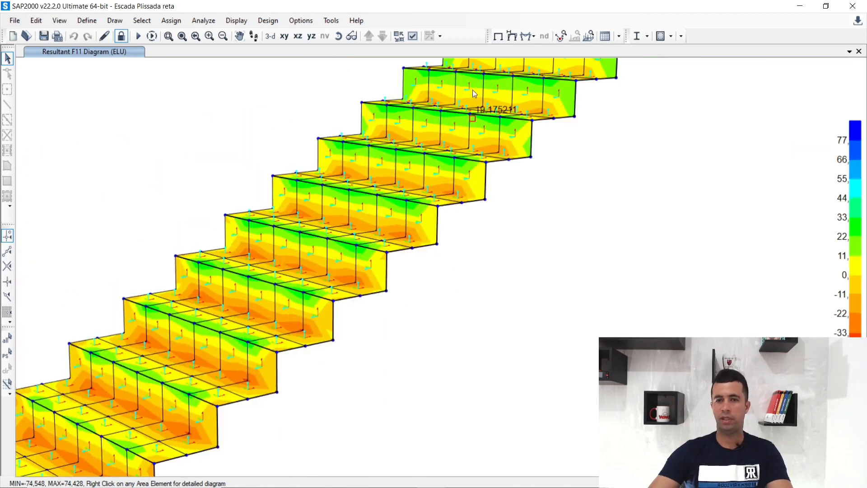
- Reapply the shell resultant force F11 display for the ELU combination, with stress averaging at all joints
click(533, 36)
click(545, 87)
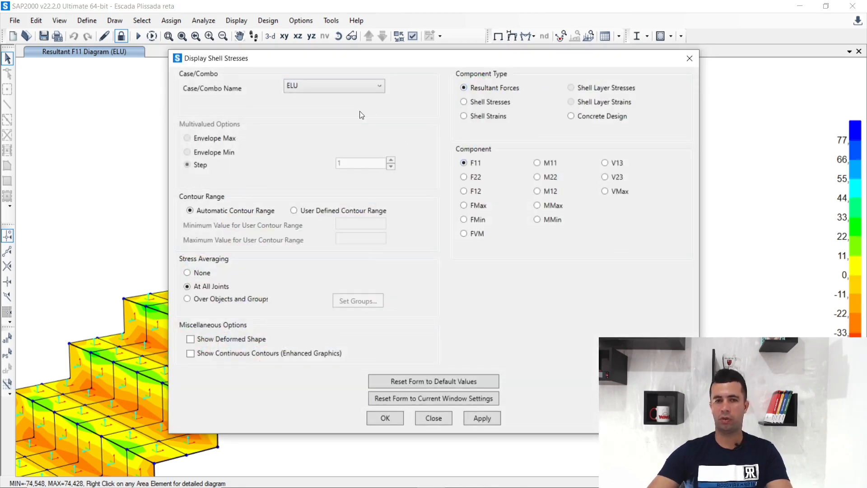
click(480, 422)
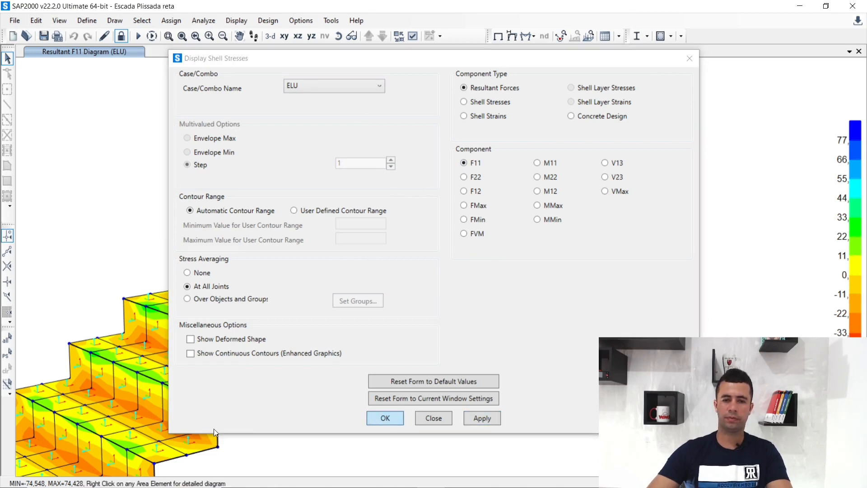
key(Return)
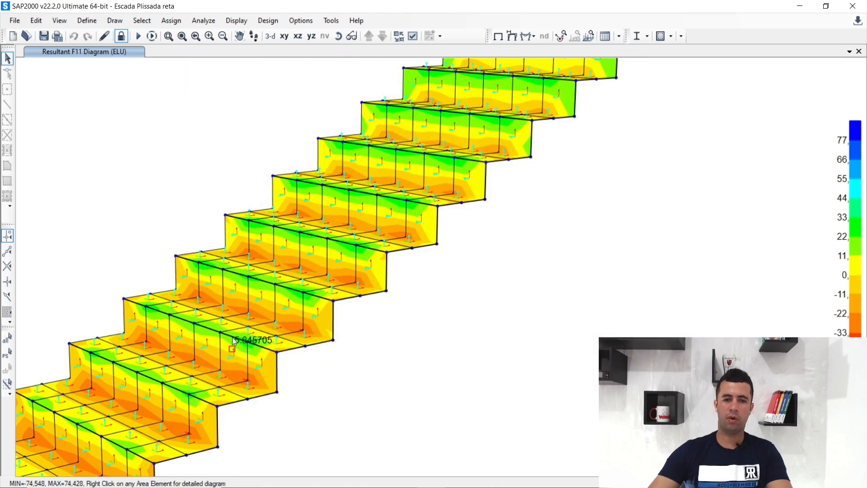
- Examine the ELU F11 contour values on the risers and treads of the steps in the middle of the flight
scroll(234, 340, up, 5)
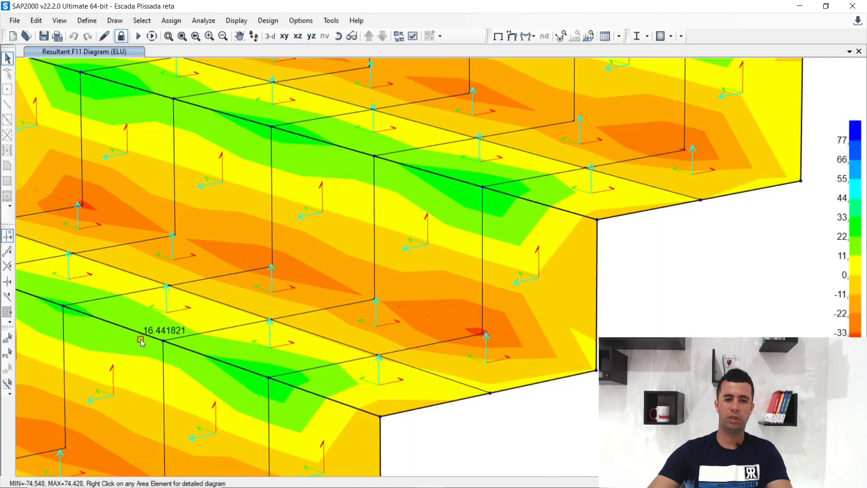
middle_drag(168, 334, 232, 263)
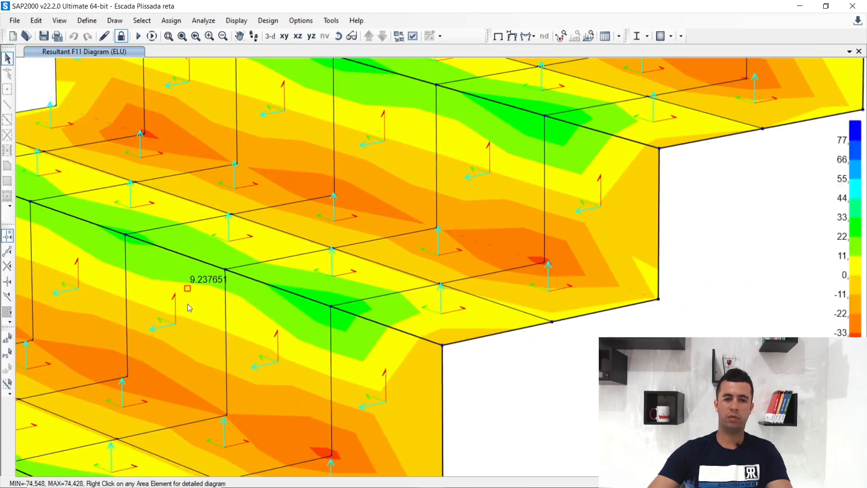
scroll(188, 303, down, 5)
scroll(179, 355, up, 5)
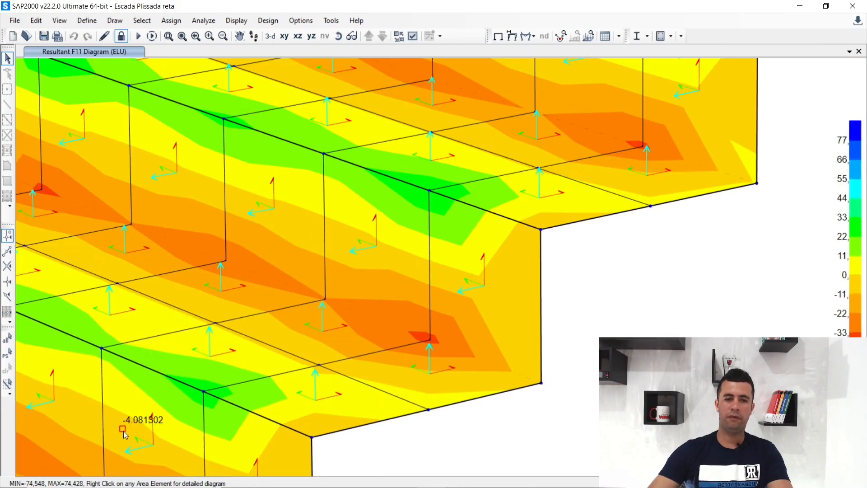
scroll(124, 432, down, 5)
scroll(142, 428, up, 6)
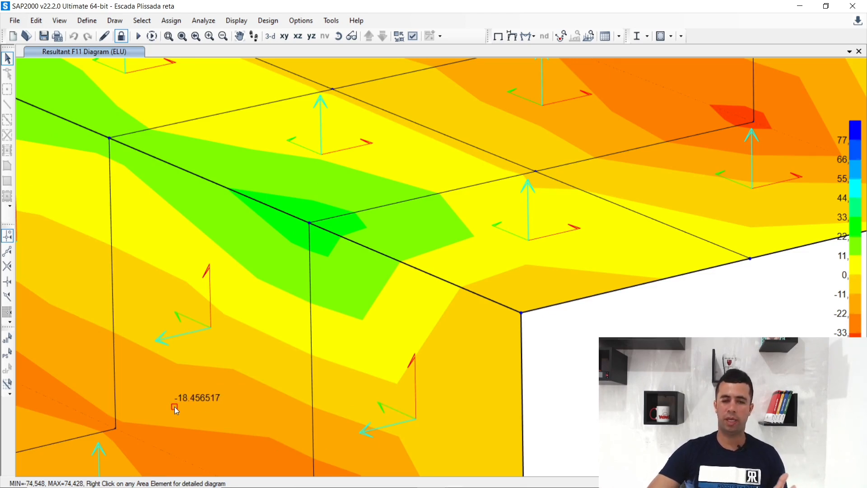
scroll(174, 406, down, 5)
scroll(355, 375, down, 3)
middle_drag(409, 368, 394, 306)
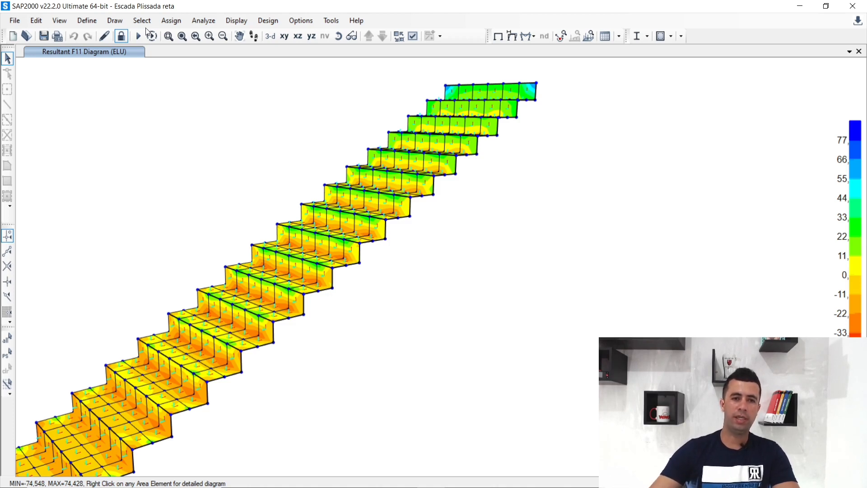
- Unlock the model, accepting deletion of the analysis results, and open the area section definitions
click(121, 37)
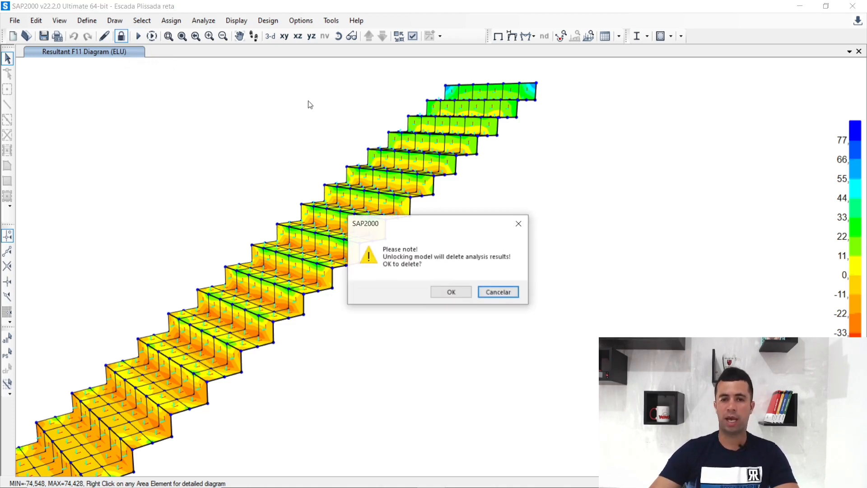
click(455, 292)
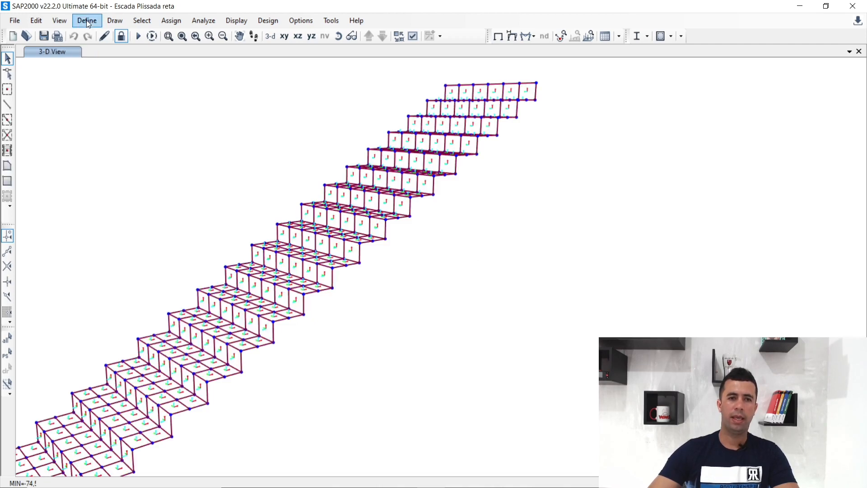
click(87, 21)
mouse_move(158, 56)
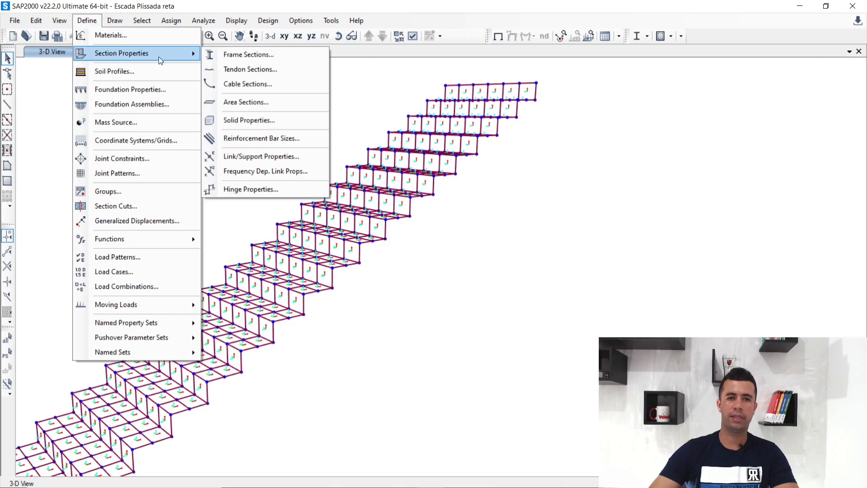
click(252, 103)
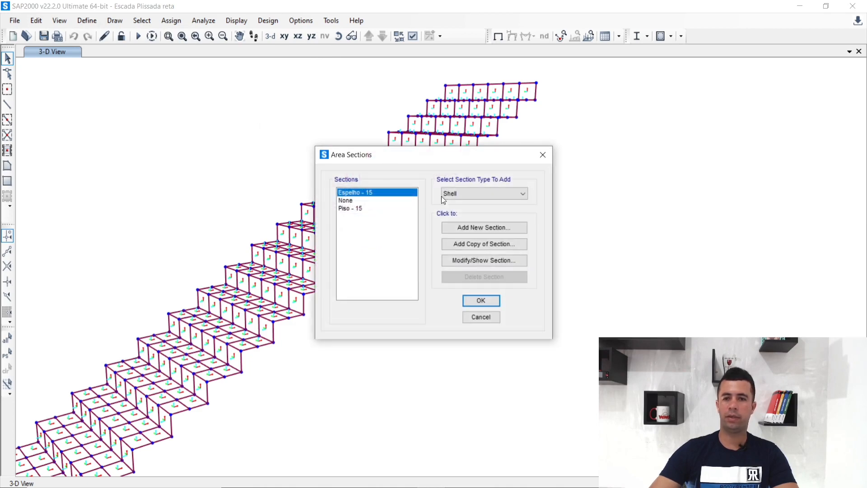
drag(461, 156, 402, 90)
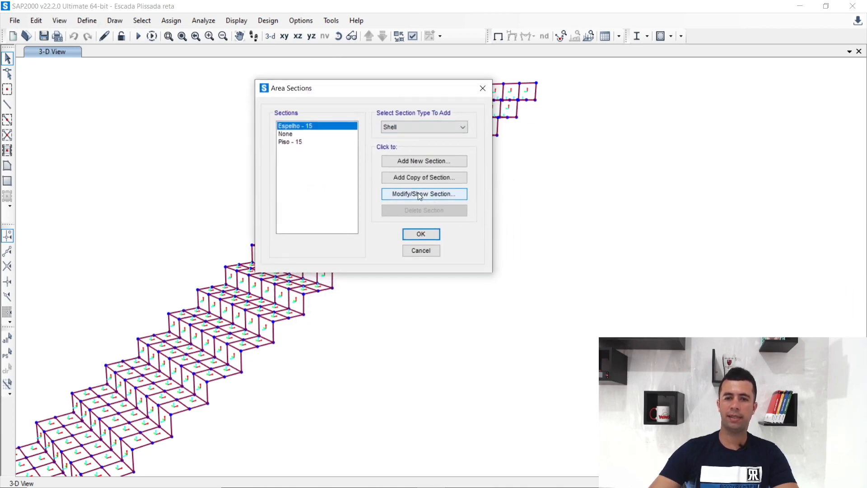
- Set the Espelho riser section's membrane and bending thicknesses to 0,17 and rename it "Espelho - 17"
click(396, 193)
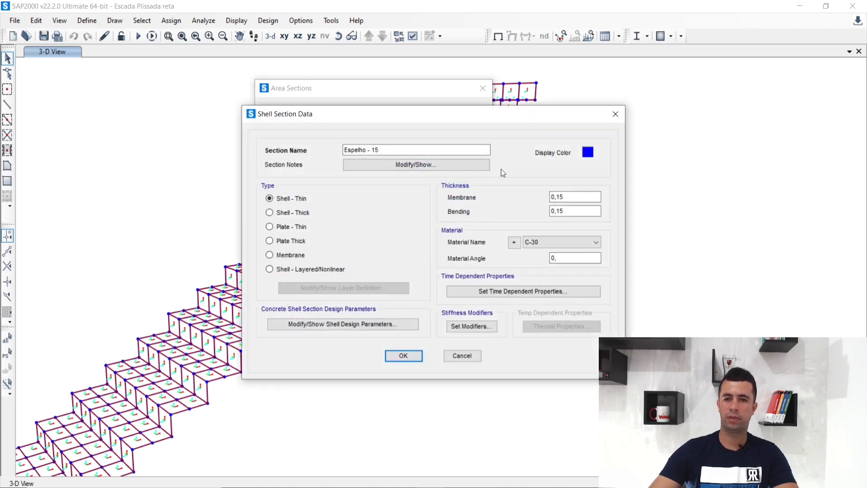
click(565, 195)
key(BackSpace)
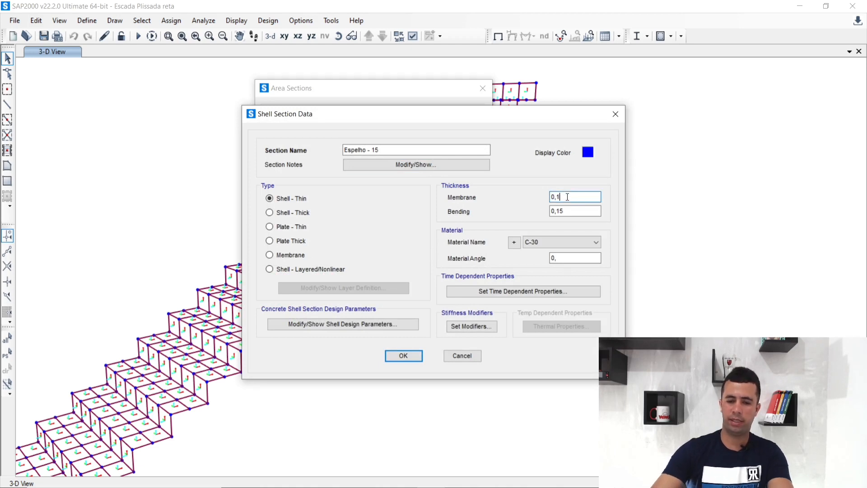
text(7)
click(571, 209)
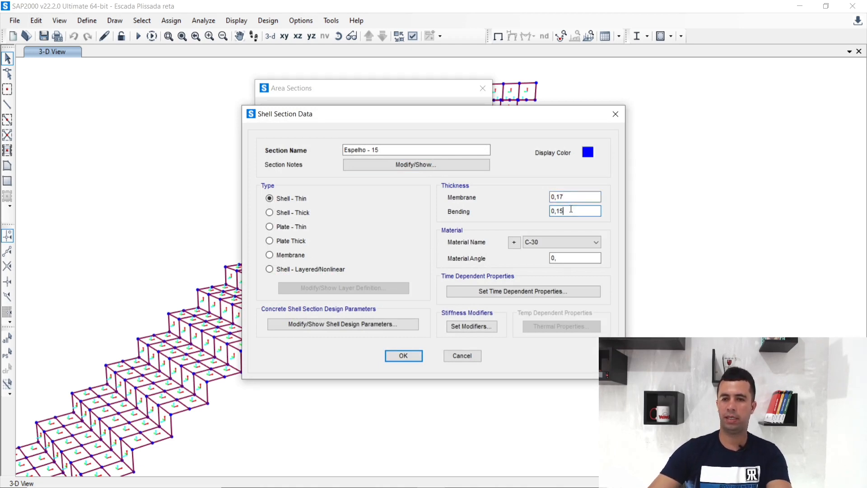
key(BackSpace)
text(7)
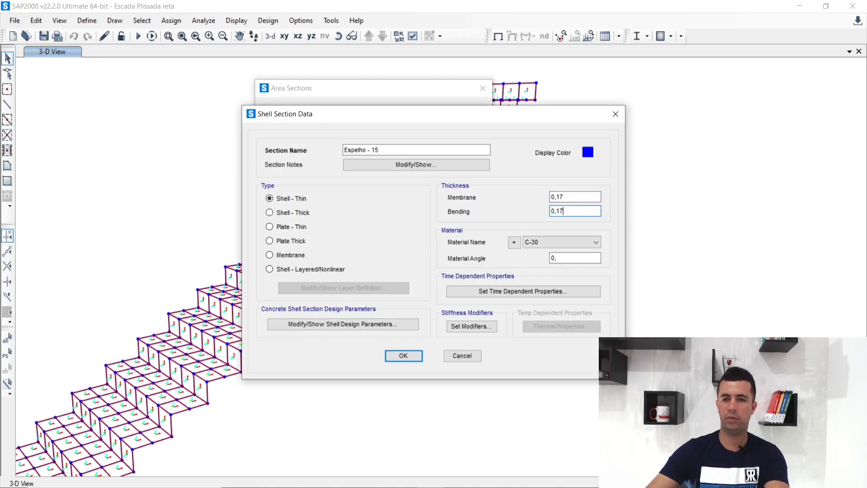
click(400, 149)
key(BackSpace)
text(7)
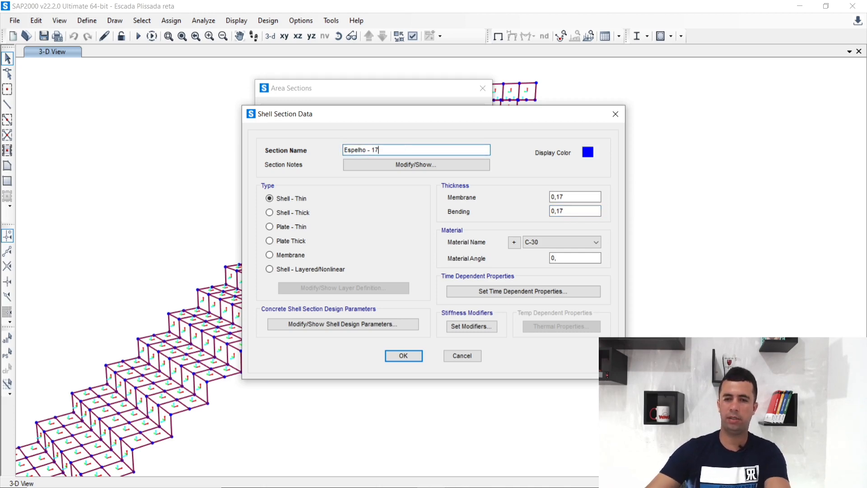
click(401, 355)
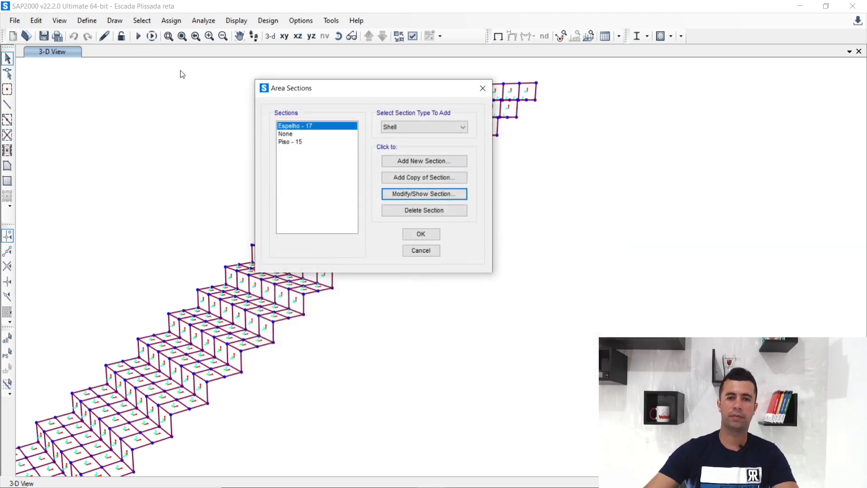
- Rename the Piso tread section "Piso - 17" and set its membrane and bending thicknesses to 0,17
click(292, 142)
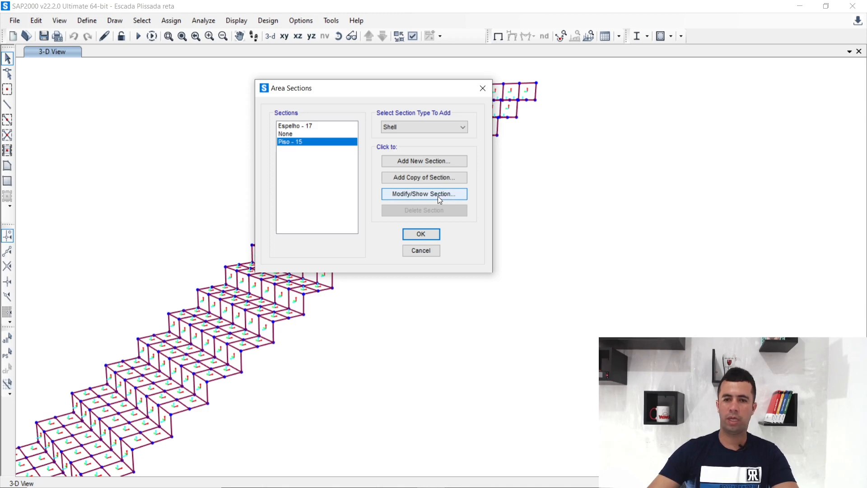
click(418, 196)
click(391, 150)
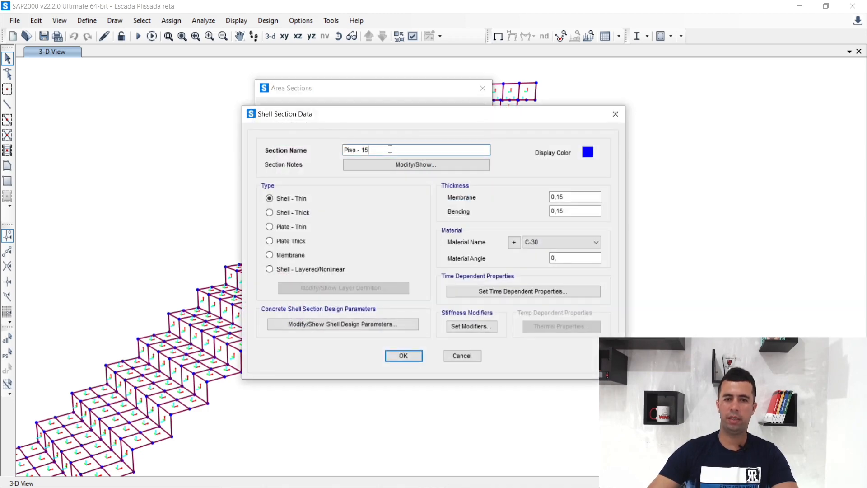
key(BackSpace)
text(7)
click(580, 198)
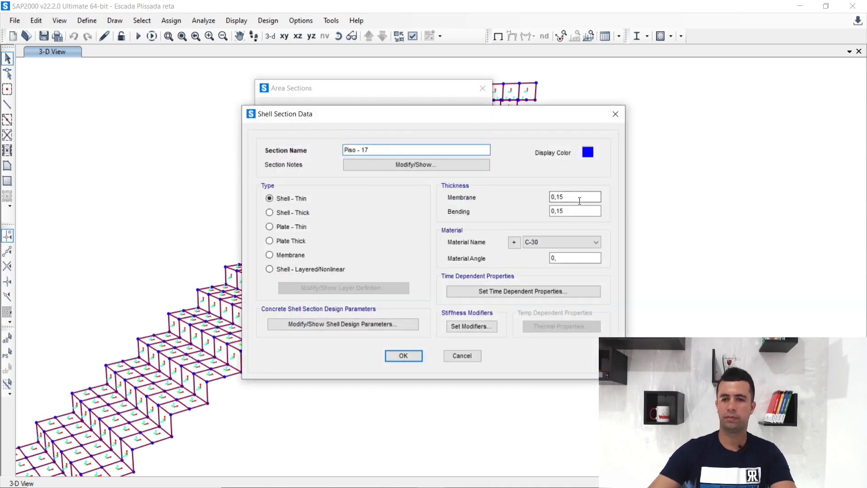
key(BackSpace)
text(7)
click(584, 210)
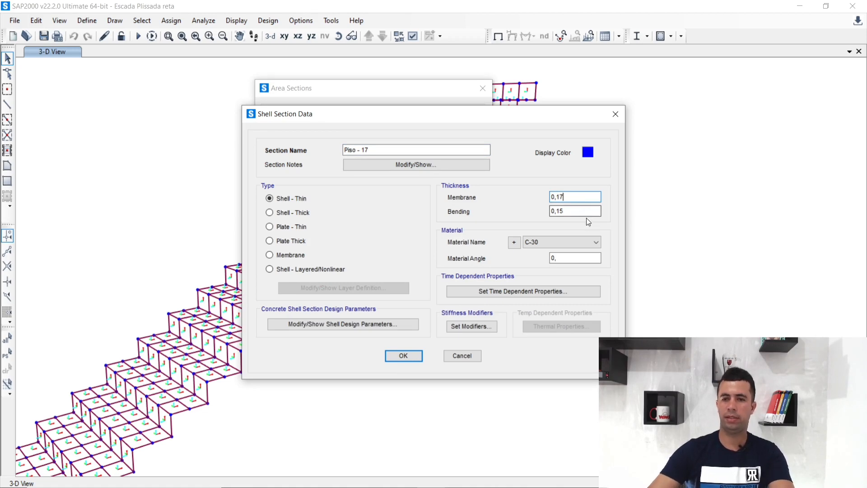
key(BackSpace)
text(7)
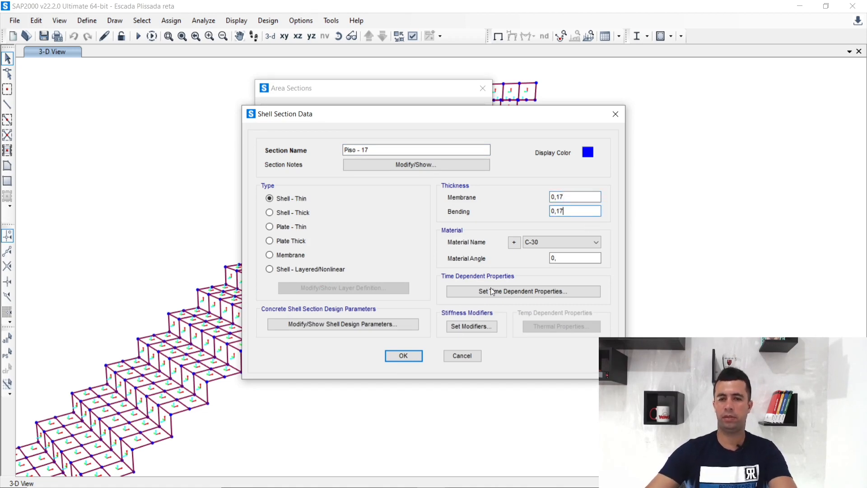
click(394, 356)
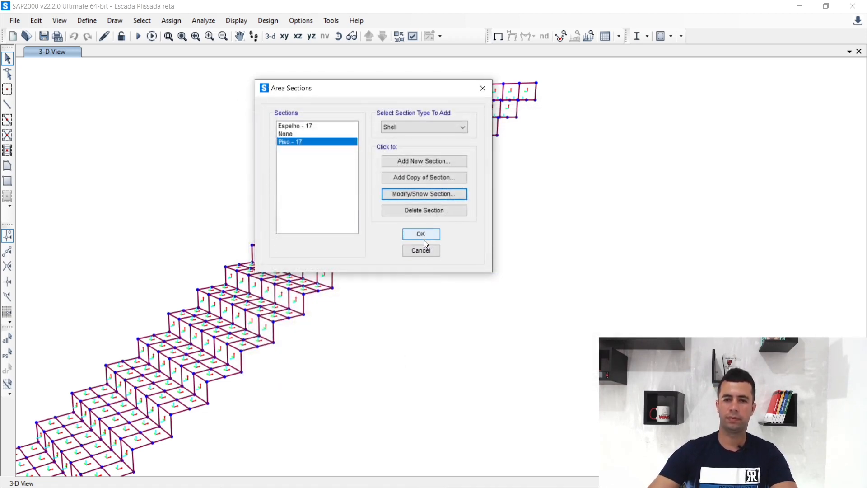
click(424, 237)
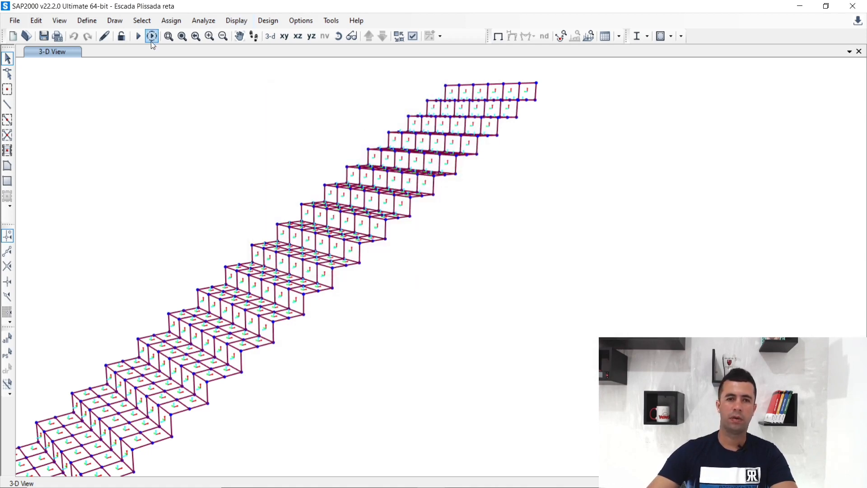
- Run the analysis for all load cases and display the ELS_Fluencia deformed shape with Uz contours
click(140, 37)
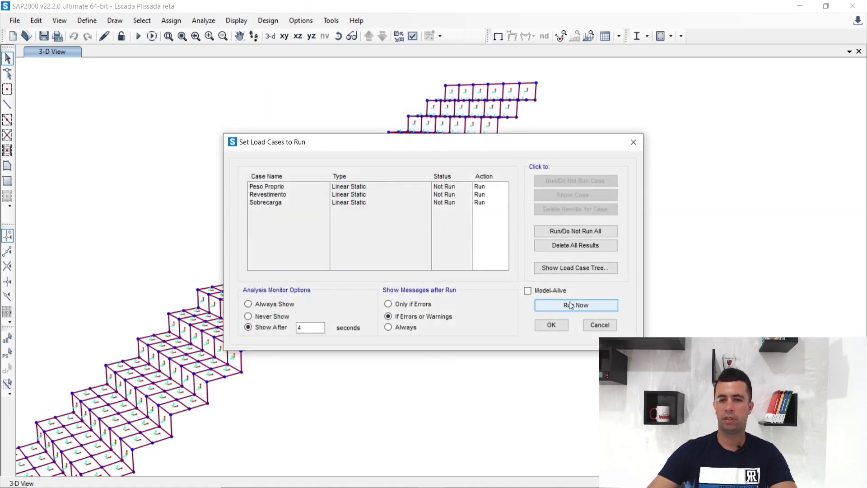
click(569, 305)
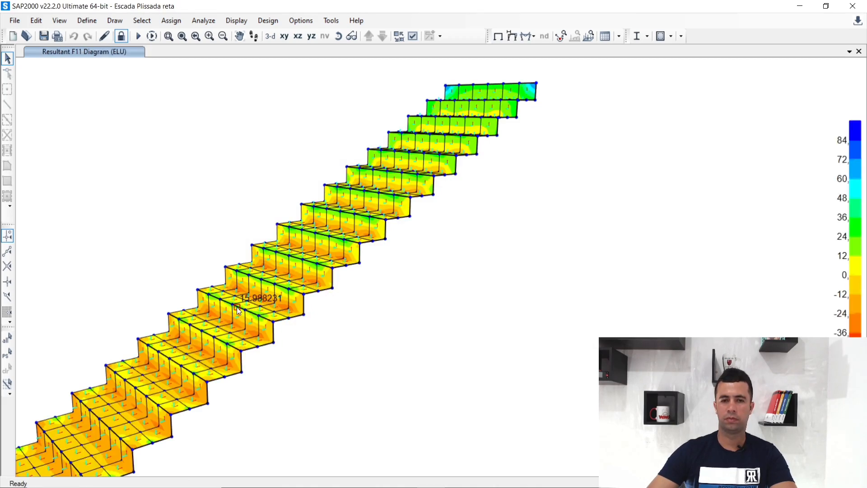
click(509, 37)
click(341, 144)
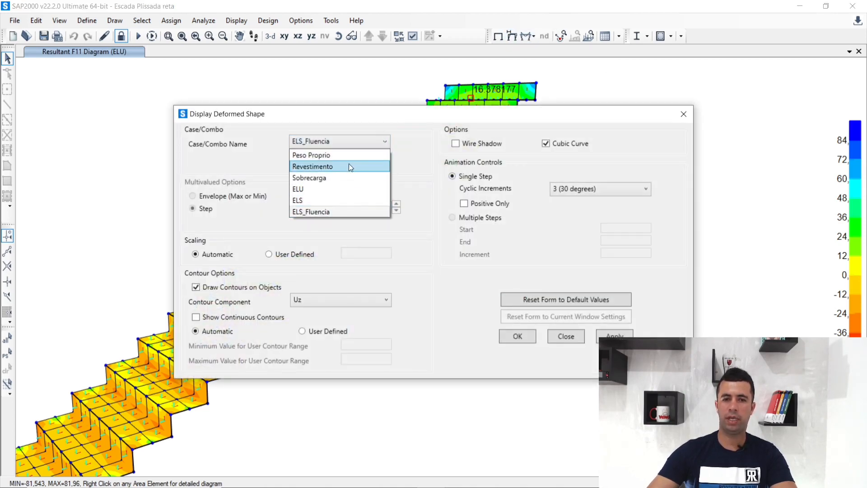
click(341, 215)
click(613, 335)
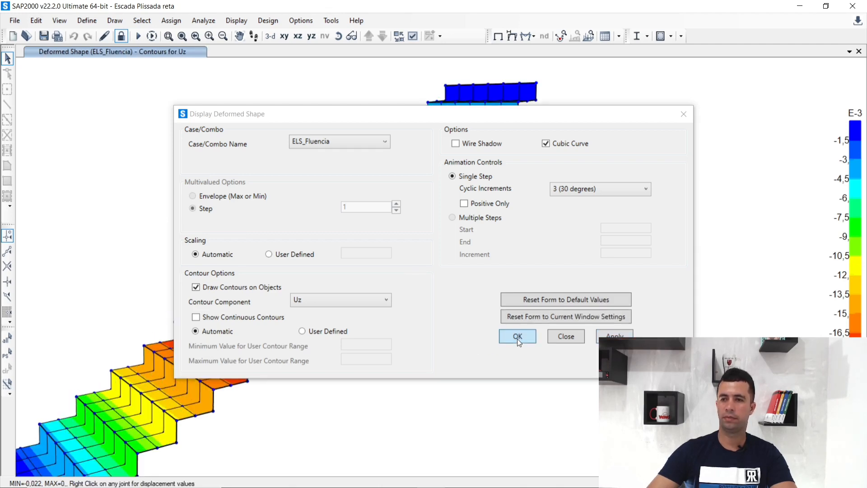
click(516, 338)
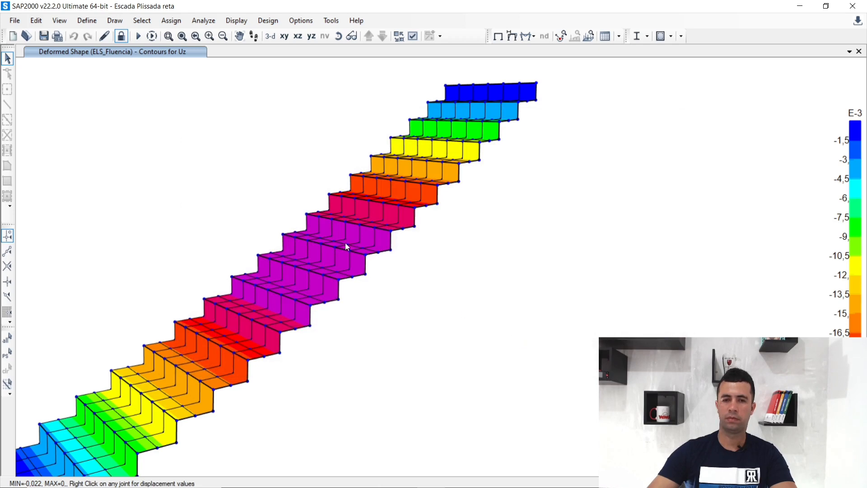
- Read the displacements of two adjacent joints on a mid-flight step edge and review the Uz contours along the flight
scroll(334, 242, up, 3)
right_click(290, 250)
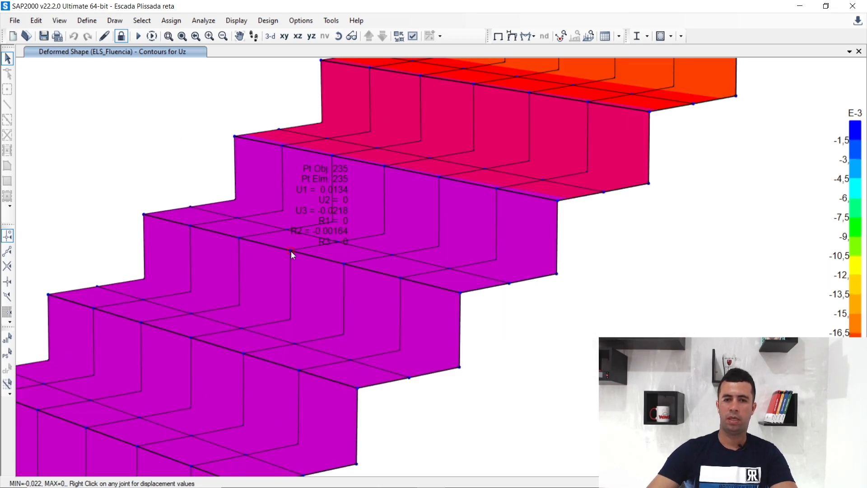
right_click(345, 263)
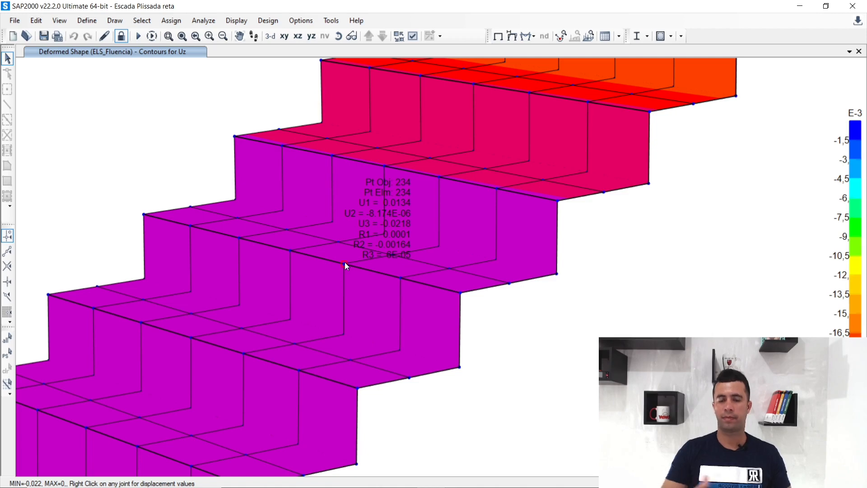
scroll(248, 183, down, 5)
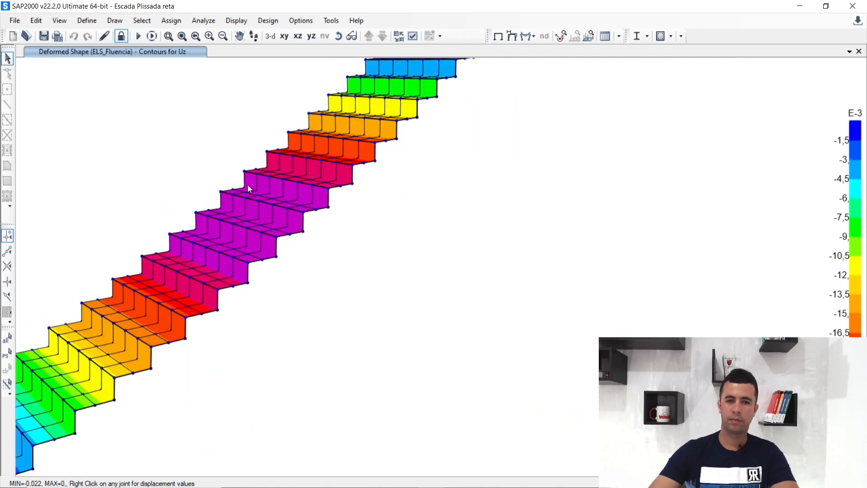
scroll(297, 299, down, 3)
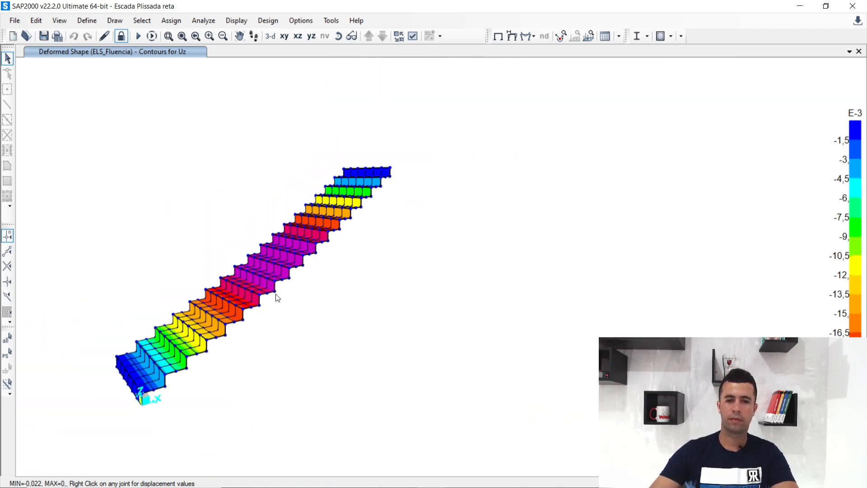
scroll(276, 294, up, 3)
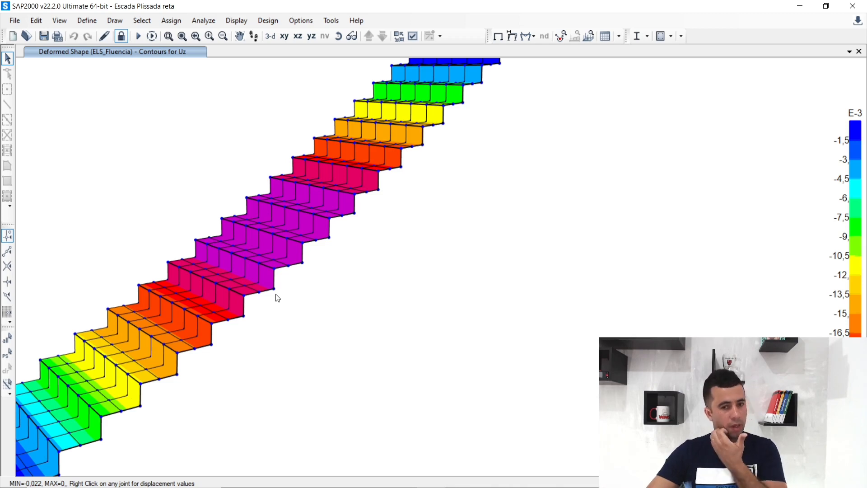